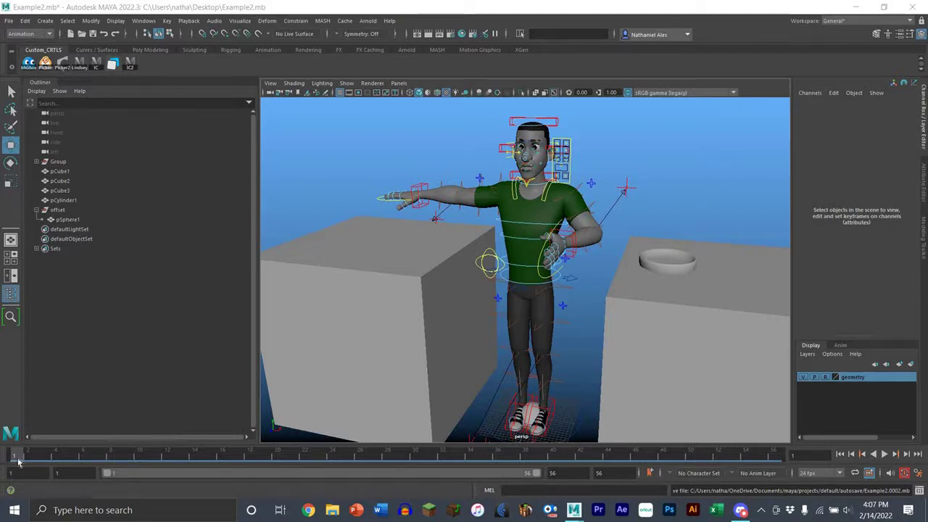
- Play the character's arm animation through to preview the motion, and return to frame 1
{"action": "key", "text": "alt+v"}
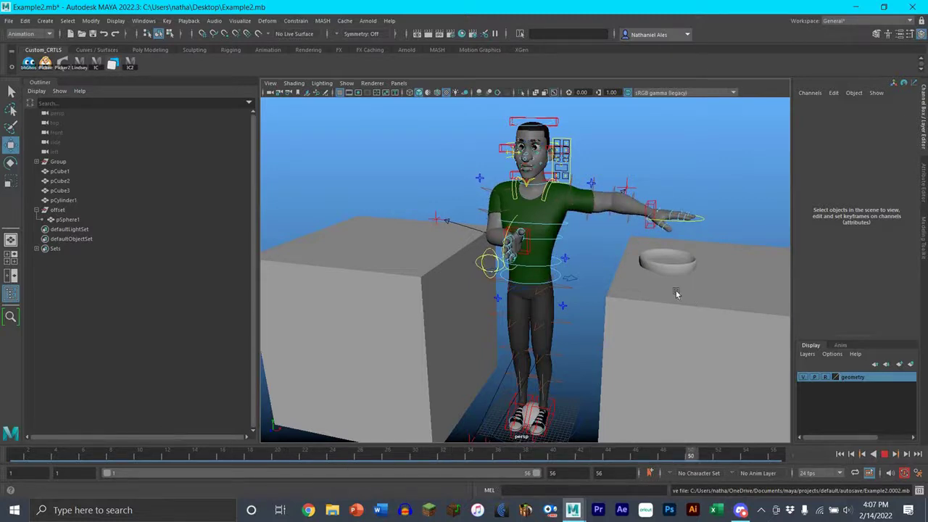
{"action": "key", "text": "Escape"}
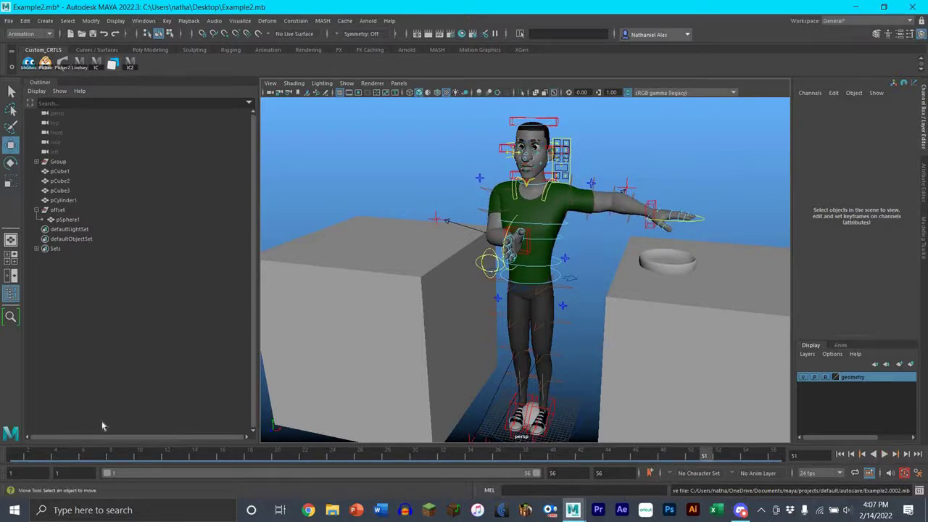
{"action": "left_click_drag", "start_coordinate": [103, 426], "coordinate": [1, 417]}
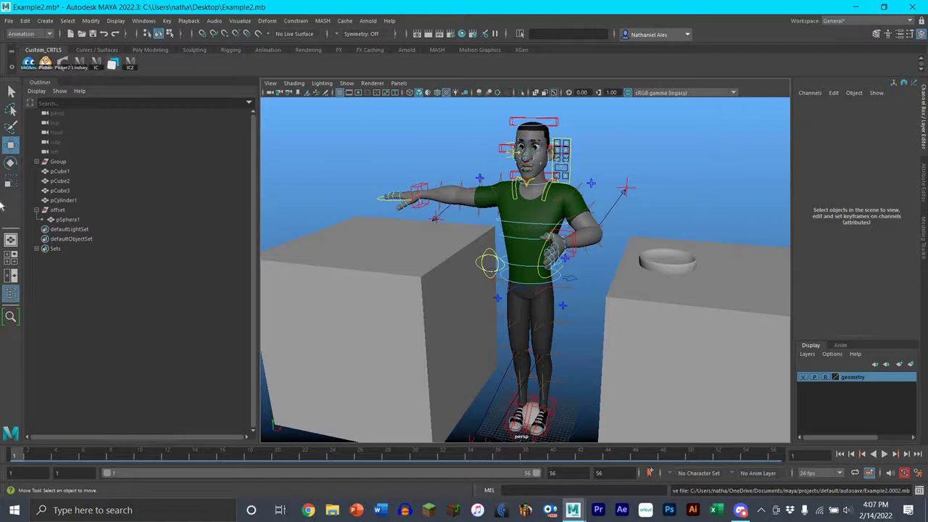
- Collapse the offset group and try to select the sphere between the character's feet in the viewport
{"action": "left_click", "coordinate": [36, 209]}
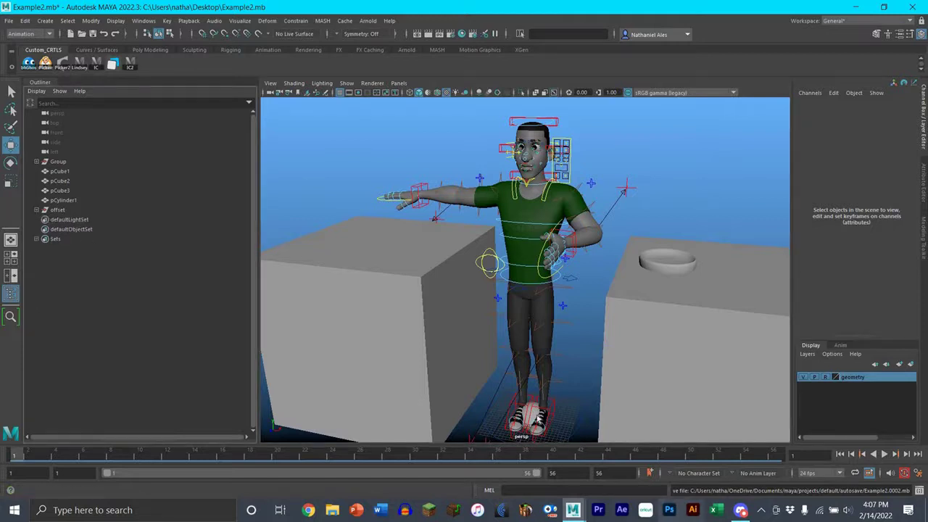
{"action": "left_click", "coordinate": [536, 411]}
{"action": "left_click", "coordinate": [613, 409]}
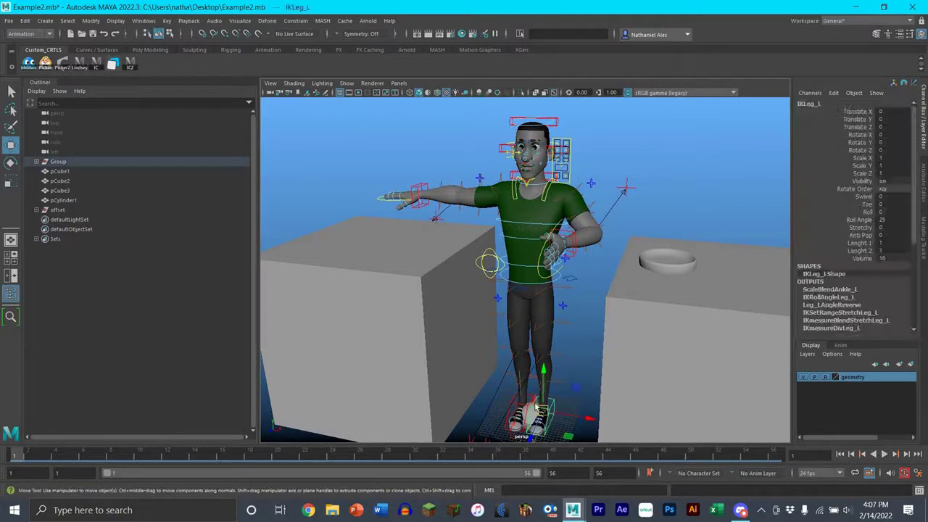
{"action": "left_click", "coordinate": [547, 408]}
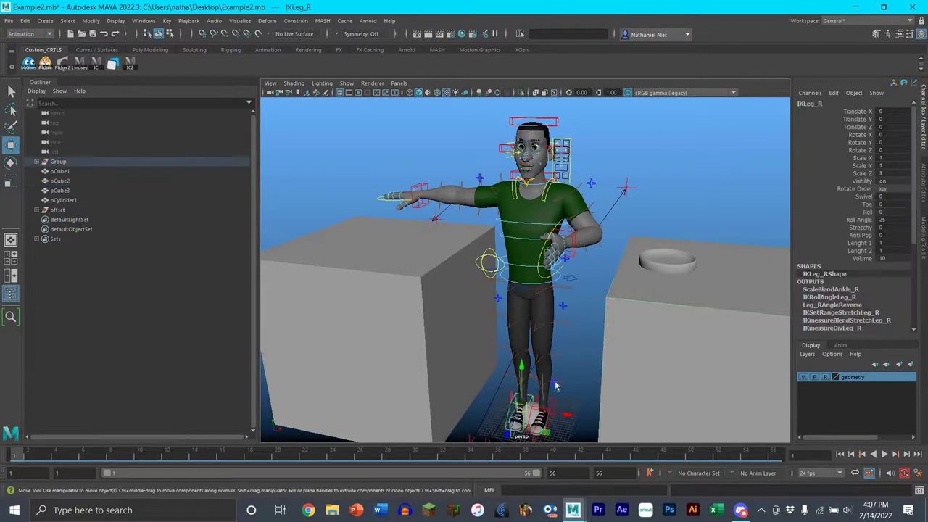
{"action": "left_click", "coordinate": [534, 411]}
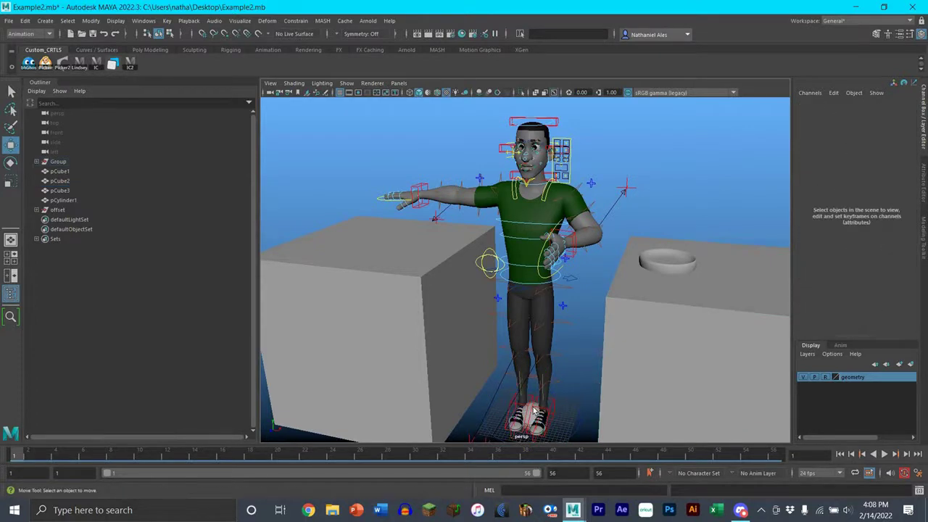
{"action": "left_click", "coordinate": [535, 410]}
{"action": "left_click", "coordinate": [612, 396]}
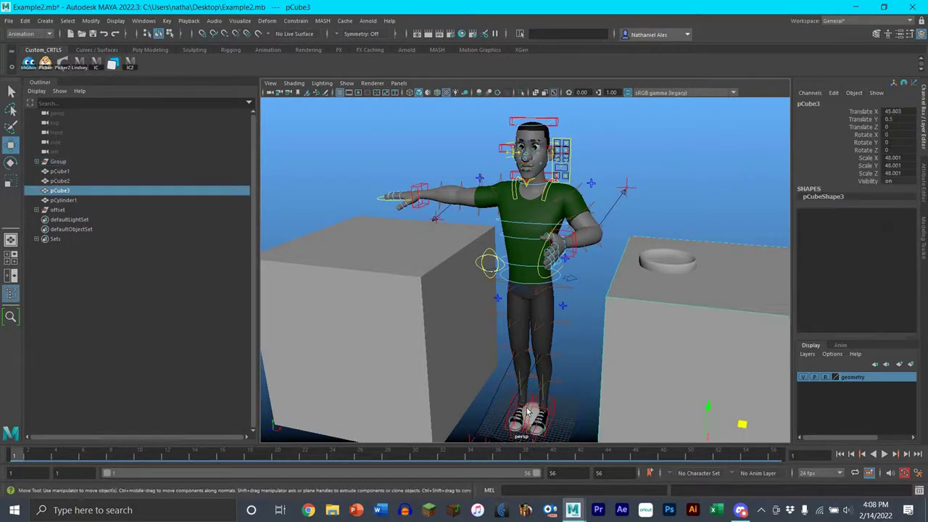
{"action": "left_click", "coordinate": [529, 417]}
{"action": "left_click", "coordinate": [555, 399]}
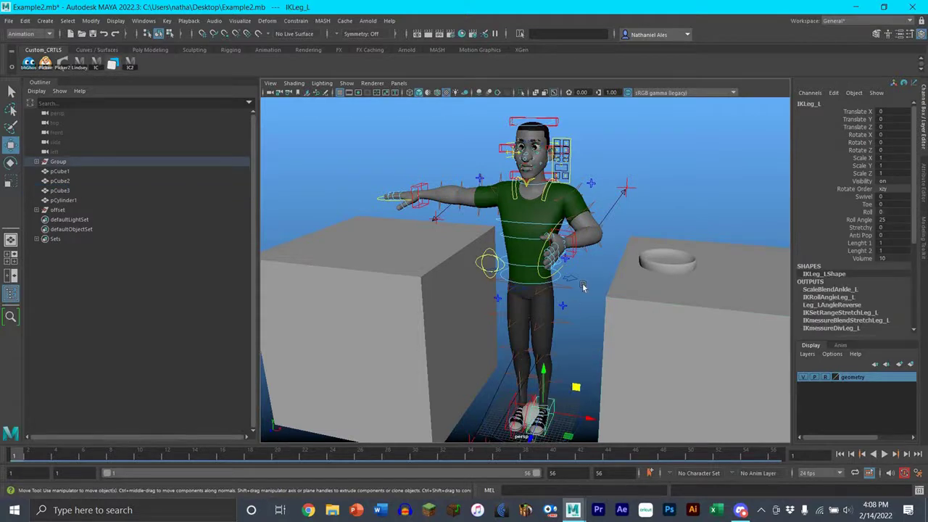
{"action": "middle_click_drag", "start_coordinate": [585, 287], "coordinate": [606, 197], "text": "alt"}
{"action": "left_click", "coordinate": [547, 322]}
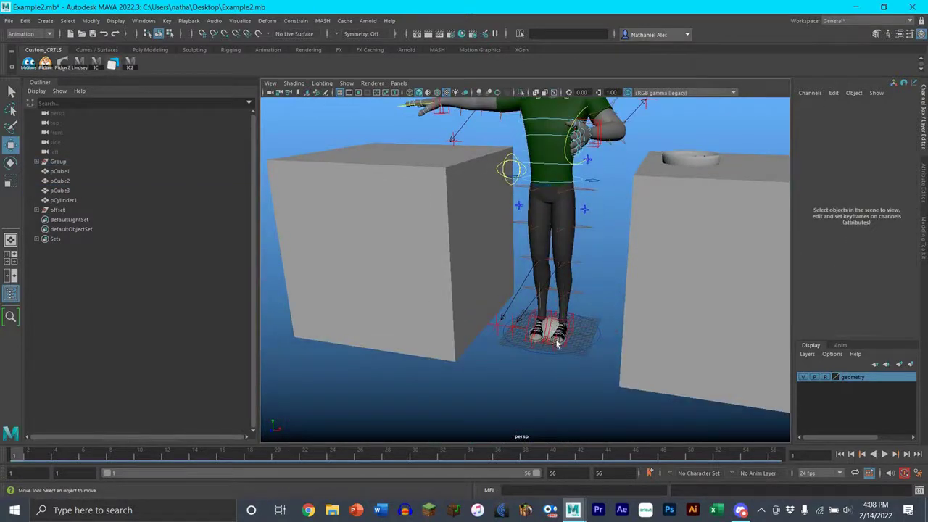
{"action": "left_click", "coordinate": [557, 341]}
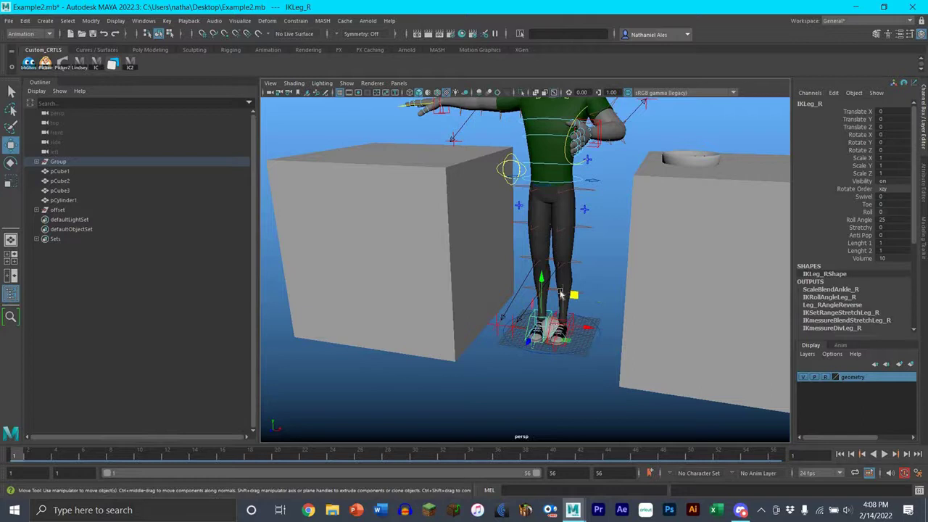
- Try moving pSphere1 itself up from the character's feet, first onto the box beneath the outstretched hand, and undo the moves
{"action": "left_click", "coordinate": [556, 294]}
{"action": "left_click_drag", "start_coordinate": [545, 290], "coordinate": [459, 126]}
{"action": "left_click_drag", "start_coordinate": [525, 196], "coordinate": [524, 211], "text": "alt"}
{"action": "middle_click_drag", "start_coordinate": [522, 202], "coordinate": [522, 248], "text": "alt"}
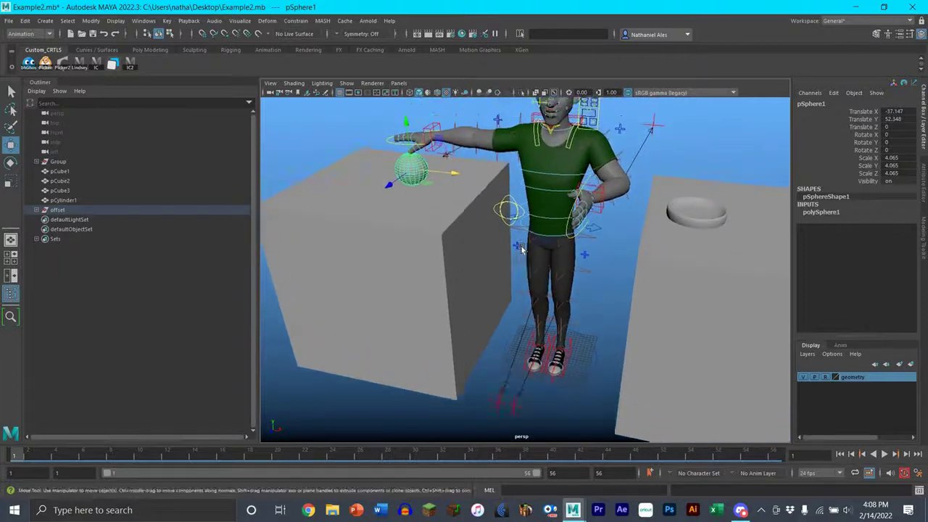
{"action": "key", "text": "ctrl+z"}
{"action": "key", "text": "ctrl+z"}
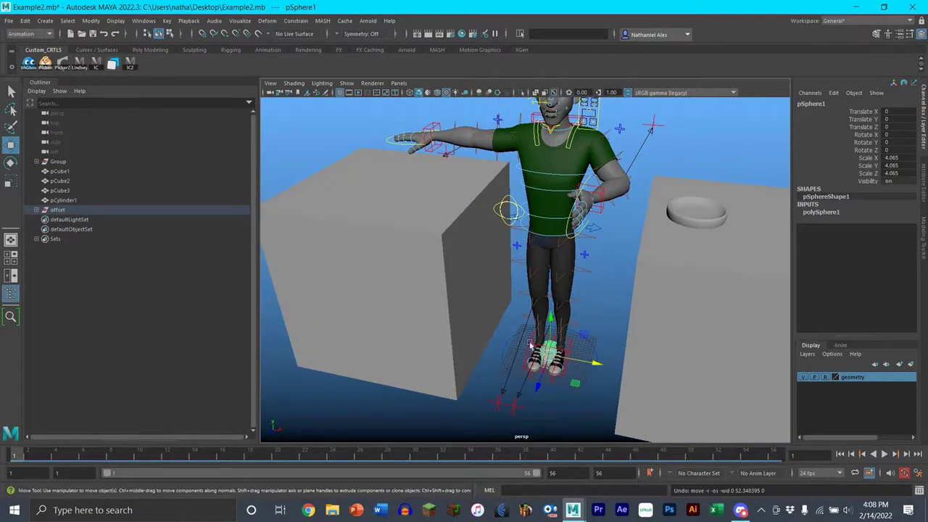
{"action": "left_click_drag", "start_coordinate": [549, 353], "coordinate": [540, 306]}
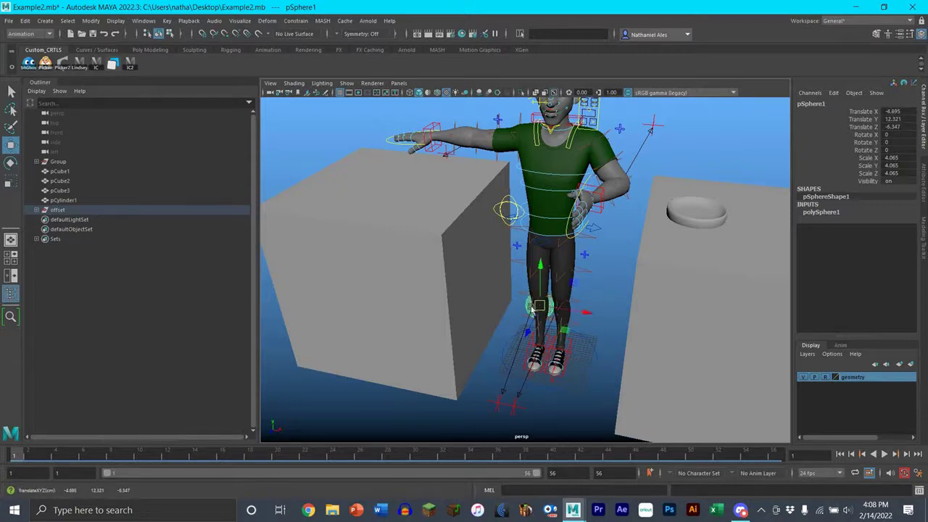
{"action": "key", "text": "ctrl+z"}
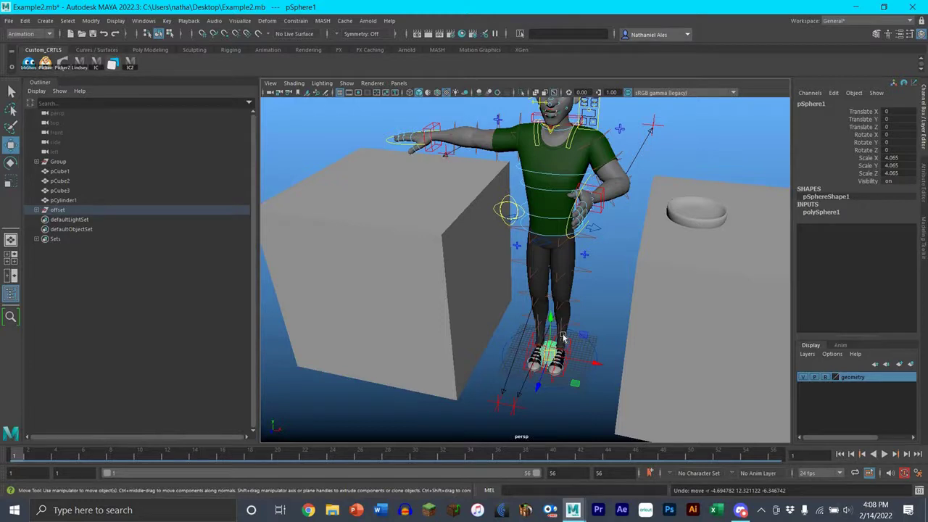
- Expand the offset group, try grouping pSphere1 inside it, and undo the grouping
{"action": "left_click", "coordinate": [109, 211]}
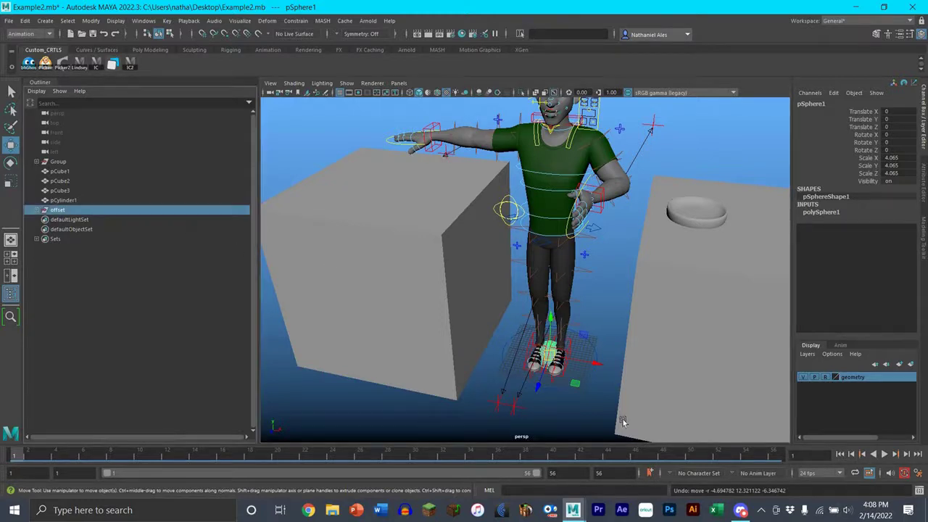
{"action": "left_click", "coordinate": [36, 211]}
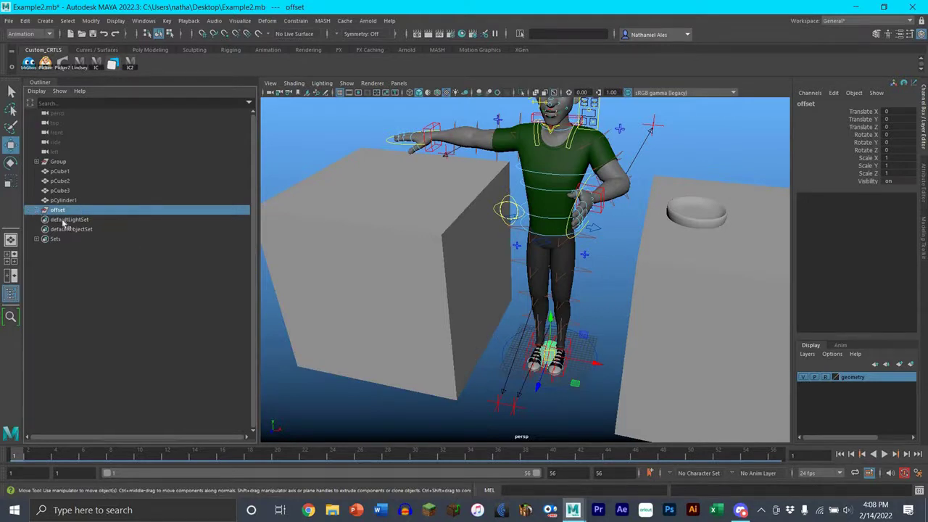
{"action": "key", "text": "Down"}
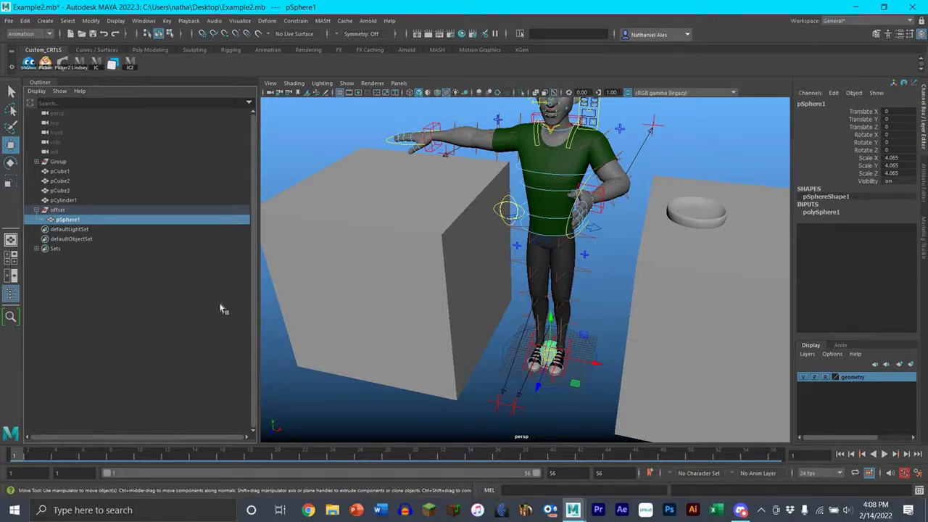
{"action": "key", "text": "ctrl+g"}
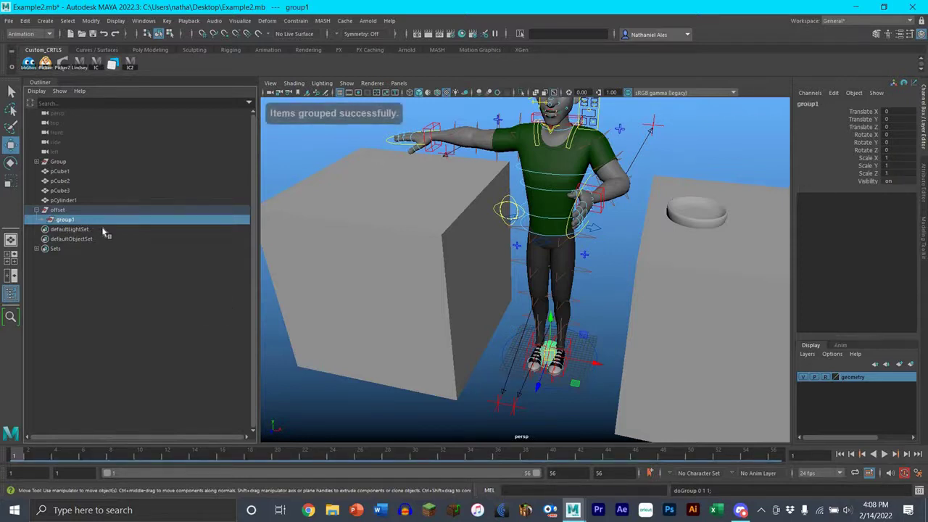
{"action": "key", "text": "ctrl+z"}
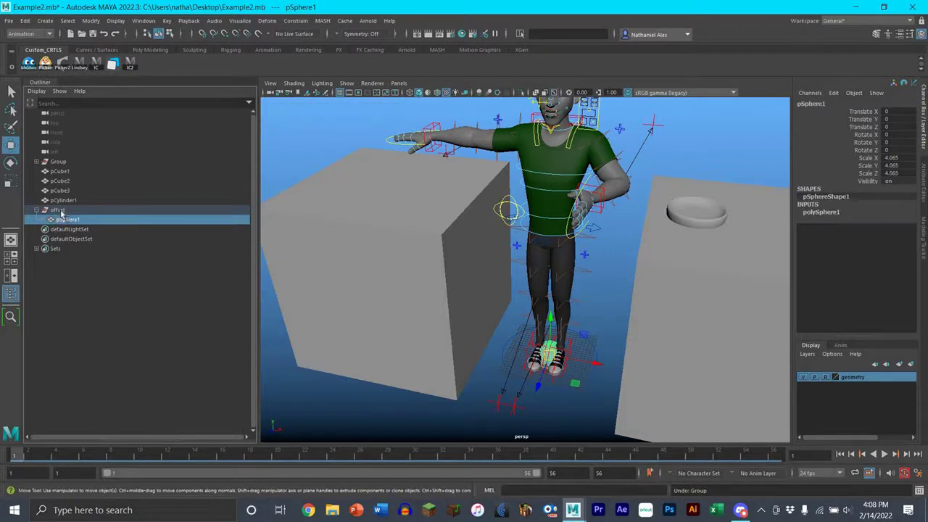
- Move the collapsed offset group above the box under the outstretched hand, to about X -34.38, Y 53.4, Z 2.8
{"action": "left_click", "coordinate": [56, 209]}
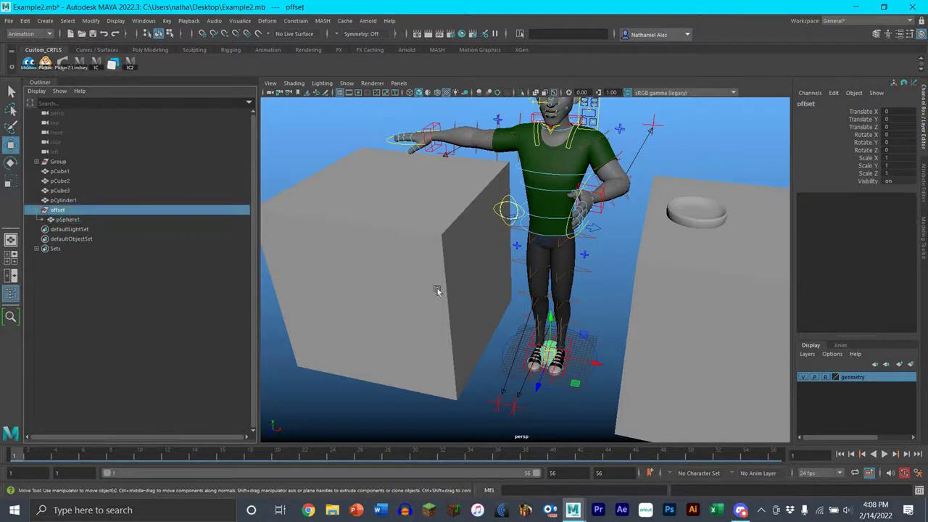
{"action": "left_click", "coordinate": [38, 210]}
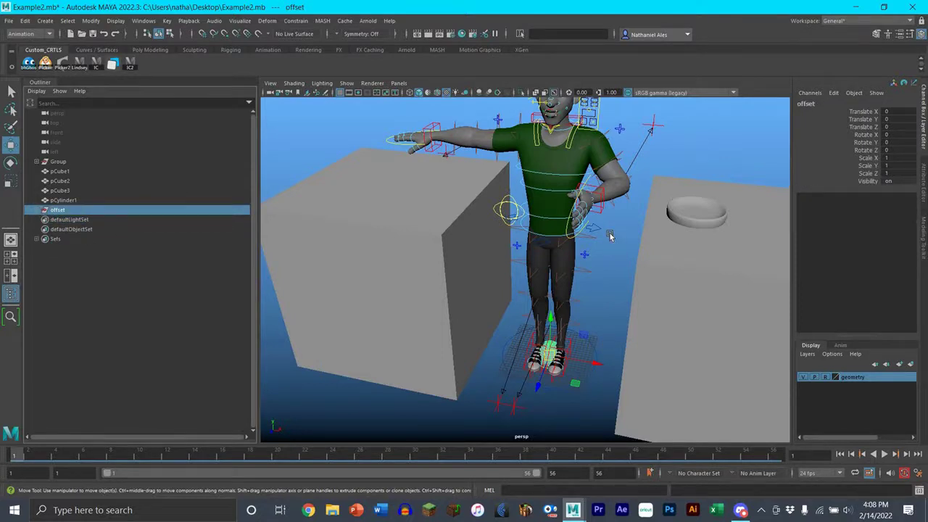
{"action": "left_click_drag", "start_coordinate": [610, 235], "coordinate": [607, 215], "text": "alt"}
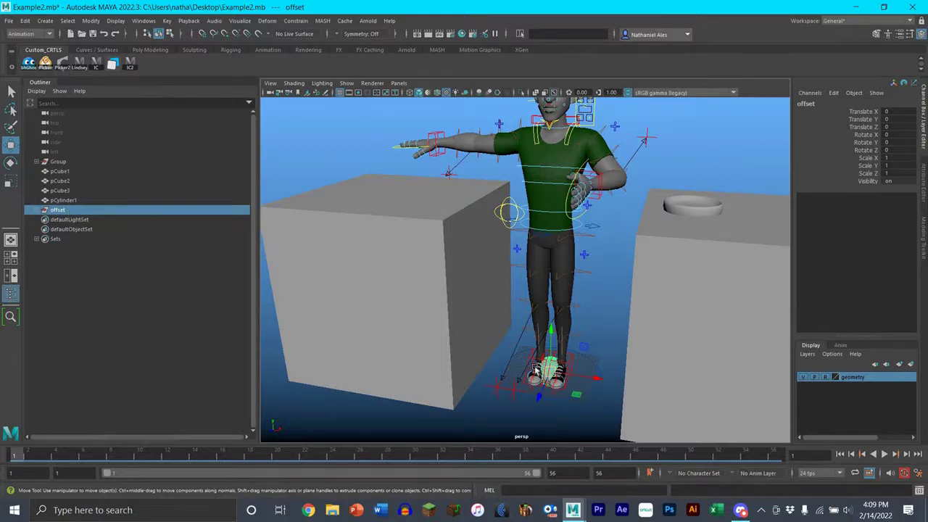
{"action": "left_click_drag", "start_coordinate": [551, 373], "coordinate": [442, 169]}
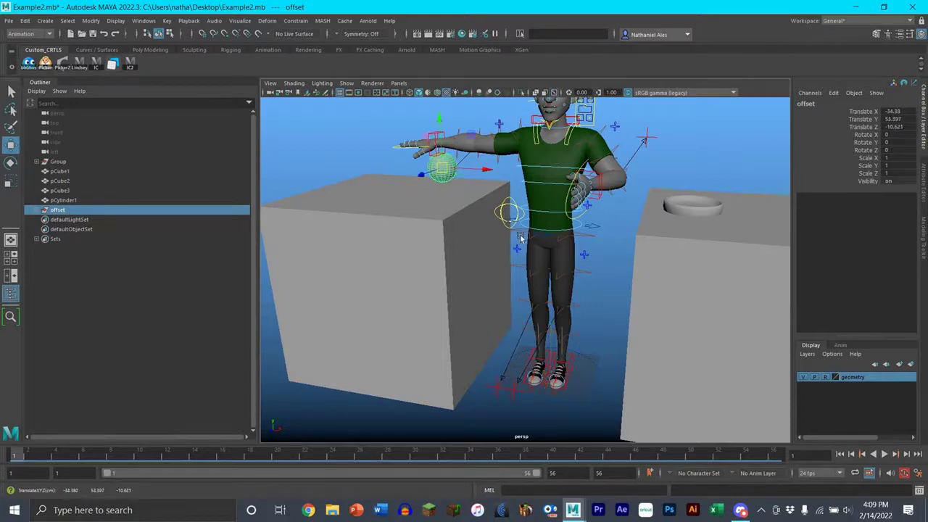
{"action": "left_click_drag", "start_coordinate": [517, 244], "coordinate": [600, 256], "text": "alt"}
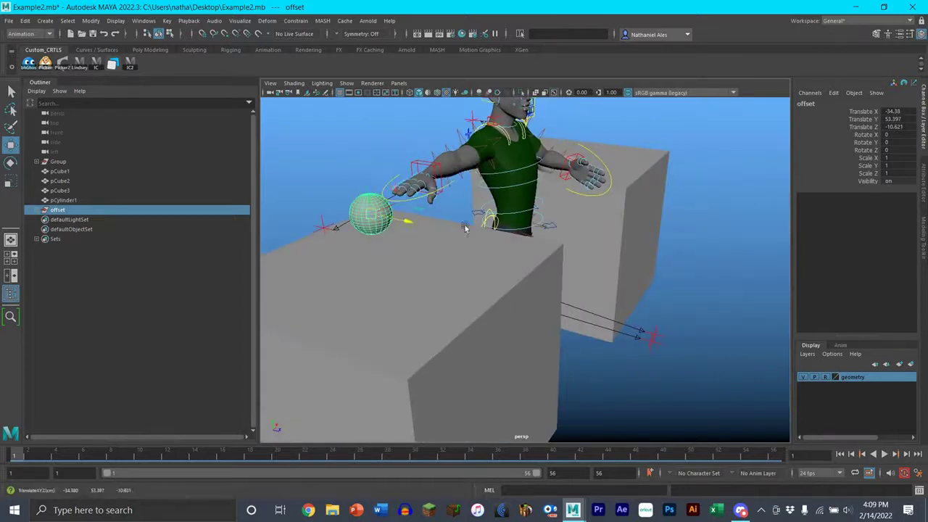
{"action": "left_click_drag", "start_coordinate": [408, 221], "coordinate": [421, 239]}
- Lower the offset group to about Y 51 so the sphere rests on top of the box
{"action": "right_click_drag", "start_coordinate": [420, 240], "coordinate": [595, 323], "text": "alt"}
{"action": "middle_click_drag", "start_coordinate": [595, 323], "coordinate": [718, 367], "text": "alt"}
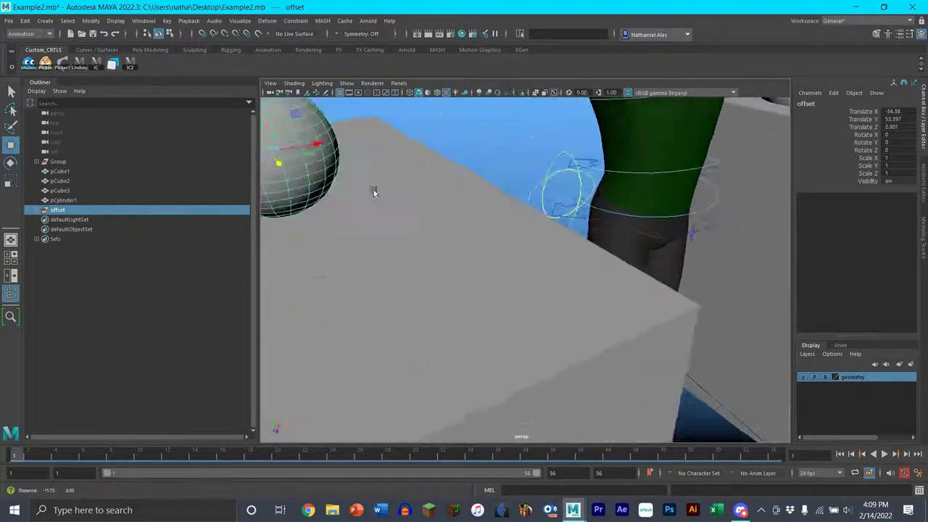
{"action": "middle_click_drag", "start_coordinate": [372, 191], "coordinate": [442, 263], "text": "alt"}
{"action": "left_click_drag", "start_coordinate": [352, 221], "coordinate": [691, 253]}
{"action": "scroll", "coordinate": [536, 218], "scroll_direction": "up", "scroll_amount": 4}
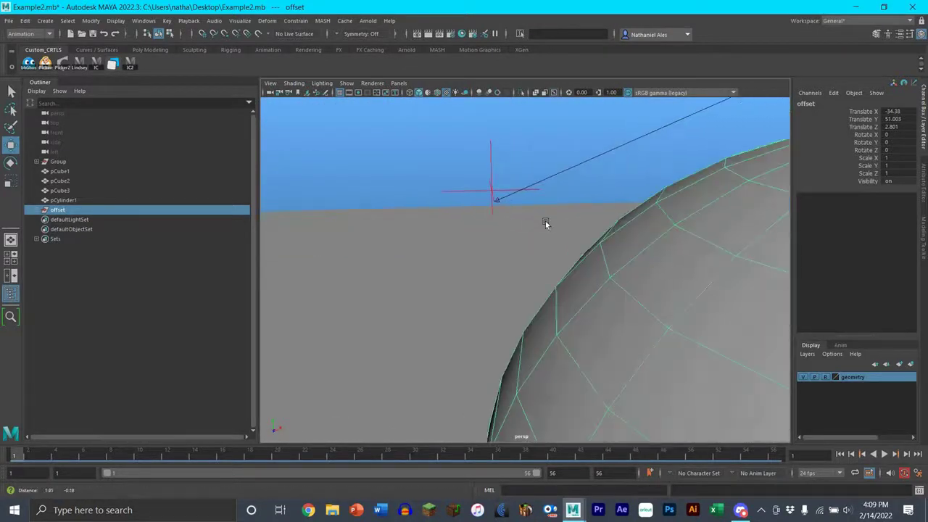
{"action": "scroll", "coordinate": [547, 239], "scroll_direction": "down", "scroll_amount": 10}
{"action": "scroll", "coordinate": [549, 256], "scroll_direction": "up", "scroll_amount": 4}
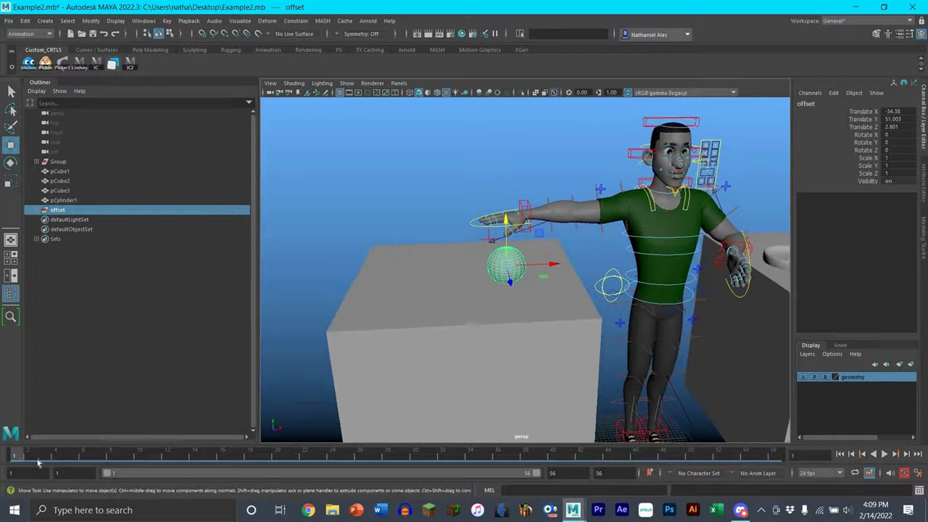
- Advance the animation to frame 6, where the hand reaches down to the sphere, and select the right arm's IK control
{"action": "left_click_drag", "start_coordinate": [73, 463], "coordinate": [96, 459]}
{"action": "key", "text": "alt+comma"}
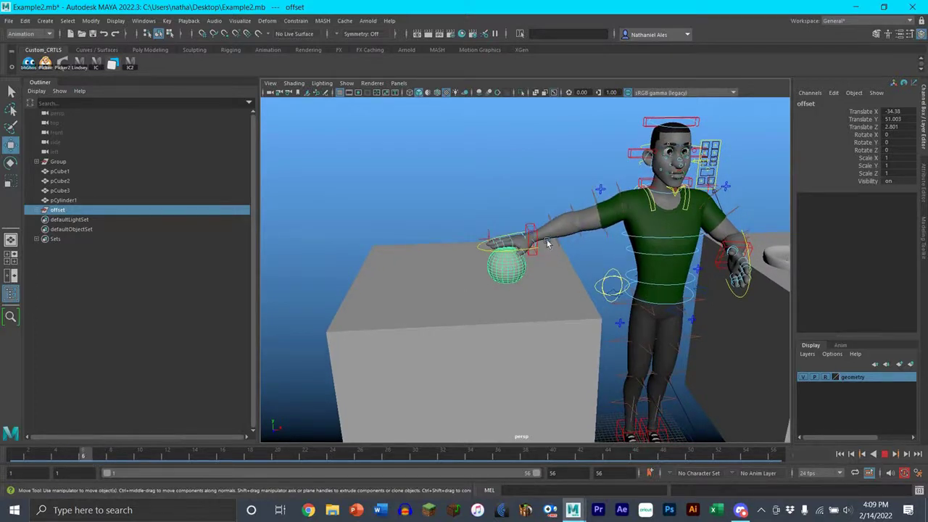
{"action": "left_click", "coordinate": [515, 242]}
{"action": "key", "text": "ctrl+z"}
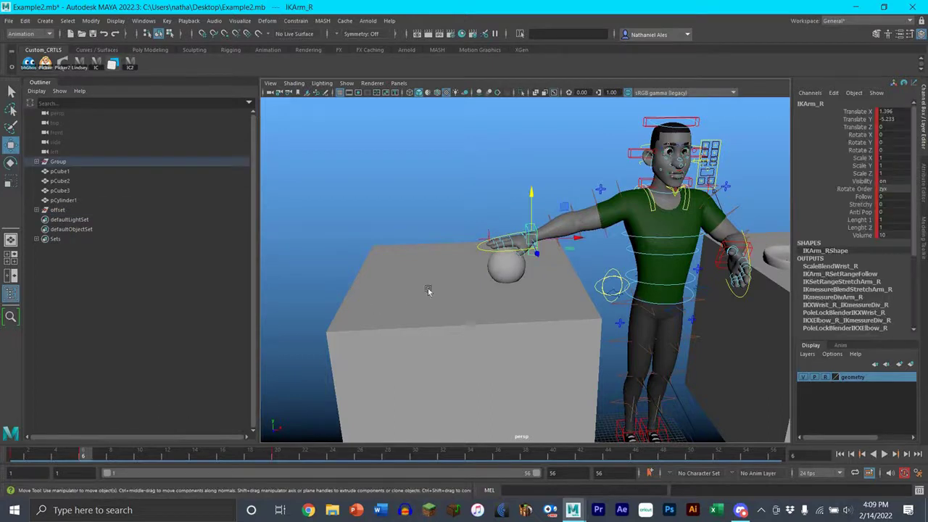
- Reposition the offset group at frame 6 to about X -34.05, Z -0.67 so the sphere sits under the palm
{"action": "scroll", "coordinate": [497, 264], "scroll_direction": "up", "scroll_amount": 5}
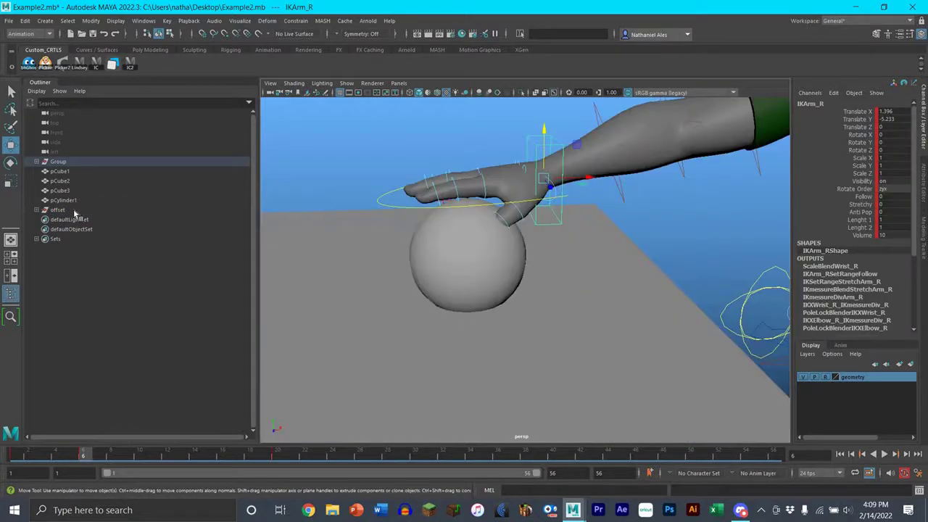
{"action": "left_click", "coordinate": [439, 287]}
{"action": "key", "text": "f"}
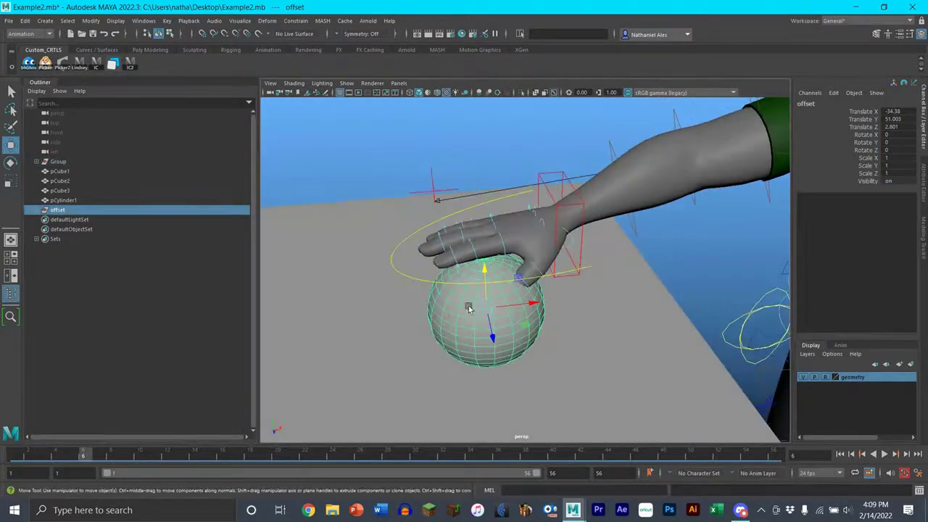
{"action": "left_click_drag", "start_coordinate": [468, 312], "coordinate": [520, 273]}
{"action": "scroll", "coordinate": [532, 339], "scroll_direction": "up", "scroll_amount": 7}
{"action": "middle_click_drag", "start_coordinate": [532, 339], "coordinate": [536, 334], "text": "alt"}
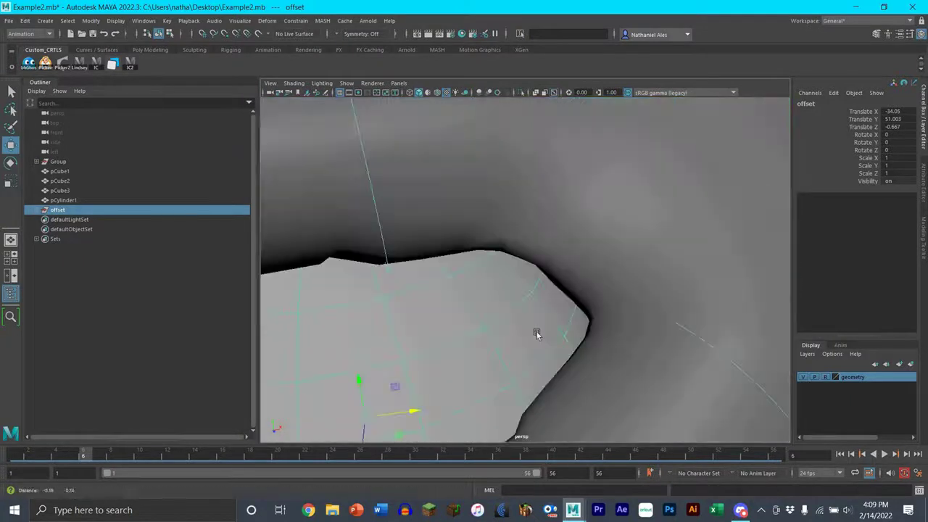
{"action": "scroll", "coordinate": [539, 333], "scroll_direction": "down", "scroll_amount": 8}
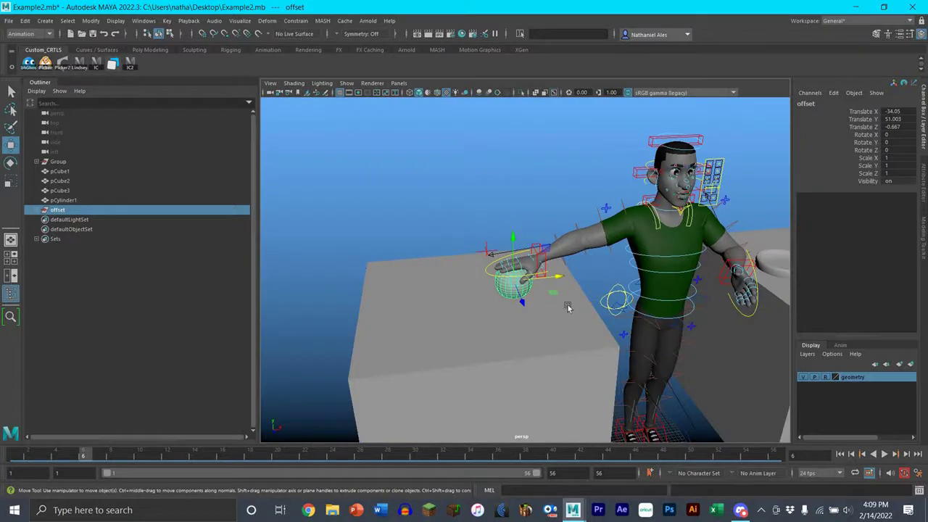
{"action": "left_click_drag", "start_coordinate": [568, 306], "coordinate": [558, 300], "text": "alt"}
{"action": "scroll", "coordinate": [555, 246], "scroll_direction": "up", "scroll_amount": 7}
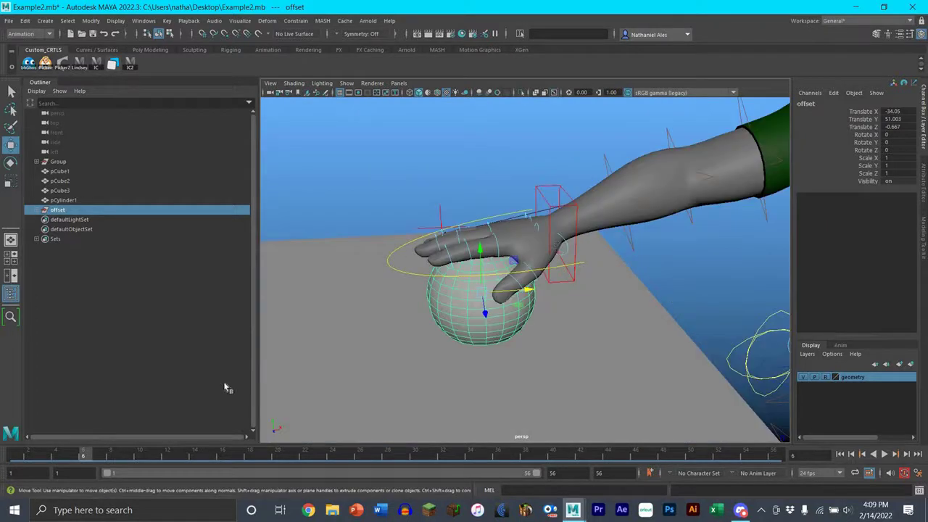
- Play the animation briefly around frame 6 and check which selection picks the sphere and which its offset group
{"action": "key", "text": "alt+v"}
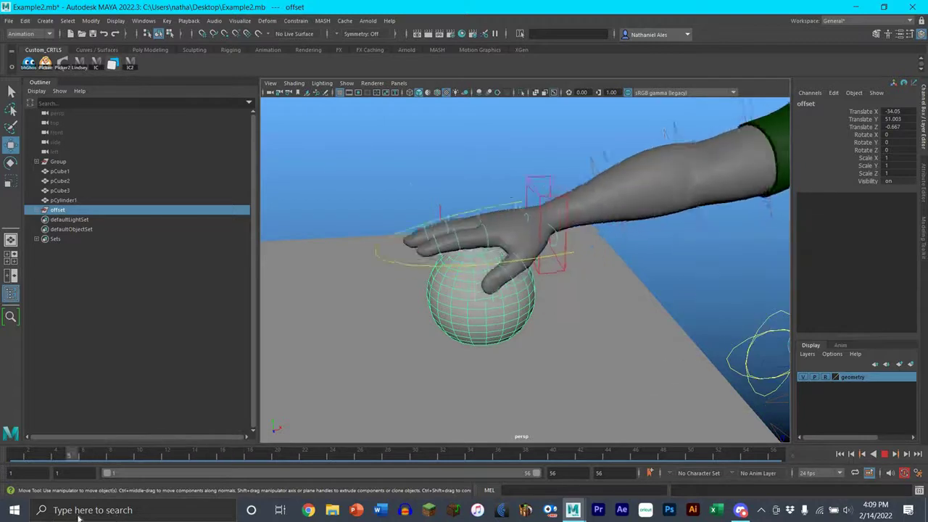
{"action": "key", "text": "alt+v"}
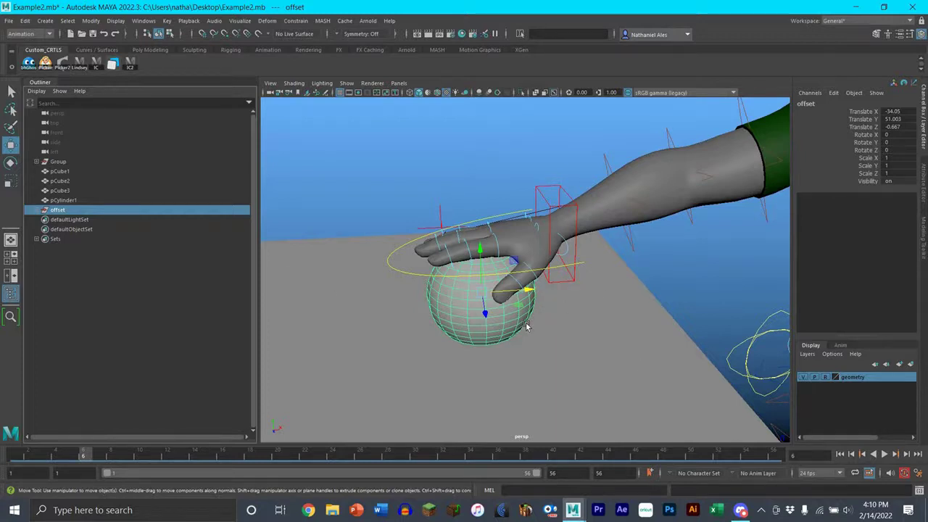
{"action": "key", "text": "Down"}
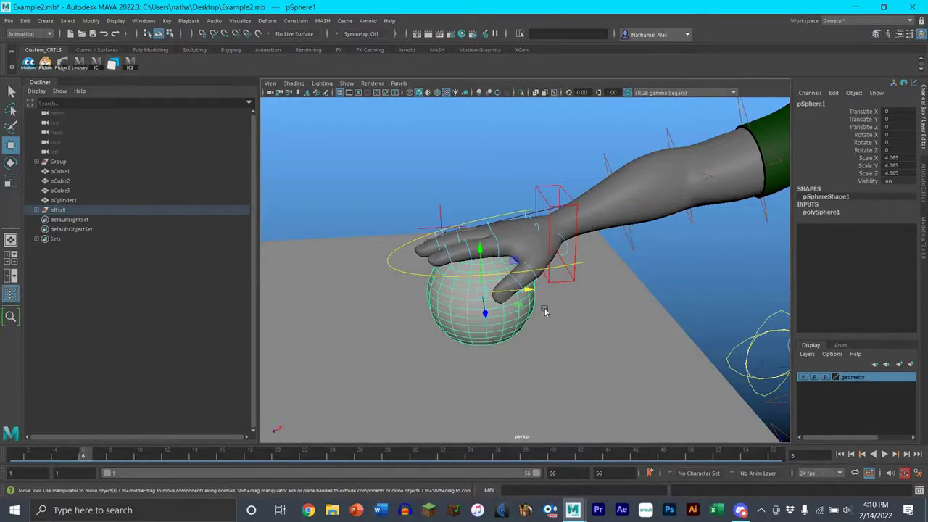
{"action": "left_click", "coordinate": [486, 314]}
{"action": "left_click", "coordinate": [576, 289]}
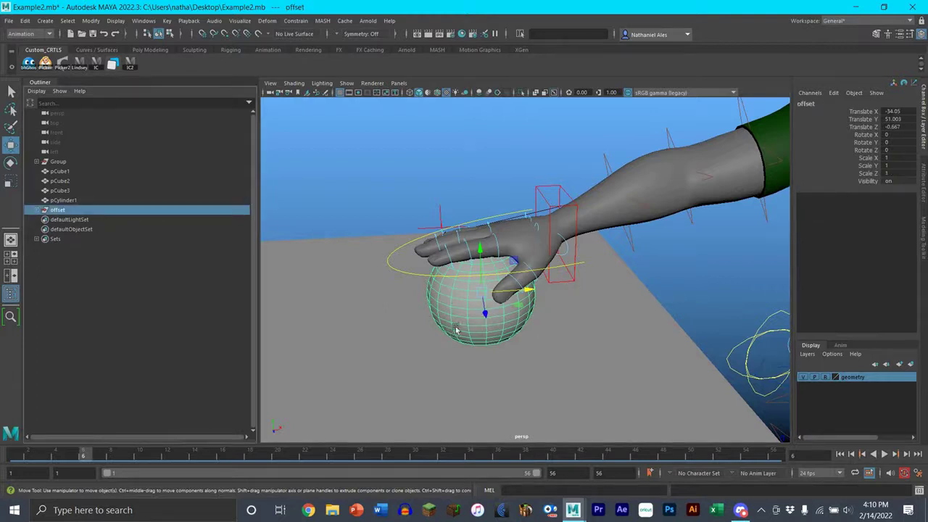
{"action": "left_click", "coordinate": [575, 267]}
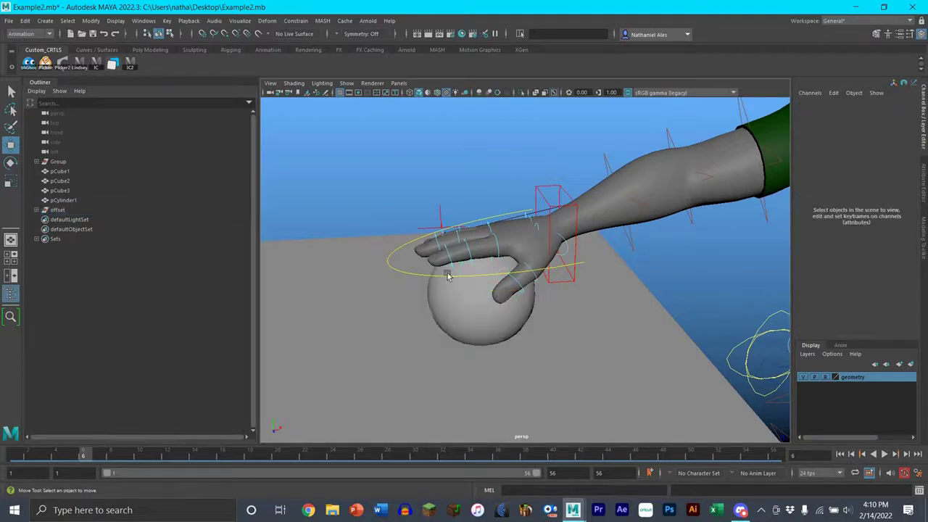
- Compare the right hand's finger control with the right arm's IK control by selecting each in turn
{"action": "left_click", "coordinate": [506, 278]}
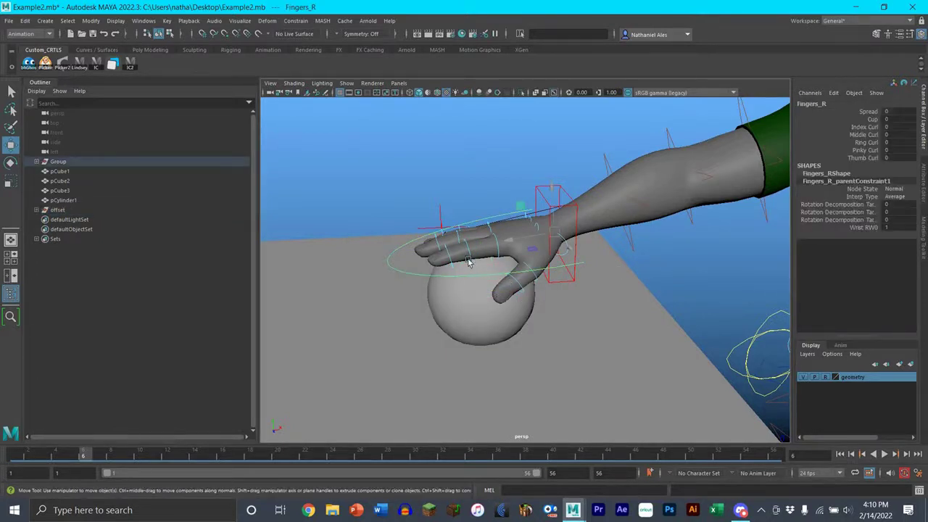
{"action": "left_click", "coordinate": [567, 231]}
{"action": "mouse_move", "coordinate": [563, 247]}
{"action": "left_mouse_down"}
{"action": "mouse_move", "coordinate": [545, 259]}
{"action": "mouse_move", "coordinate": [562, 247]}
{"action": "left_mouse_up"}
{"action": "left_click", "coordinate": [609, 240]}
{"action": "key", "text": "ctrl+z"}
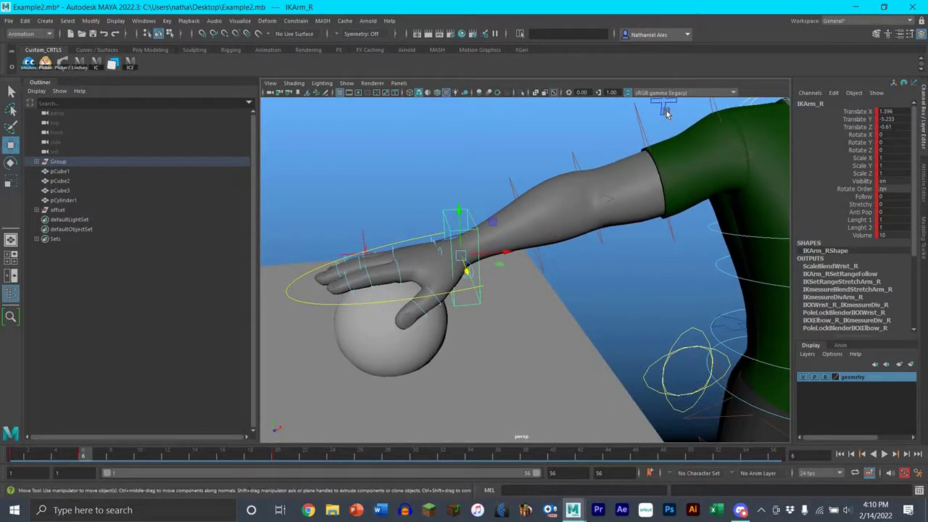
- Try switching the right arm to FK by setting its FKIKBlend to 0, and undo the change
{"action": "left_click", "coordinate": [479, 230]}
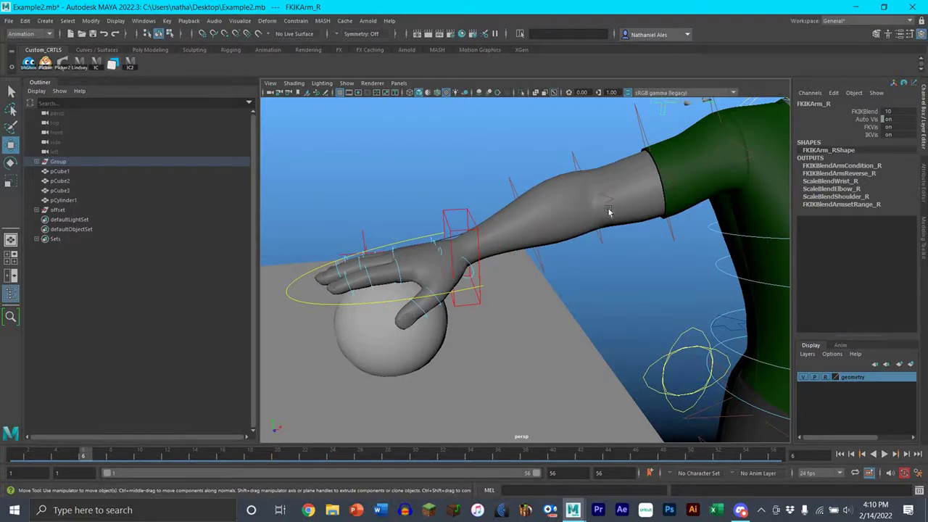
{"action": "scroll", "coordinate": [609, 211], "scroll_direction": "up", "scroll_amount": 1}
{"action": "scroll", "coordinate": [610, 210], "scroll_direction": "down", "scroll_amount": 1}
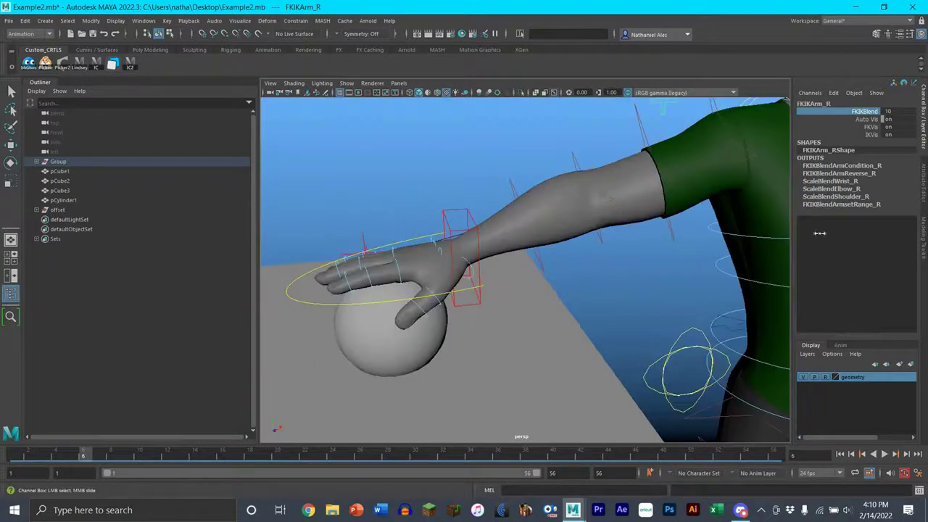
{"action": "middle_click_drag", "start_coordinate": [378, 195], "coordinate": [378, 200]}
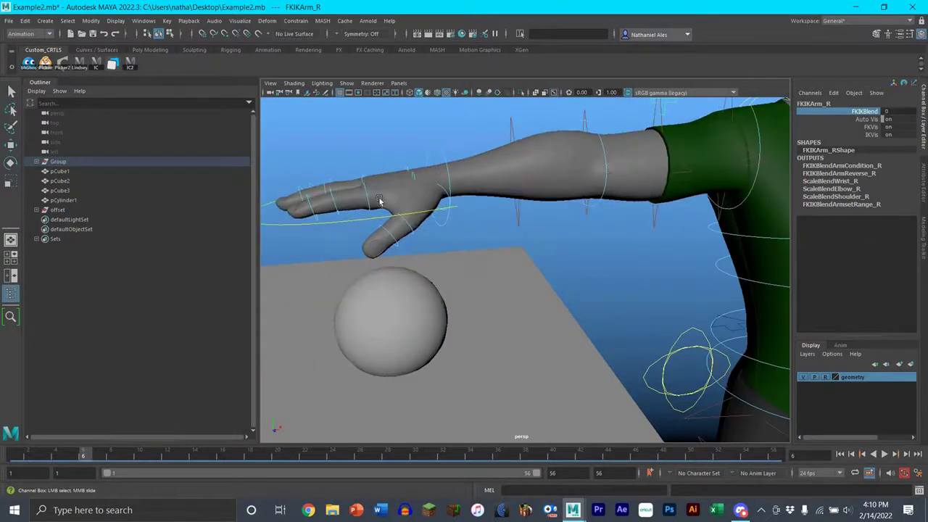
{"action": "scroll", "coordinate": [475, 212], "scroll_direction": "down", "scroll_amount": 5}
{"action": "scroll", "coordinate": [479, 241], "scroll_direction": "up", "scroll_amount": 5}
{"action": "key", "text": "ctrl+z"}
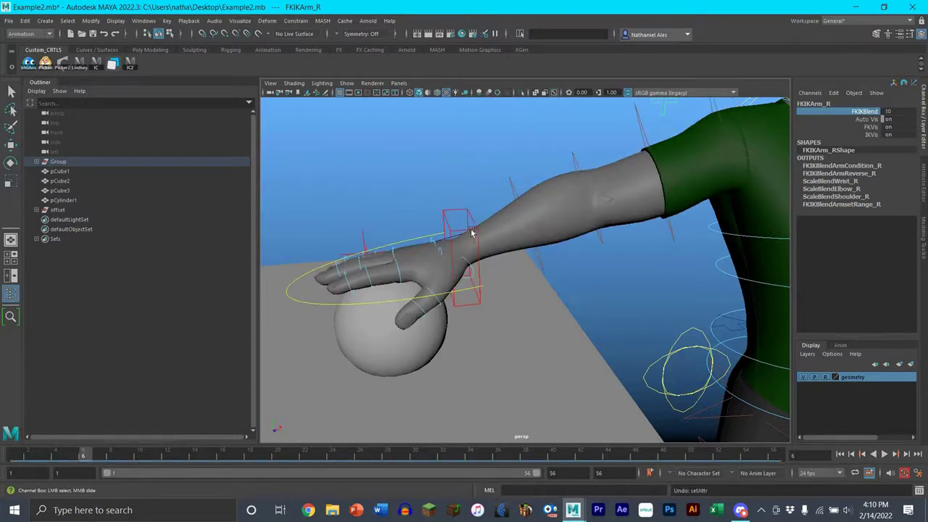
- Try rotating the right arm's IK control about 14.4° around Z at frame 6, and undo the rotation
{"action": "left_click", "coordinate": [472, 232]}
{"action": "key", "text": "e"}
{"action": "left_click_drag", "start_coordinate": [495, 222], "coordinate": [462, 219]}
{"action": "key", "text": "s"}
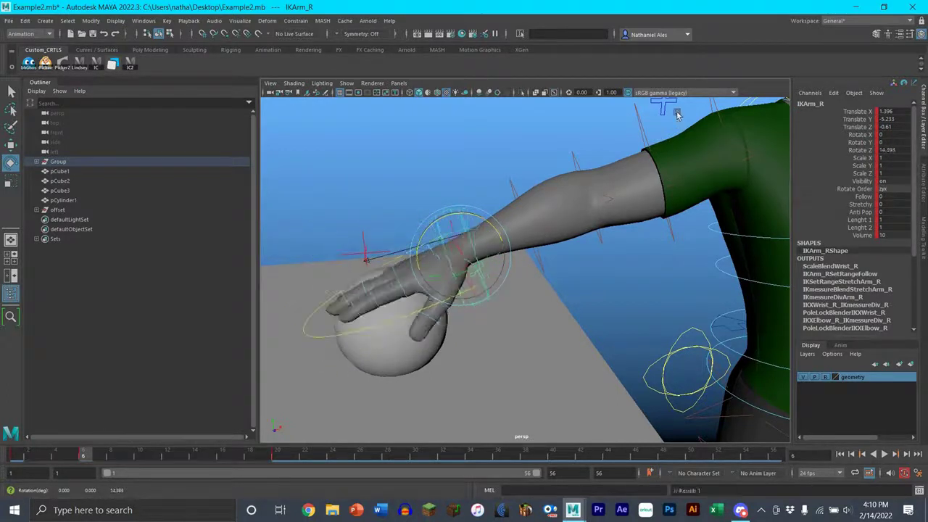
{"action": "key", "text": "ctrl+z"}
- Set the right arm's FKIKBlend to 0 and try rotating the FK wrist control, undoing the rotation and selecting the finger control
{"action": "left_click", "coordinate": [697, 111]}
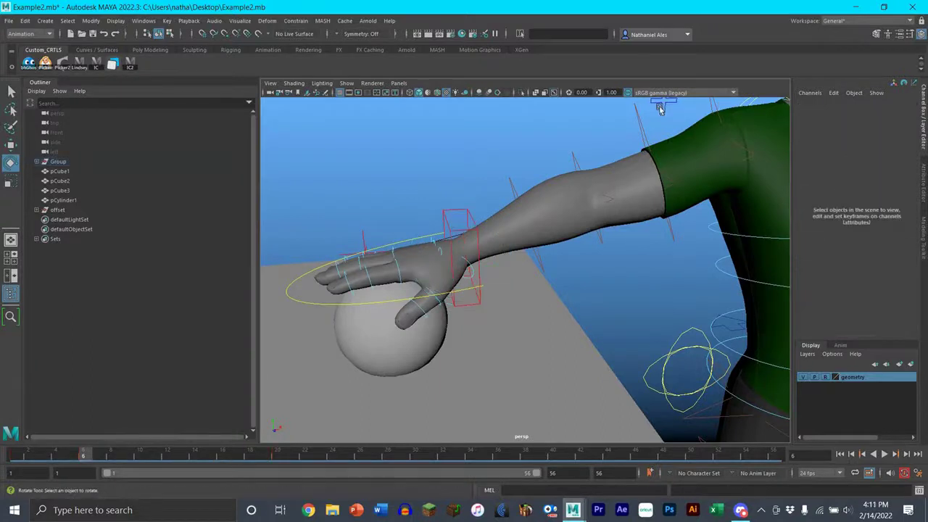
{"action": "middle_click_drag", "start_coordinate": [557, 186], "coordinate": [489, 188]}
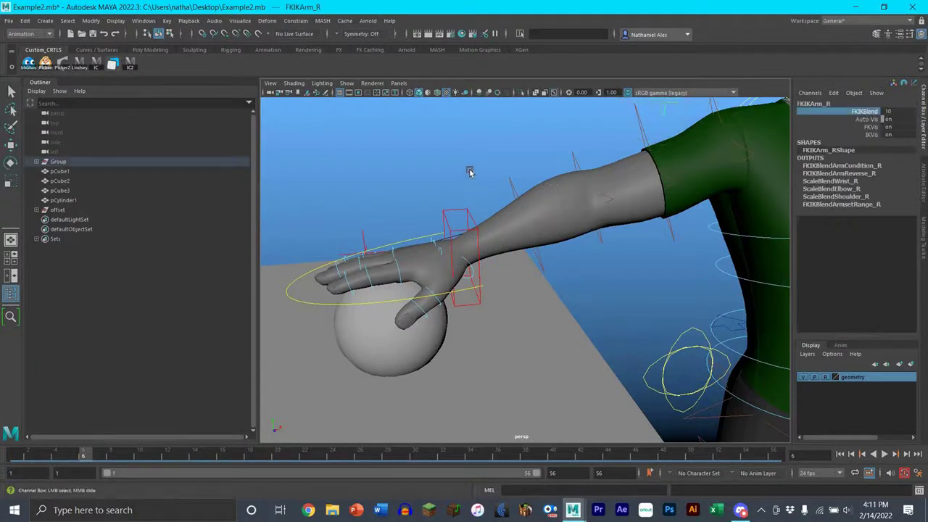
{"action": "left_click", "coordinate": [442, 157]}
{"action": "left_click_drag", "start_coordinate": [398, 190], "coordinate": [481, 245]}
{"action": "key", "text": "ctrl+z"}
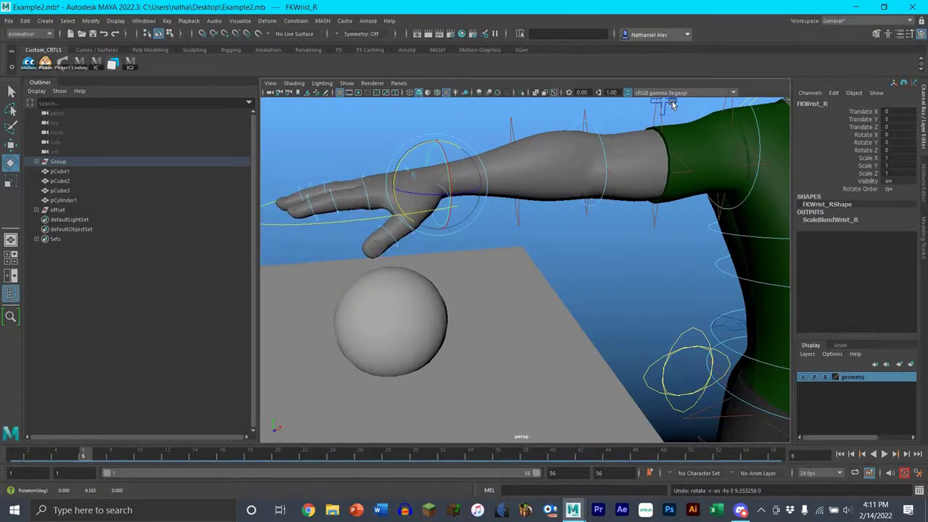
{"action": "left_click", "coordinate": [431, 201]}
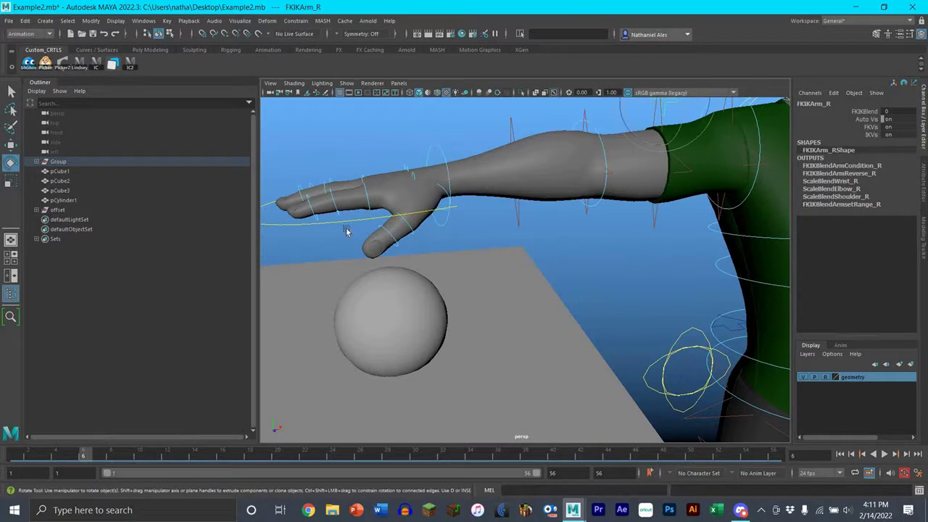
{"action": "left_click", "coordinate": [384, 255]}
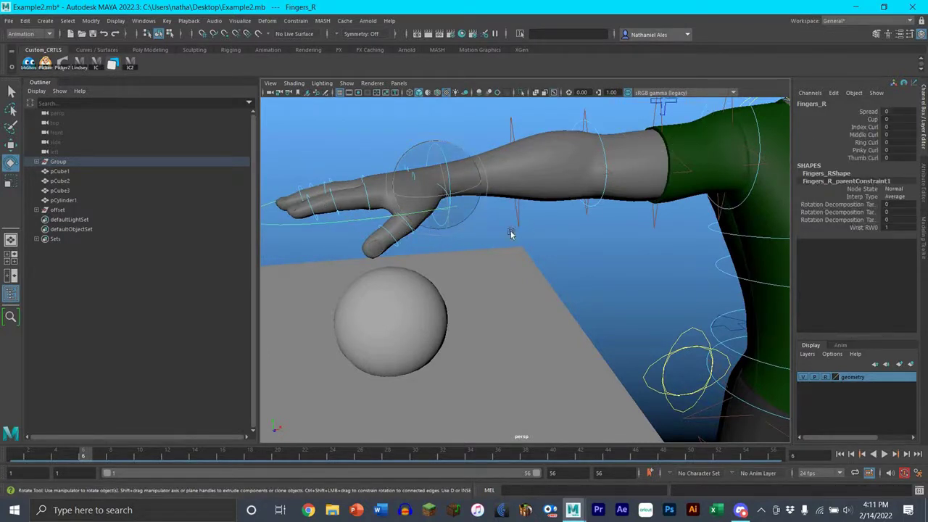
- Return the right arm to IK by setting its FKIKBlend to 10
{"action": "left_click", "coordinate": [676, 109]}
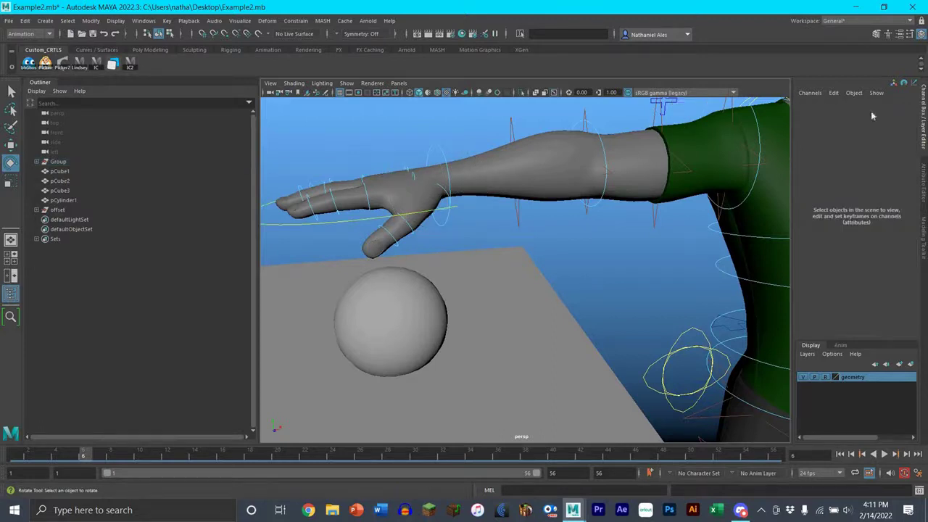
{"action": "left_click", "coordinate": [664, 105]}
{"action": "left_click", "coordinate": [864, 112]}
{"action": "scroll", "coordinate": [744, 182], "scroll_direction": "up", "scroll_amount": 5}
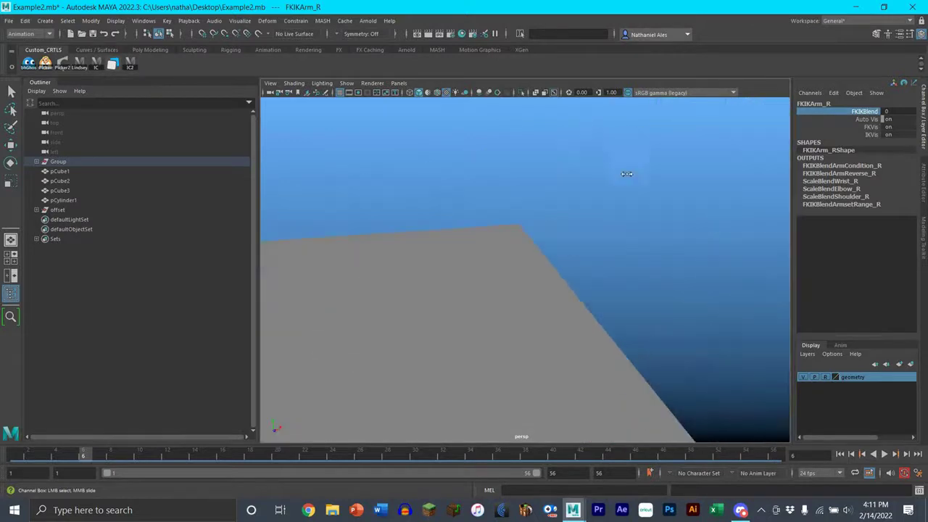
{"action": "scroll", "coordinate": [625, 175], "scroll_direction": "down", "scroll_amount": 3}
{"action": "middle_click_drag", "start_coordinate": [628, 175], "coordinate": [862, 315]}
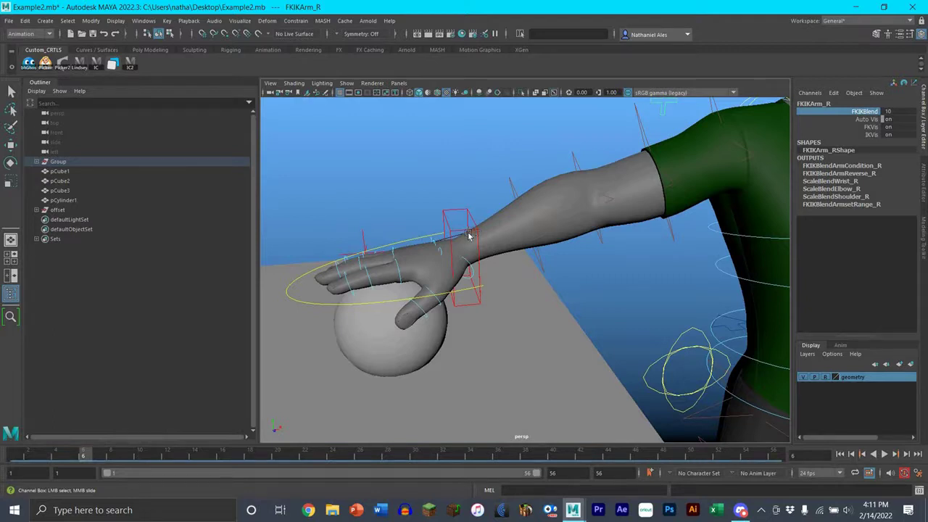
- Select the right hand's finger control first and add the sphere's offset group to the selection
{"action": "left_click_drag", "start_coordinate": [532, 236], "coordinate": [508, 243], "text": "alt"}
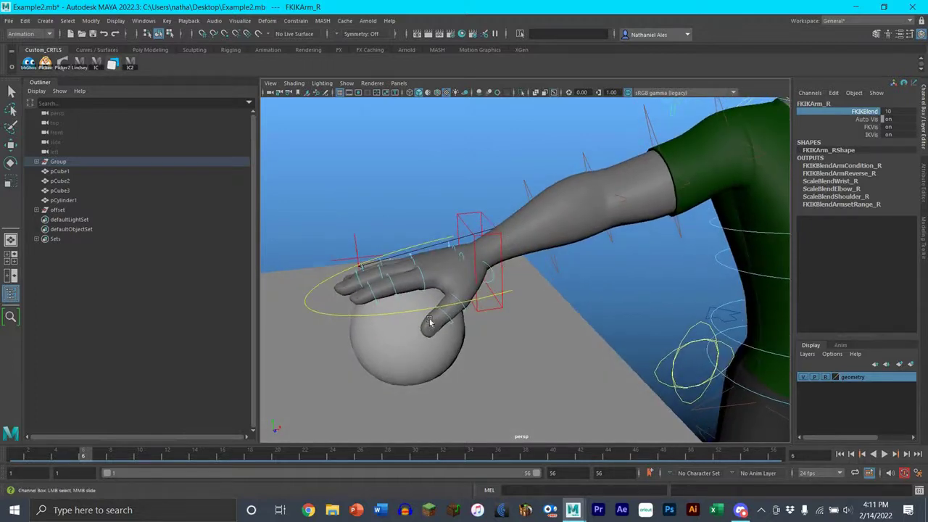
{"action": "left_click", "coordinate": [314, 313]}
{"action": "key", "text": "e"}
{"action": "left_click", "coordinate": [314, 312]}
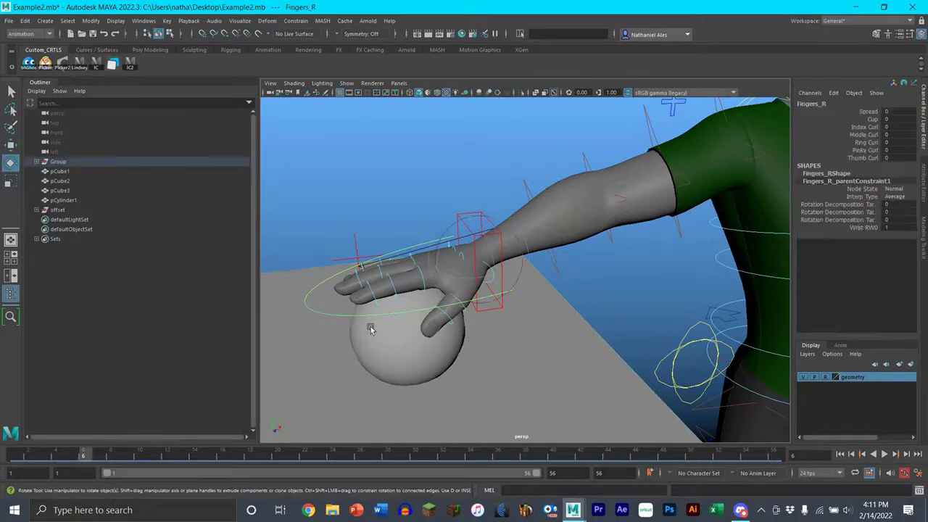
{"action": "left_click", "coordinate": [420, 341]}
{"action": "left_click", "coordinate": [320, 312]}
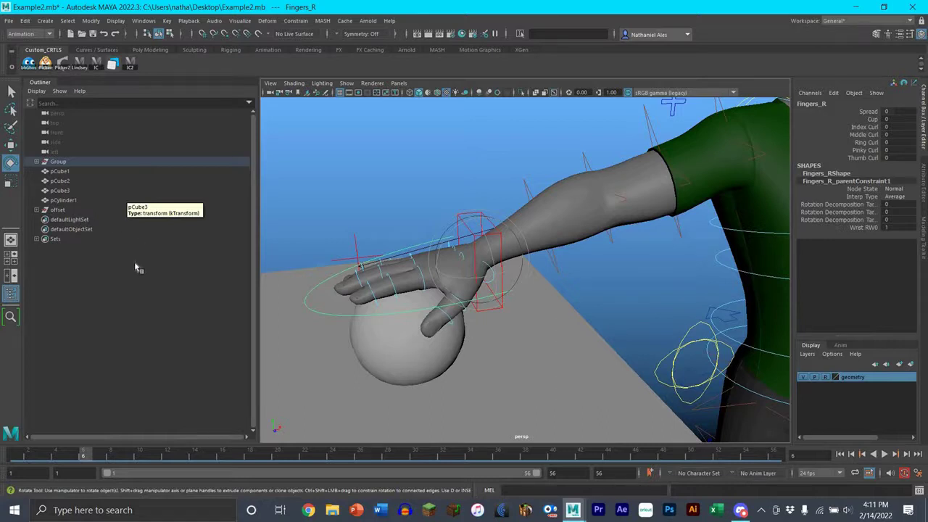
{"action": "left_click", "coordinate": [64, 210]}
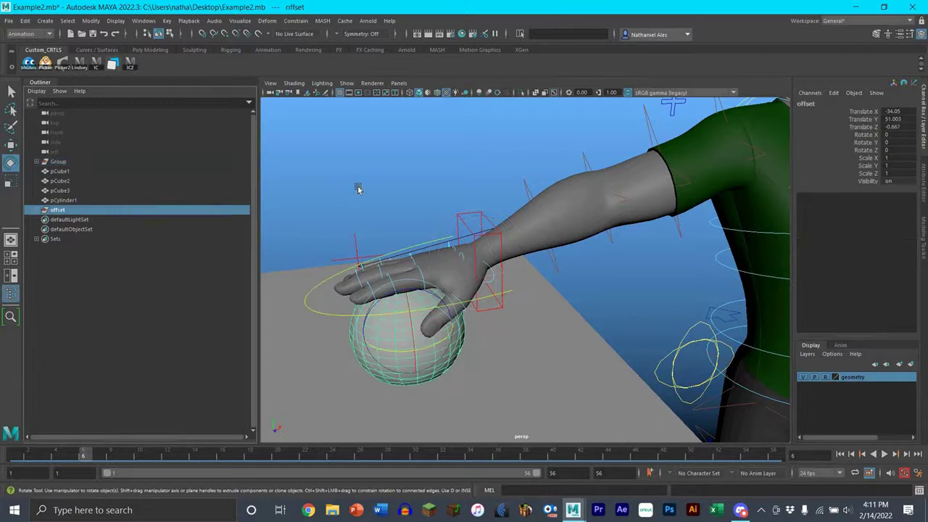
{"action": "left_click", "coordinate": [307, 315]}
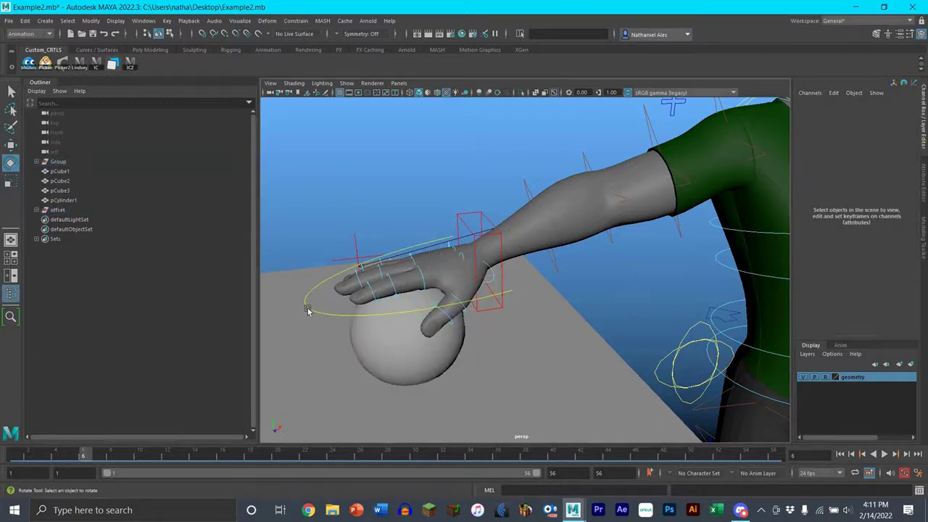
{"action": "left_click", "coordinate": [307, 310]}
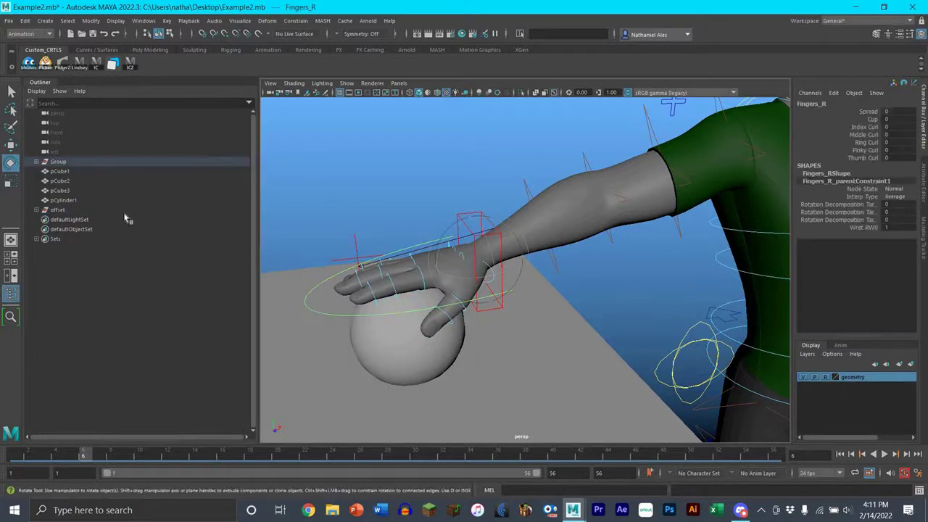
{"action": "left_click", "coordinate": [58, 209]}
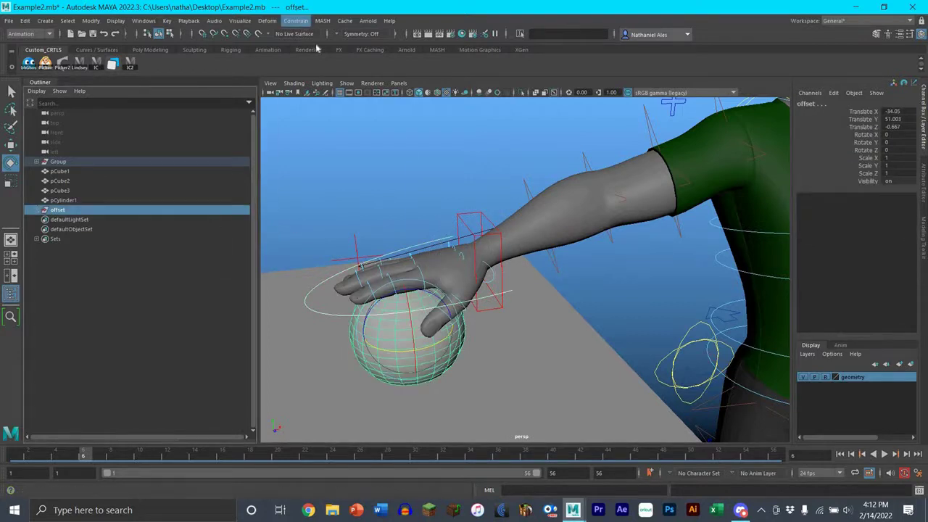
- Parent-constrain the offset group to the finger control with Maintain offset on, all translate and rotate axes, and weight 1
{"action": "left_click", "coordinate": [295, 20]}
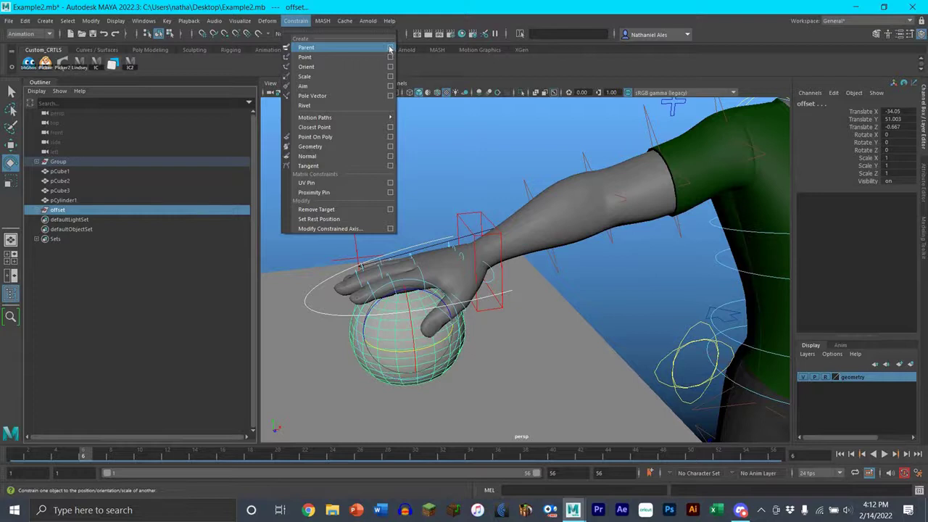
{"action": "left_click", "coordinate": [390, 47]}
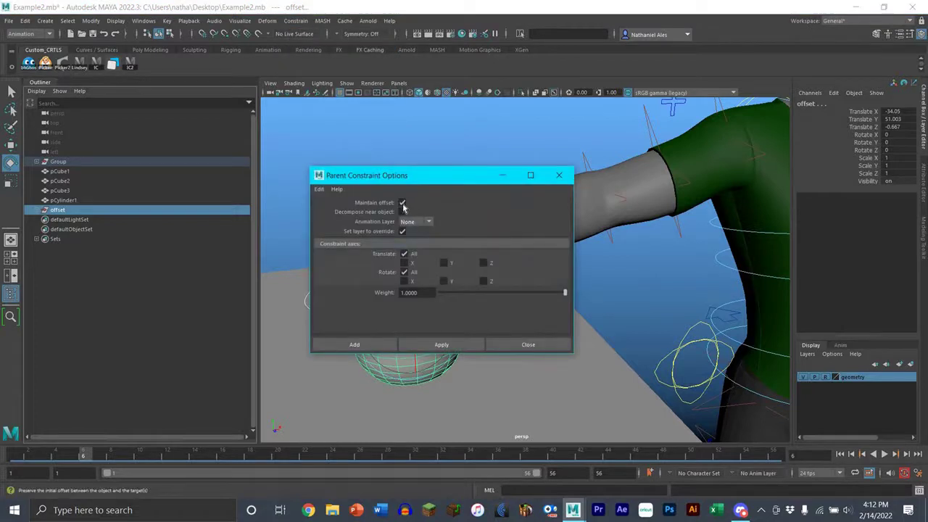
{"action": "left_click", "coordinate": [402, 204]}
{"action": "left_click", "coordinate": [403, 204]}
{"action": "left_click", "coordinate": [402, 203]}
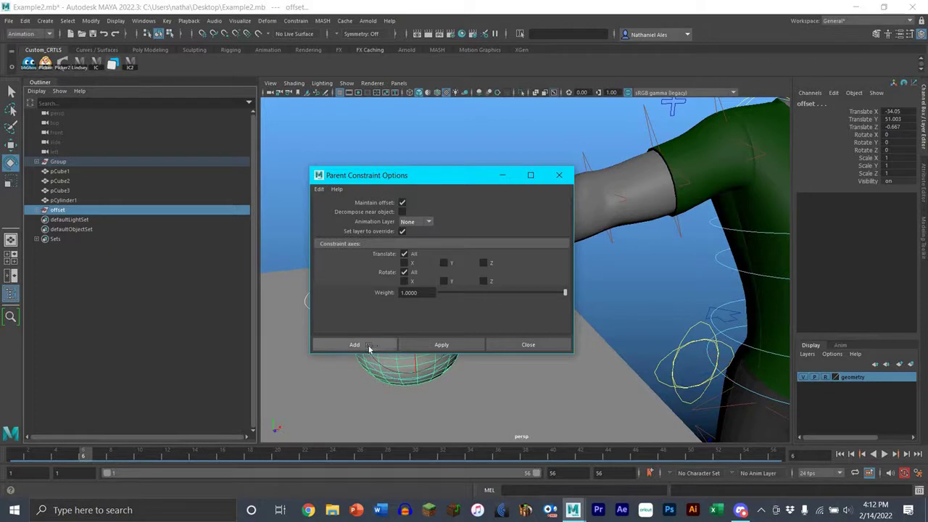
{"action": "left_click", "coordinate": [369, 347]}
- Test the constraint by rotating the right arm's IK control about 43° around Z and moving it, and undo both changes
{"action": "left_click", "coordinate": [457, 233]}
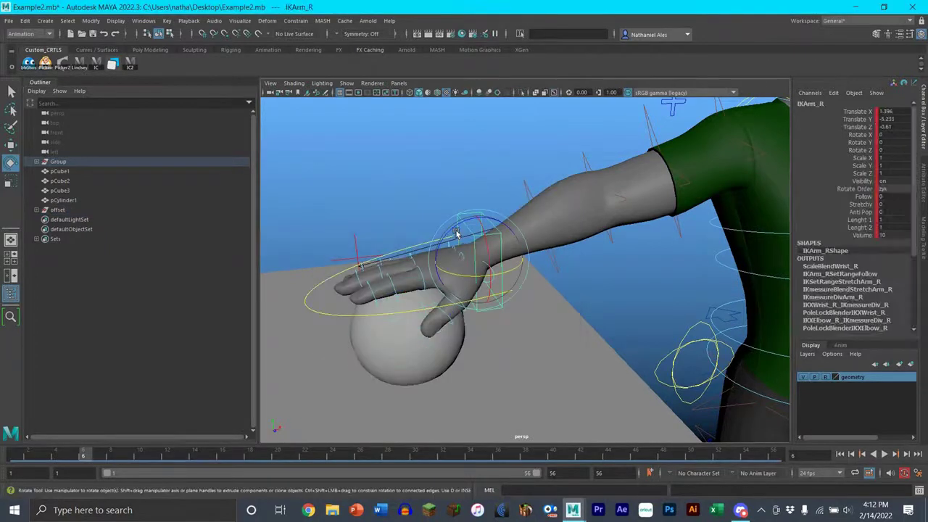
{"action": "left_click_drag", "start_coordinate": [457, 233], "coordinate": [478, 251]}
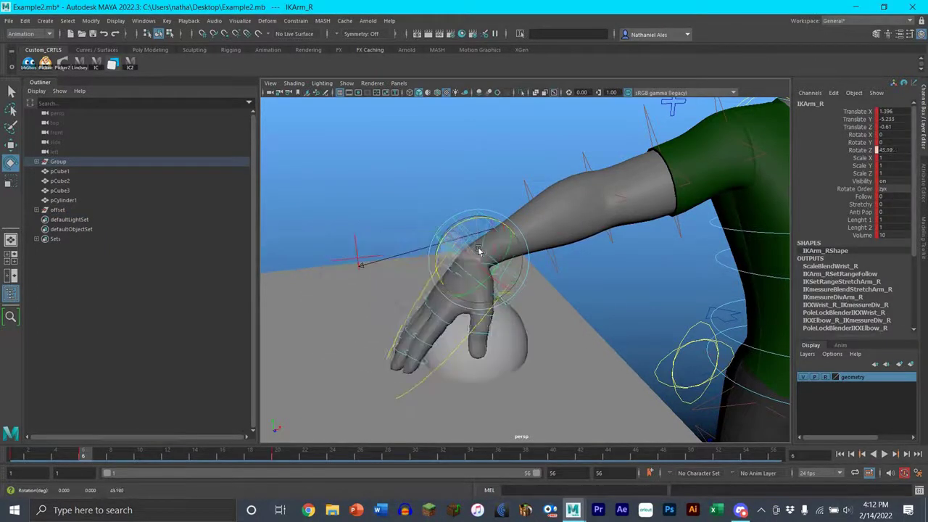
{"action": "key", "text": "ctrl+z"}
{"action": "key", "text": "w"}
{"action": "middle_click_drag", "start_coordinate": [471, 190], "coordinate": [435, 189]}
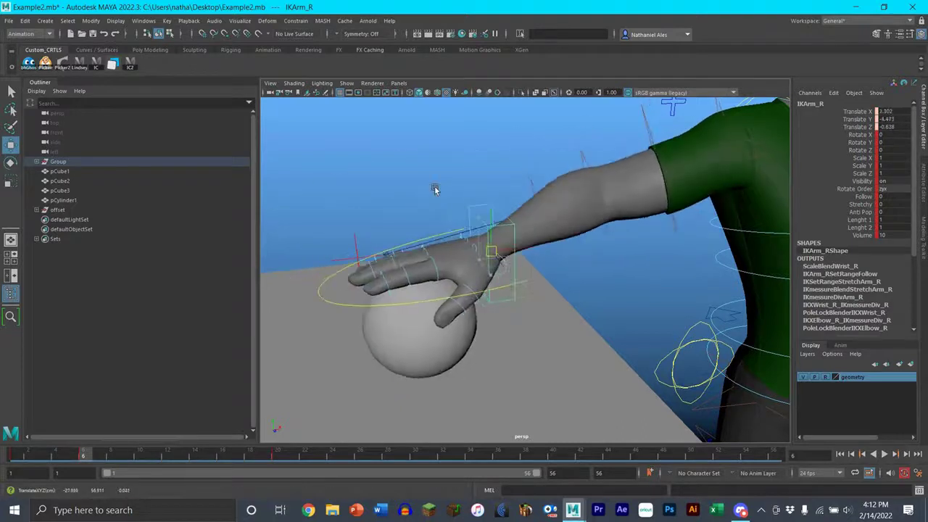
{"action": "key", "text": "ctrl+z"}
{"action": "key", "text": "ctrl+z"}
{"action": "key", "text": "ctrl+z"}
{"action": "key", "text": "ctrl+z"}
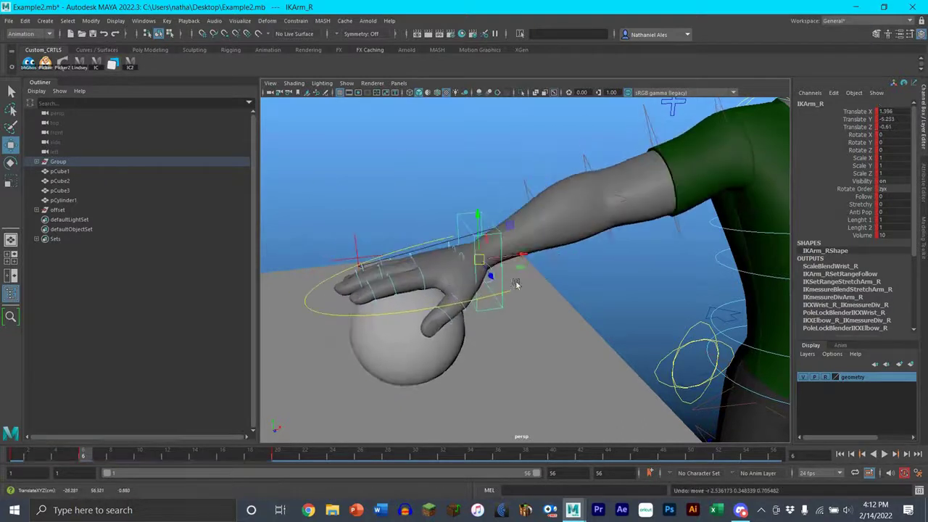
{"action": "mouse_move", "coordinate": [424, 348]}
{"action": "left_mouse_down", "text": "alt"}
{"action": "mouse_move", "coordinate": [391, 354]}
{"action": "mouse_move", "coordinate": [406, 352]}
{"action": "left_mouse_up", "text": "alt"}
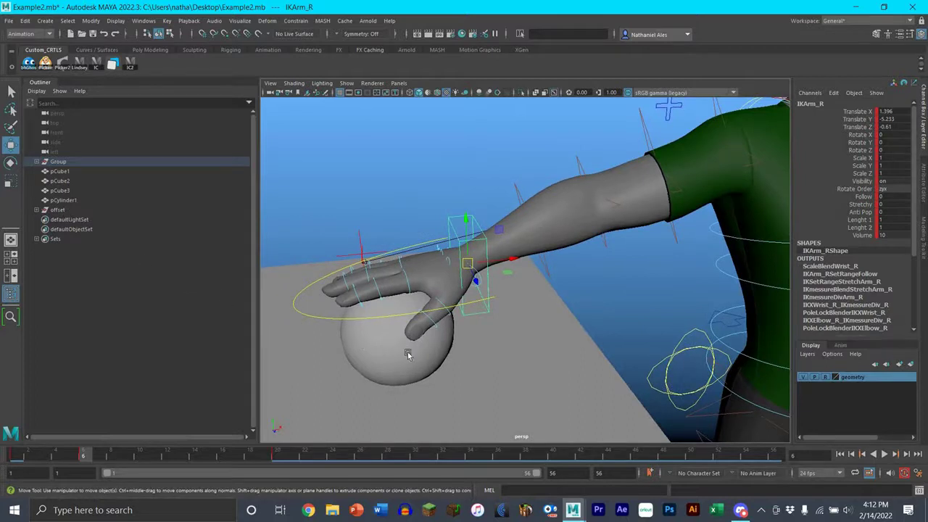
- Move the right arm's IK control to about X 3.5, Y 1.5, Z -2.7, lifting the hand and sphere off the box
{"action": "left_click", "coordinate": [415, 354]}
{"action": "key", "text": "Down"}
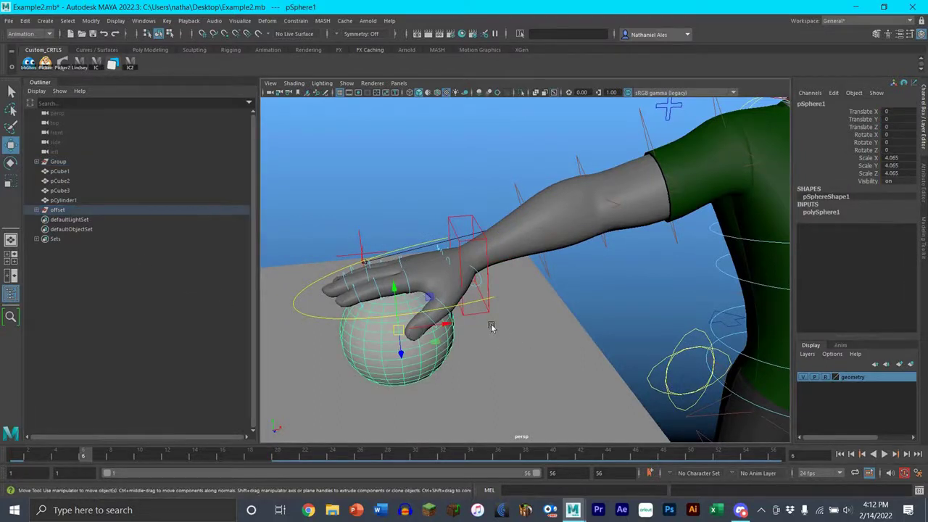
{"action": "left_click_drag", "start_coordinate": [492, 327], "coordinate": [497, 325], "text": "alt"}
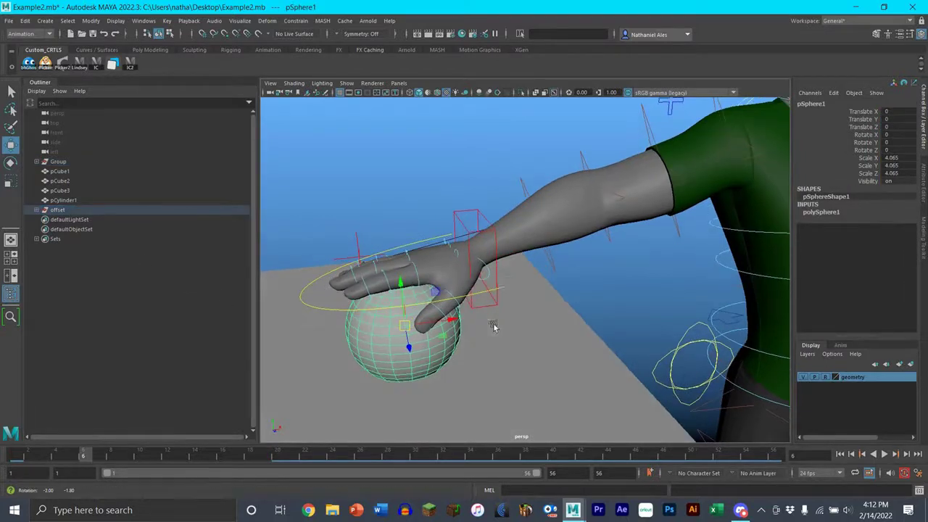
{"action": "left_click", "coordinate": [476, 256]}
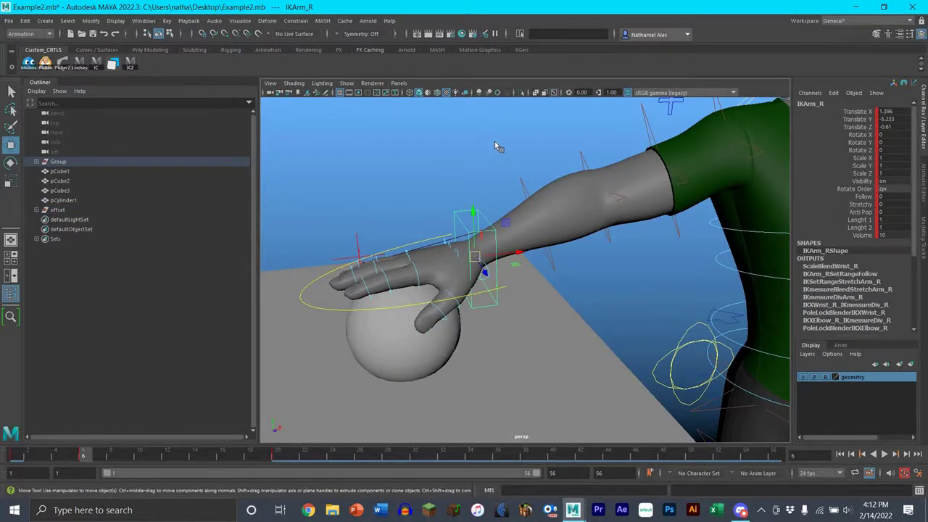
{"action": "left_click_drag", "start_coordinate": [494, 142], "coordinate": [497, 155]}
{"action": "left_click", "coordinate": [441, 227]}
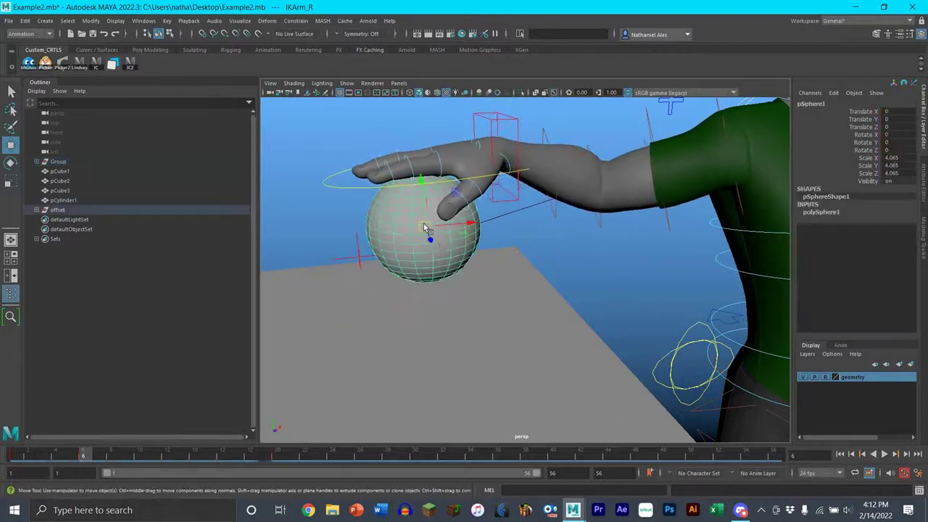
- Test moving the sphere away from the hand and rotating the right arm's IK control about -24° around Z, and undo both changes
{"action": "left_click_drag", "start_coordinate": [424, 227], "coordinate": [372, 276]}
{"action": "left_click", "coordinate": [473, 122]}
{"action": "key", "text": "e"}
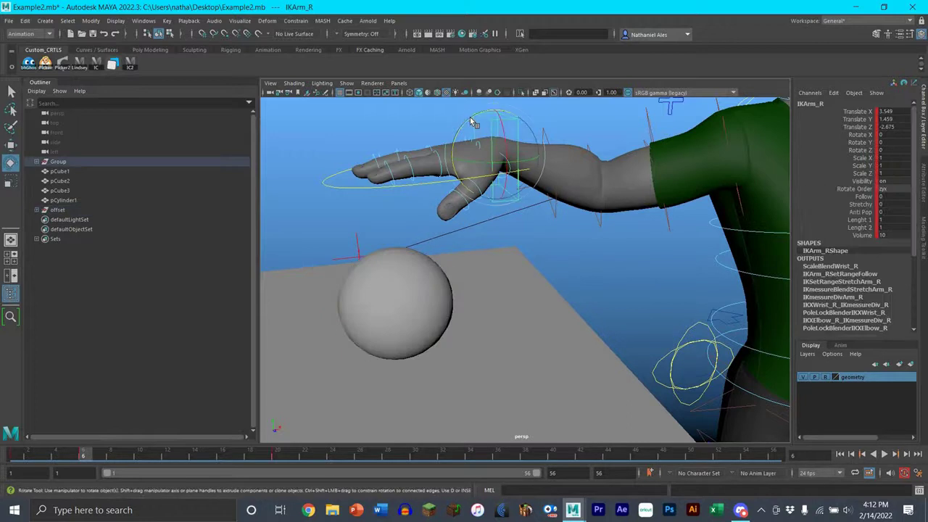
{"action": "left_click_drag", "start_coordinate": [474, 125], "coordinate": [498, 147]}
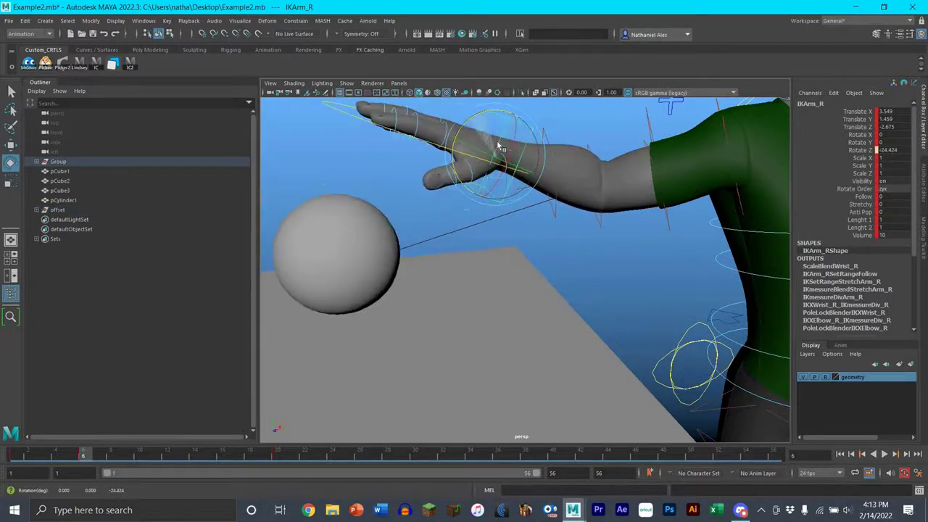
{"action": "key", "text": "ctrl+z"}
{"action": "key", "text": "ctrl+z"}
{"action": "key", "text": "ctrl+z"}
{"action": "key", "text": "ctrl+z"}
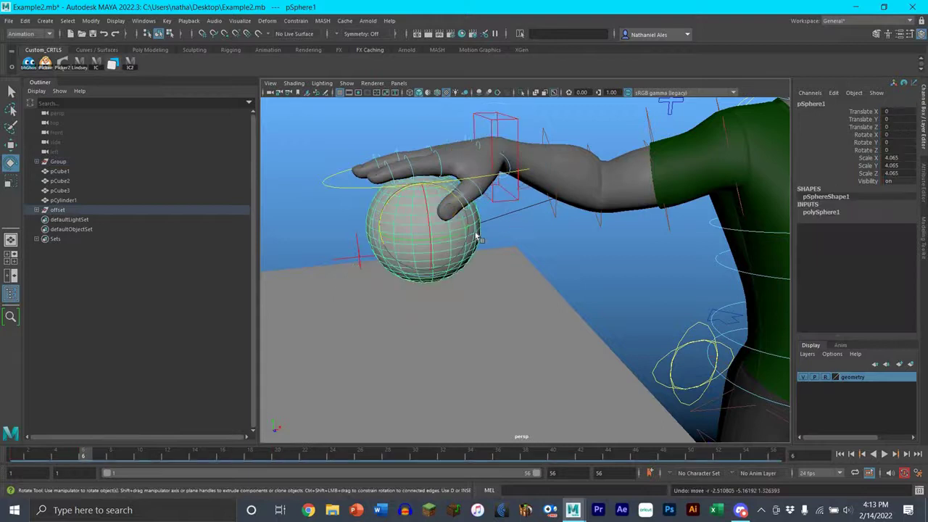
{"action": "key", "text": "ctrl+z"}
- Test rotating the sphere itself around X by about 76° and about 79°, undoing each rotation
{"action": "left_click", "coordinate": [438, 212]}
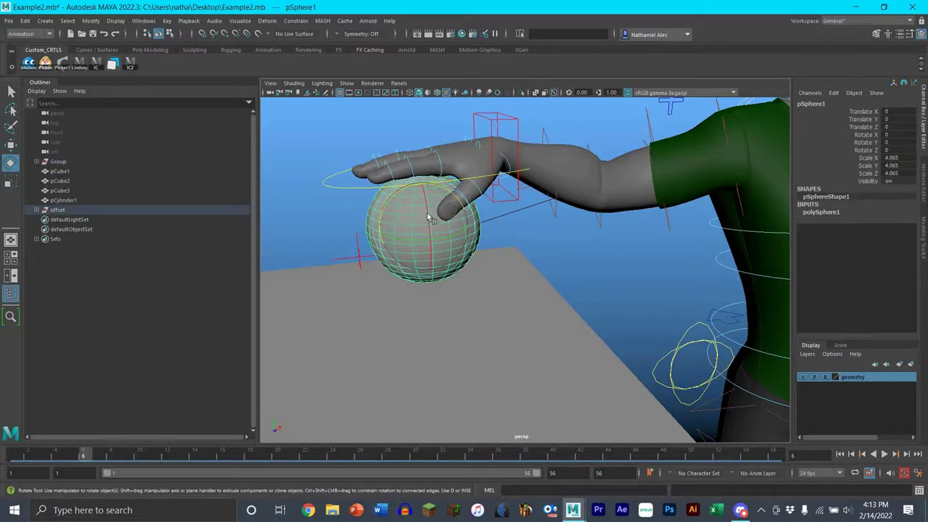
{"action": "left_click_drag", "start_coordinate": [428, 217], "coordinate": [517, 222]}
{"action": "key", "text": "ctrl+z"}
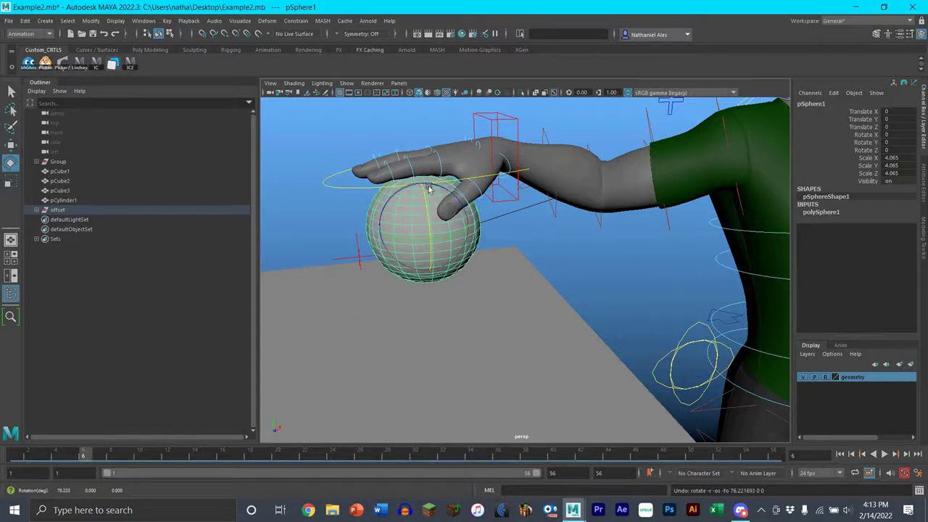
{"action": "left_click_drag", "start_coordinate": [356, 220], "coordinate": [438, 233]}
{"action": "key", "text": "ctrl+z"}
{"action": "key", "text": "ctrl+z"}
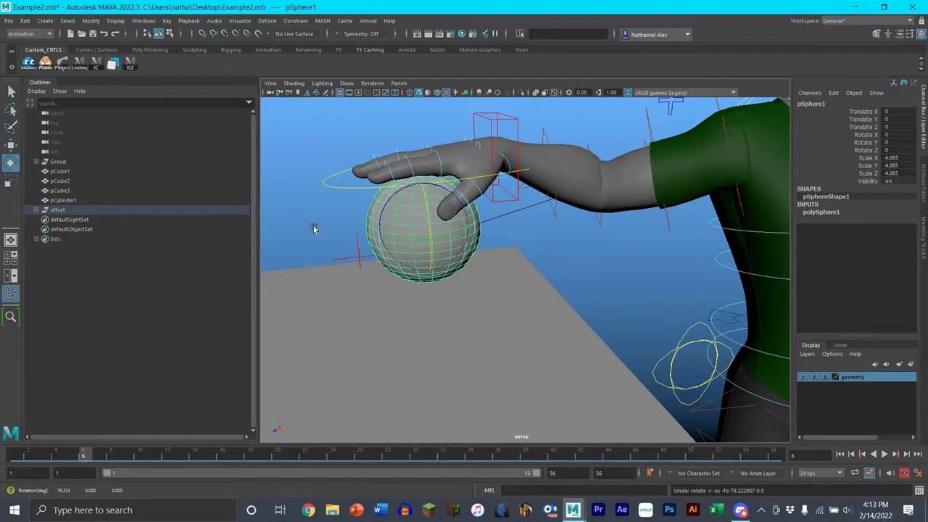
- Test moving the constrained offset group away to about X -44.6, Y 47.4, Z -2.5, move the right arm's IK control, and undo the arm move
{"action": "left_click", "coordinate": [71, 210]}
{"action": "key", "text": "w"}
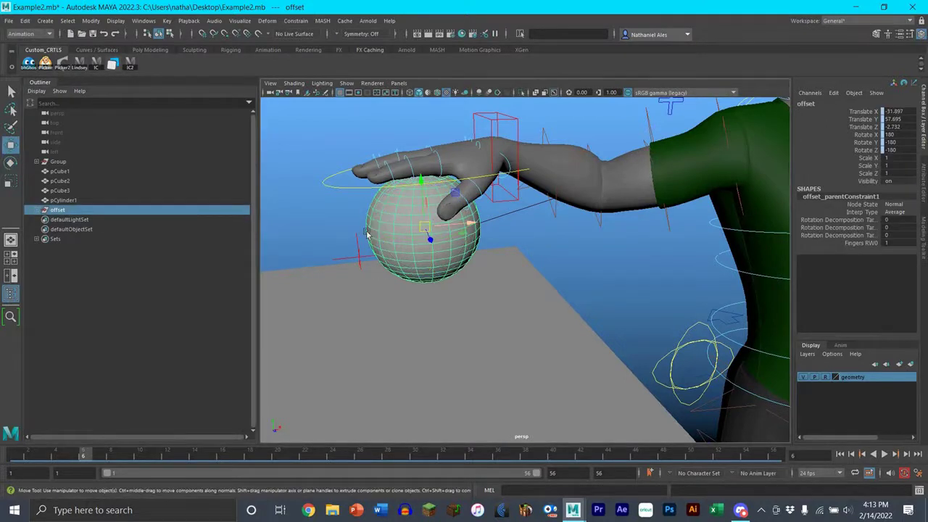
{"action": "left_click_drag", "start_coordinate": [425, 227], "coordinate": [259, 382]}
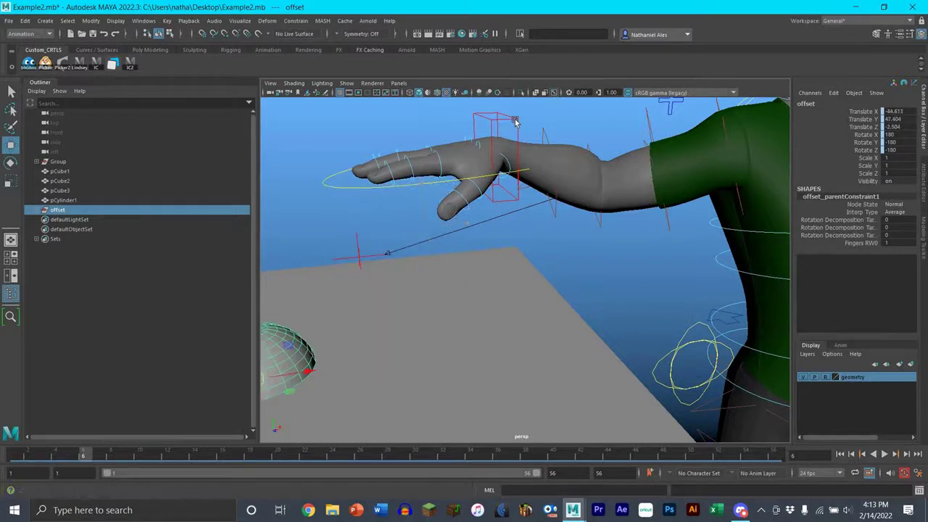
{"action": "left_click", "coordinate": [492, 159]}
{"action": "left_click_drag", "start_coordinate": [495, 153], "coordinate": [414, 226]}
{"action": "key", "text": "ctrl+z"}
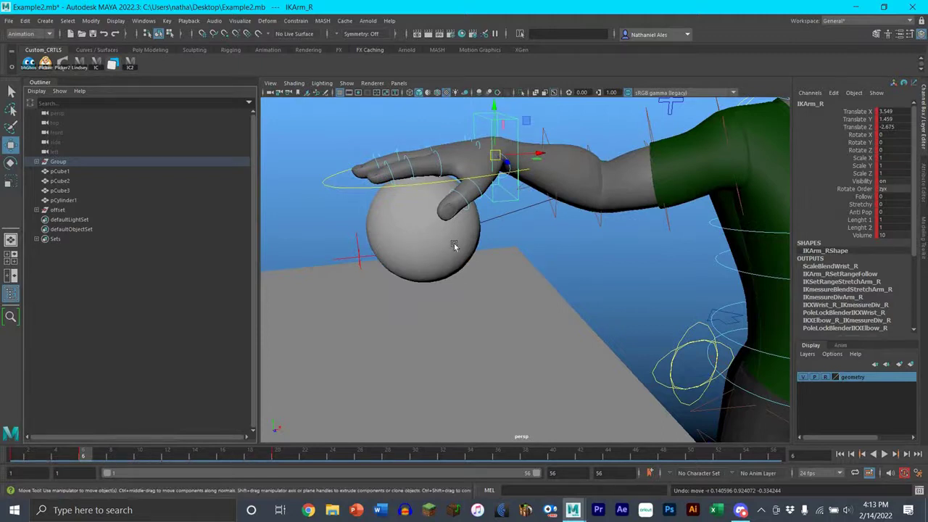
- Select the sphere's parent offset group and go to frame 20, where both hands meet at the sphere
{"action": "left_click", "coordinate": [430, 241]}
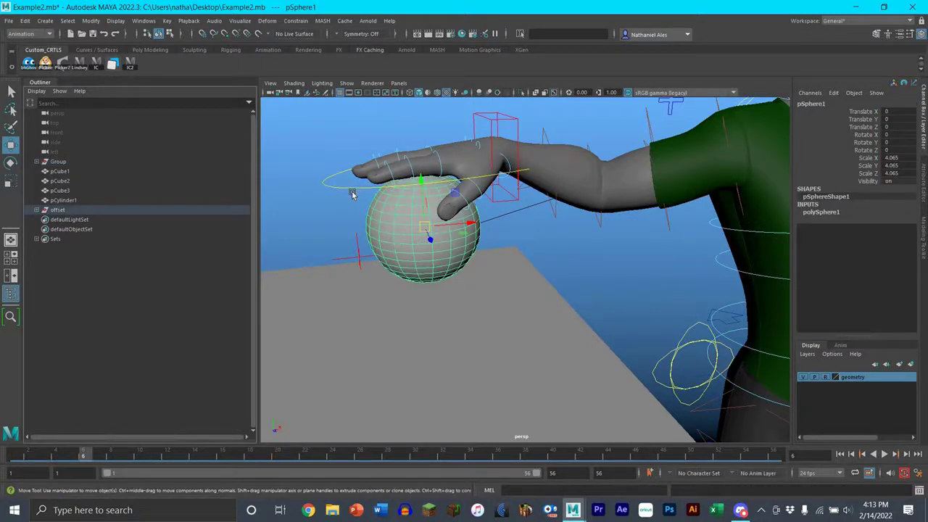
{"action": "key", "text": "ctrl+z"}
{"action": "key", "text": "ctrl+y"}
{"action": "key", "text": "Up"}
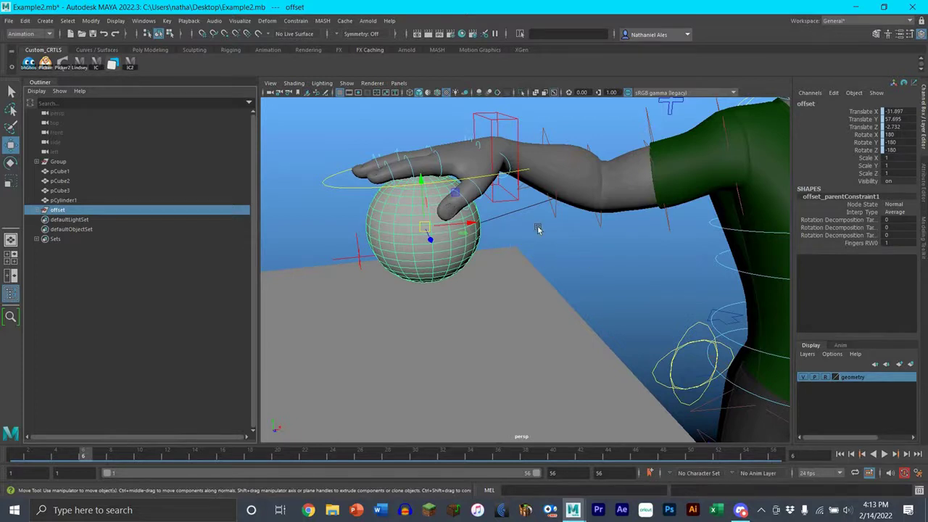
{"action": "middle_click_drag", "start_coordinate": [682, 287], "coordinate": [542, 257], "text": "alt"}
{"action": "scroll", "coordinate": [541, 257], "scroll_direction": "down", "scroll_amount": 15}
{"action": "scroll", "coordinate": [520, 205], "scroll_direction": "up", "scroll_amount": 9}
{"action": "middle_click_drag", "start_coordinate": [461, 232], "coordinate": [430, 234], "text": "alt"}
{"action": "scroll", "coordinate": [443, 296], "scroll_direction": "up", "scroll_amount": 6}
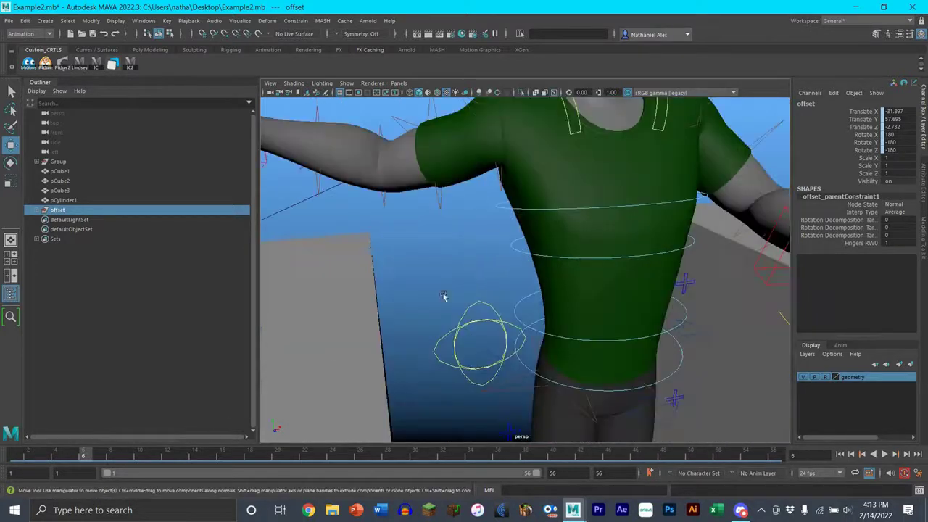
{"action": "scroll", "coordinate": [442, 297], "scroll_direction": "down", "scroll_amount": 6}
{"action": "key", "text": "alt+v"}
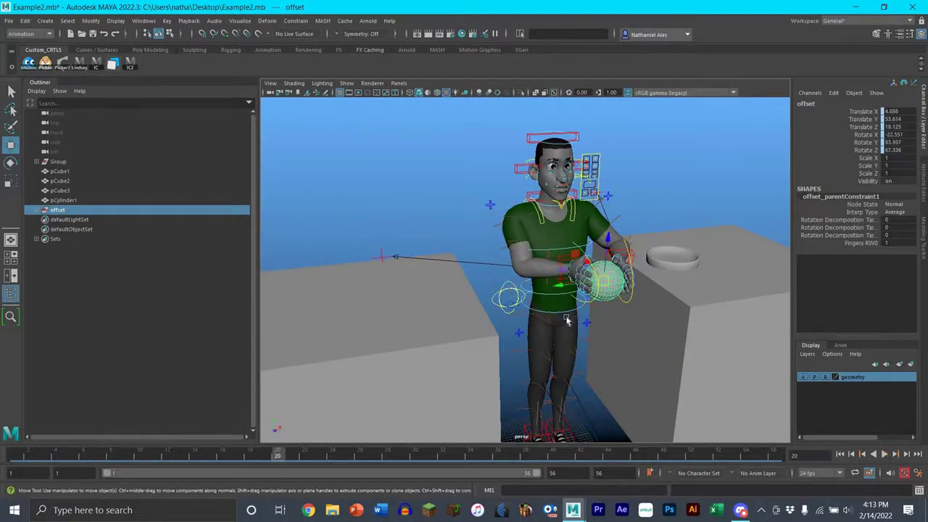
{"action": "key", "text": "alt+v"}
{"action": "scroll", "coordinate": [514, 327], "scroll_direction": "up", "scroll_amount": 5}
{"action": "left_click_drag", "start_coordinate": [514, 327], "coordinate": [432, 242], "text": "alt"}
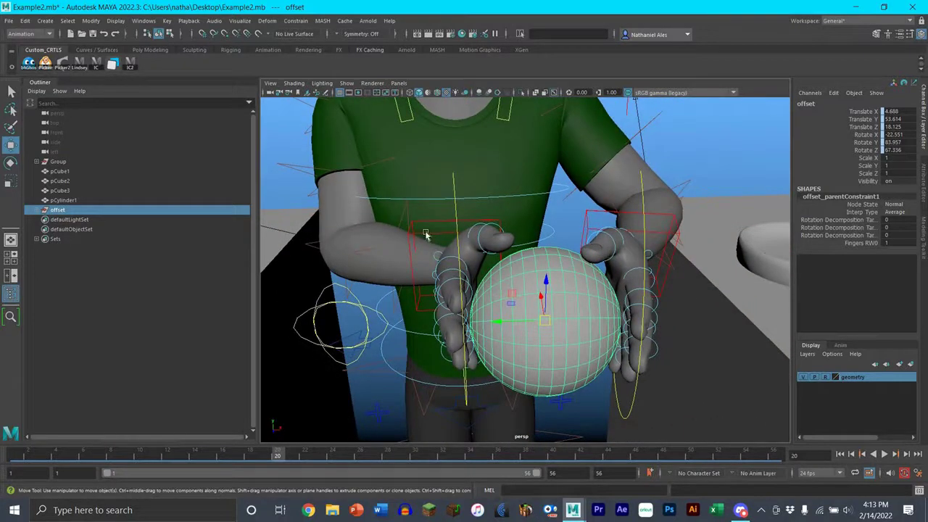
- Test the left hand's hold on the sphere by moving the left arm's IK control outward, and undo the move
{"action": "left_click", "coordinate": [612, 258]}
{"action": "left_click_drag", "start_coordinate": [625, 261], "coordinate": [650, 240]}
{"action": "key", "text": "ctrl+z"}
{"action": "key", "text": "ctrl+z"}
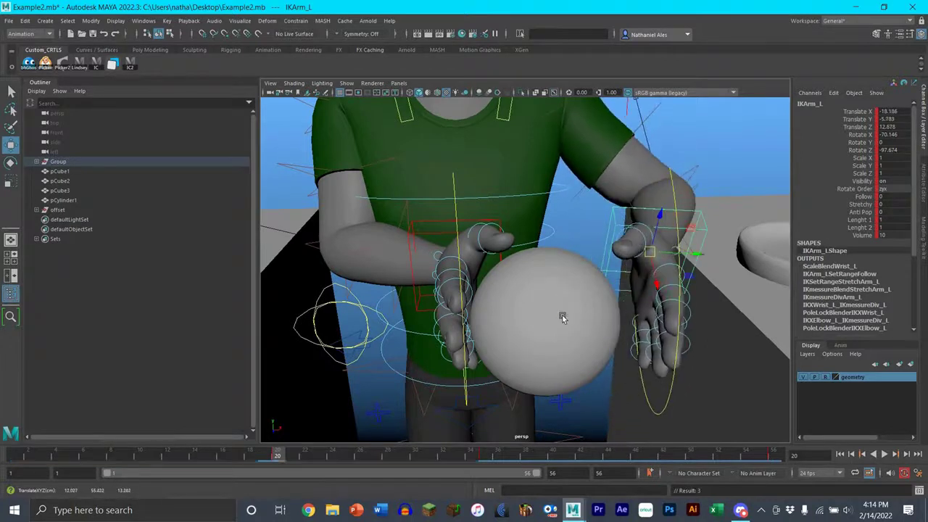
{"action": "left_click", "coordinate": [422, 235]}
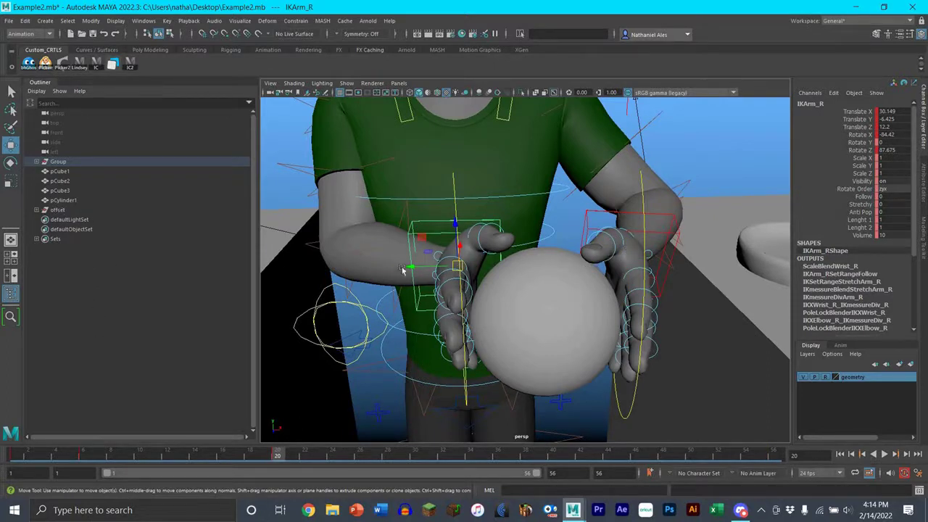
- Parent-constrain the offset group to the left hand's finger control with Maintain offset on, all translate and rotate axes, and weight 1
{"action": "left_click", "coordinate": [551, 265]}
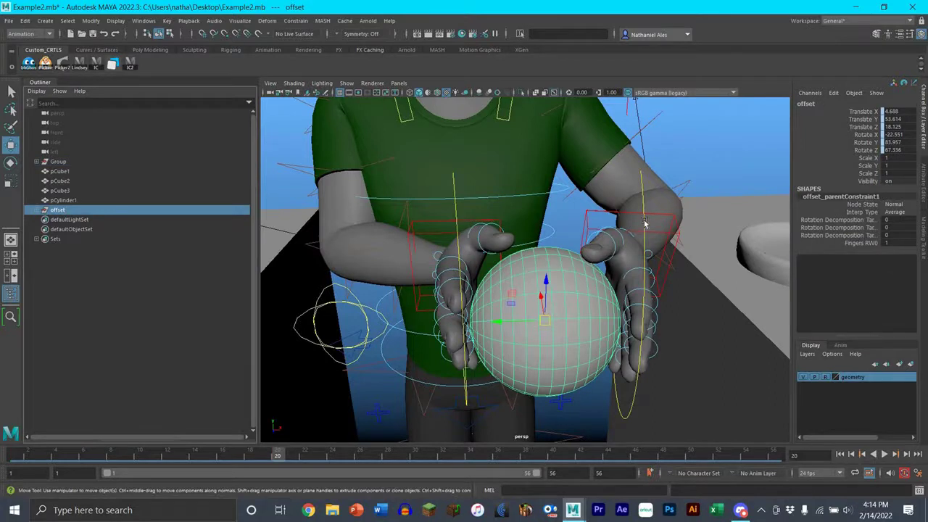
{"action": "left_click", "coordinate": [644, 223]}
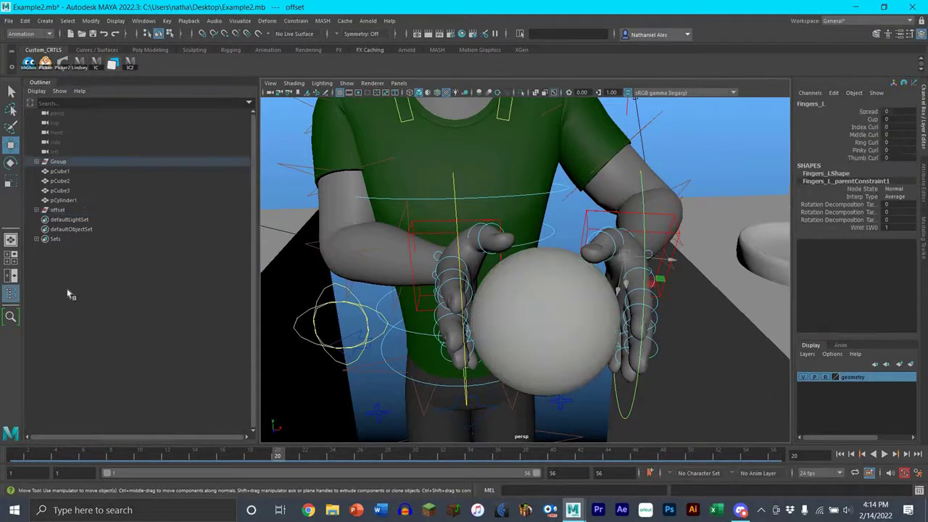
{"action": "left_click", "coordinate": [59, 210]}
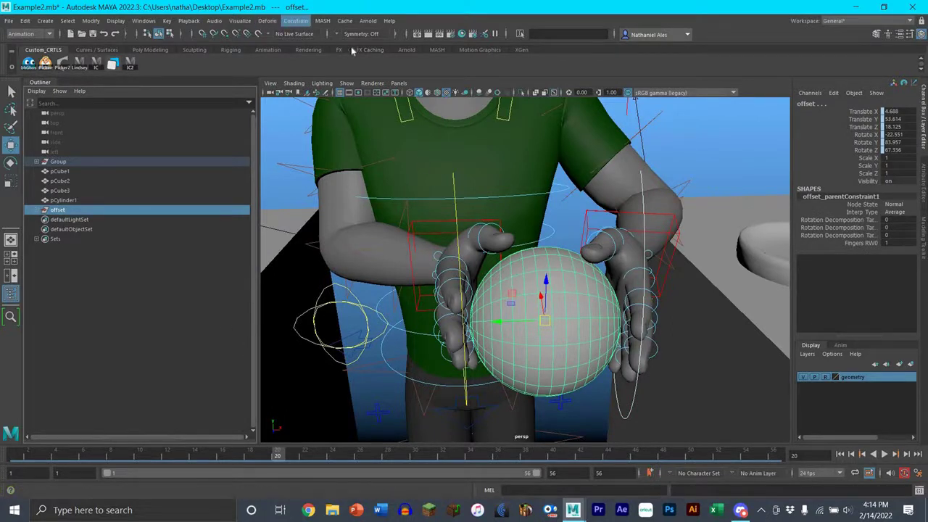
{"action": "left_click", "coordinate": [295, 21]}
{"action": "left_click", "coordinate": [391, 47]}
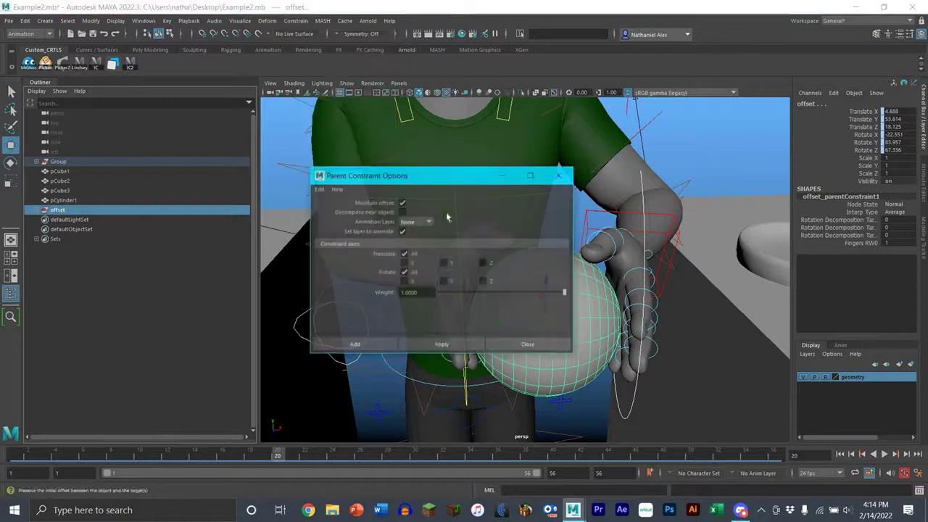
{"action": "left_click", "coordinate": [354, 346]}
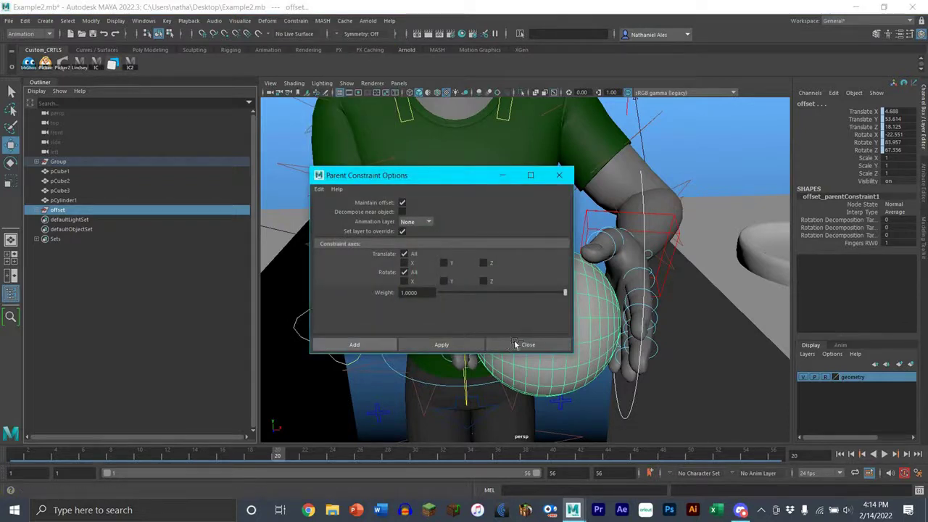
- Scrub the animation back to frame 13 to check how the sphere follows the two hands
{"action": "scroll", "coordinate": [595, 286], "scroll_direction": "down", "scroll_amount": 5}
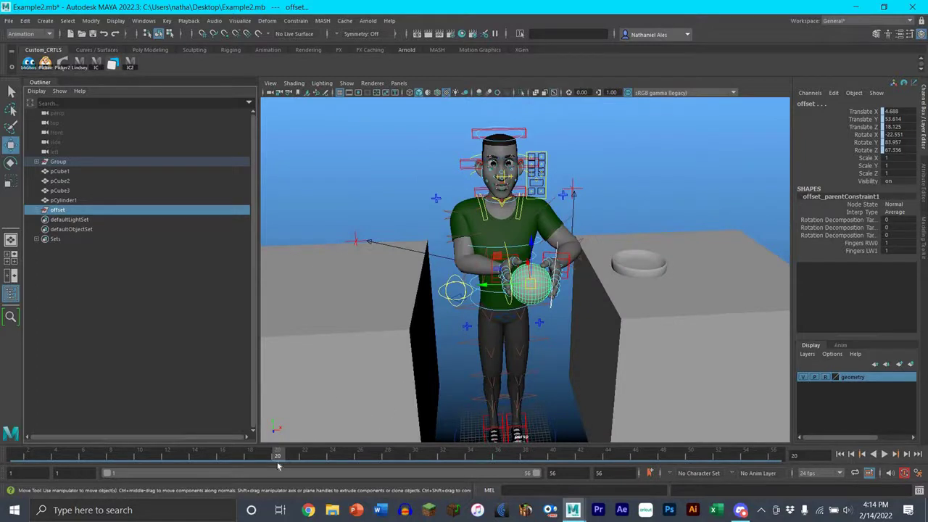
{"action": "key", "text": "alt+v"}
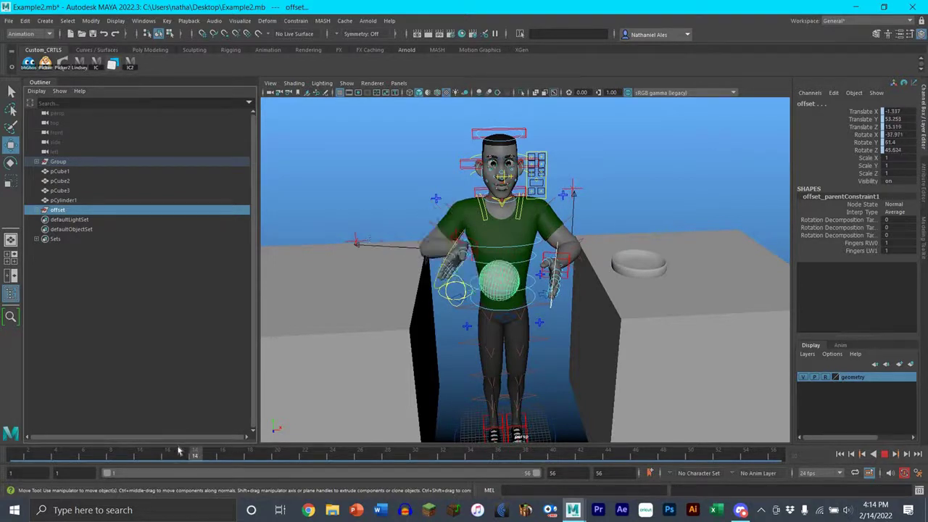
{"action": "key", "text": "alt+v"}
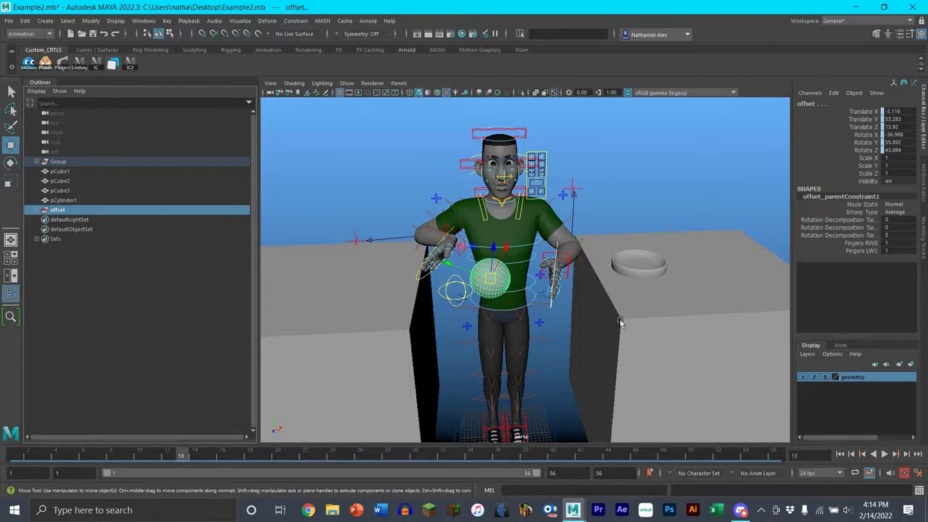
- Expand the offset group, select its parent constraint, and select the Fingers RW0 weight channel
{"action": "left_click", "coordinate": [37, 209]}
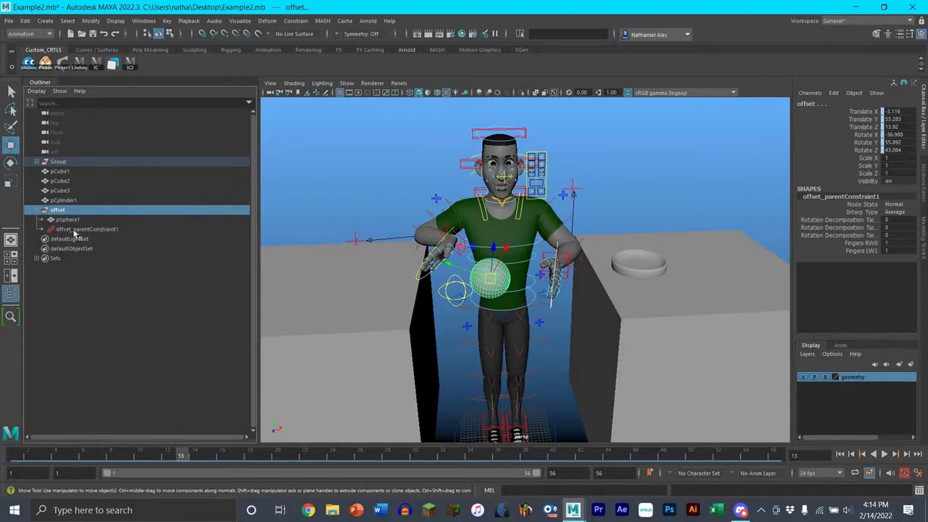
{"action": "left_click", "coordinate": [81, 229]}
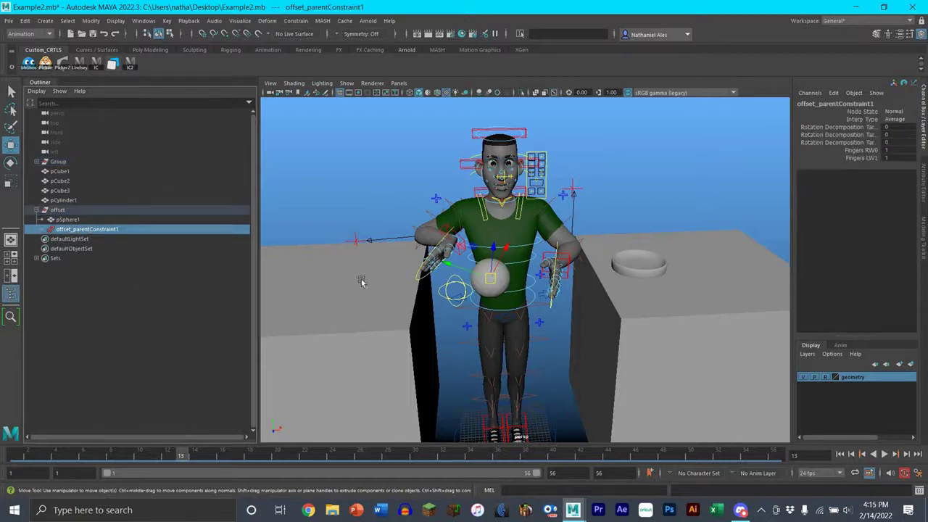
{"action": "left_click", "coordinate": [862, 158]}
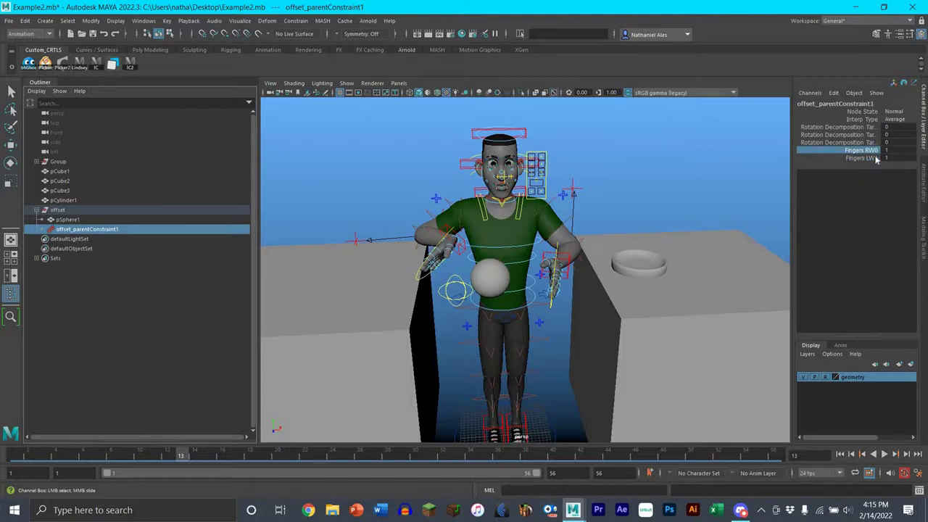
{"action": "left_click", "coordinate": [891, 153]}
- Review the sphere's motion under both constraint weights by scrubbing to frame 18 and back to frame 1
{"action": "key", "text": "alt+v"}
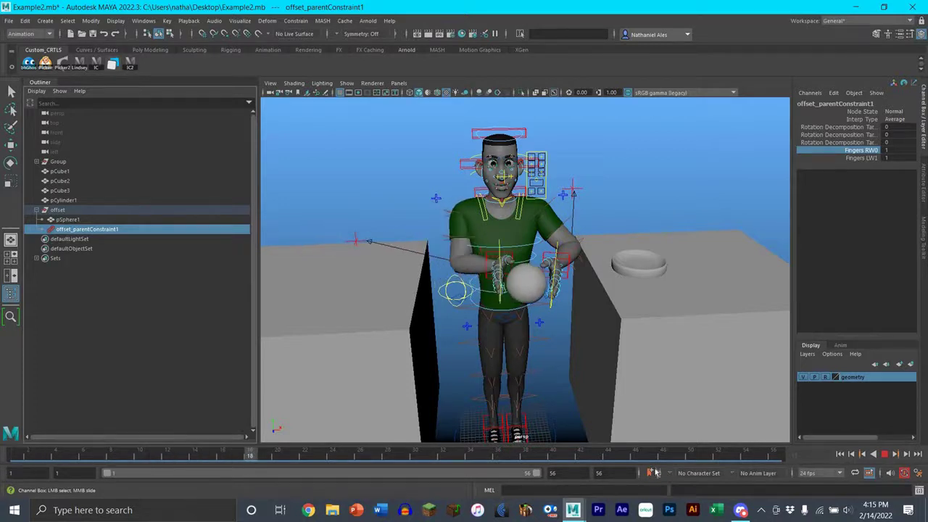
{"action": "key", "text": "alt+v"}
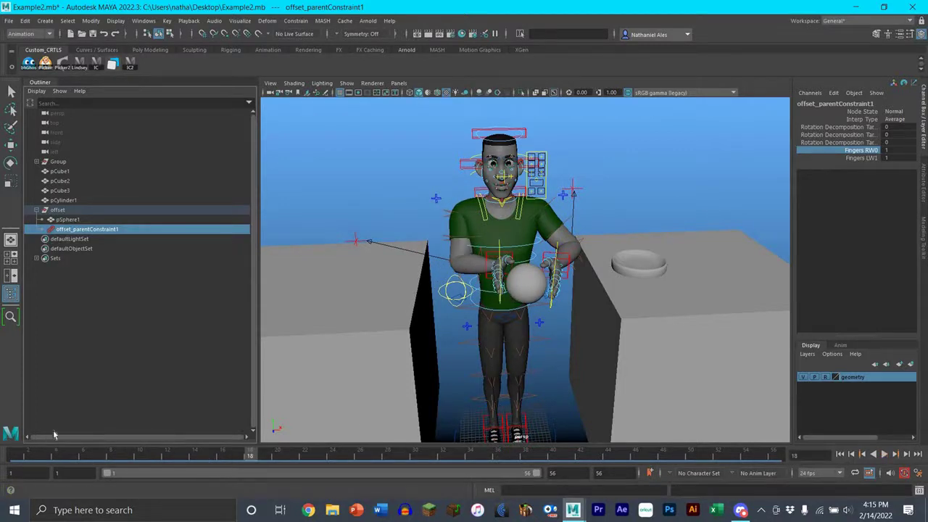
{"action": "key", "text": "alt+shift+v"}
{"action": "key", "text": "alt+v"}
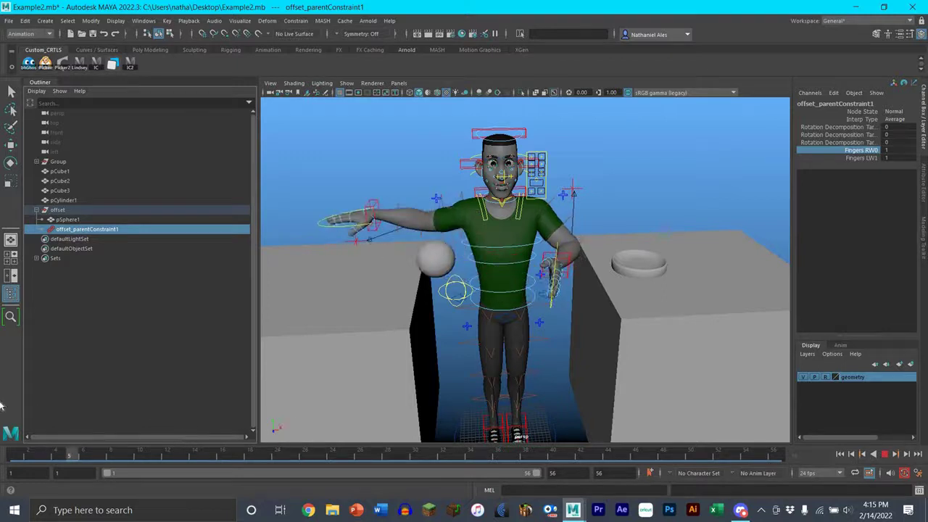
{"action": "key", "text": "Escape"}
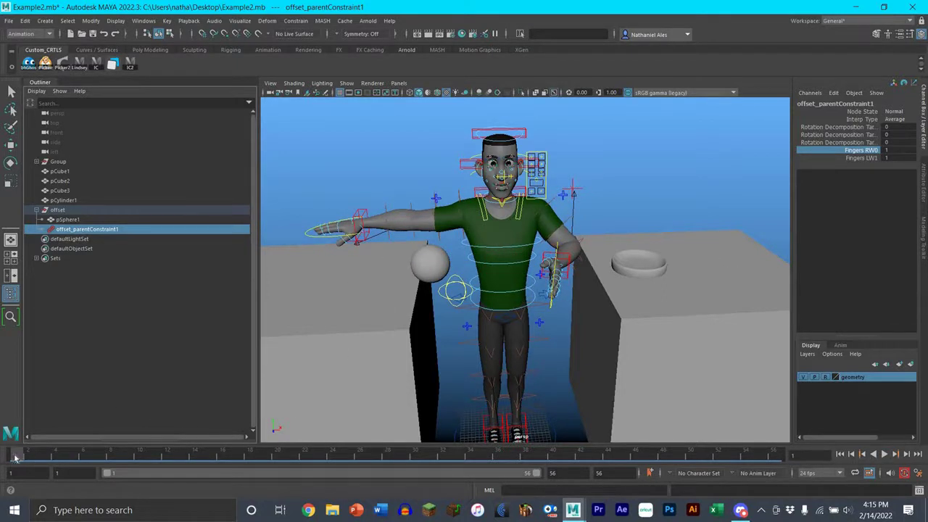
- Play back the animation to review the sphere's motion under both constraint weights, stopping and returning to frame 1
{"action": "key", "text": "alt+v"}
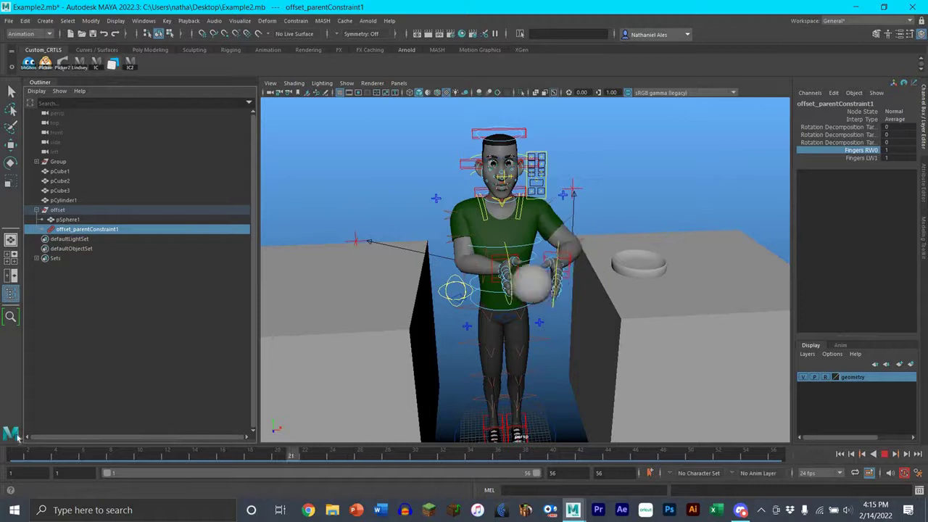
{"action": "key", "text": "alt+v"}
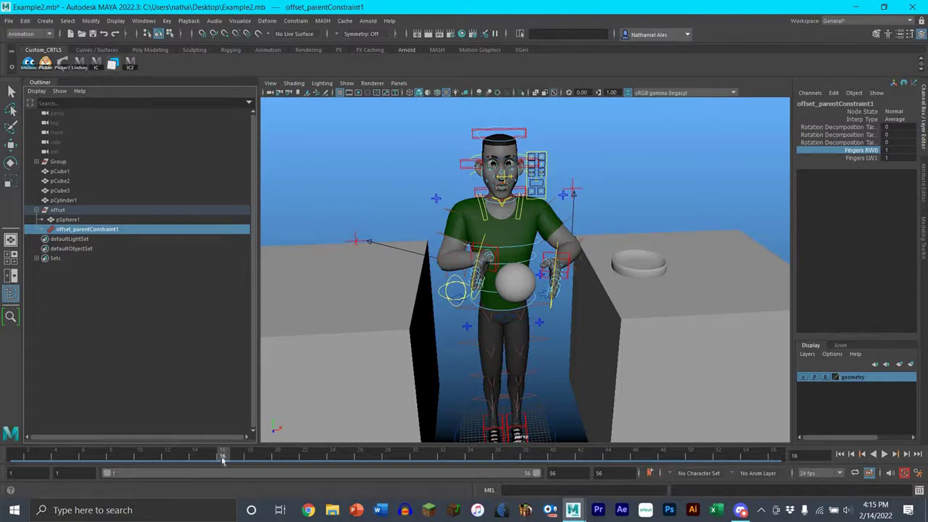
{"action": "left_click", "coordinate": [2, 451]}
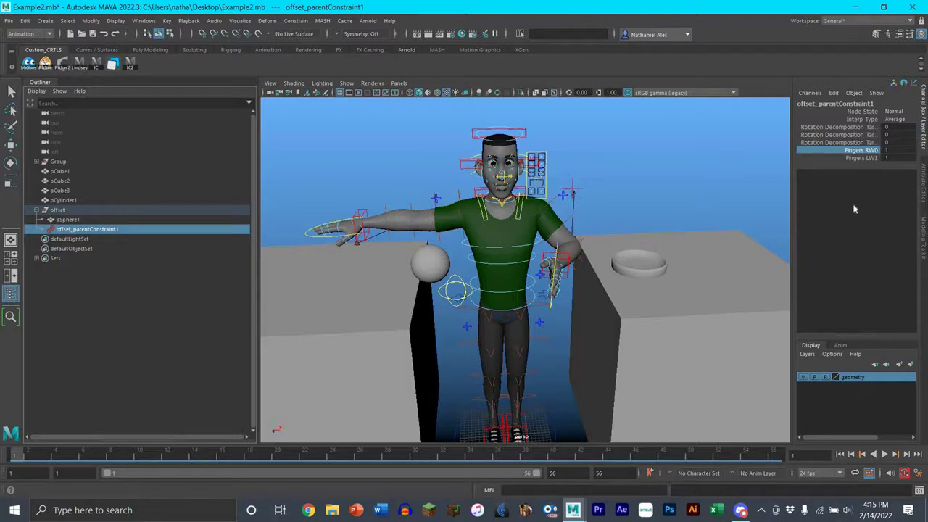
- Key all channels of the offset group's parent constraint at frame 1
{"action": "key", "text": "s"}
{"action": "middle_click_drag", "start_coordinate": [399, 297], "coordinate": [401, 298], "text": "alt"}
{"action": "key", "text": "f"}
{"action": "key", "text": "bracketleft"}
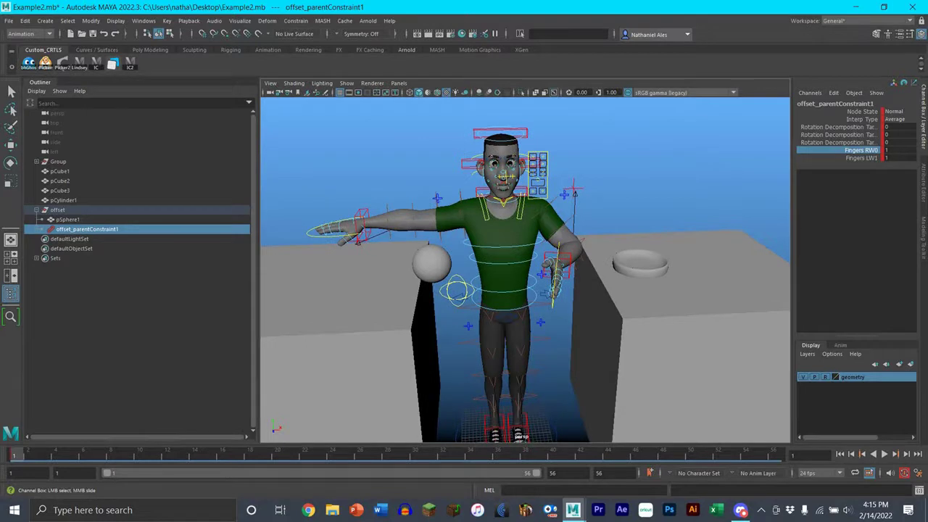
- Set the parent constraint's Fingers LW1 weight to 0 at frame 1
{"action": "left_click", "coordinate": [893, 158]}
{"action": "left_click", "coordinate": [557, 267]}
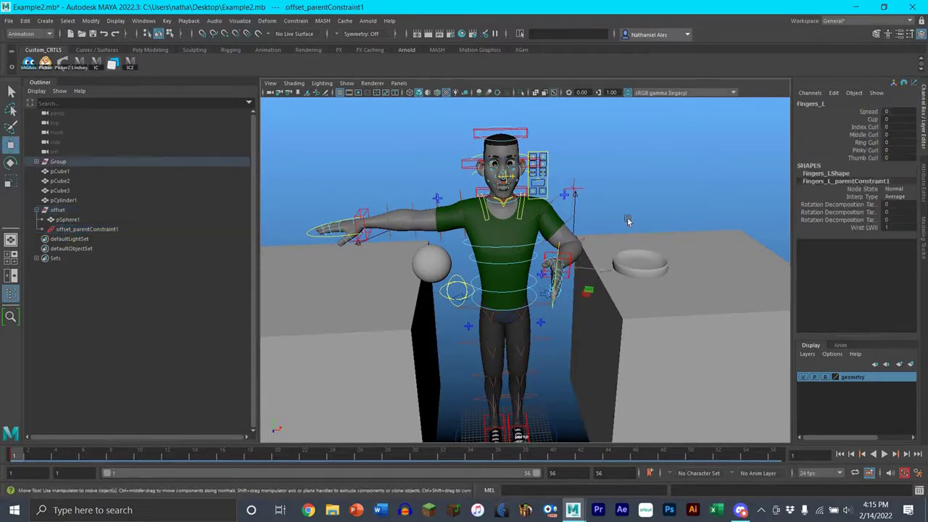
{"action": "left_click", "coordinate": [227, 286]}
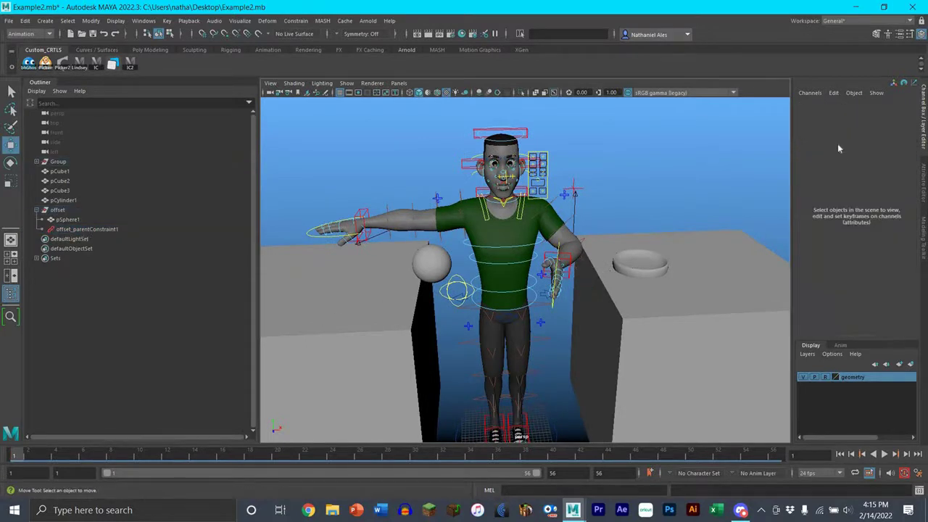
{"action": "key", "text": "ctrl+z"}
{"action": "key", "text": "ctrl+z"}
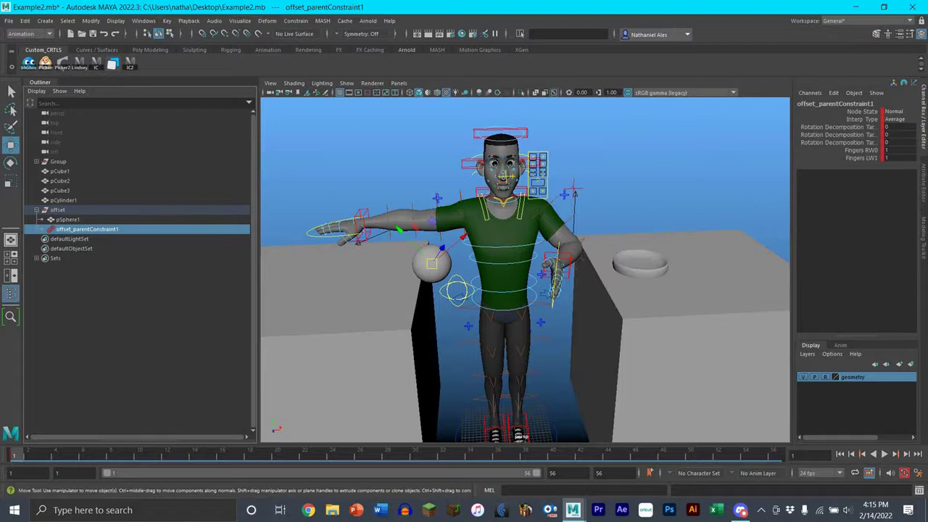
{"action": "left_click", "coordinate": [897, 158]}
{"action": "type", "text": "0"}
{"action": "key", "text": "Return"}
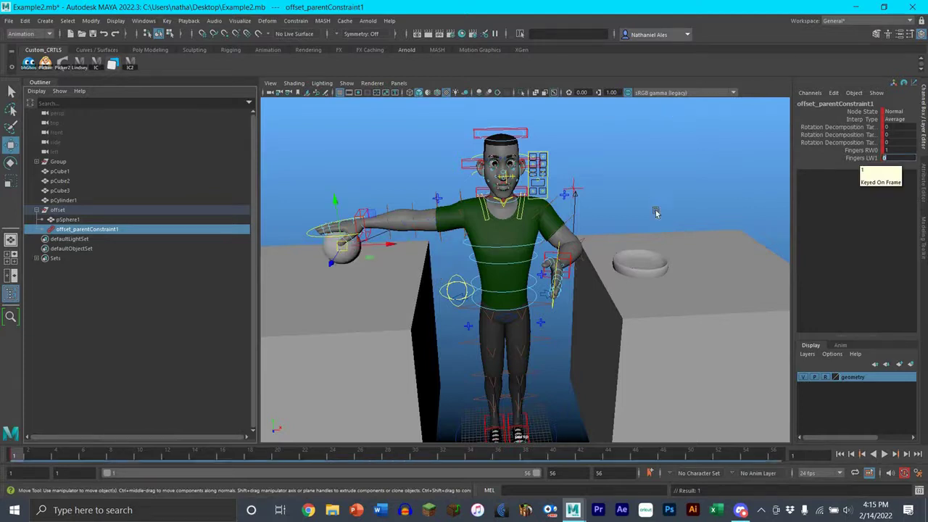
- Try rotating the right arm's IK control to test the sphere's attachment, and reselect the offset group's parent constraint
{"action": "middle_click_drag", "start_coordinate": [406, 232], "coordinate": [435, 178], "text": "alt"}
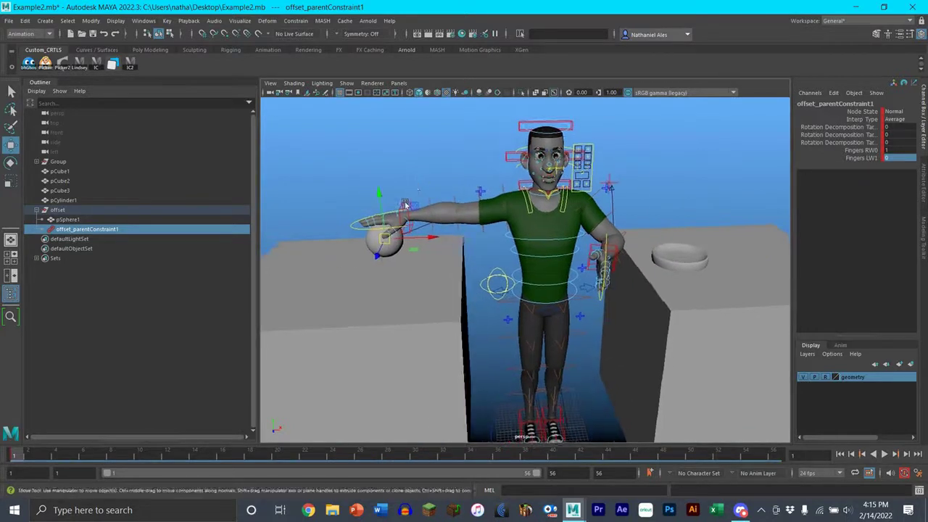
{"action": "left_click", "coordinate": [404, 204]}
{"action": "key", "text": "e"}
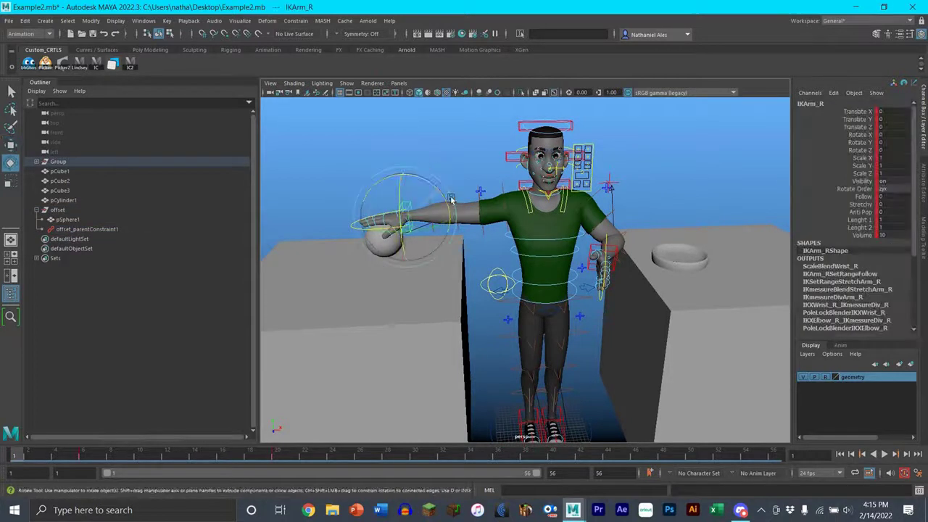
{"action": "left_click_drag", "start_coordinate": [450, 201], "coordinate": [505, 287]}
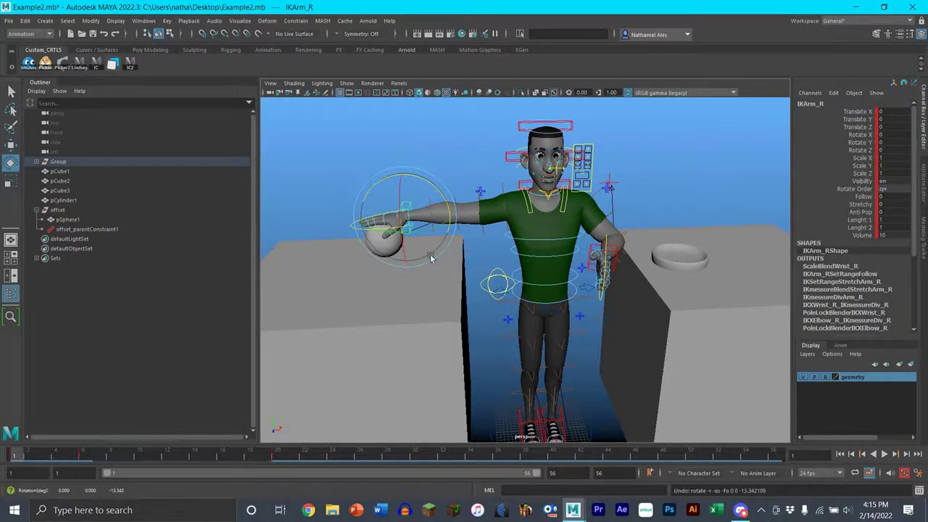
{"action": "left_click", "coordinate": [404, 250]}
{"action": "left_click", "coordinate": [384, 244]}
{"action": "left_click_drag", "start_coordinate": [395, 190], "coordinate": [419, 179], "text": "alt"}
{"action": "left_click", "coordinate": [419, 194]}
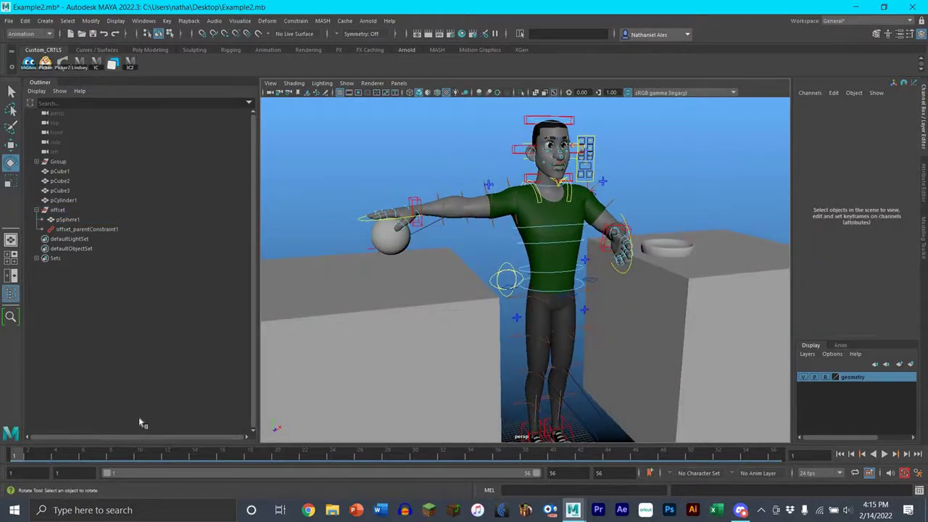
{"action": "key", "text": "ctrl+z"}
- Check the sphere's motion up to frame 6, return to frame 1, and set the Fingers RW0 weight to 0
{"action": "left_click", "coordinate": [90, 453]}
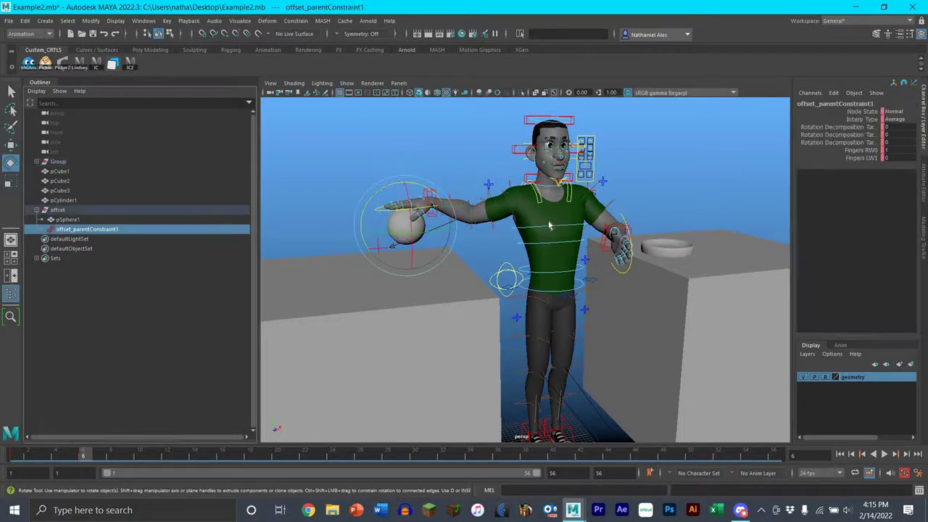
{"action": "left_click_drag", "start_coordinate": [81, 456], "coordinate": [0, 471]}
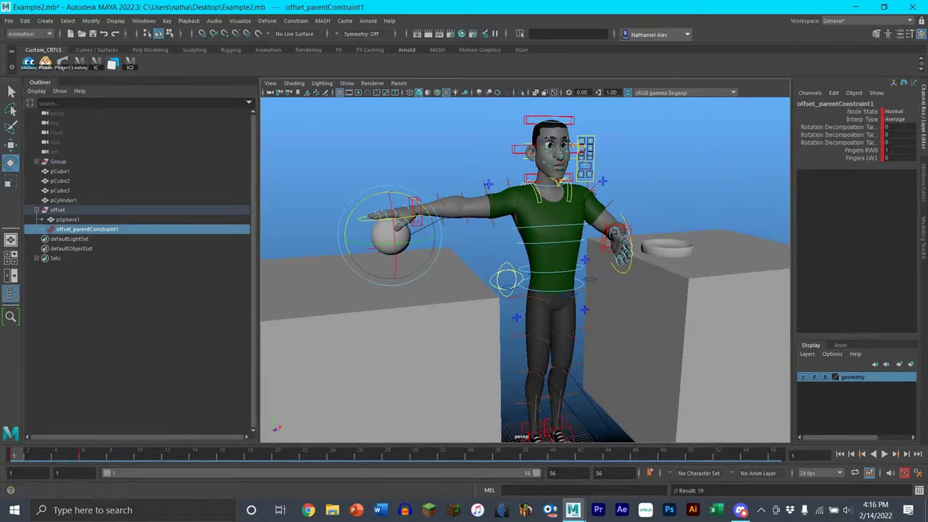
{"action": "left_click", "coordinate": [889, 150]}
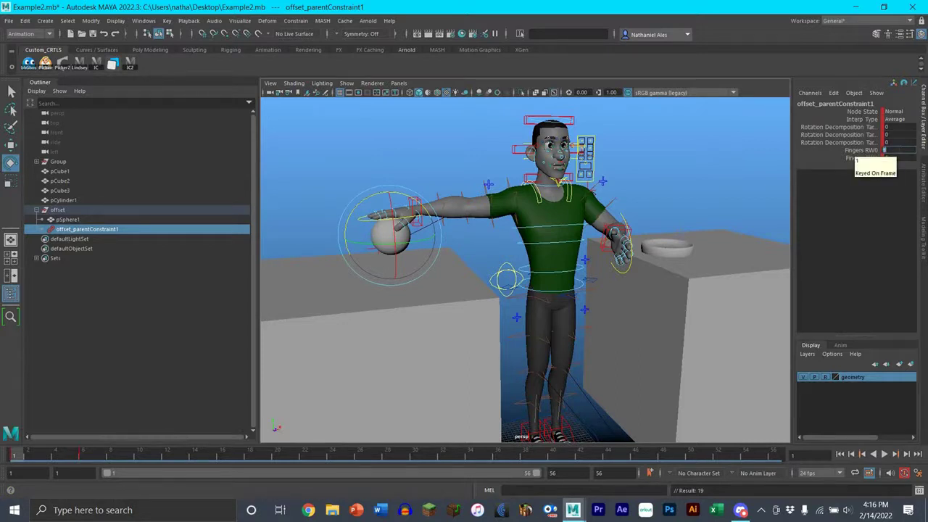
{"action": "key", "text": "Return"}
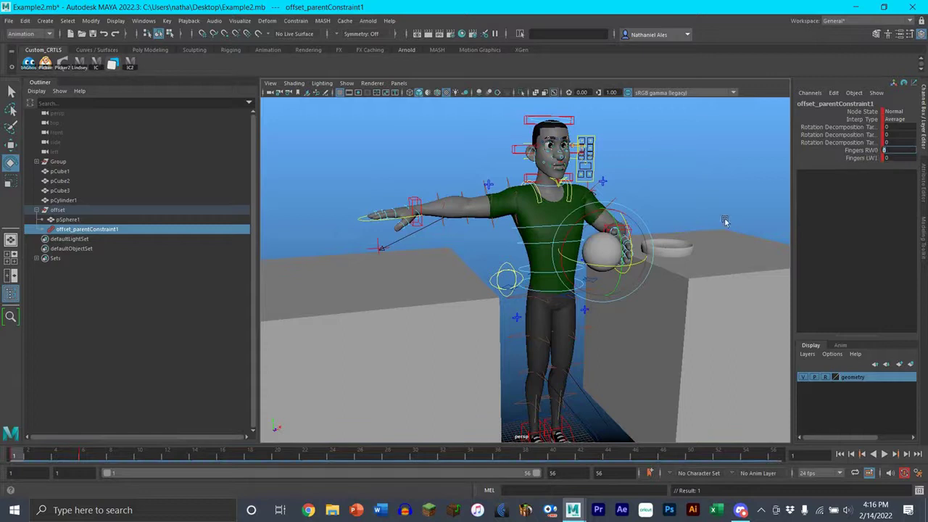
- Select the sphere for moving and inspect its parent offset group's channels
{"action": "left_click", "coordinate": [602, 270]}
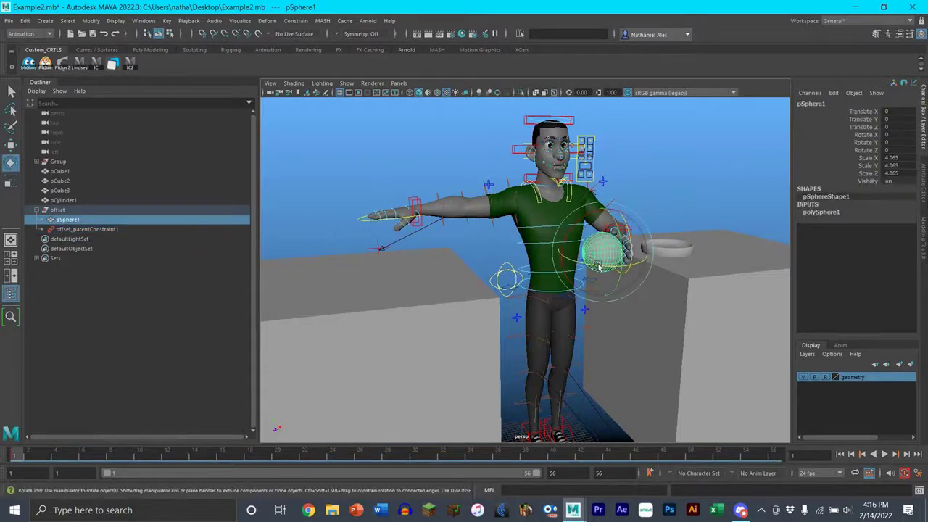
{"action": "key", "text": "w"}
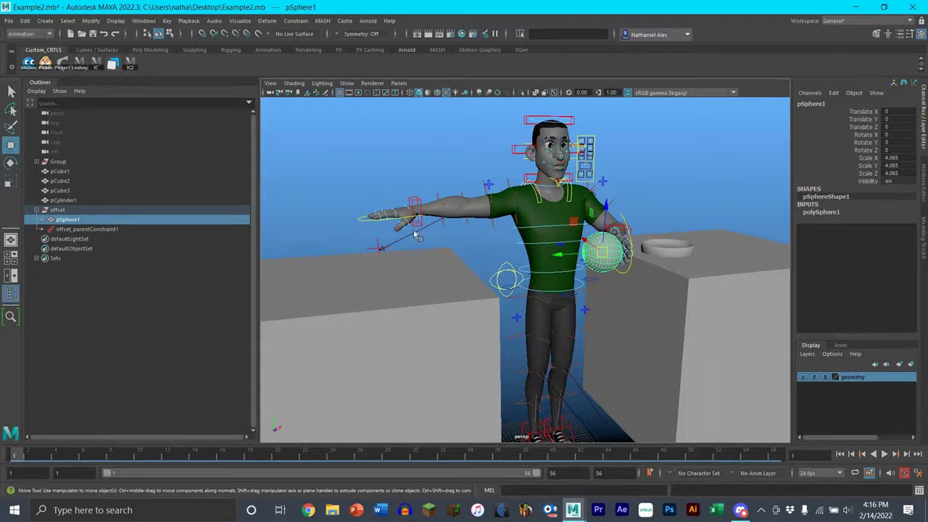
{"action": "key", "text": "Up"}
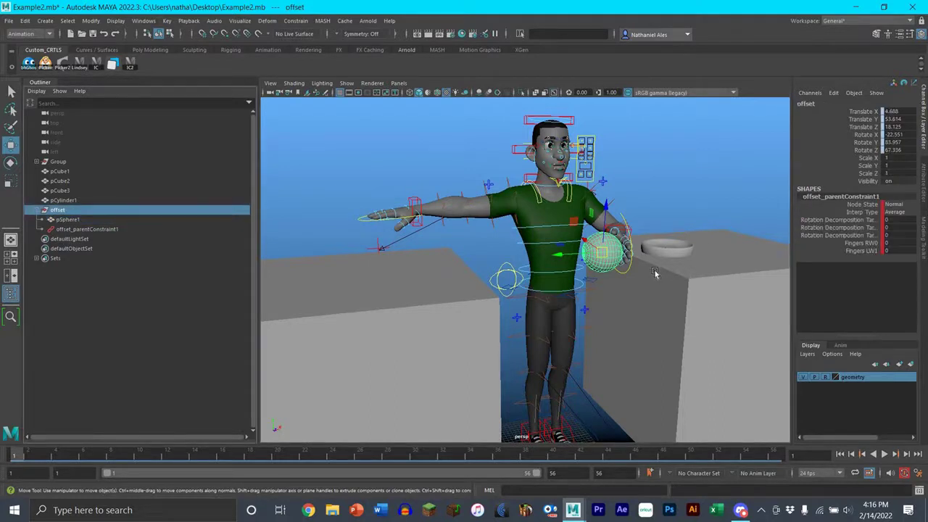
{"action": "key", "text": "ctrl+z"}
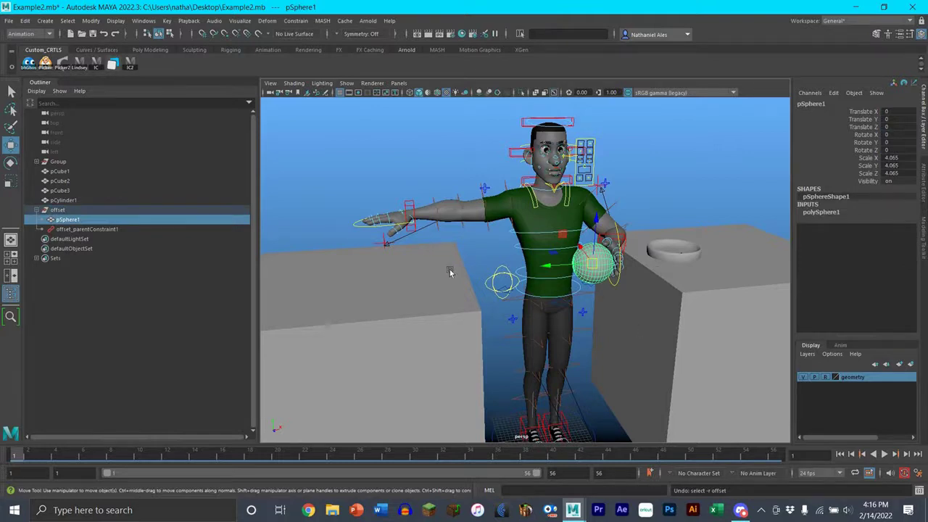
{"action": "left_click", "coordinate": [58, 210]}
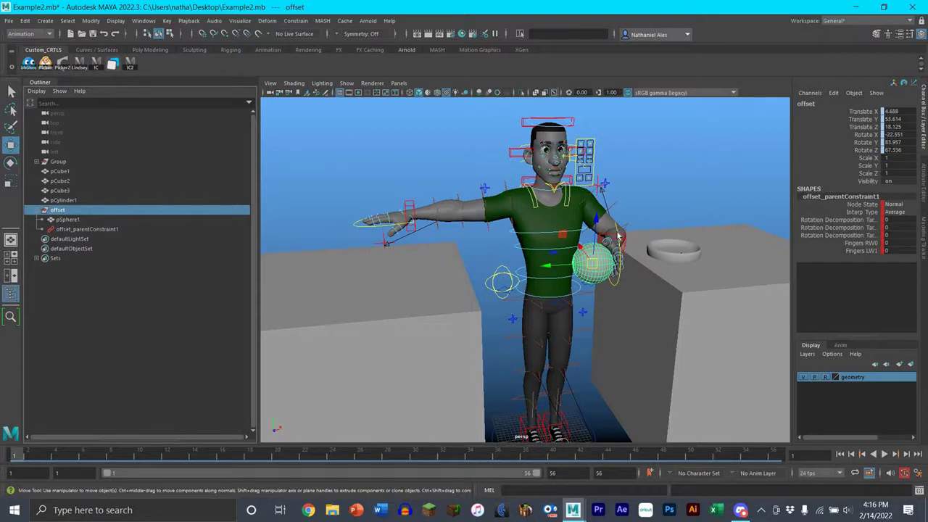
- Undo the constraint weight edits and both parent constraints on the offset group, leaving the sphere selected at frame 6
{"action": "key", "text": "ctrl+z"}
{"action": "key", "text": "ctrl+z"}
{"action": "key", "text": "ctrl+z"}
{"action": "key", "text": "ctrl+z"}
{"action": "key", "text": "ctrl+z"}
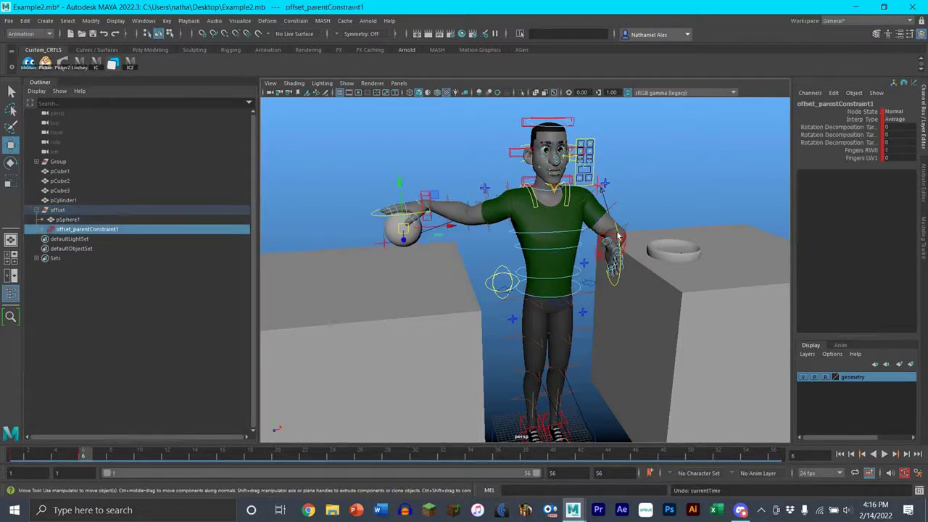
{"action": "key", "text": "ctrl+z"}
{"action": "key", "text": "ctrl+z"}
{"action": "key", "text": "ctrl+z"}
{"action": "key", "text": "ctrl+z"}
{"action": "key", "text": "ctrl+z"}
{"action": "key", "text": "ctrl+z"}
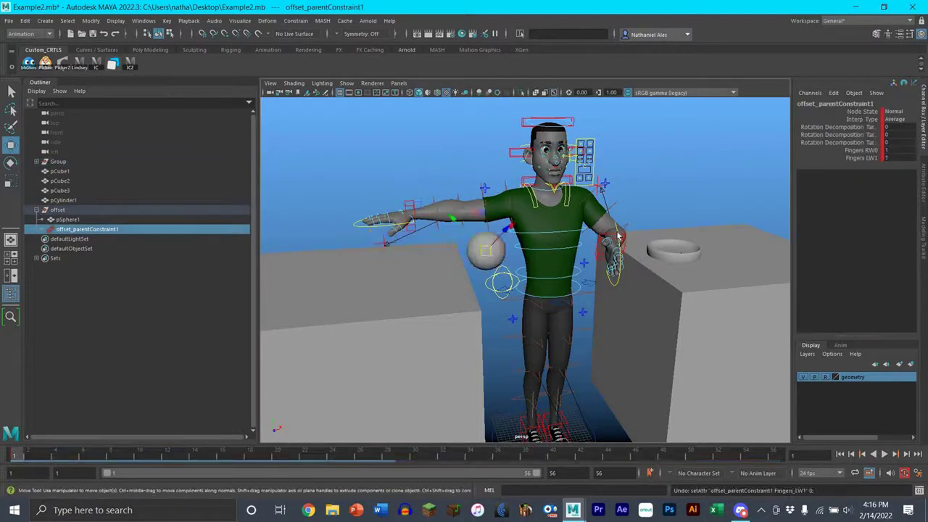
{"action": "key", "text": "ctrl+z"}
{"action": "key", "text": "ctrl+z"}
{"action": "key", "text": "ctrl+z"}
{"action": "key", "text": "ctrl+z"}
{"action": "key", "text": "ctrl+z"}
{"action": "key", "text": "ctrl+z"}
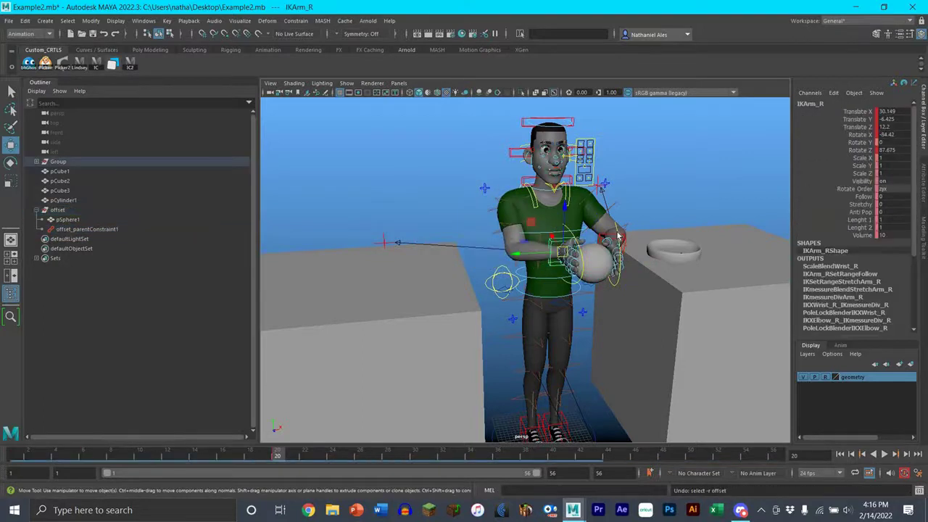
{"action": "key", "text": "ctrl+z"}
{"action": "key", "text": "ctrl+z"}
{"action": "key", "text": "ctrl+z"}
{"action": "key", "text": "ctrl+z"}
{"action": "key", "text": "ctrl+z"}
{"action": "key", "text": "ctrl+z"}
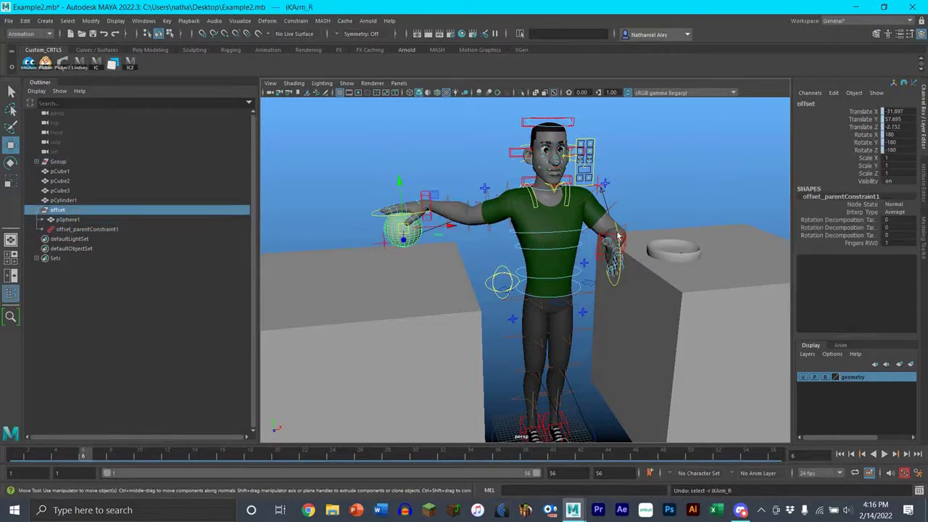
{"action": "key", "text": "ctrl+z"}
{"action": "key", "text": "ctrl+z"}
{"action": "key", "text": "ctrl+z"}
{"action": "key", "text": "ctrl+z"}
{"action": "key", "text": "ctrl+z"}
{"action": "key", "text": "ctrl+z"}
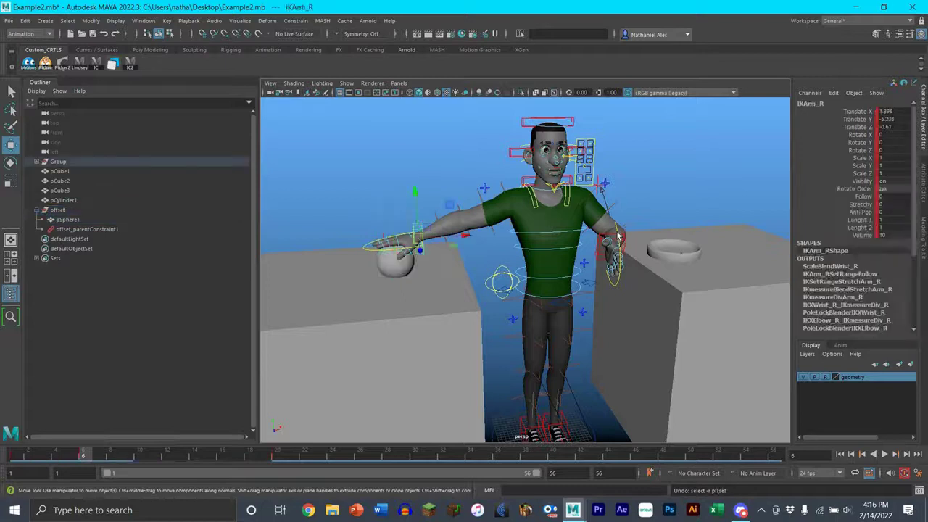
{"action": "key", "text": "ctrl+z"}
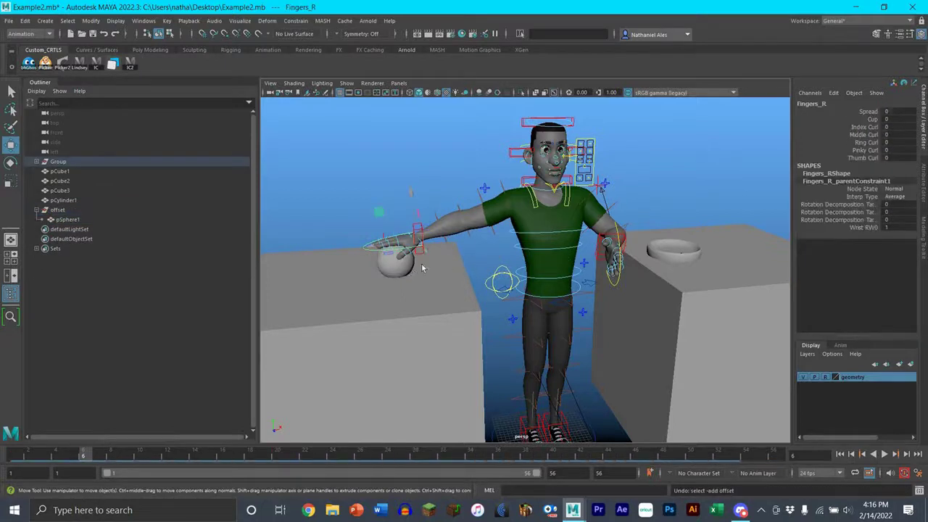
{"action": "left_click", "coordinate": [412, 265]}
{"action": "key", "text": "ctrl+z"}
{"action": "key", "text": "ctrl+z"}
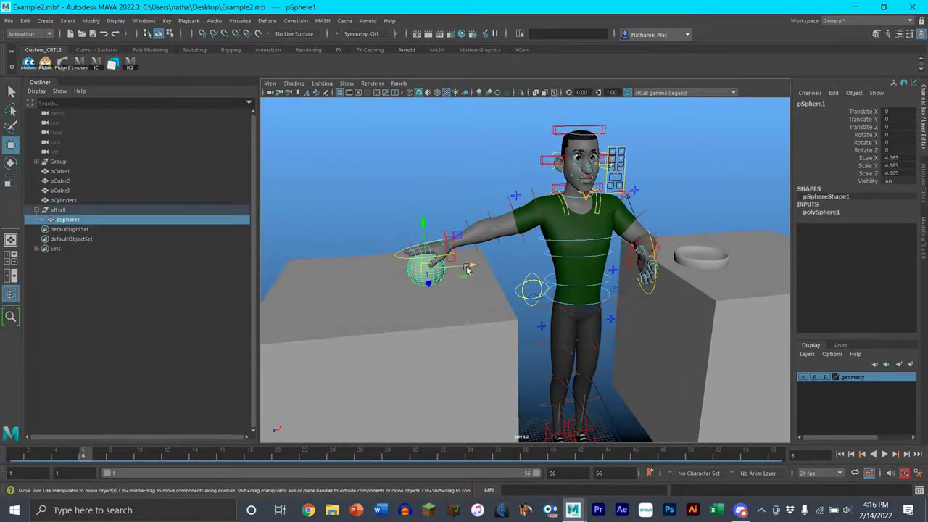
- Frame the right hand and sphere up close, open the bhGhost tool, and move its window clear of them
{"action": "scroll", "coordinate": [471, 257], "scroll_direction": "up", "scroll_amount": 5}
{"action": "left_click_drag", "start_coordinate": [465, 241], "coordinate": [476, 234], "text": "alt"}
{"action": "scroll", "coordinate": [489, 242], "scroll_direction": "up", "scroll_amount": 5}
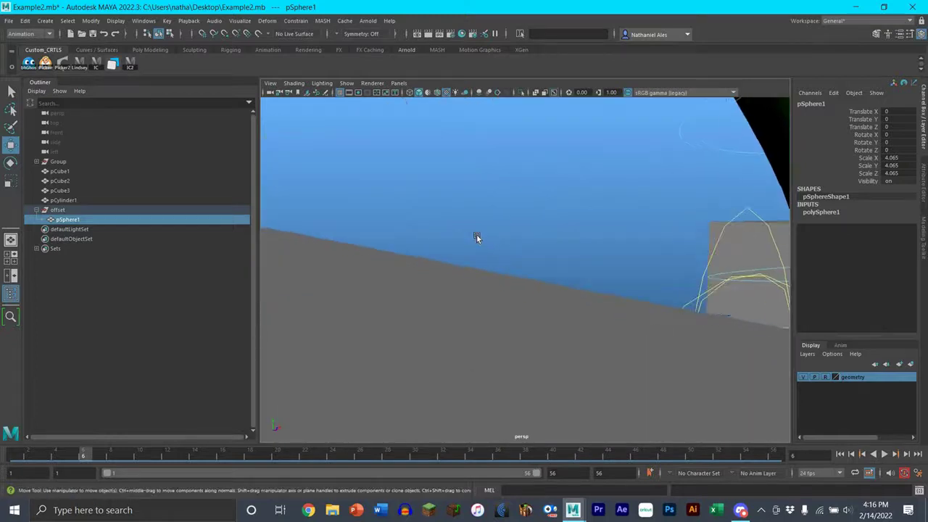
{"action": "scroll", "coordinate": [476, 234], "scroll_direction": "down", "scroll_amount": 5}
{"action": "middle_click_drag", "start_coordinate": [560, 248], "coordinate": [596, 249], "text": "alt"}
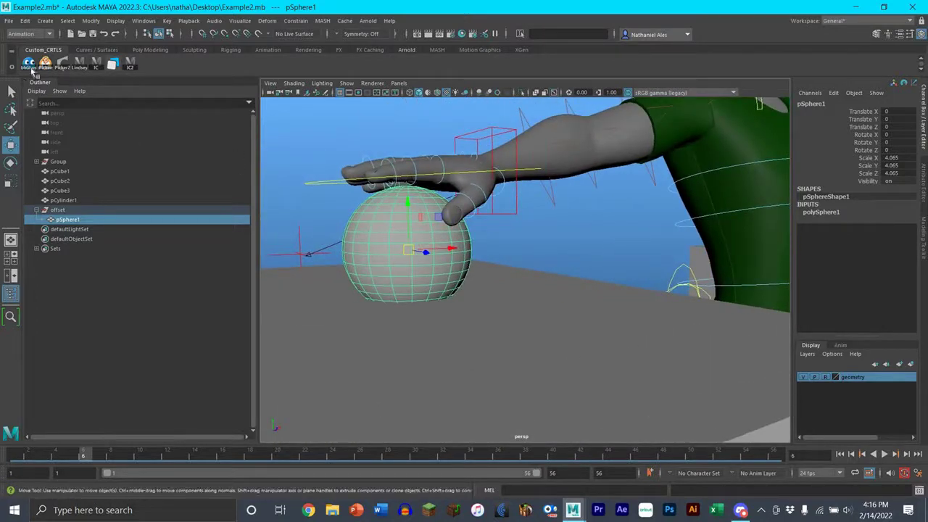
{"action": "left_click", "coordinate": [29, 63]}
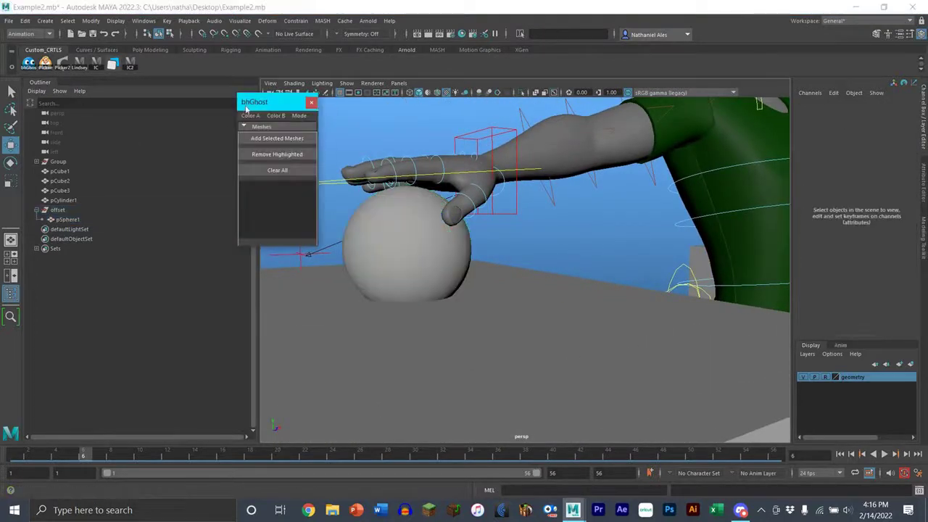
{"action": "left_click_drag", "start_coordinate": [252, 101], "coordinate": [204, 88]}
- Select the sphere, go to frame 1, and add its mesh to the bhGhost mesh list
{"action": "left_click", "coordinate": [426, 235]}
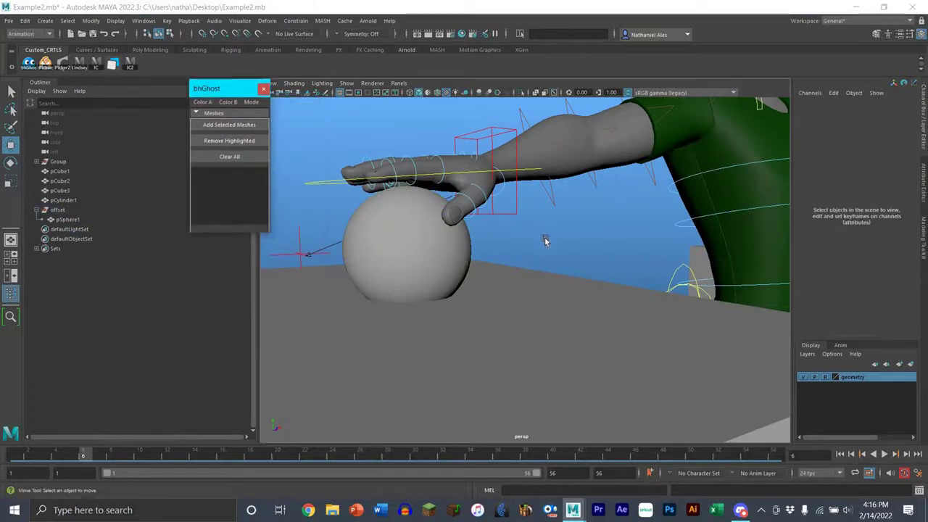
{"action": "left_click_drag", "start_coordinate": [453, 299], "coordinate": [439, 317], "text": "alt"}
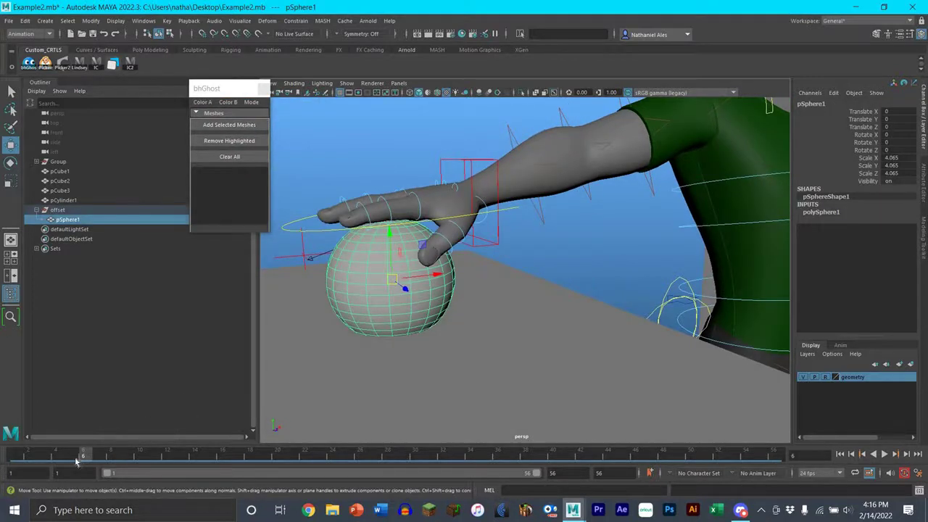
{"action": "left_click_drag", "start_coordinate": [71, 455], "coordinate": [12, 454]}
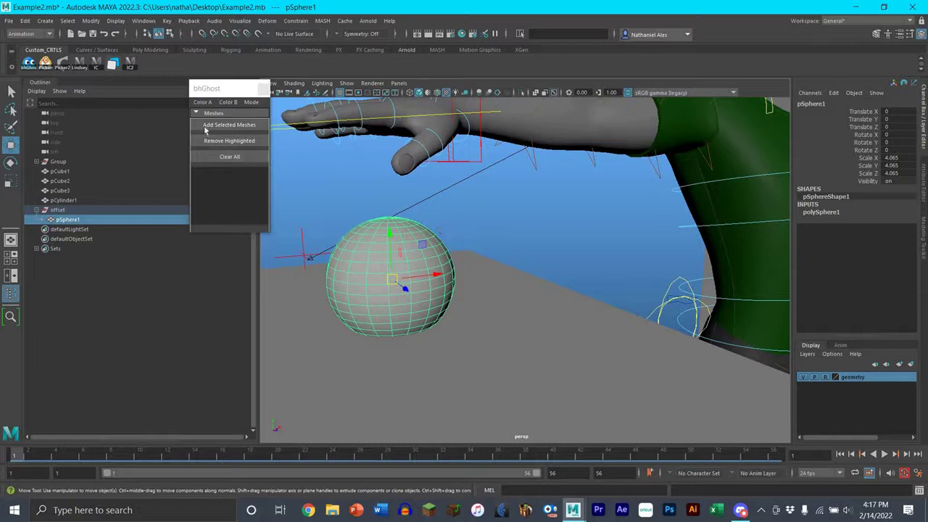
{"action": "left_click", "coordinate": [232, 126]}
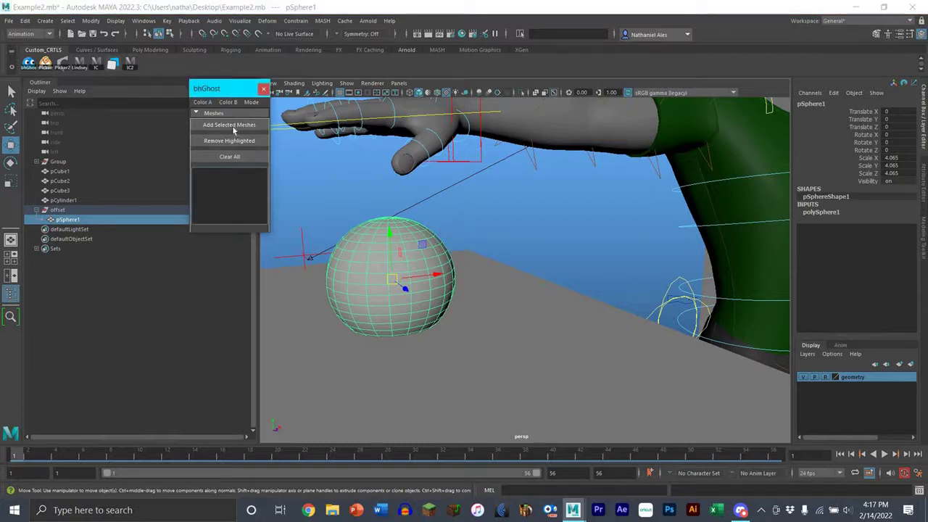
- Collapse the mesh list, ghost the sphere's outline at frame 1, and play the animation to compare the hand with the outline
{"action": "left_click", "coordinate": [197, 114]}
{"action": "left_click", "coordinate": [197, 113]}
{"action": "left_click", "coordinate": [197, 114]}
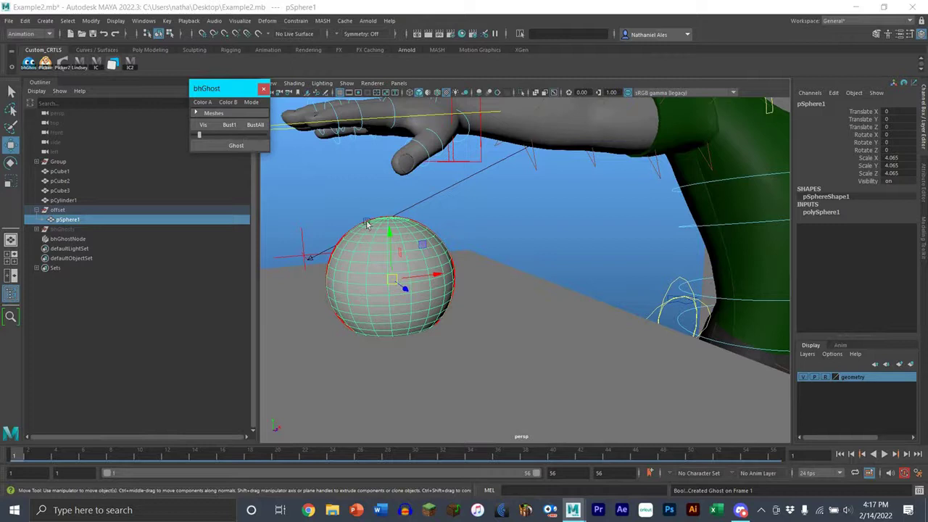
{"action": "left_click_drag", "start_coordinate": [541, 264], "coordinate": [410, 305], "text": "alt"}
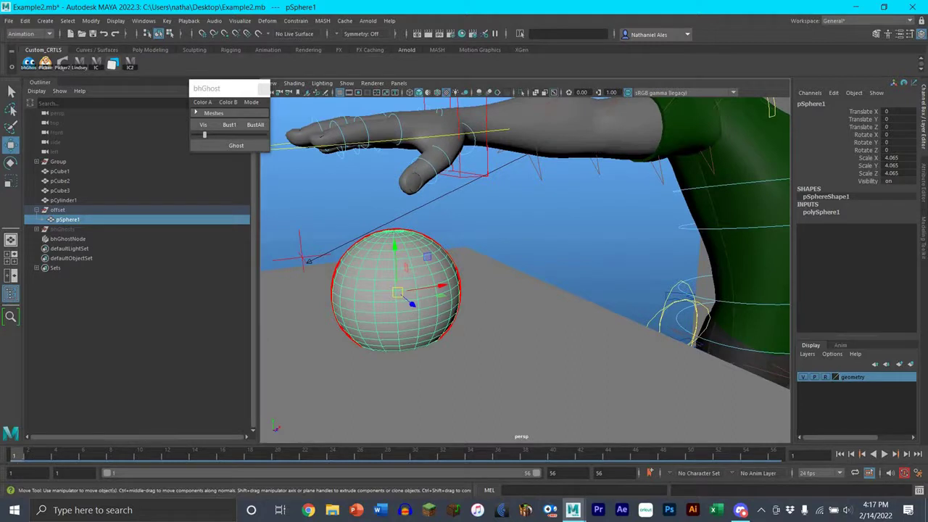
{"action": "key", "text": "alt+v"}
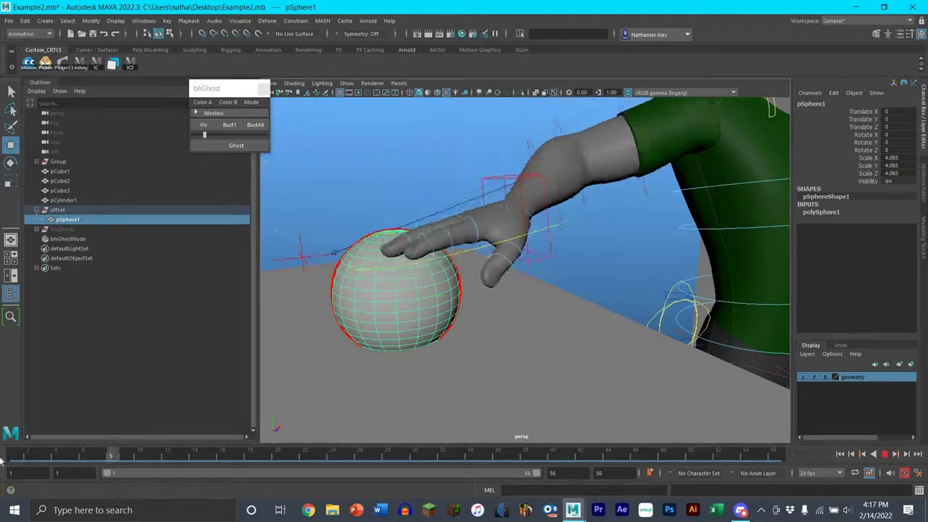
{"action": "key", "text": "Escape"}
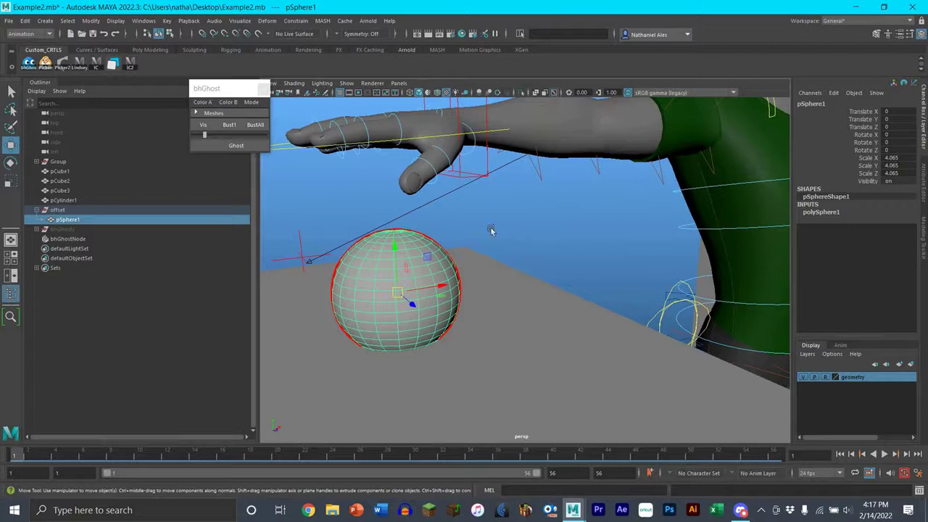
{"action": "left_click_drag", "start_coordinate": [479, 228], "coordinate": [478, 230], "text": "alt"}
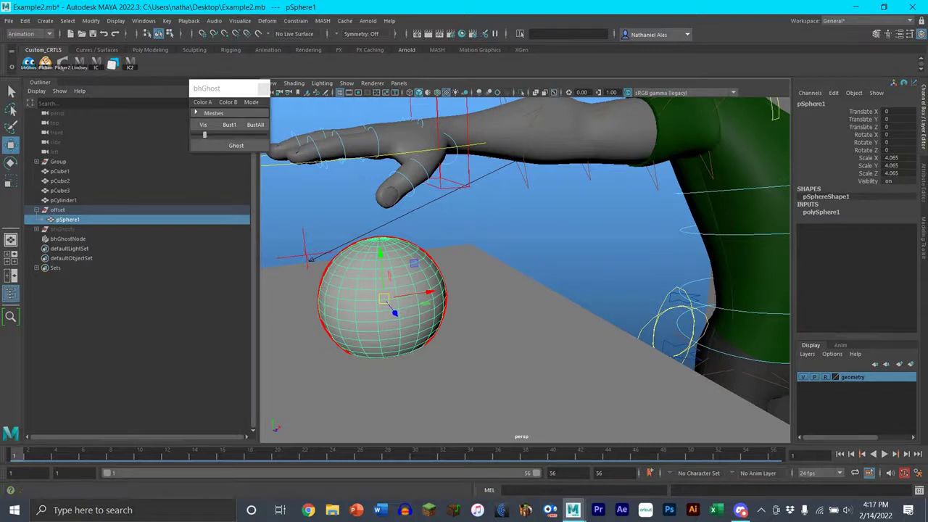
{"action": "key", "text": "alt+v"}
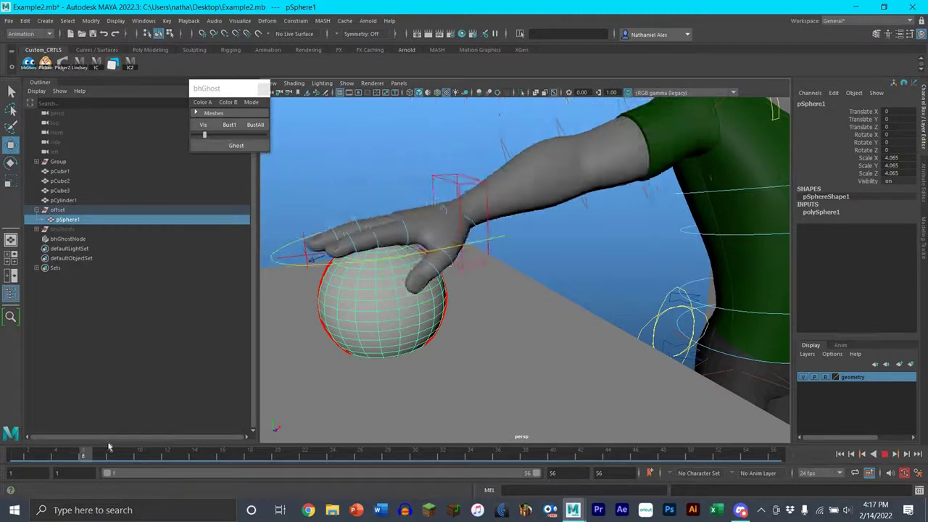
{"action": "key", "text": "Escape"}
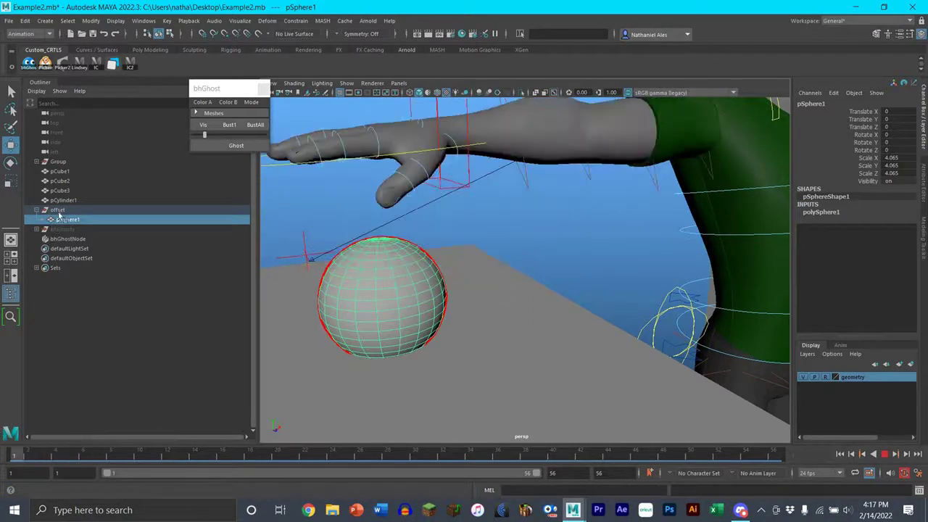
- At frame 6, parent-constrain the sphere's offset group to the right hand's fingers control
{"action": "key", "text": "Up"}
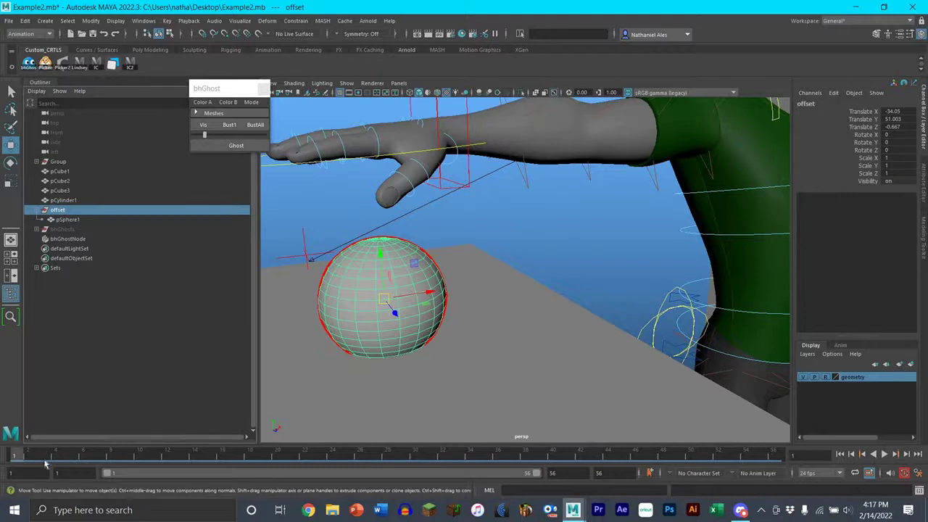
{"action": "key", "text": "period"}
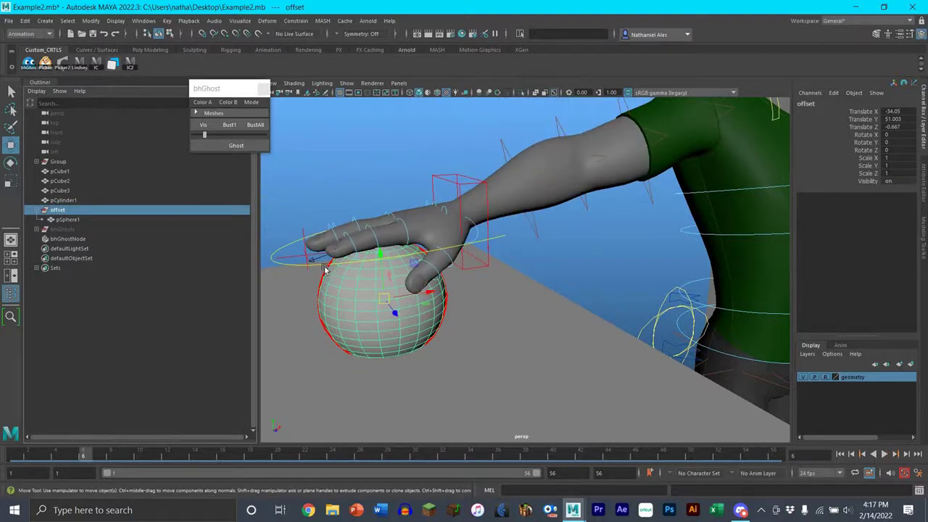
{"action": "left_click", "coordinate": [323, 264]}
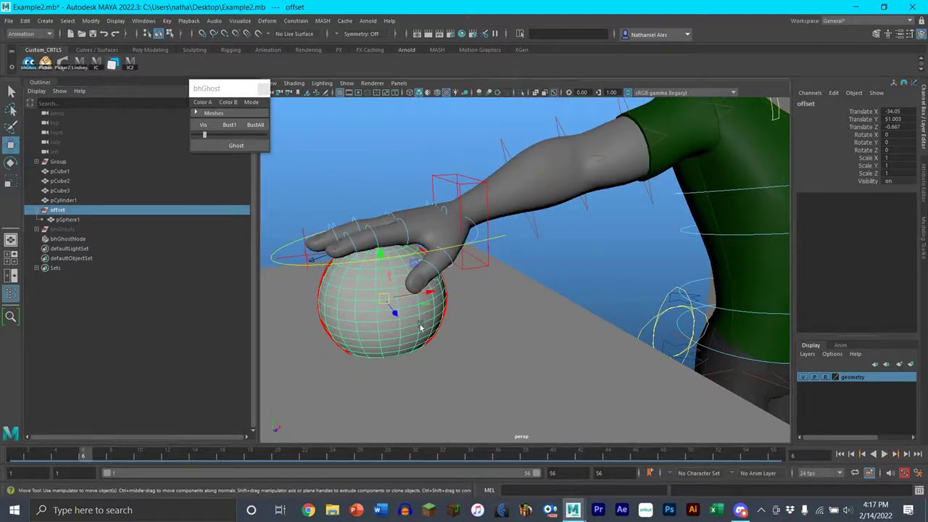
{"action": "left_click", "coordinate": [58, 210], "text": "ctrl"}
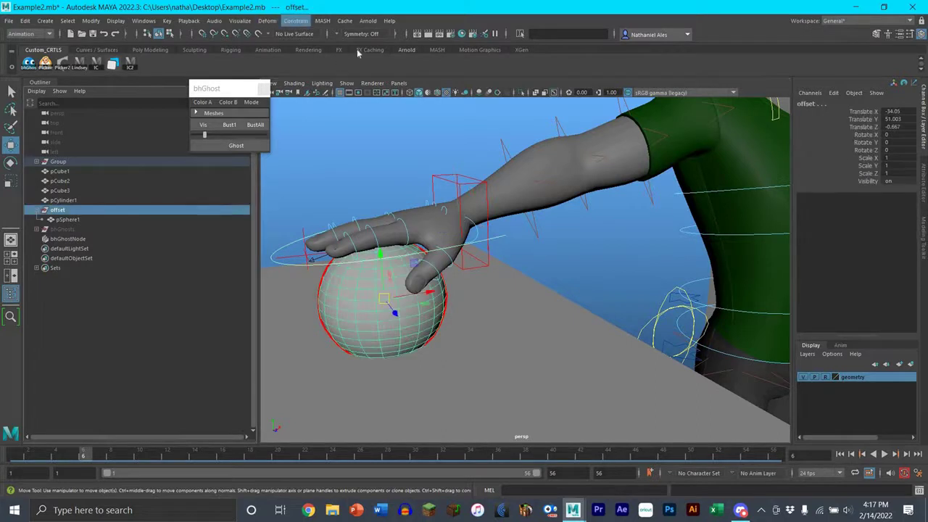
{"action": "left_click", "coordinate": [295, 21]}
{"action": "left_click", "coordinate": [348, 47]}
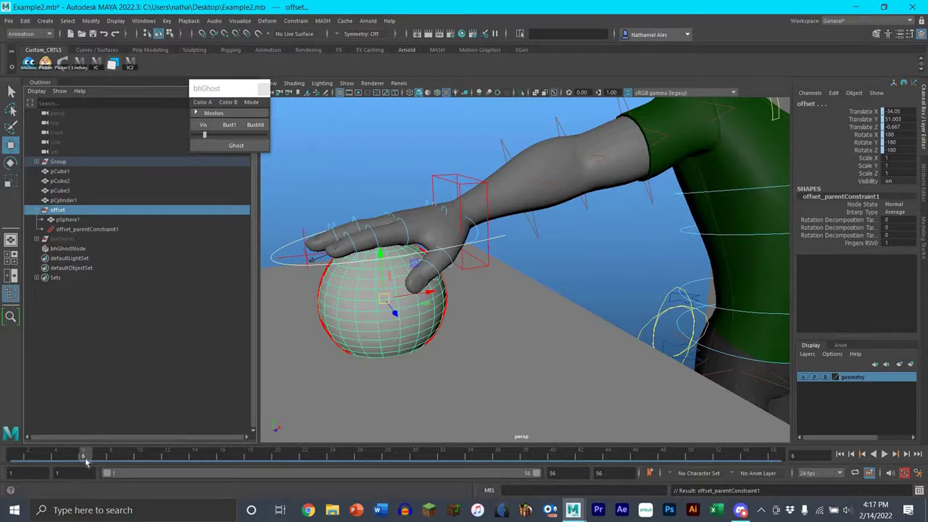
- At frame 20, parent-constrain the offset group to the left hand's fingers control as well
{"action": "left_click", "coordinate": [221, 455]}
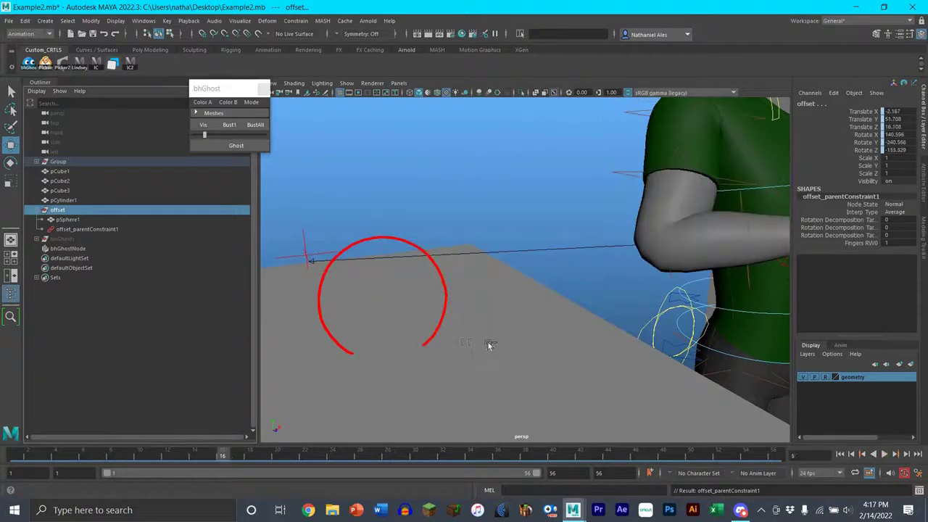
{"action": "middle_click_drag", "start_coordinate": [286, 312], "coordinate": [196, 288], "text": "alt"}
{"action": "right_click_drag", "start_coordinate": [234, 437], "coordinate": [255, 467], "text": "alt"}
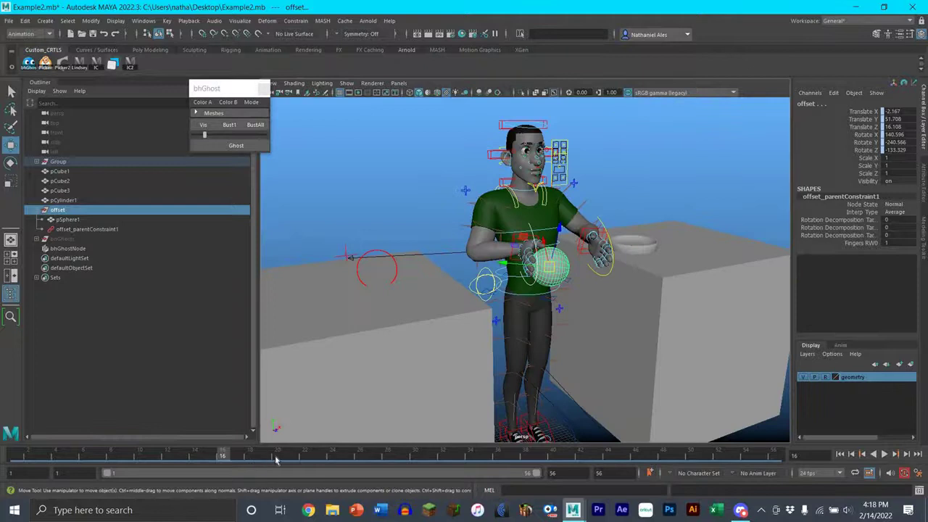
{"action": "key", "text": "period"}
{"action": "scroll", "coordinate": [458, 258], "scroll_direction": "up", "scroll_amount": 5}
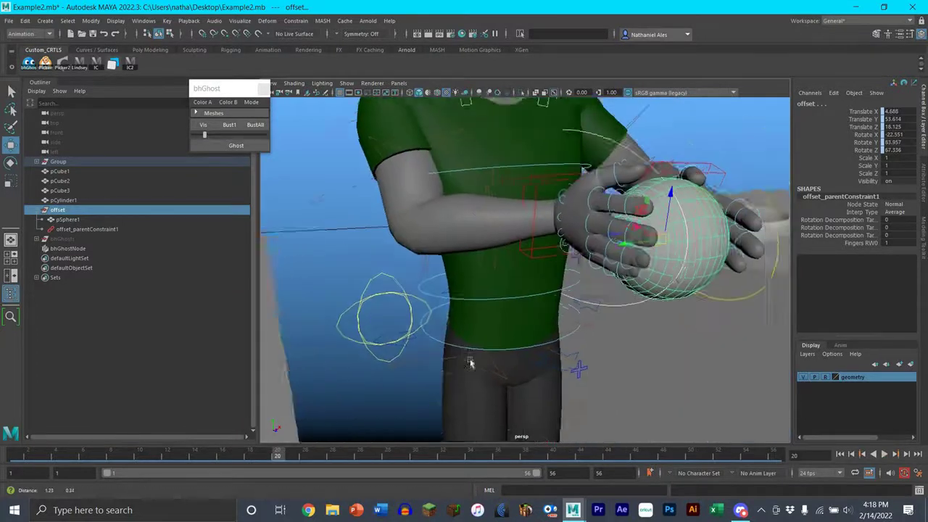
{"action": "left_click", "coordinate": [405, 242]}
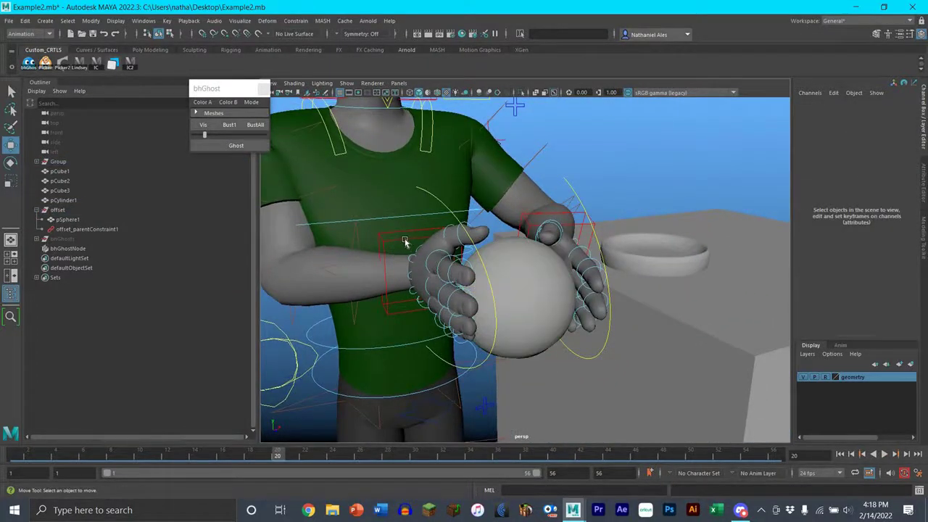
{"action": "left_click", "coordinate": [382, 252]}
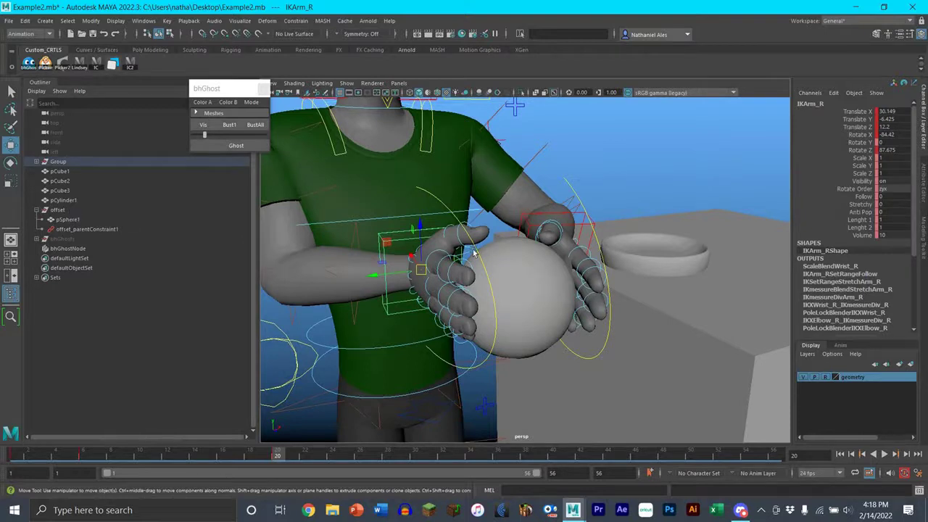
{"action": "left_click", "coordinate": [554, 255]}
{"action": "left_click", "coordinate": [597, 243]}
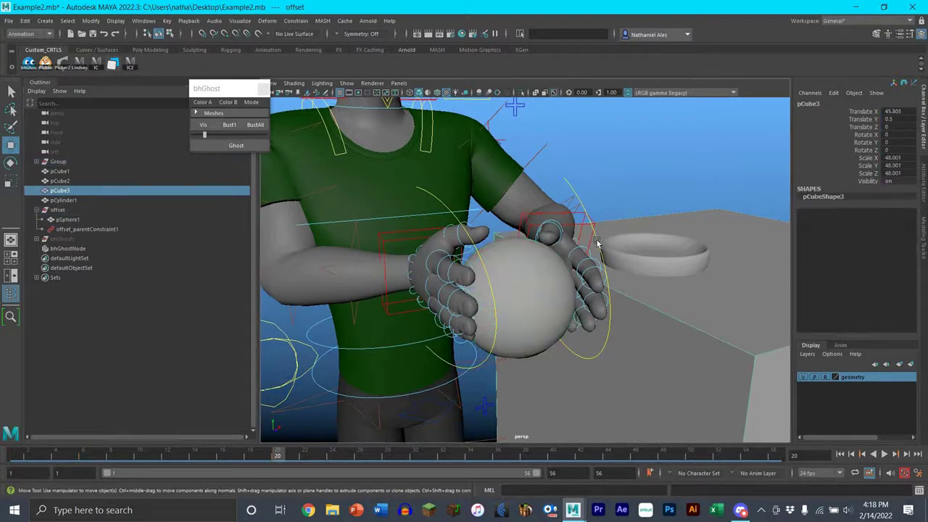
{"action": "left_click", "coordinate": [64, 209], "text": "ctrl"}
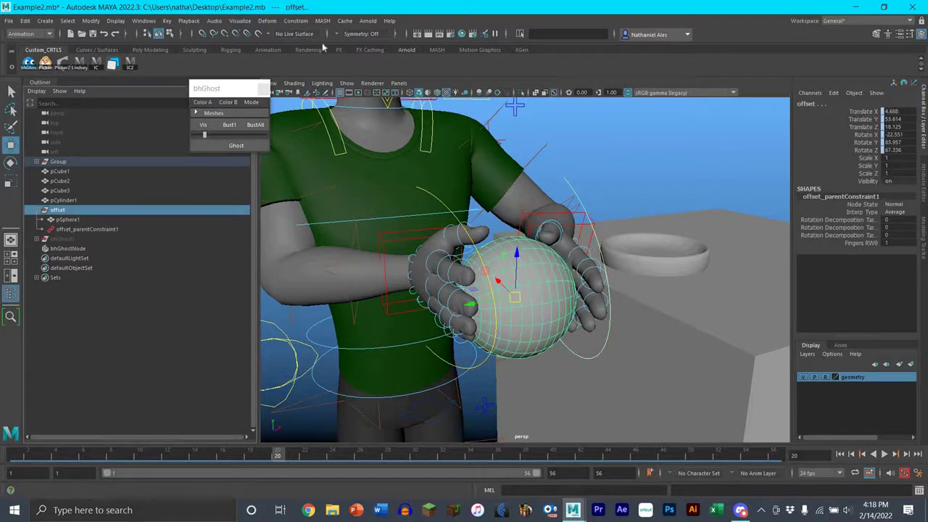
{"action": "left_click", "coordinate": [303, 20]}
{"action": "left_click", "coordinate": [333, 44]}
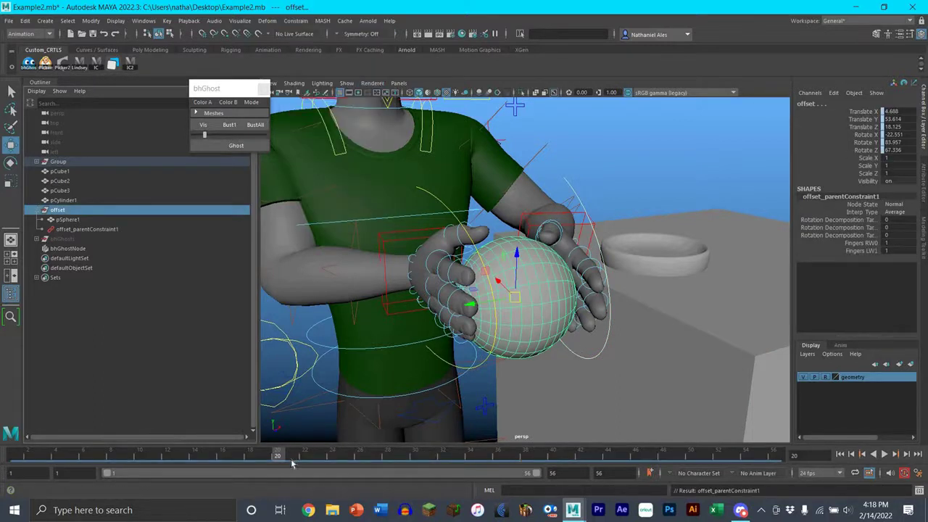
- Return to frame 6 and key the offset group's parent constraint with the Fingers LW1 weight set to 0
{"action": "left_click_drag", "start_coordinate": [276, 455], "coordinate": [5, 457]}
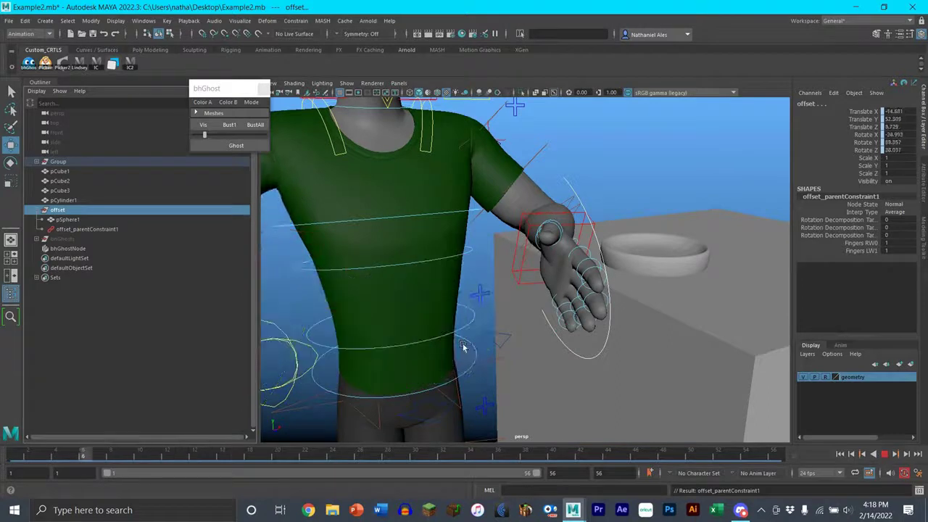
{"action": "middle_click_drag", "start_coordinate": [679, 325], "coordinate": [870, 304], "text": "alt"}
{"action": "right_click_drag", "start_coordinate": [870, 304], "coordinate": [89, 455], "text": "alt"}
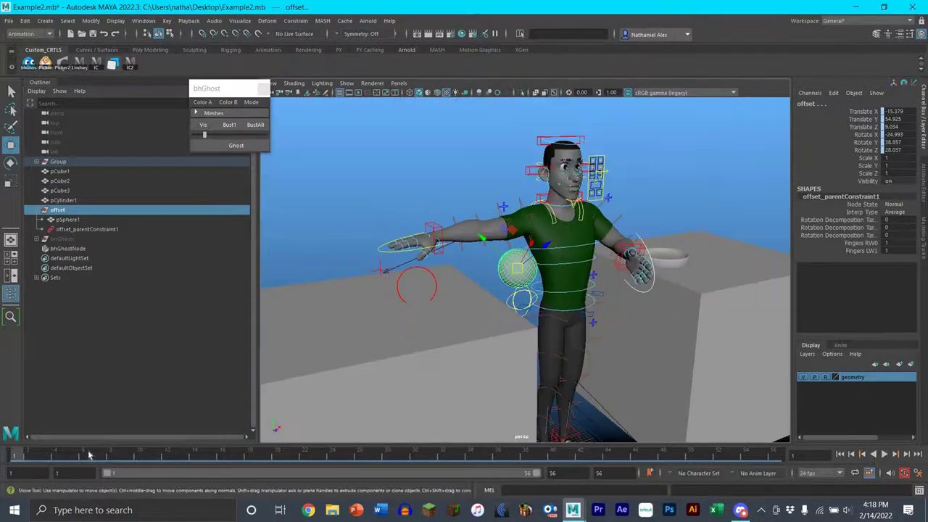
{"action": "left_click", "coordinate": [88, 455]}
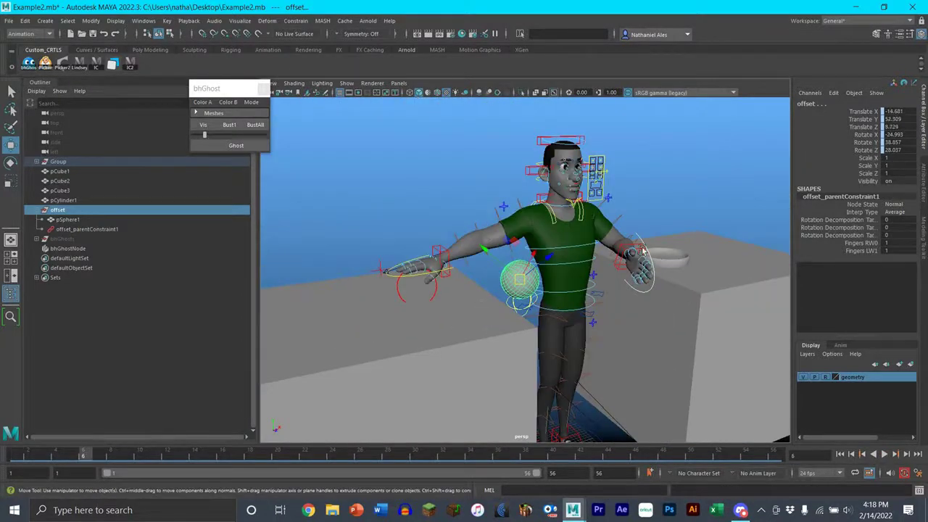
{"action": "left_click_drag", "start_coordinate": [641, 249], "coordinate": [629, 254], "text": "alt"}
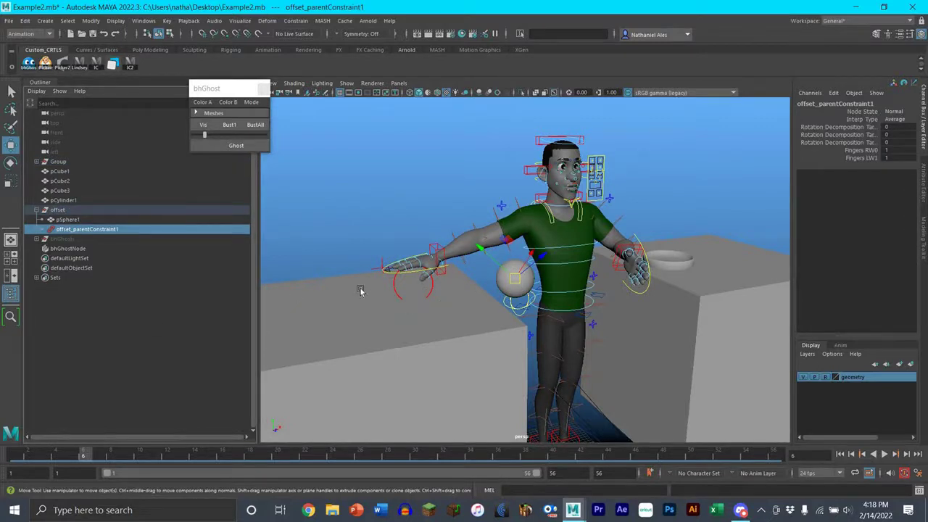
{"action": "left_click", "coordinate": [898, 158]}
{"action": "type", "text": "0"}
{"action": "key", "text": "Return"}
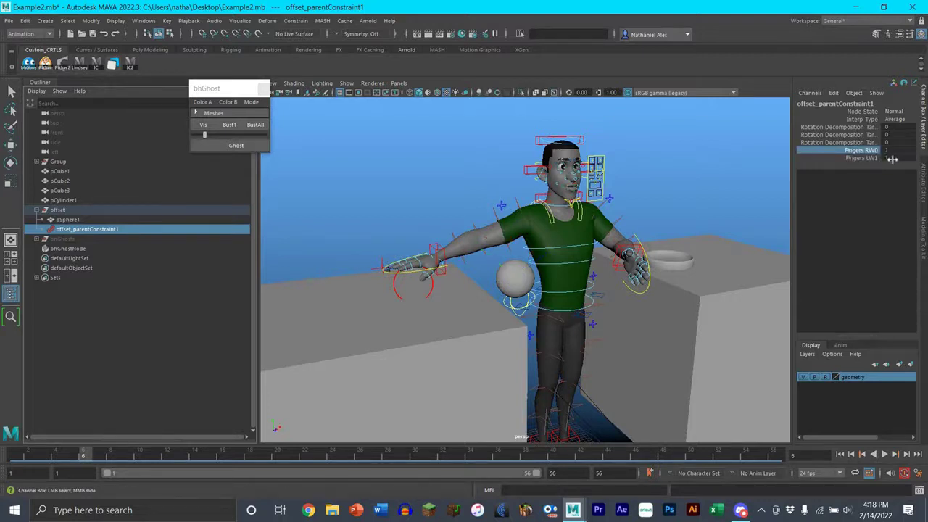
{"action": "key", "text": "s"}
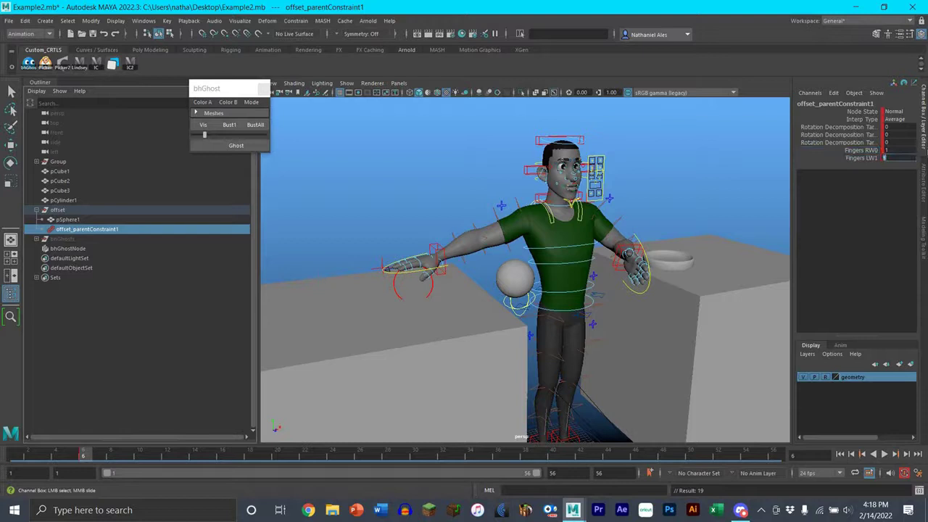
{"action": "key", "text": "Return"}
{"action": "scroll", "coordinate": [494, 247], "scroll_direction": "up", "scroll_amount": 5}
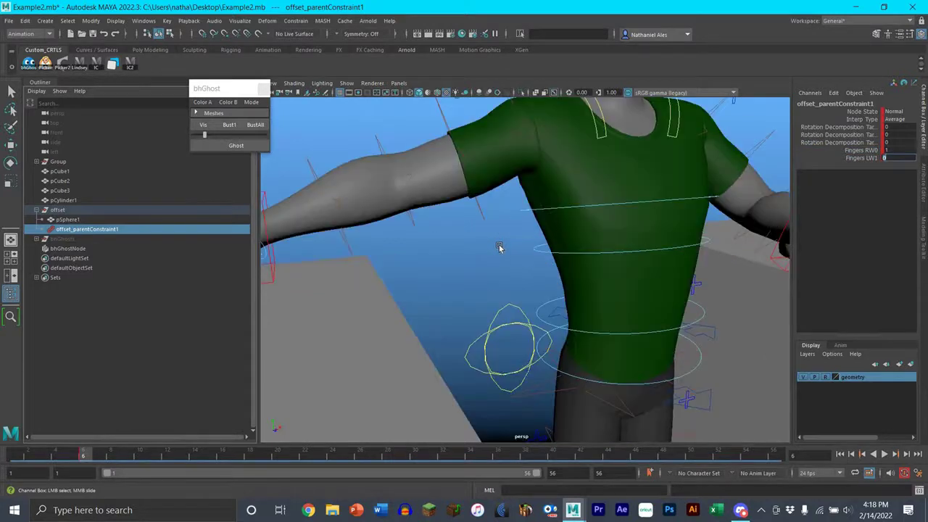
{"action": "scroll", "coordinate": [493, 244], "scroll_direction": "down", "scroll_amount": 5}
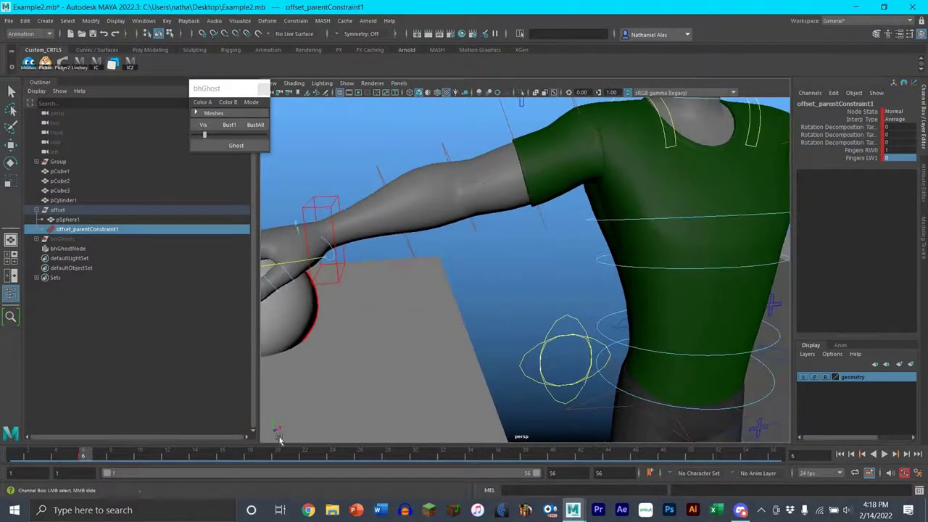
- At frame 1, key the parent constraint and set the Fingers RW0 weight to 0
{"action": "left_click", "coordinate": [13, 455]}
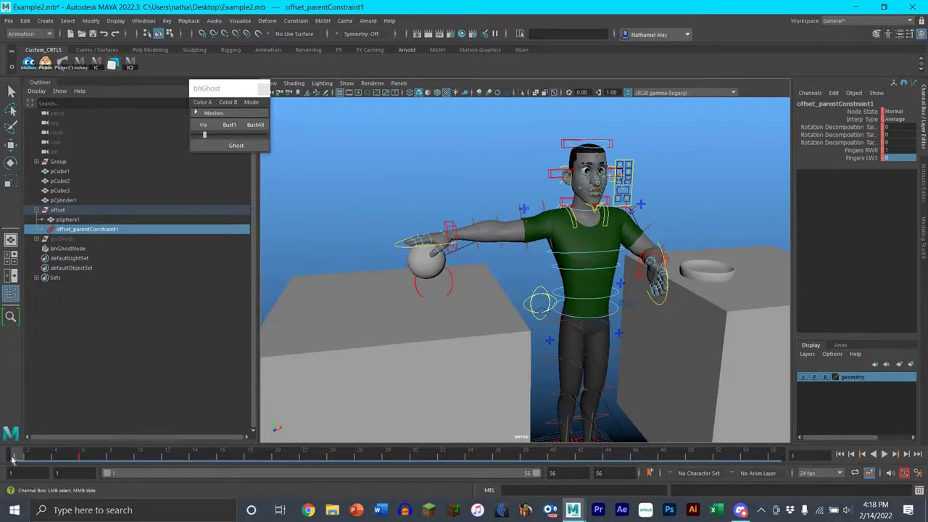
{"action": "left_click_drag", "start_coordinate": [114, 454], "coordinate": [11, 455]}
{"action": "key", "text": "s"}
{"action": "left_click", "coordinate": [902, 149]}
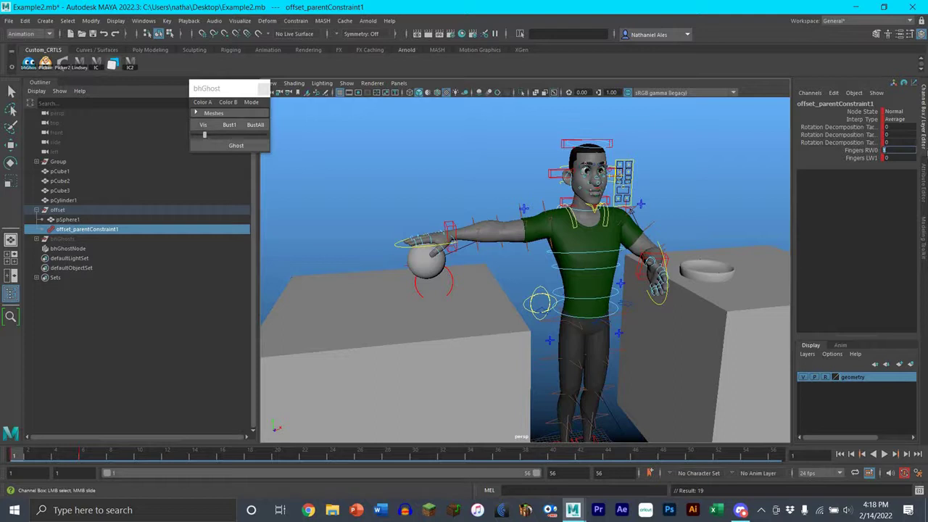
{"action": "key", "text": "Return"}
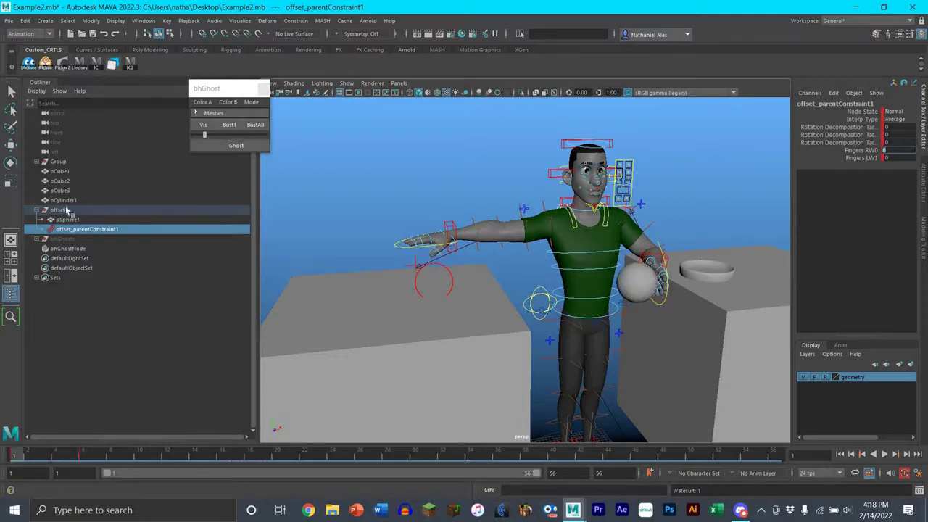
- At frame 1, try moving the sphere's offset group from the left hand to the ghost outline on the table
{"action": "left_click", "coordinate": [616, 287]}
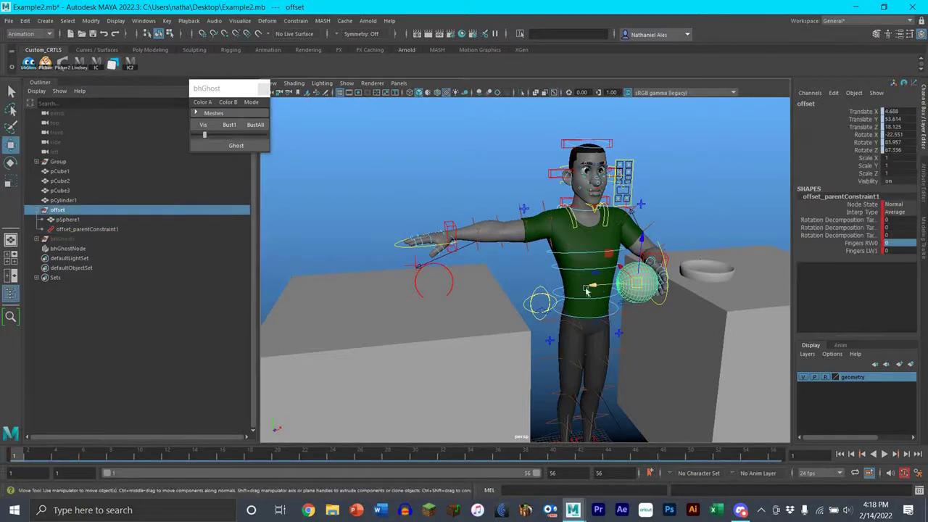
{"action": "left_click_drag", "start_coordinate": [464, 299], "coordinate": [535, 304]}
{"action": "key", "text": "e"}
{"action": "key", "text": "w"}
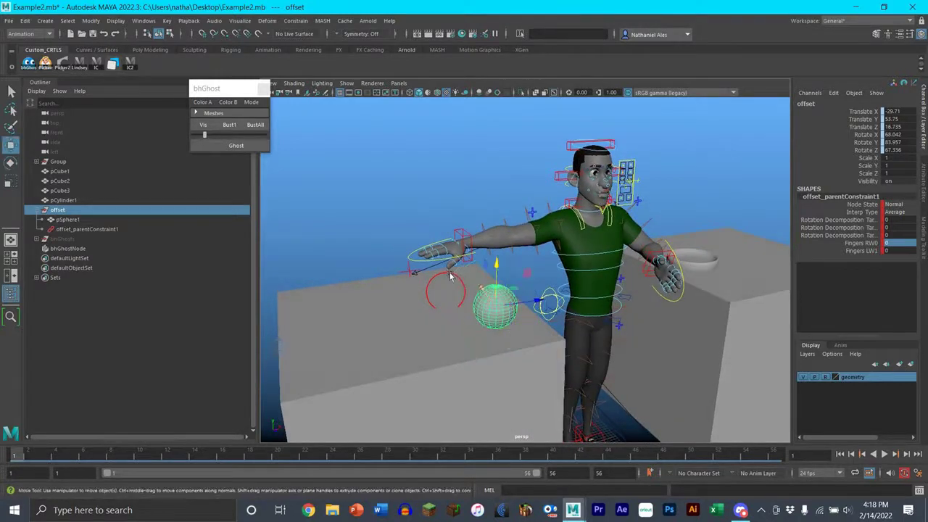
{"action": "left_click_drag", "start_coordinate": [463, 288], "coordinate": [444, 259]}
{"action": "left_click_drag", "start_coordinate": [468, 224], "coordinate": [467, 242]}
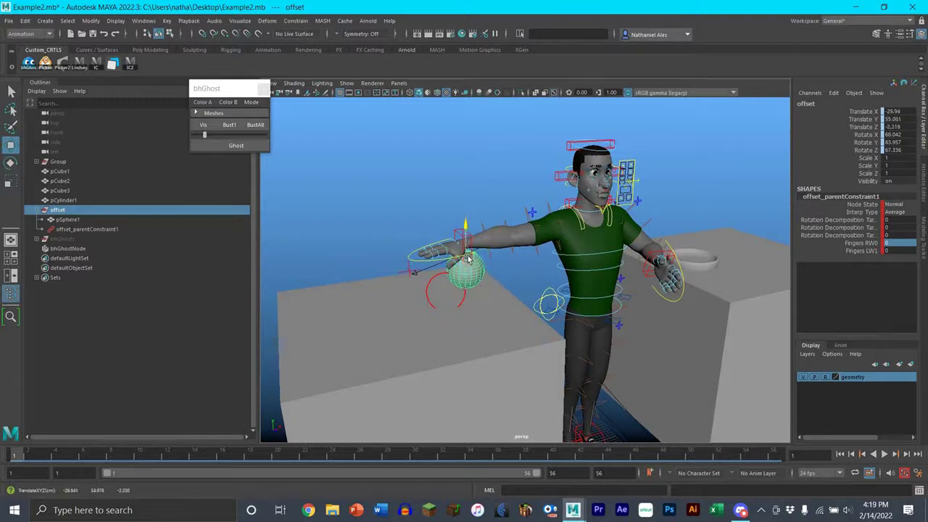
{"action": "key", "text": "f"}
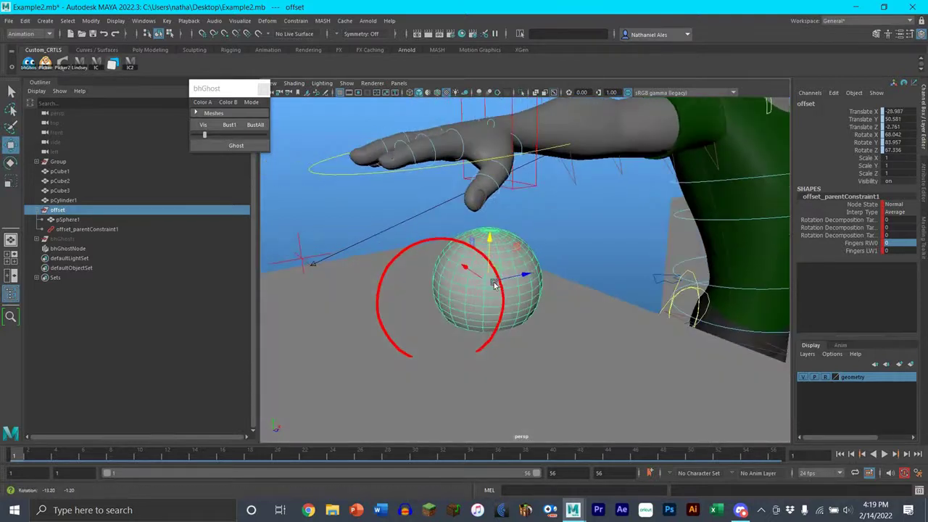
{"action": "left_click_drag", "start_coordinate": [481, 290], "coordinate": [441, 299]}
{"action": "left_click_drag", "start_coordinate": [522, 303], "coordinate": [431, 283], "text": "alt"}
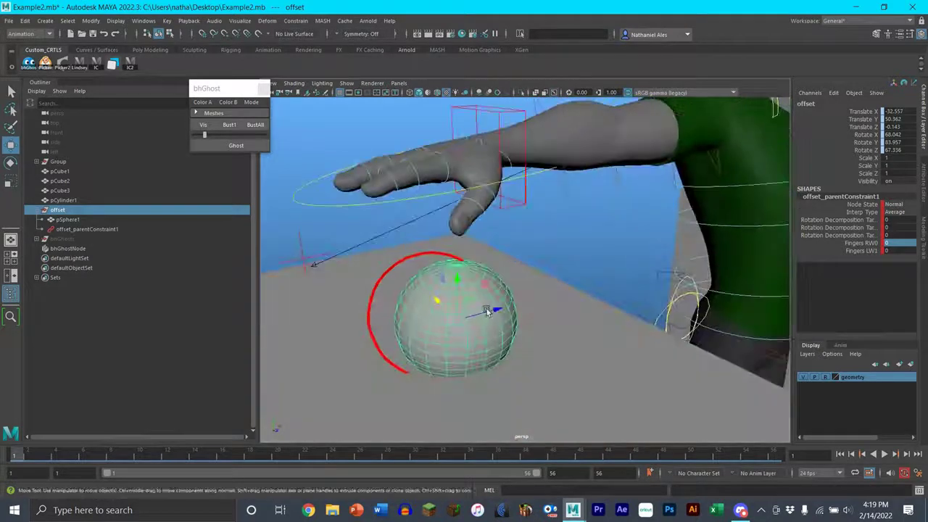
- Rotate the offset group slightly and try sliding it closer to the ghost outline, checking from the opposite side
{"action": "left_click_drag", "start_coordinate": [480, 316], "coordinate": [674, 272]}
{"action": "key", "text": "e"}
{"action": "middle_click_drag", "start_coordinate": [558, 290], "coordinate": [462, 293], "text": "alt"}
{"action": "key", "text": "w"}
{"action": "scroll", "coordinate": [462, 294], "scroll_direction": "up", "scroll_amount": 8}
{"action": "scroll", "coordinate": [452, 292], "scroll_direction": "down", "scroll_amount": 8}
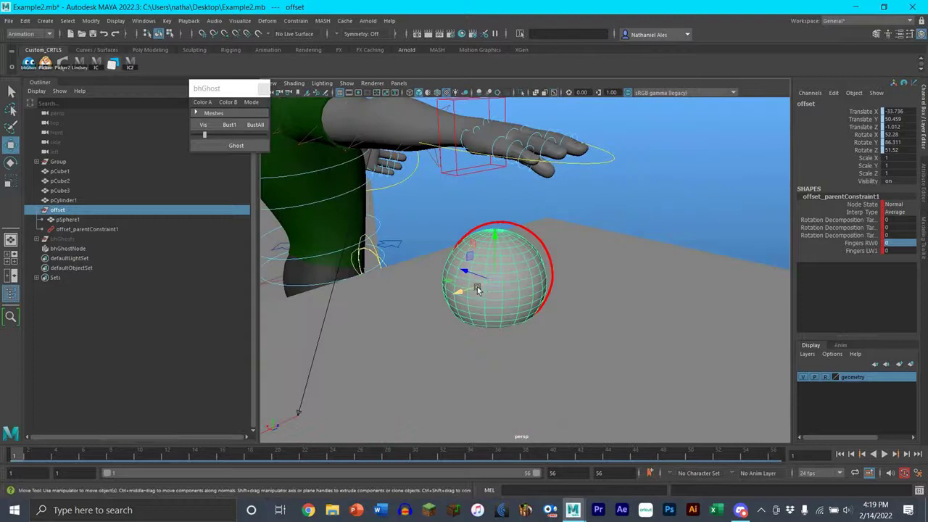
{"action": "left_click_drag", "start_coordinate": [477, 289], "coordinate": [486, 289]}
{"action": "left_click_drag", "start_coordinate": [493, 288], "coordinate": [470, 217], "text": "alt"}
{"action": "scroll", "coordinate": [537, 268], "scroll_direction": "up", "scroll_amount": 5}
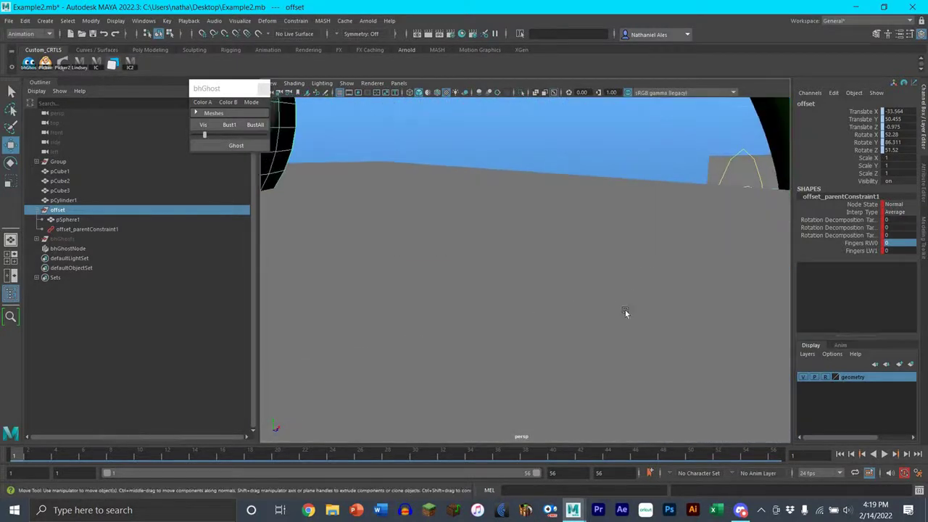
- Raise the offset group to about Translate Y 51 and try refining its fit against the ghost outline
{"action": "right_click_drag", "start_coordinate": [625, 309], "coordinate": [542, 277], "text": "alt"}
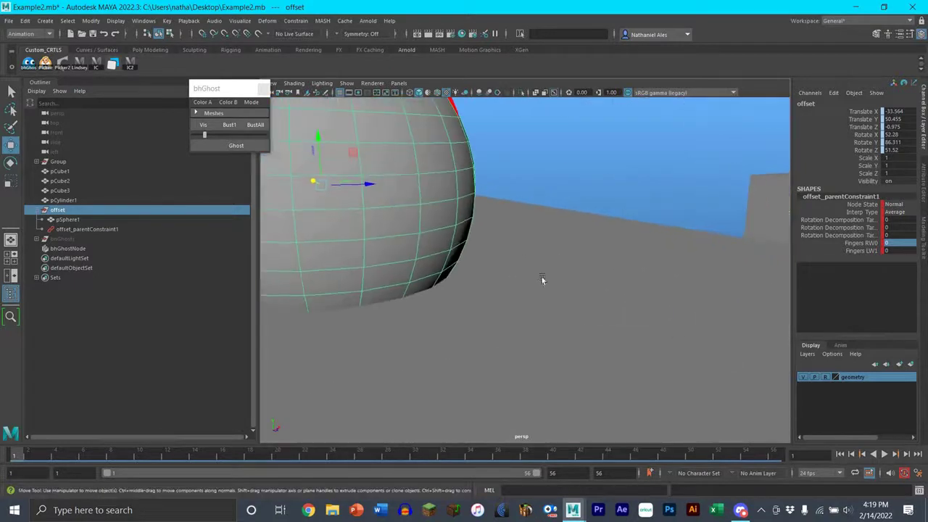
{"action": "scroll", "coordinate": [539, 275], "scroll_direction": "down", "scroll_amount": 6}
{"action": "scroll", "coordinate": [426, 188], "scroll_direction": "up", "scroll_amount": 5}
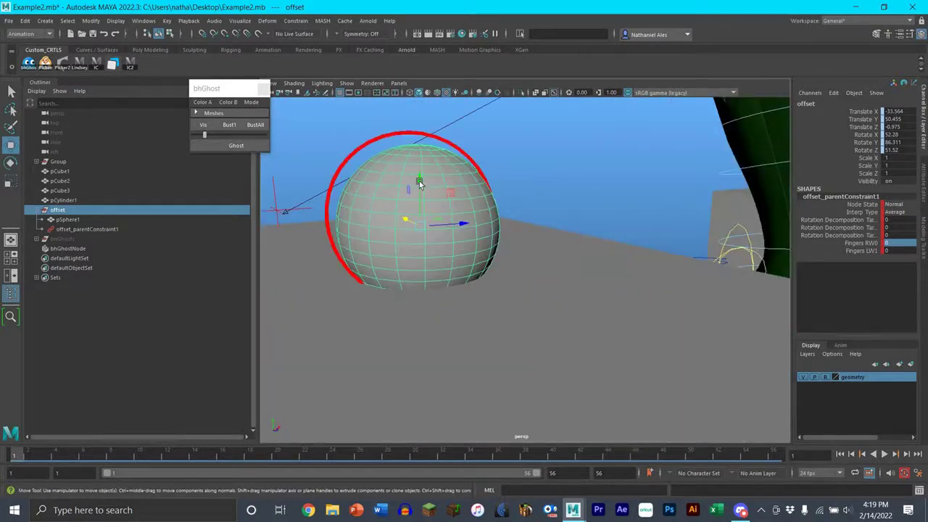
{"action": "left_click_drag", "start_coordinate": [420, 182], "coordinate": [301, 269]}
{"action": "key", "text": "e"}
{"action": "key", "text": "w"}
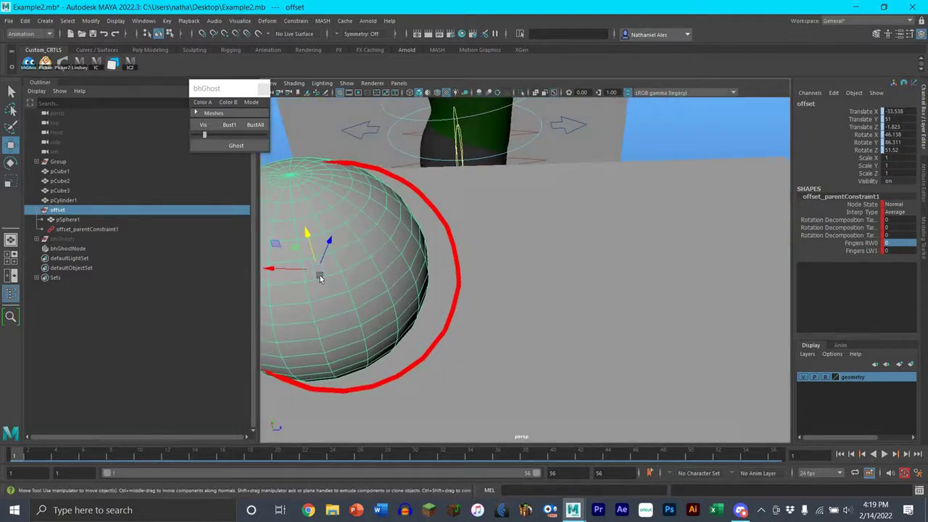
{"action": "left_click", "coordinate": [285, 269]}
{"action": "middle_click_drag", "start_coordinate": [406, 237], "coordinate": [438, 233]}
{"action": "left_click_drag", "start_coordinate": [520, 217], "coordinate": [543, 258], "text": "alt"}
{"action": "key", "text": "f"}
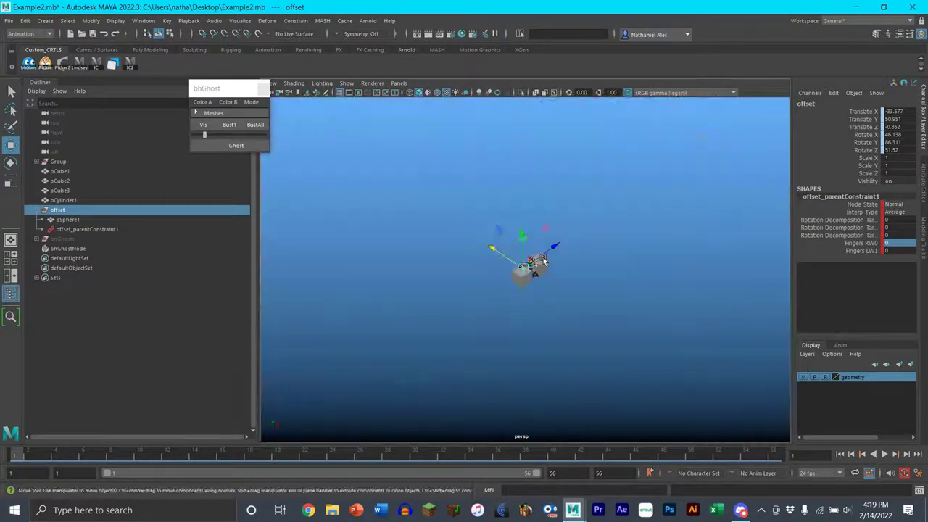
{"action": "key", "text": "f"}
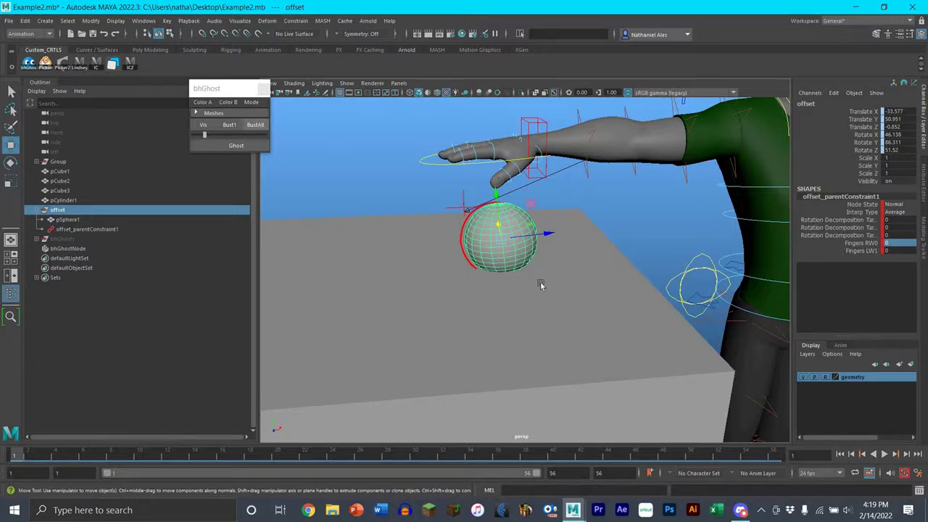
- Remove all ghosts from the scene, close the bhGhost window, and play back the animation
{"action": "left_click", "coordinate": [256, 124]}
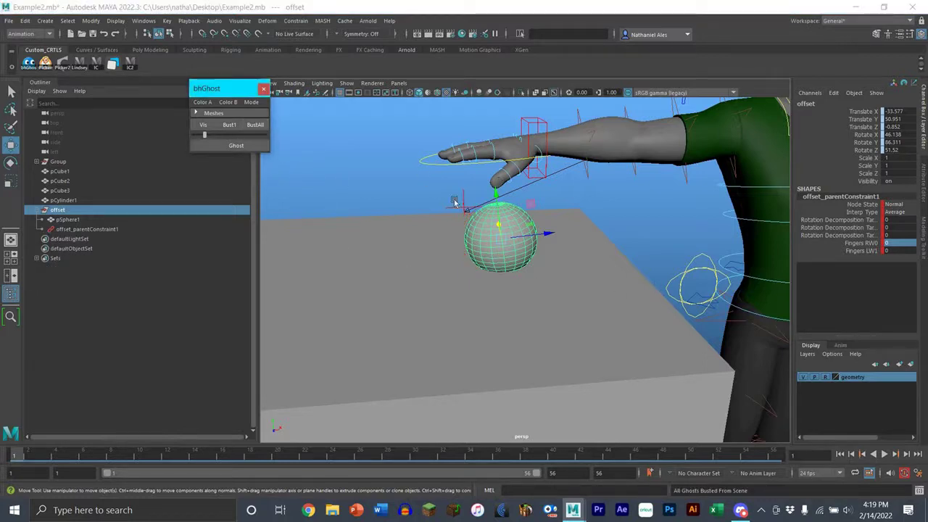
{"action": "left_click", "coordinate": [264, 89]}
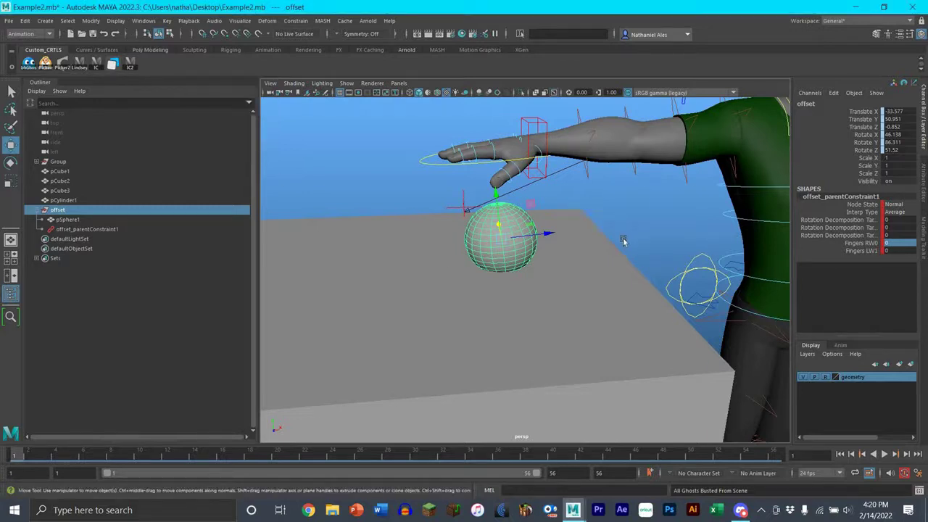
{"action": "left_click_drag", "start_coordinate": [623, 240], "coordinate": [527, 254], "text": "alt"}
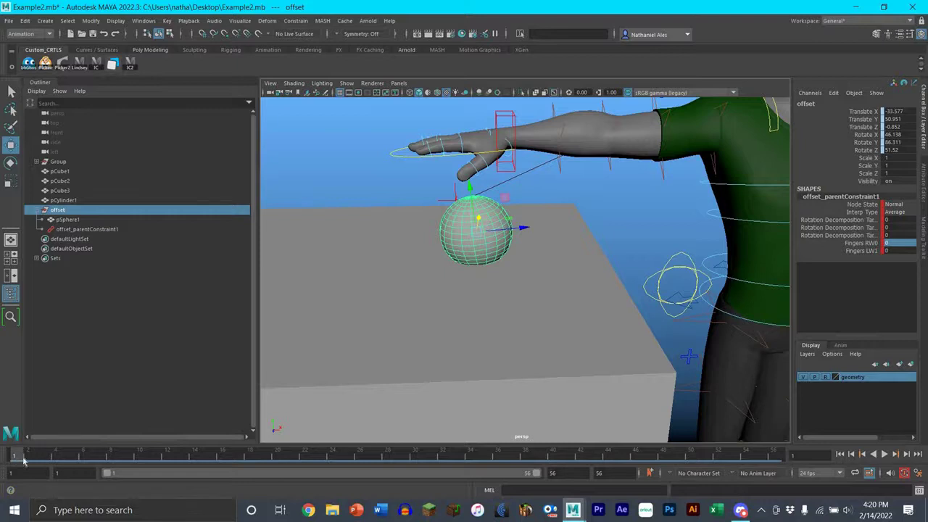
{"action": "key", "text": "alt+v"}
{"action": "key", "text": "alt+v"}
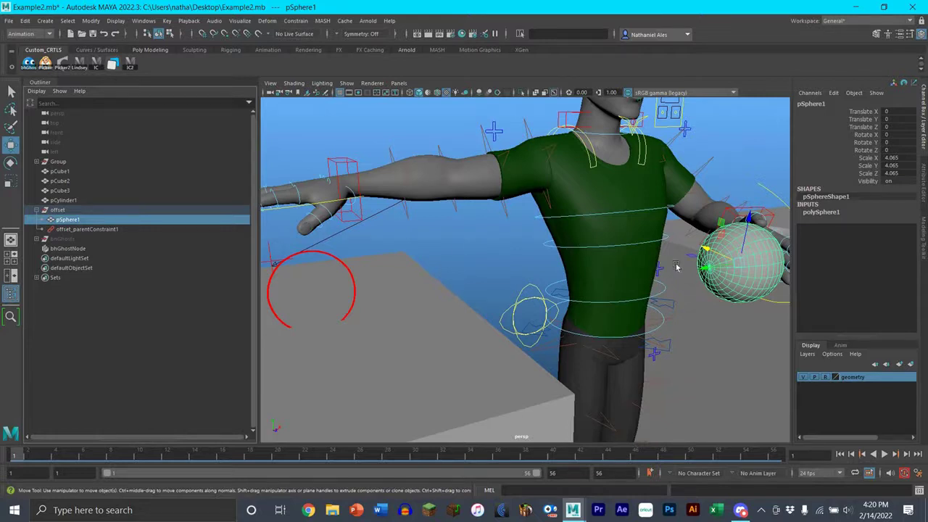
- Move pSphere1 itself from the left hand toward the ghost outline, reopen bhGhost, and rotate the sphere about 81 degrees in X
{"action": "left_click_drag", "start_coordinate": [468, 330], "coordinate": [270, 217]}
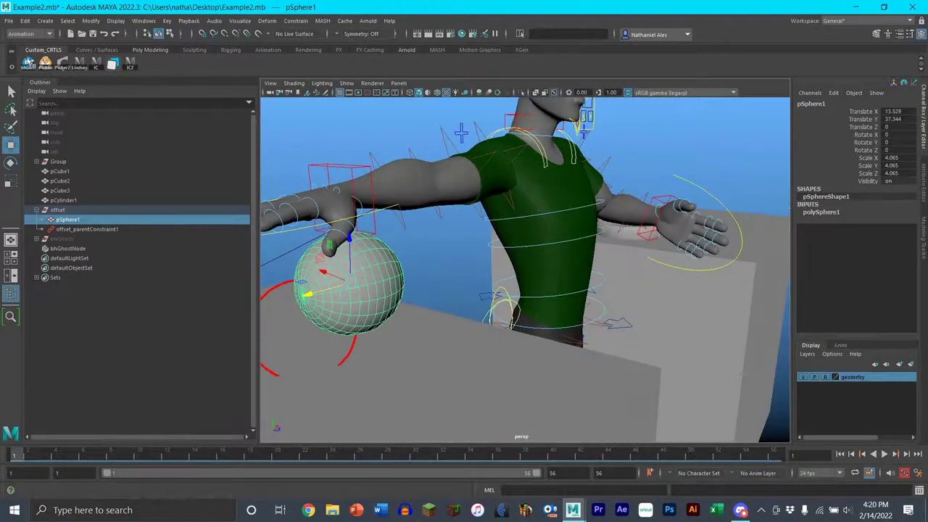
{"action": "left_click", "coordinate": [28, 63]}
{"action": "left_click", "coordinate": [350, 287]}
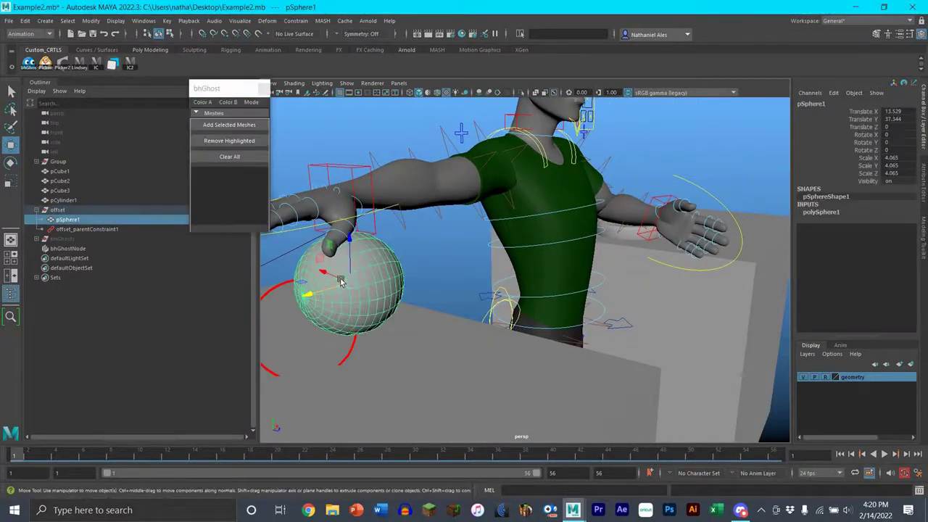
{"action": "left_click_drag", "start_coordinate": [324, 273], "coordinate": [422, 213]}
{"action": "key", "text": "e"}
{"action": "left_click_drag", "start_coordinate": [437, 243], "coordinate": [472, 242]}
{"action": "scroll", "coordinate": [484, 239], "scroll_direction": "up", "scroll_amount": 5}
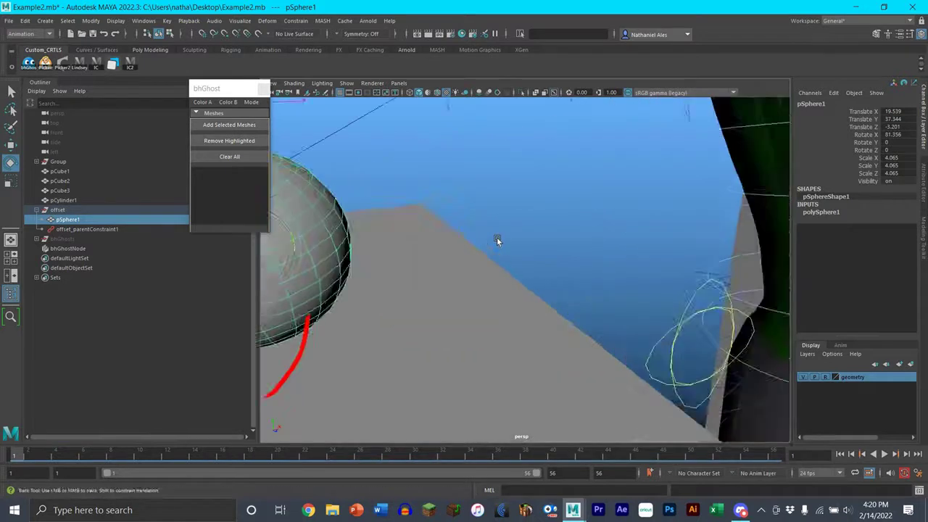
- Rotate pSphere1 further to about 96 degrees in X so it lines up with the ghost outline
{"action": "middle_click_drag", "start_coordinate": [497, 237], "coordinate": [562, 250], "text": "alt"}
{"action": "key", "text": "w"}
{"action": "key", "text": "e"}
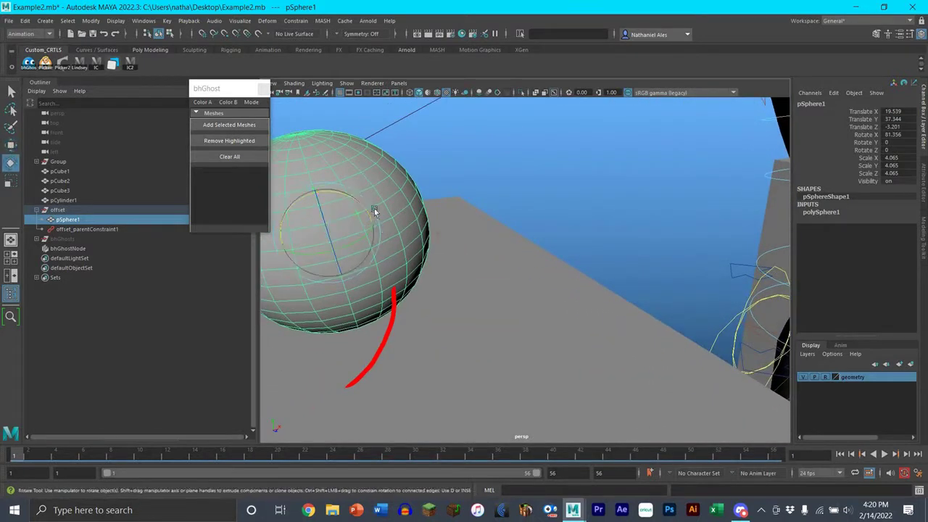
{"action": "left_click_drag", "start_coordinate": [374, 208], "coordinate": [434, 224]}
{"action": "scroll", "coordinate": [626, 237], "scroll_direction": "up", "scroll_amount": 4}
{"action": "middle_click_drag", "start_coordinate": [478, 210], "coordinate": [558, 228], "text": "alt"}
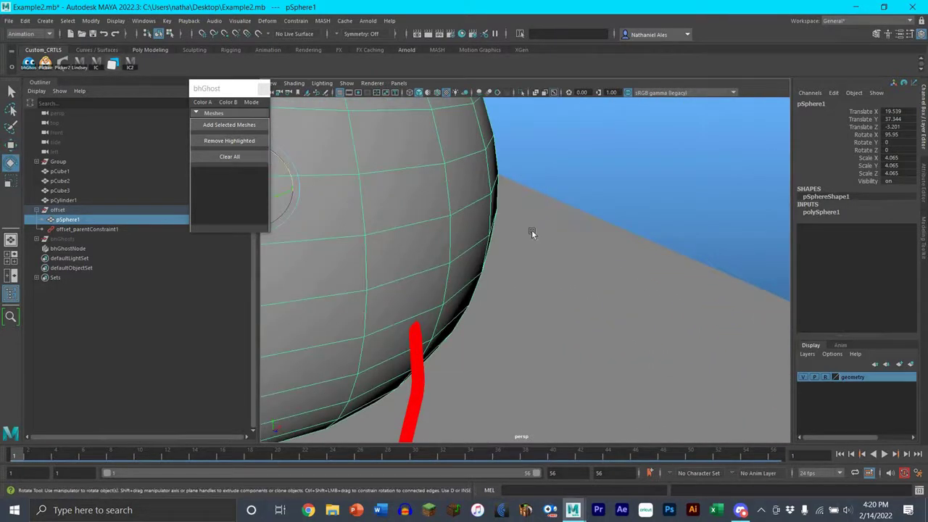
{"action": "scroll", "coordinate": [530, 229], "scroll_direction": "down", "scroll_amount": 5}
{"action": "left_click_drag", "start_coordinate": [418, 201], "coordinate": [426, 196], "text": "alt"}
- Move pSphere1 onto the ghost outline at about Translate X 17.06, Y 38.97, Z -4.62, checking the fit near and far
{"action": "key", "text": "w"}
{"action": "left_click_drag", "start_coordinate": [418, 235], "coordinate": [461, 307]}
{"action": "left_click_drag", "start_coordinate": [427, 315], "coordinate": [456, 273], "text": "alt"}
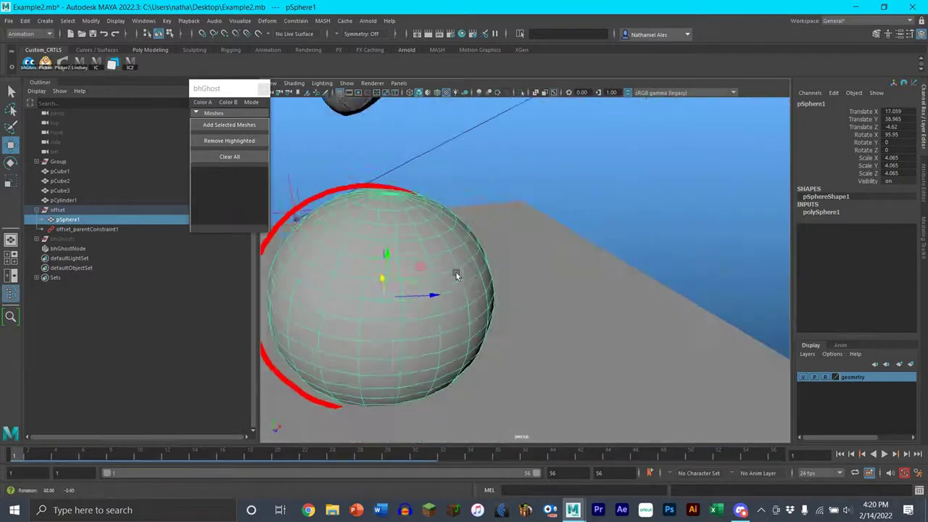
{"action": "scroll", "coordinate": [464, 272], "scroll_direction": "down", "scroll_amount": 10}
{"action": "scroll", "coordinate": [548, 273], "scroll_direction": "up", "scroll_amount": 10}
{"action": "scroll", "coordinate": [553, 272], "scroll_direction": "down", "scroll_amount": 10}
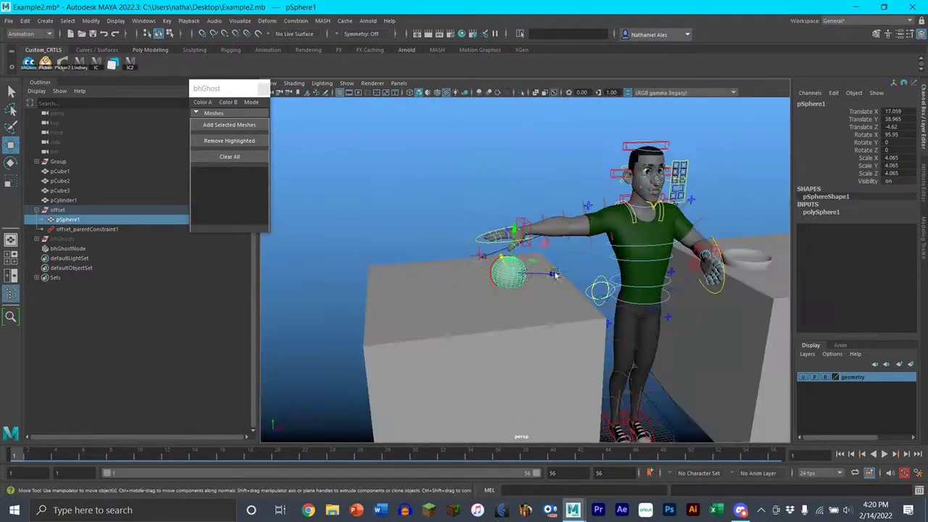
{"action": "scroll", "coordinate": [525, 265], "scroll_direction": "up", "scroll_amount": 10}
{"action": "left_click_drag", "start_coordinate": [526, 264], "coordinate": [525, 265], "text": "alt"}
{"action": "scroll", "coordinate": [525, 266], "scroll_direction": "down", "scroll_amount": 6}
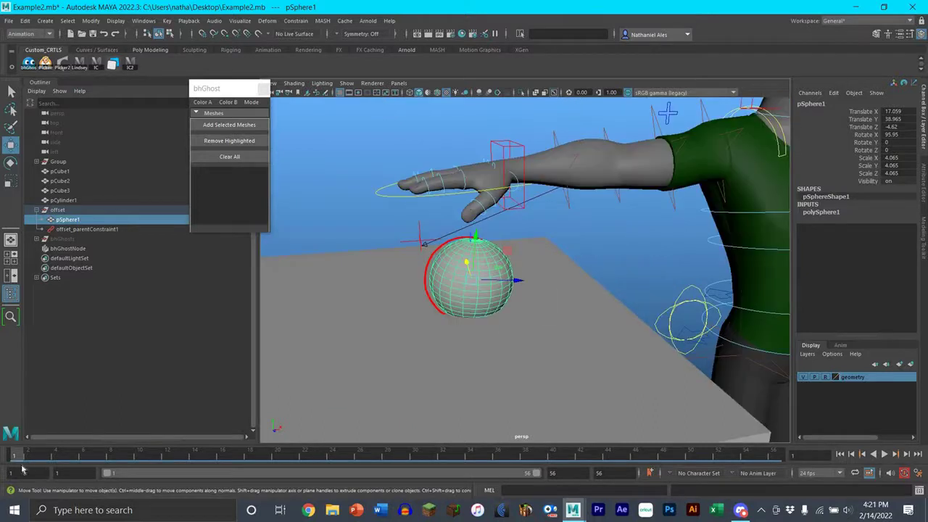
- Check the sphere's starting placement and key all of pSphere1's channels at frame 1
{"action": "left_click_drag", "start_coordinate": [31, 457], "coordinate": [12, 456]}
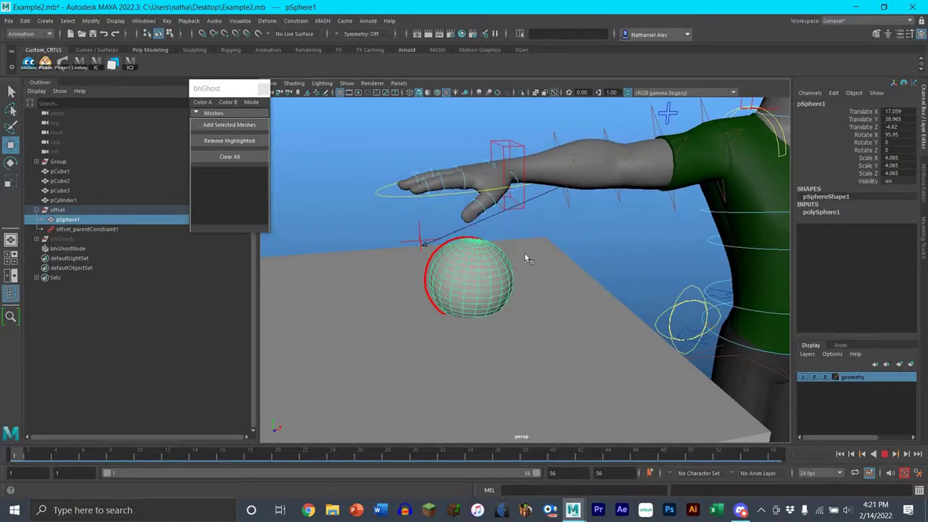
{"action": "left_click_drag", "start_coordinate": [512, 261], "coordinate": [453, 332], "text": "alt"}
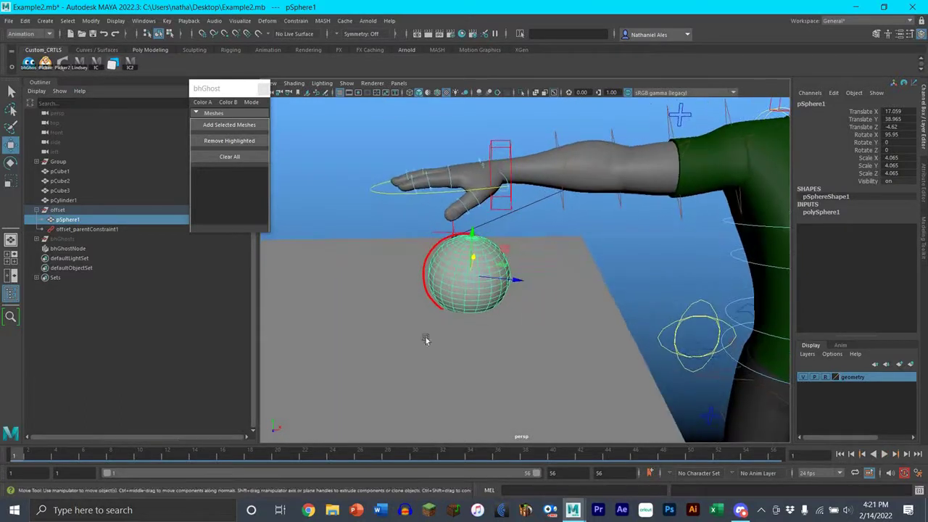
{"action": "key", "text": "s"}
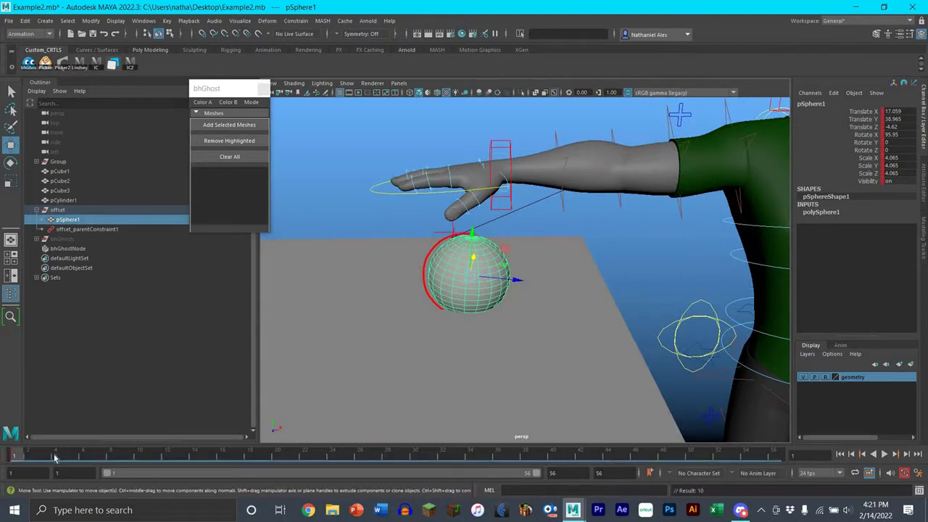
- Go to frame 6, inspect the sphere's position relative to the right hand, and key pSphere1 there
{"action": "left_click_drag", "start_coordinate": [54, 457], "coordinate": [81, 457]}
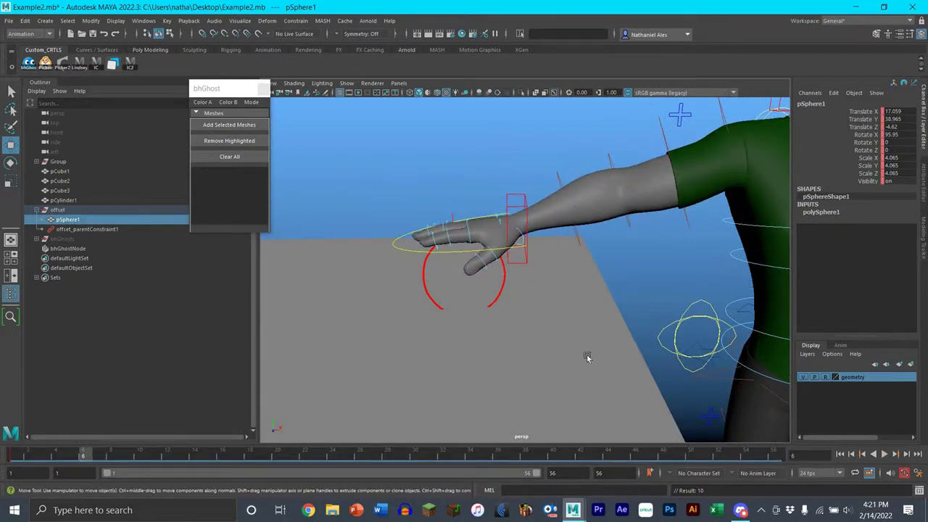
{"action": "middle_click_drag", "start_coordinate": [711, 333], "coordinate": [576, 326], "text": "alt"}
{"action": "scroll", "coordinate": [578, 326], "scroll_direction": "down", "scroll_amount": 6}
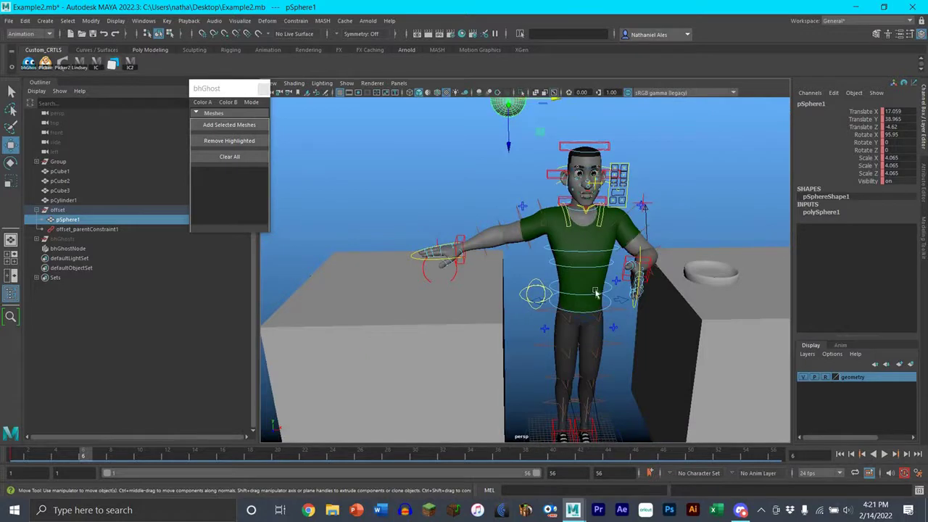
{"action": "scroll", "coordinate": [584, 286], "scroll_direction": "up", "scroll_amount": 6}
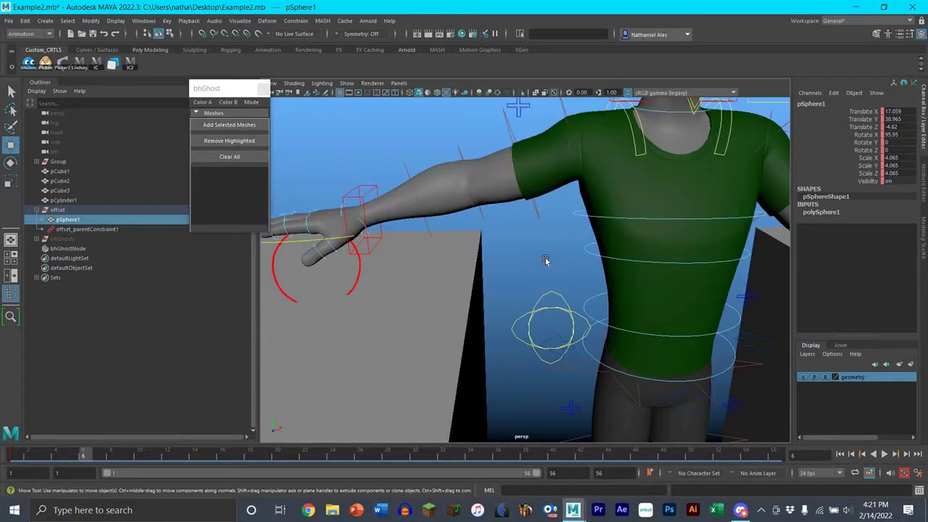
{"action": "scroll", "coordinate": [559, 256], "scroll_direction": "down", "scroll_amount": 6}
{"action": "left_click_drag", "start_coordinate": [547, 251], "coordinate": [560, 248], "text": "alt"}
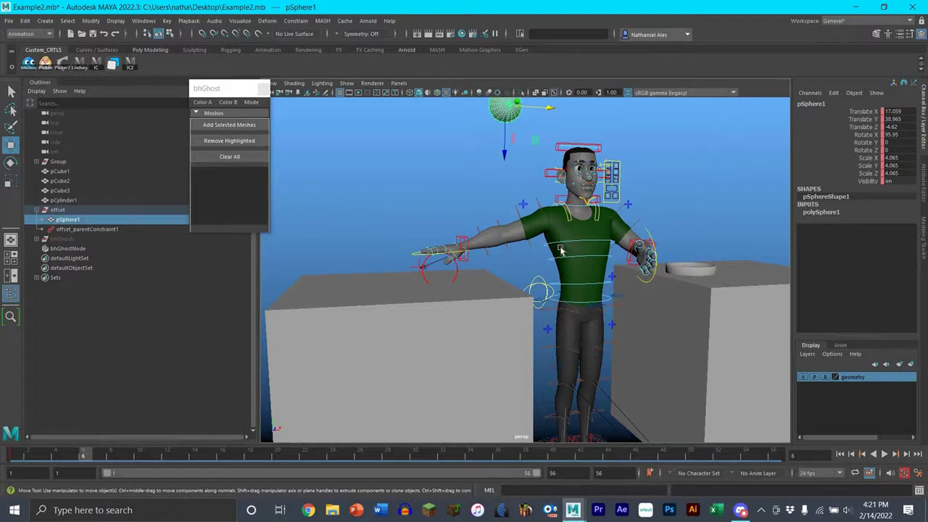
{"action": "key", "text": "s"}
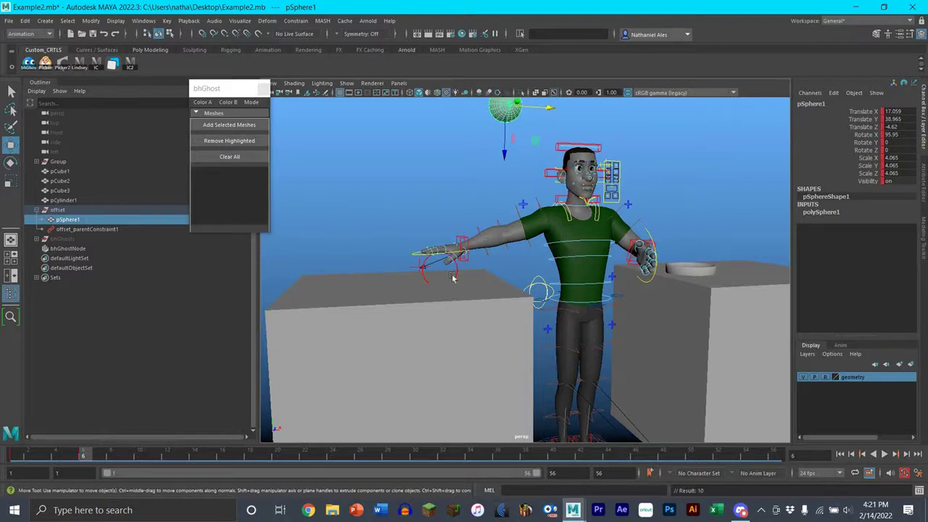
- Key pSphere1 at frame 5 to hold its starting values, and return to frame 6
{"action": "left_click", "coordinate": [76, 457]}
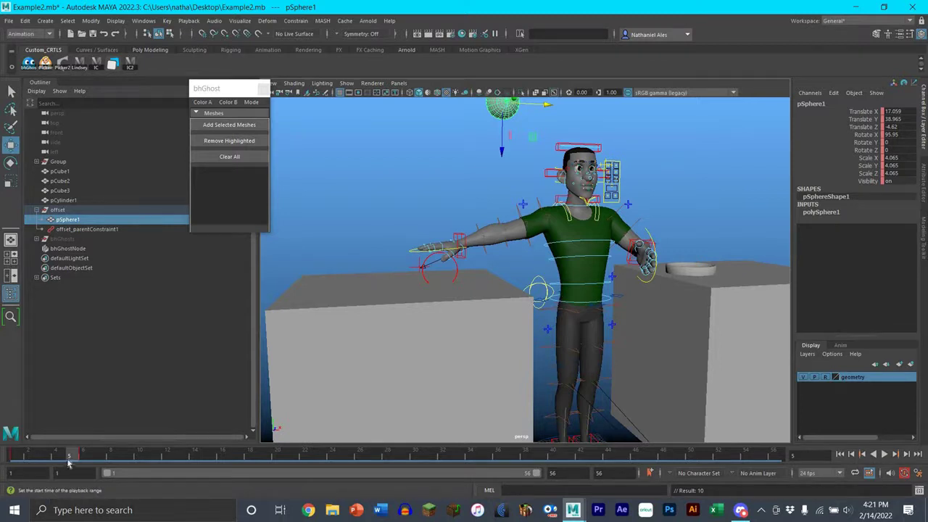
{"action": "key", "text": "alt+v"}
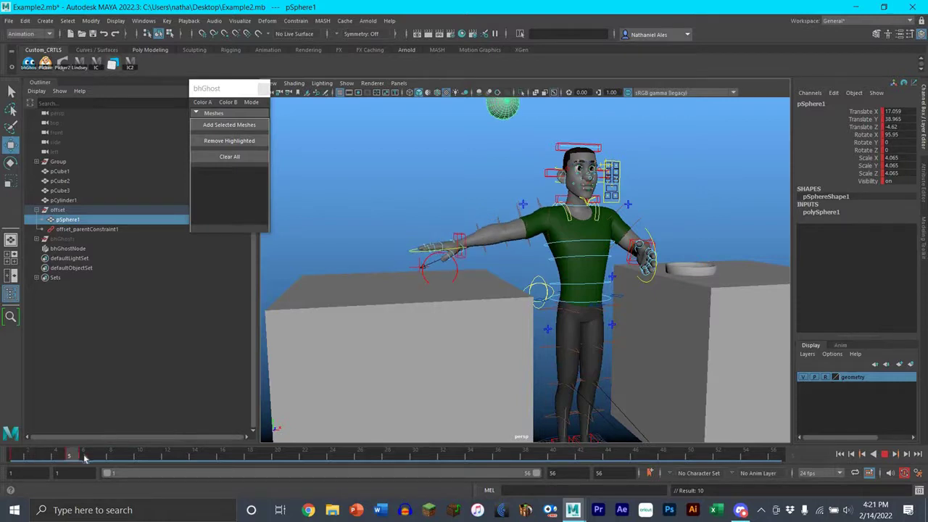
{"action": "key", "text": "alt+v"}
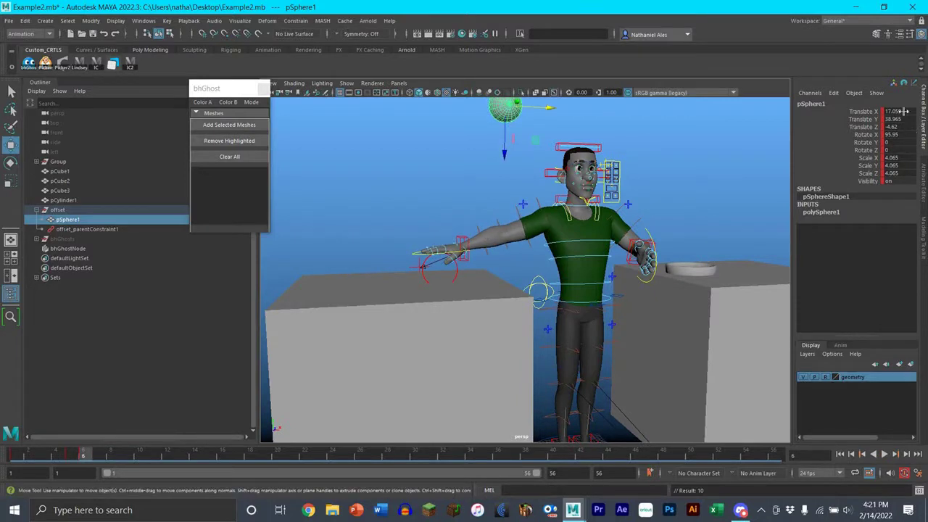
- Set pSphere1's Translate X, Y, Z and Rotate X to 0 at frame 6
{"action": "left_click_drag", "start_coordinate": [905, 111], "coordinate": [905, 135]}
{"action": "type", "text": "0"}
{"action": "key", "text": "Return"}
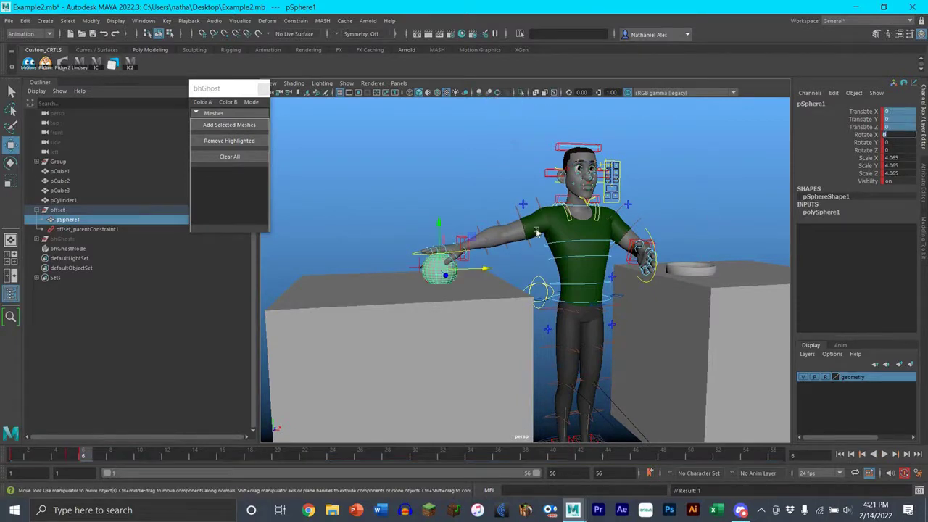
{"action": "middle_click_drag", "start_coordinate": [397, 298], "coordinate": [422, 317], "text": "alt"}
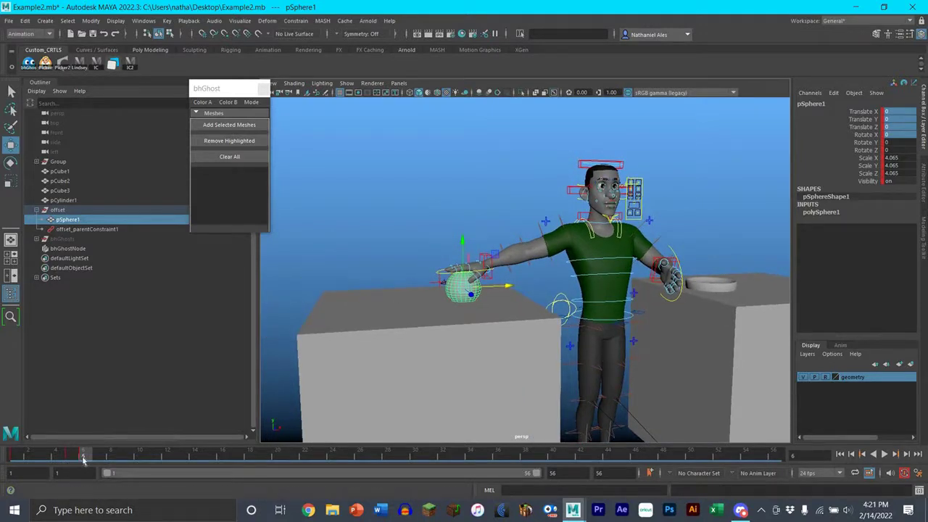
- Play the animation from frame 1 and stop at frame 5 to check the sphere's transition from the table into the right hand
{"action": "key", "text": "alt+v"}
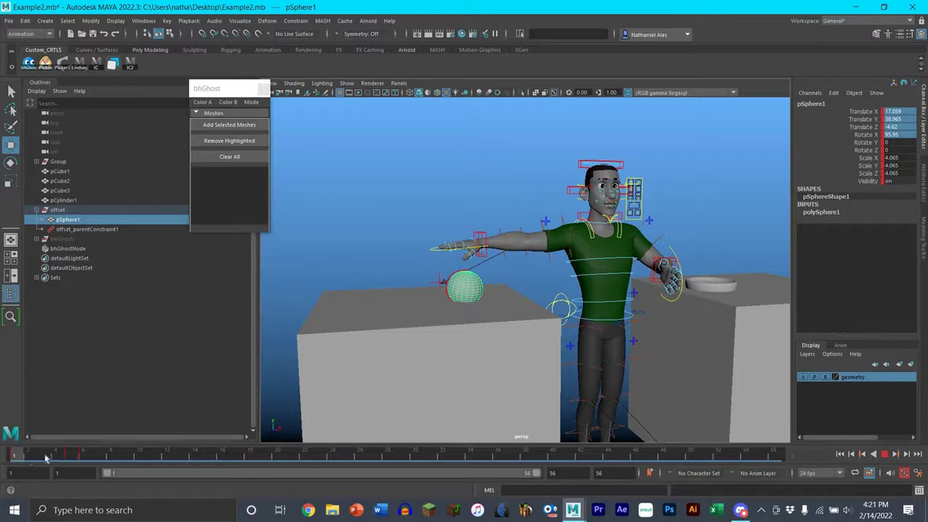
{"action": "key", "text": "alt+v"}
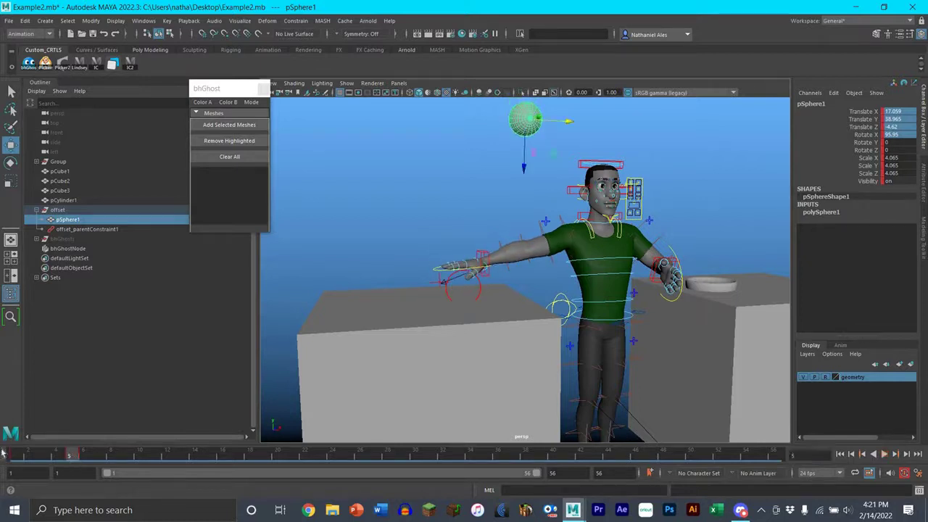
{"action": "left_click", "coordinate": [4, 453]}
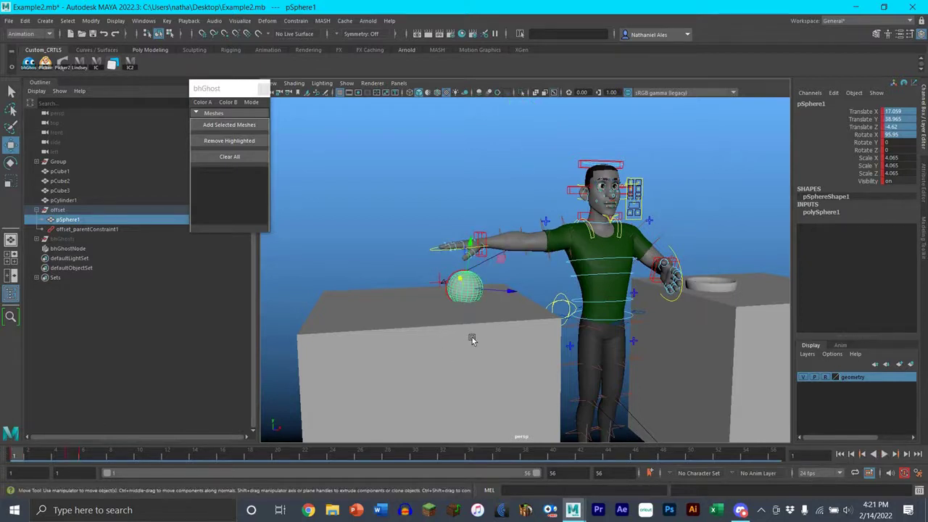
{"action": "middle_click_drag", "start_coordinate": [472, 339], "coordinate": [476, 366], "text": "alt"}
{"action": "left_click_drag", "start_coordinate": [476, 366], "coordinate": [456, 371], "text": "alt"}
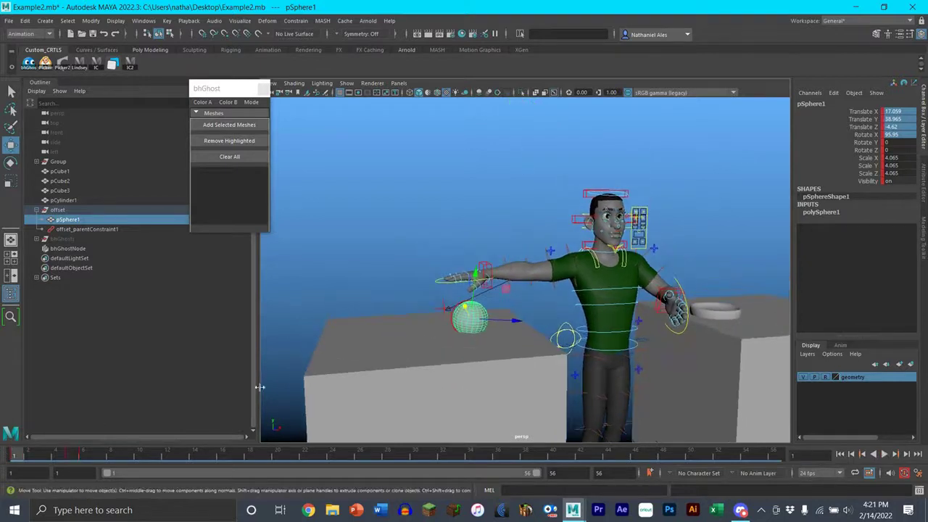
{"action": "key", "text": "alt+v"}
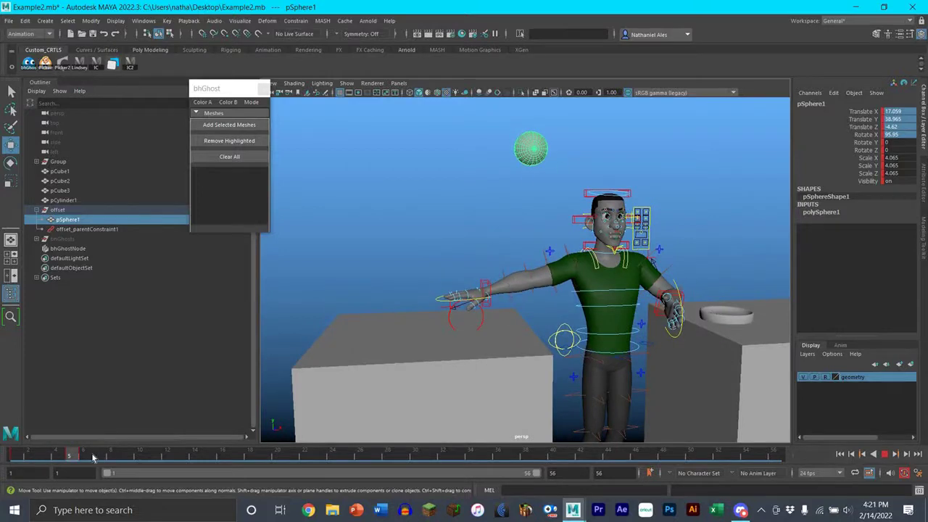
{"action": "key", "text": "alt+v"}
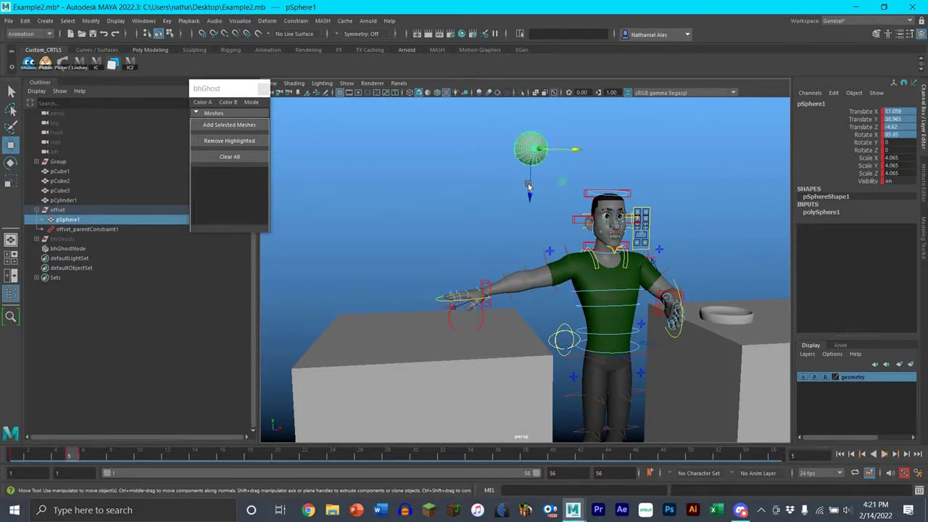
- Try to reposition and key pSphere1 over the ghost outline at frame 5, at about Translate X -0.037, Y 0.43, Z 2.062
{"action": "left_click_drag", "start_coordinate": [586, 289], "coordinate": [489, 348]}
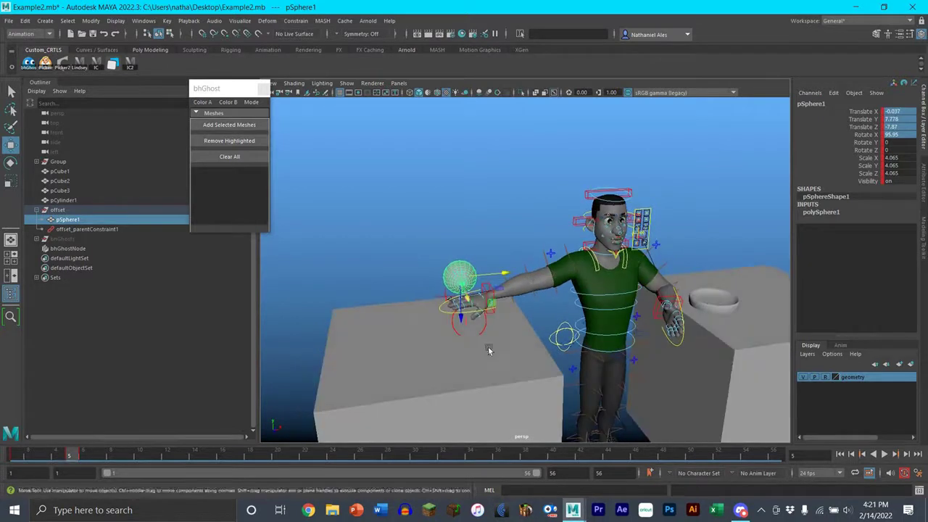
{"action": "left_click_drag", "start_coordinate": [466, 300], "coordinate": [472, 364]}
{"action": "key", "text": "s"}
{"action": "left_click_drag", "start_coordinate": [521, 323], "coordinate": [605, 362], "text": "alt"}
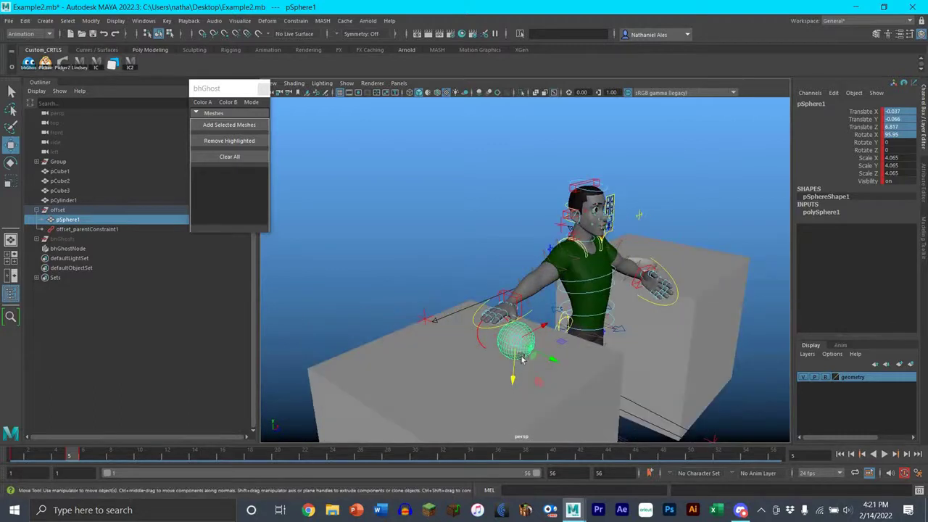
{"action": "left_click_drag", "start_coordinate": [549, 356], "coordinate": [511, 331]}
{"action": "left_click_drag", "start_coordinate": [511, 330], "coordinate": [444, 284], "text": "alt"}
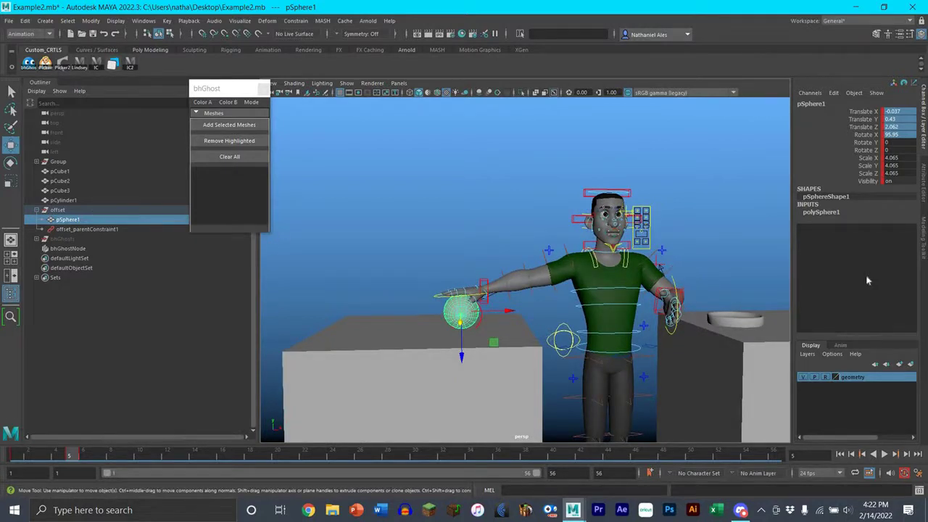
- Undo the sphere's repositioning at frame 5 and select the offset group's parent constraint
{"action": "key", "text": "Up"}
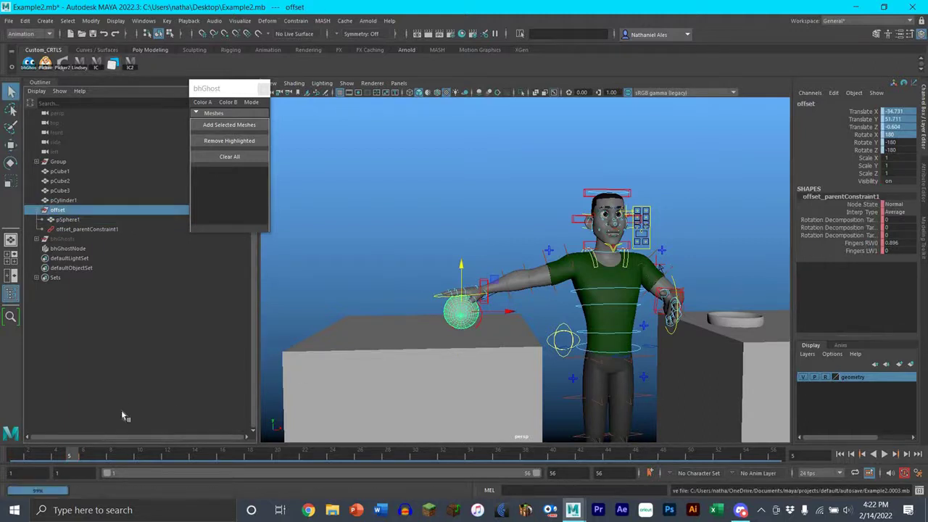
{"action": "key", "text": "w"}
{"action": "key", "text": "ctrl+z"}
{"action": "key", "text": "ctrl+z"}
{"action": "key", "text": "ctrl+z"}
{"action": "key", "text": "ctrl+z"}
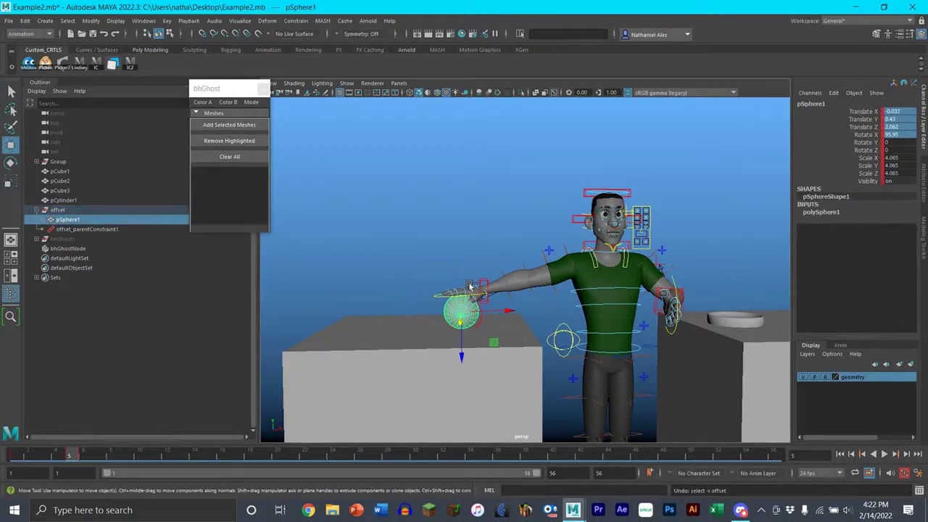
{"action": "left_click", "coordinate": [87, 229]}
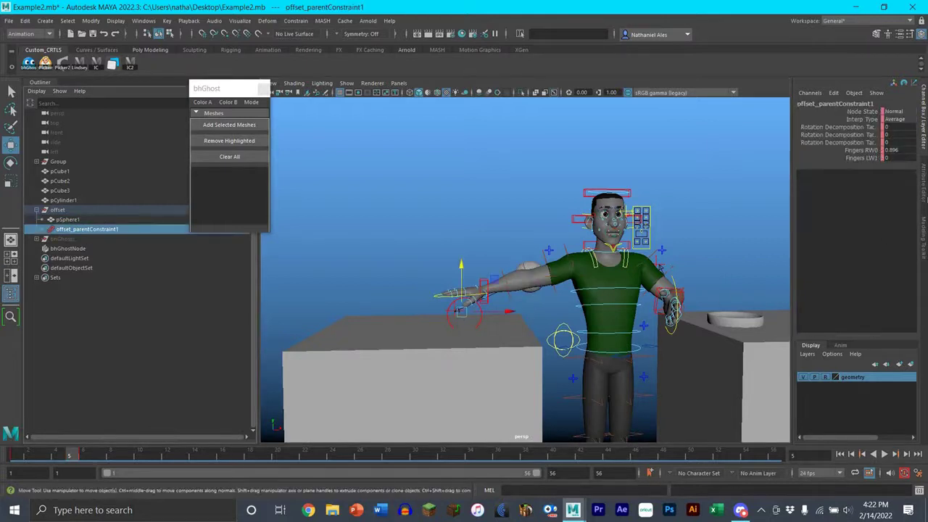
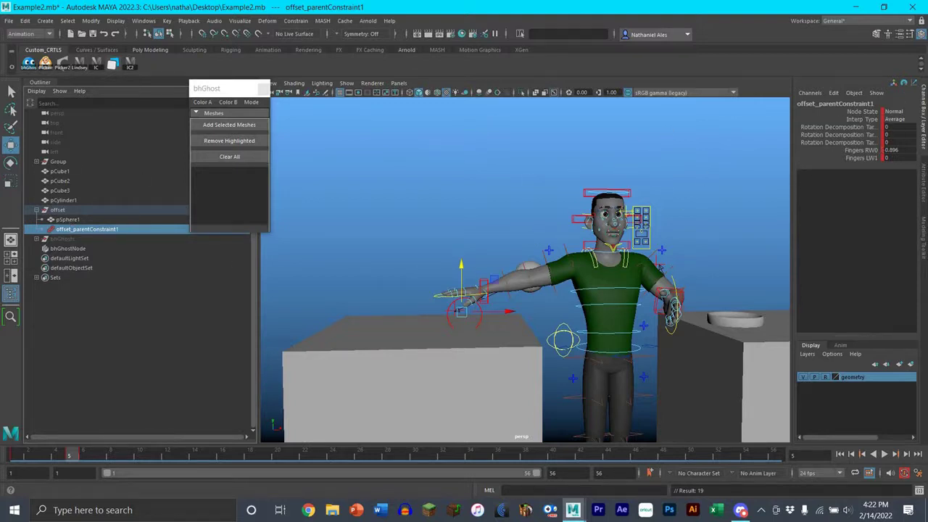
- Set the Fingers RW0 weight of the sphere's offset parent constraint to 0 at frame 5
{"action": "left_click", "coordinate": [898, 150]}
{"action": "type", "text": "0"}
{"action": "key", "text": "Return"}
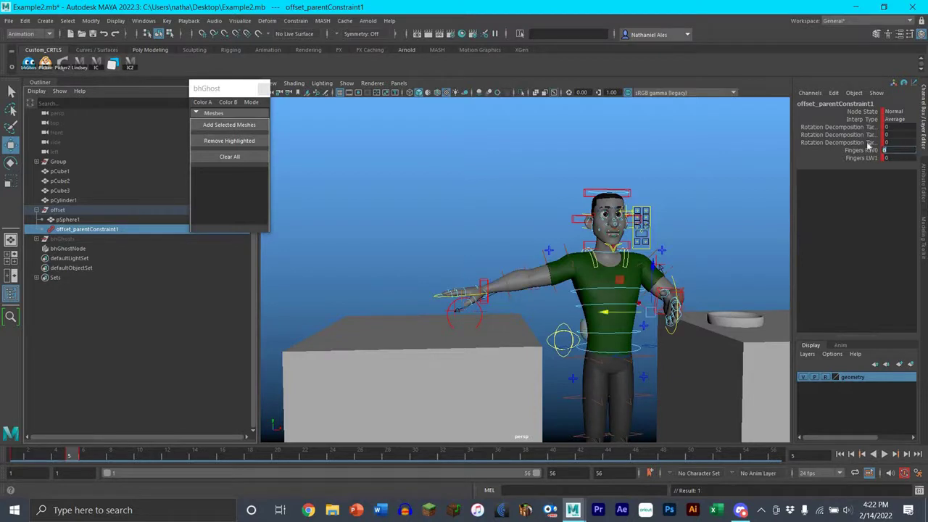
{"action": "left_click", "coordinate": [866, 150]}
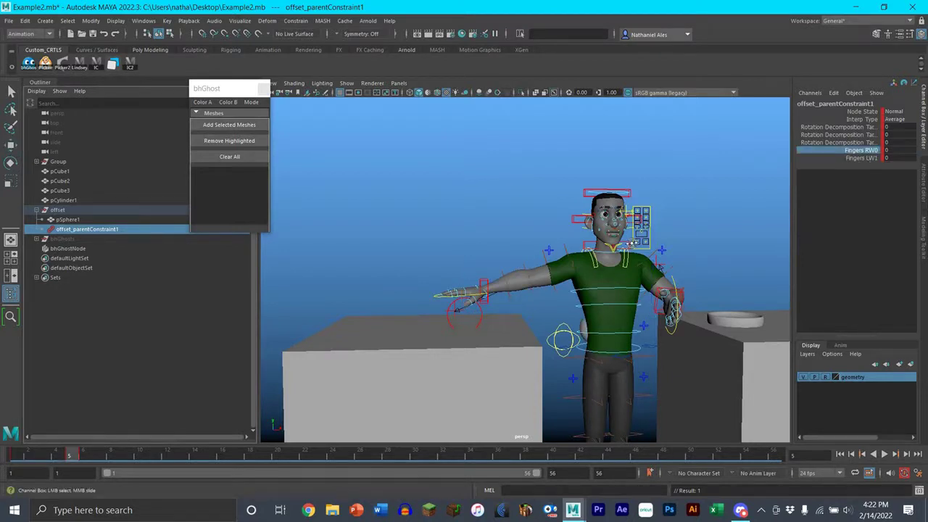
- Delete the sphere's key at frame 5 and play the animation briefly
{"action": "left_click_drag", "start_coordinate": [656, 261], "coordinate": [578, 296], "text": "alt"}
{"action": "left_click", "coordinate": [571, 304]}
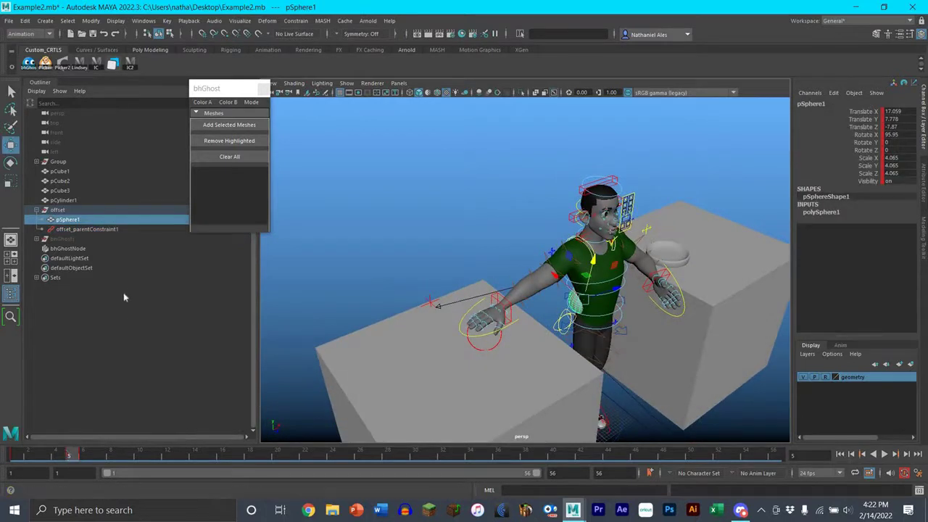
{"action": "right_click", "coordinate": [67, 453]}
{"action": "left_click", "coordinate": [94, 298]}
{"action": "left_click_drag", "start_coordinate": [511, 347], "coordinate": [460, 324], "text": "alt"}
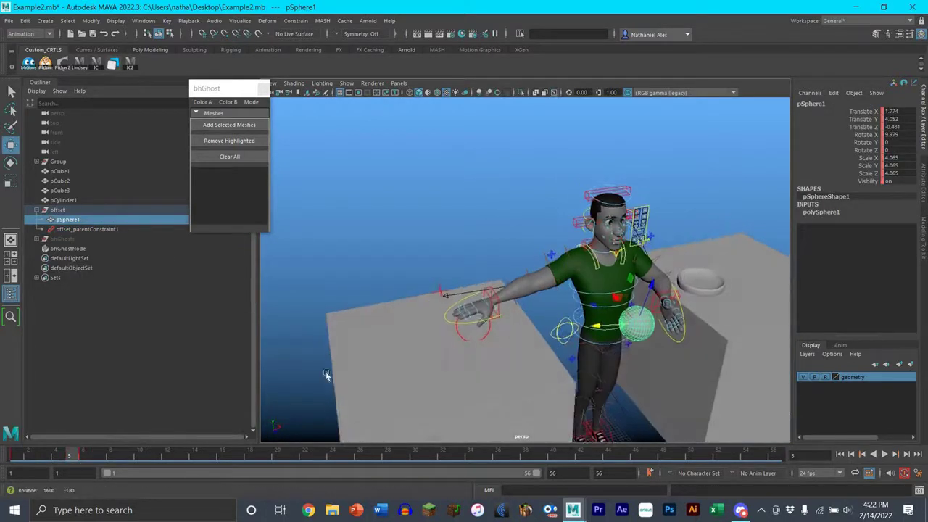
{"action": "key", "text": "alt+v"}
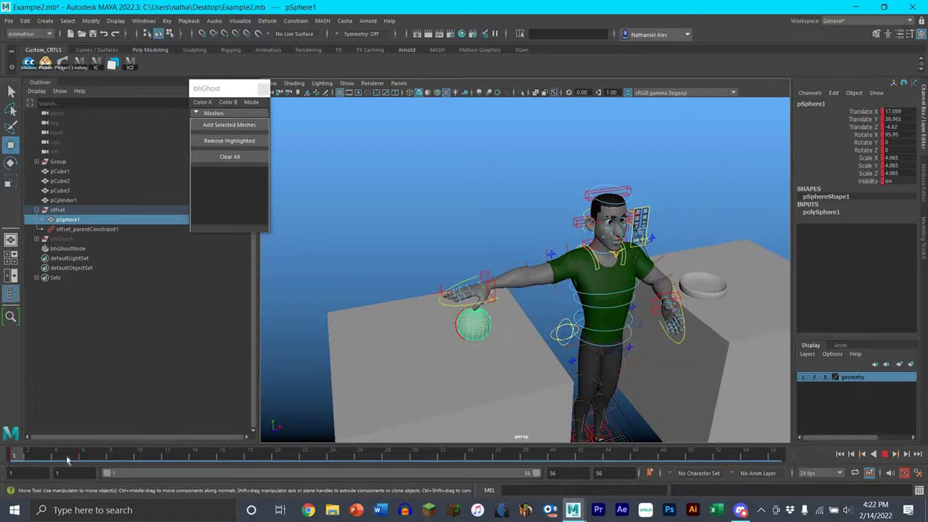
- Copy the sphere's key from frame 1 and paste it at frame 5
{"action": "left_click", "coordinate": [17, 451]}
{"action": "right_click", "coordinate": [17, 451]}
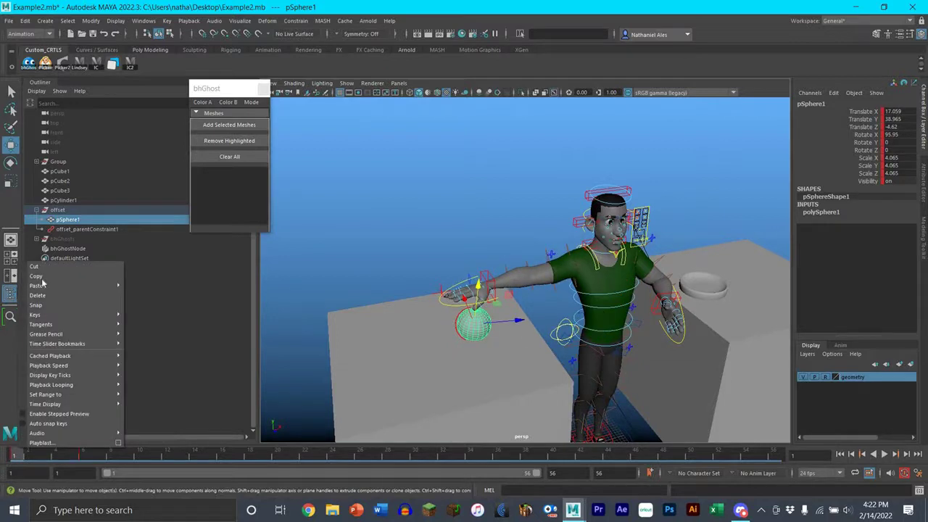
{"action": "left_click", "coordinate": [51, 279]}
{"action": "left_click", "coordinate": [69, 454]}
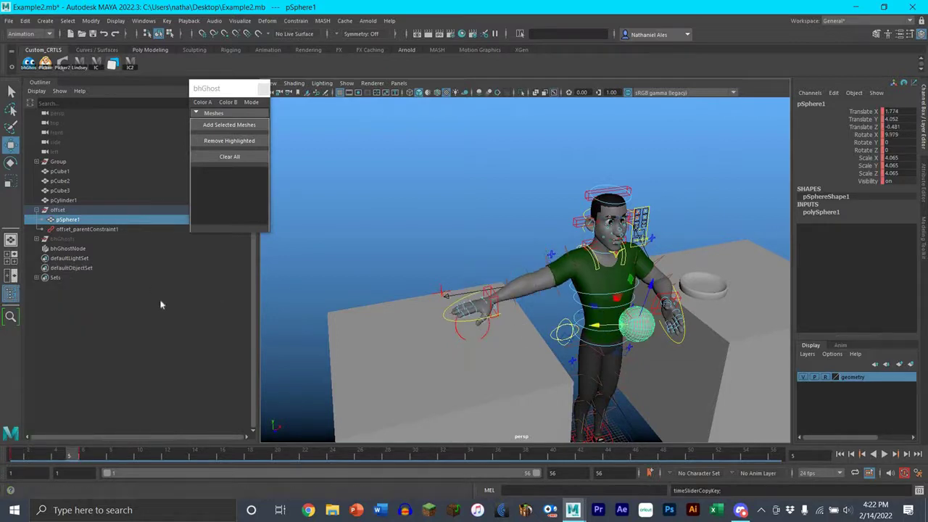
{"action": "right_click", "coordinate": [69, 454]}
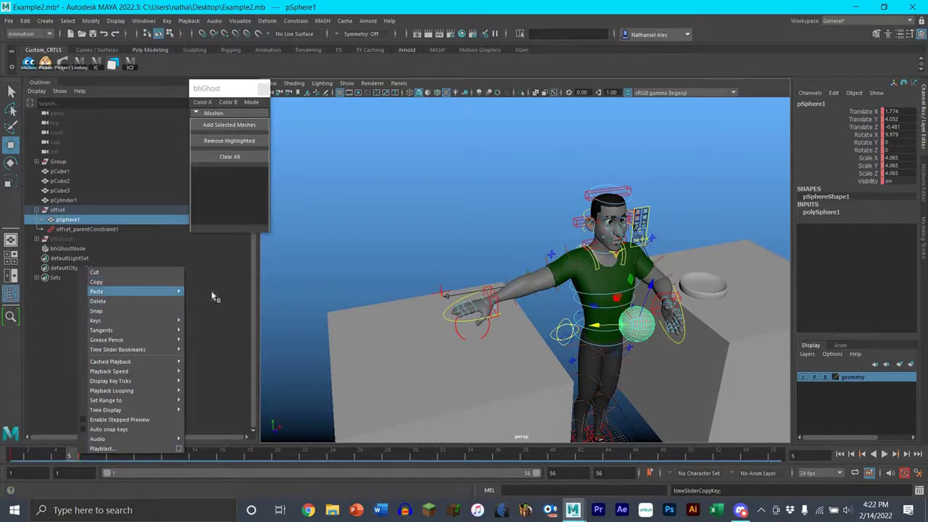
{"action": "mouse_move", "coordinate": [174, 292]}
{"action": "left_click", "coordinate": [214, 293]}
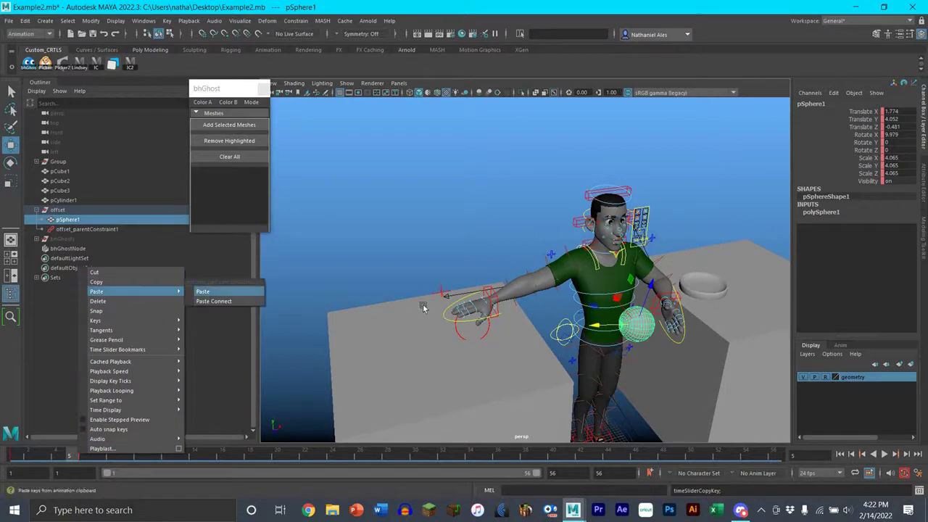
- Examine the ball's pickup between frames 5 and 6, comparing the parent constraint weights and the sphere's channels
{"action": "left_click_drag", "start_coordinate": [464, 311], "coordinate": [436, 318], "text": "alt"}
{"action": "middle_click_drag", "start_coordinate": [458, 306], "coordinate": [448, 328], "text": "alt"}
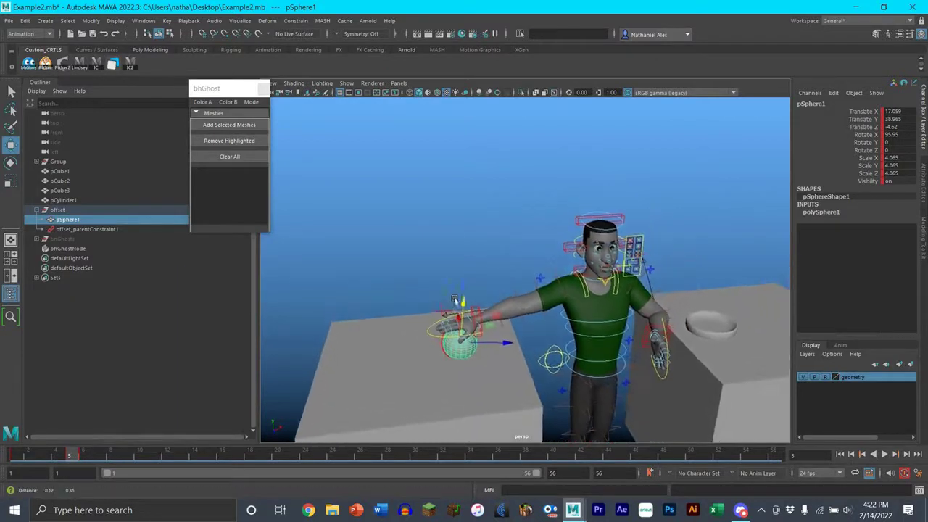
{"action": "left_click_drag", "start_coordinate": [320, 373], "coordinate": [311, 353], "text": "alt"}
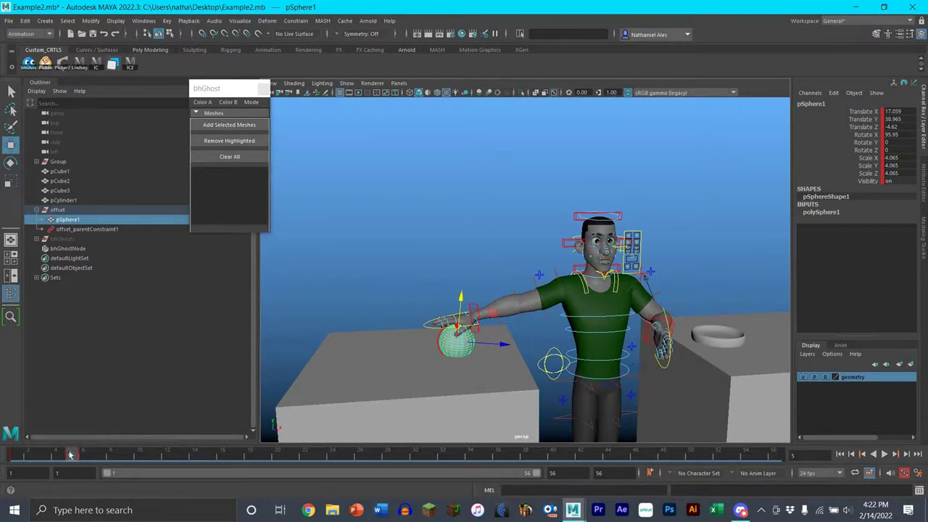
{"action": "mouse_move", "coordinate": [74, 456]}
{"action": "left_mouse_down"}
{"action": "mouse_move", "coordinate": [83, 454]}
{"action": "mouse_move", "coordinate": [75, 460]}
{"action": "left_mouse_up"}
{"action": "key", "text": "Right"}
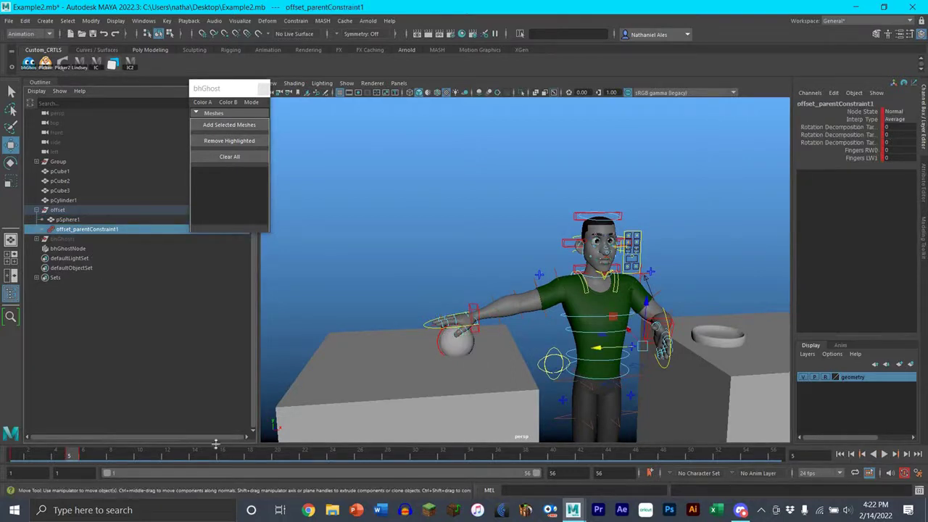
{"action": "left_click", "coordinate": [85, 455]}
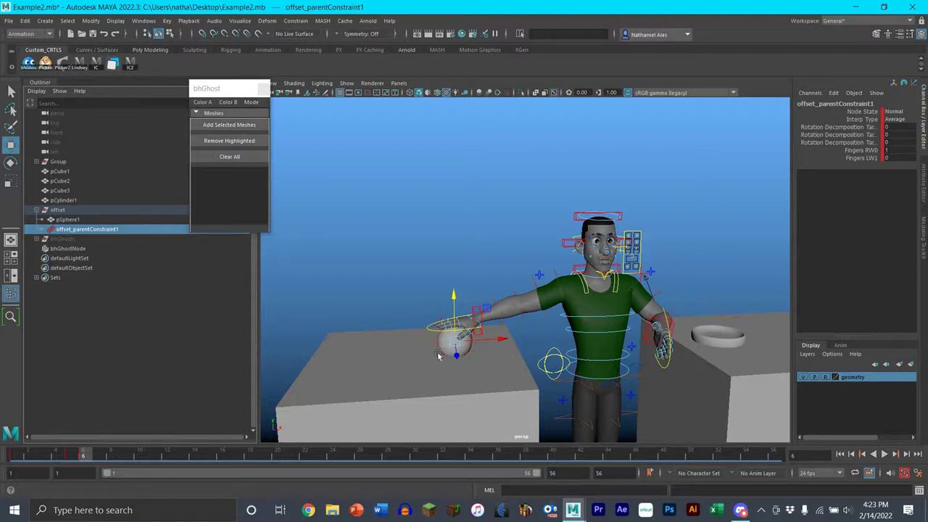
{"action": "left_click", "coordinate": [68, 219]}
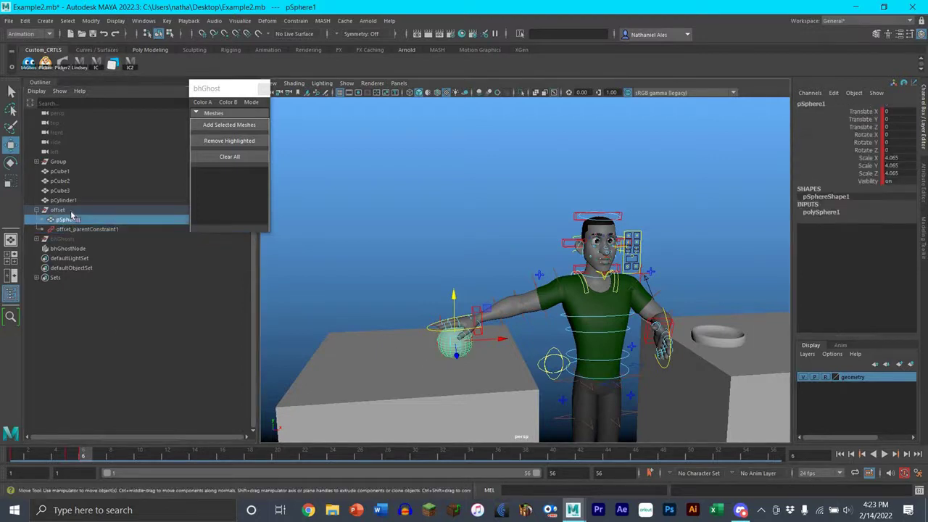
{"action": "left_click", "coordinate": [71, 210]}
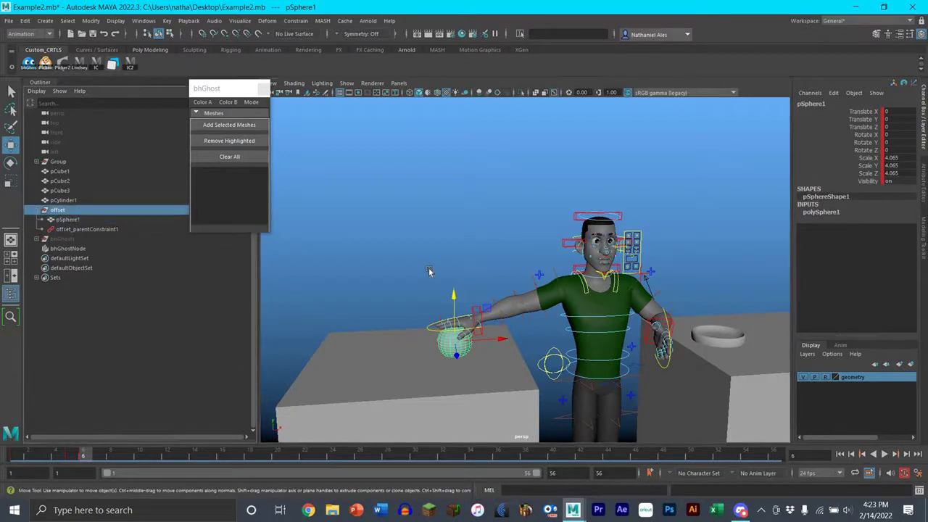
- Try rotating the right arm's IK control at frame 6 to test the ball's attachment, and undo the rotation
{"action": "left_click", "coordinate": [482, 313]}
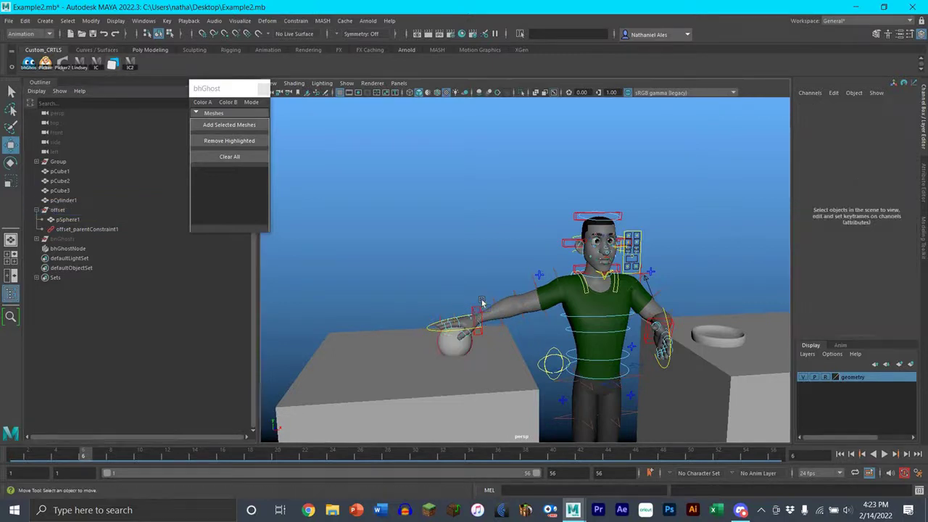
{"action": "left_click", "coordinate": [480, 310]}
{"action": "key", "text": "e"}
{"action": "left_click_drag", "start_coordinate": [482, 278], "coordinate": [493, 282]}
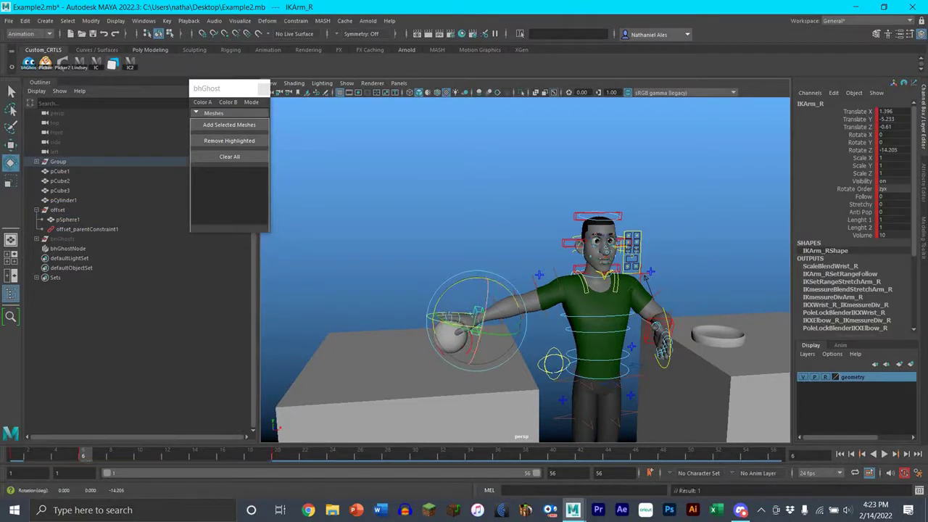
{"action": "key", "text": "ctrl+z"}
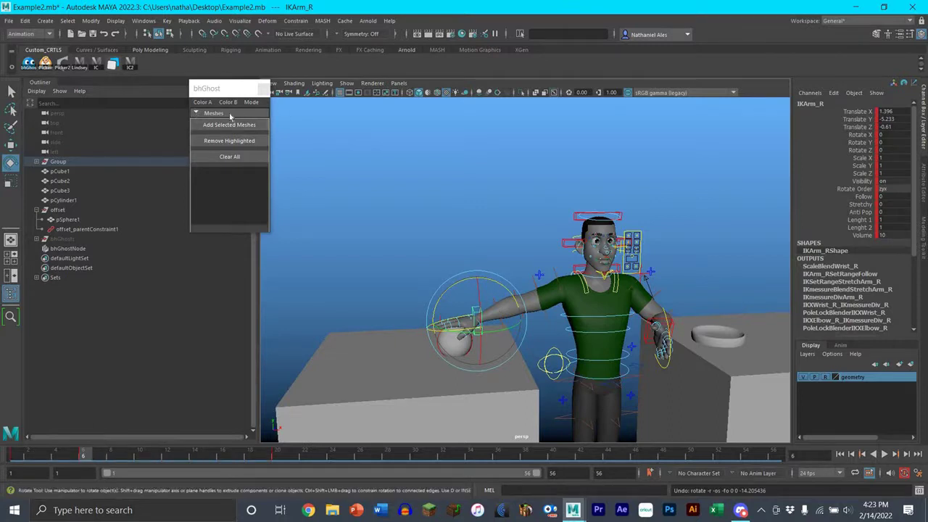
- Remove all bhGhost ghosts from the scene and close the bhGhost window
{"action": "left_click", "coordinate": [212, 113]}
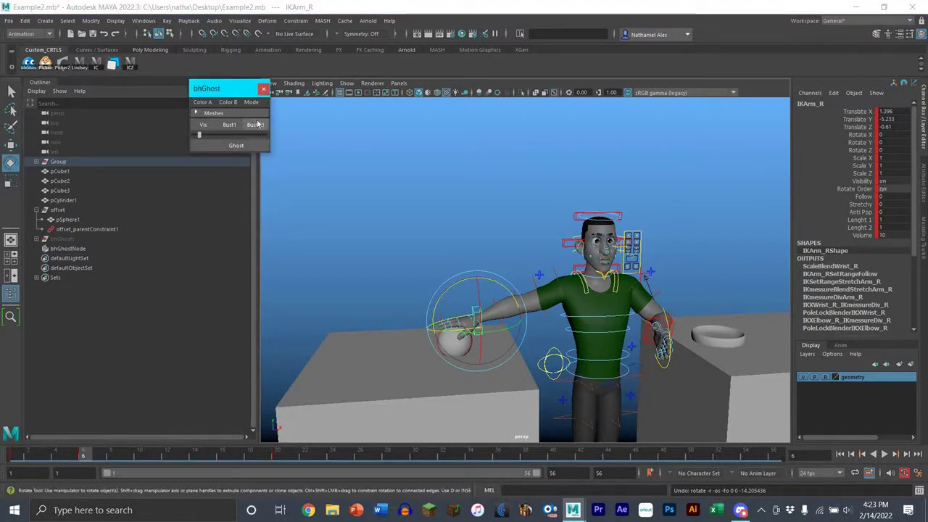
{"action": "left_click", "coordinate": [255, 126]}
{"action": "left_click", "coordinate": [263, 88]}
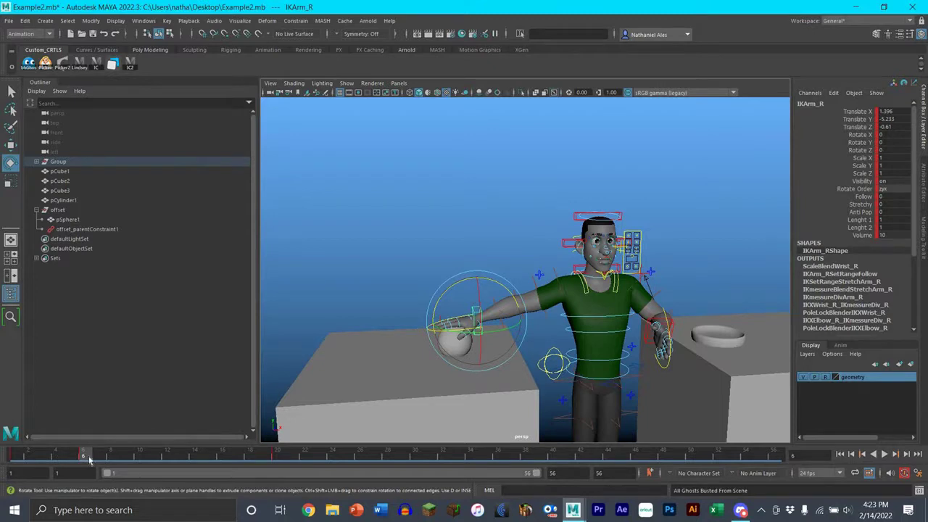
- Play the animation and examine the ball between both hands up close at frame 20
{"action": "key", "text": "alt+v"}
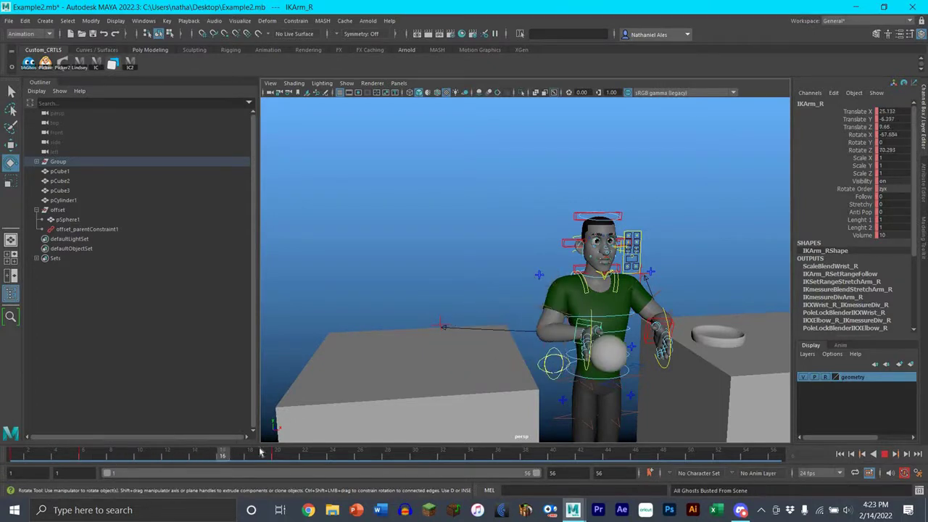
{"action": "key", "text": "alt+v"}
{"action": "scroll", "coordinate": [635, 354], "scroll_direction": "up", "scroll_amount": 10}
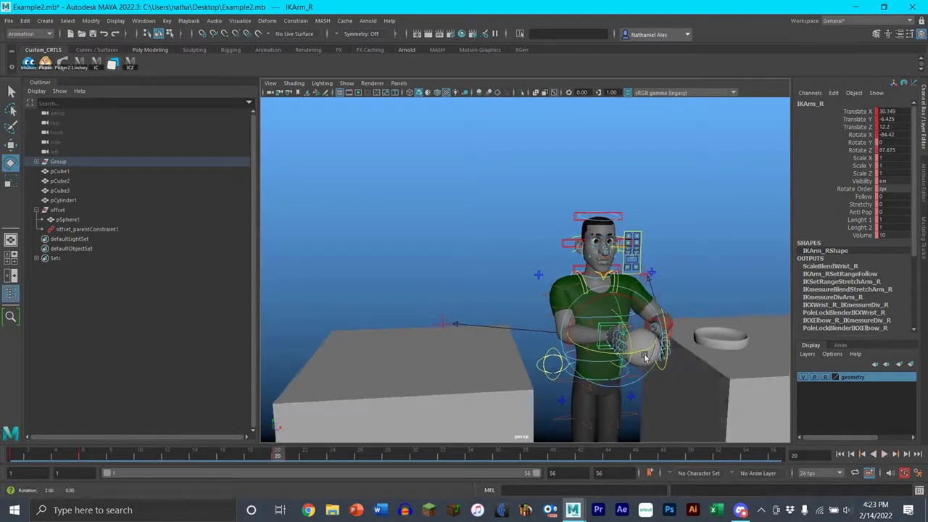
{"action": "scroll", "coordinate": [637, 354], "scroll_direction": "up", "scroll_amount": 3}
{"action": "scroll", "coordinate": [551, 314], "scroll_direction": "down", "scroll_amount": 8}
{"action": "left_click_drag", "start_coordinate": [434, 258], "coordinate": [355, 363], "text": "alt"}
{"action": "middle_click_drag", "start_coordinate": [355, 363], "coordinate": [307, 343], "text": "alt"}
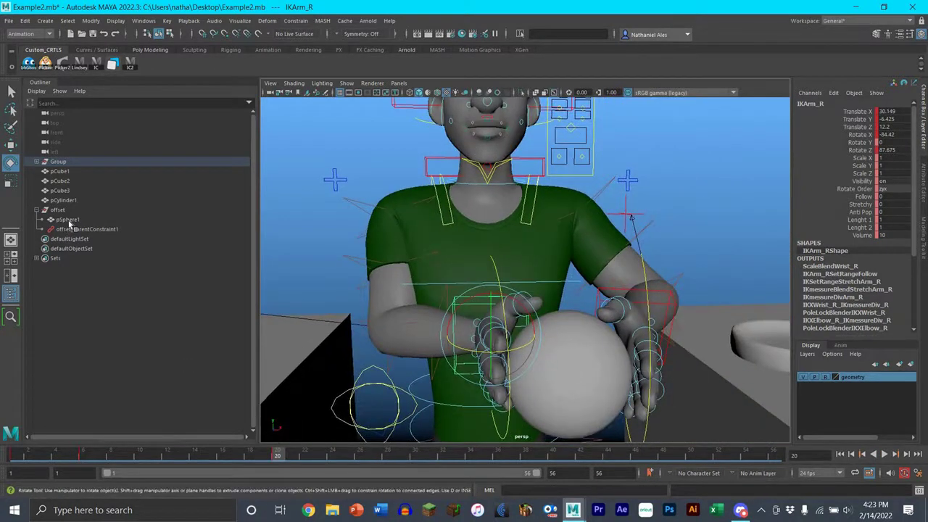
- Key the sphere at frame 20 and its offset parent constraint at frame 19
{"action": "key", "text": "ctrl+z"}
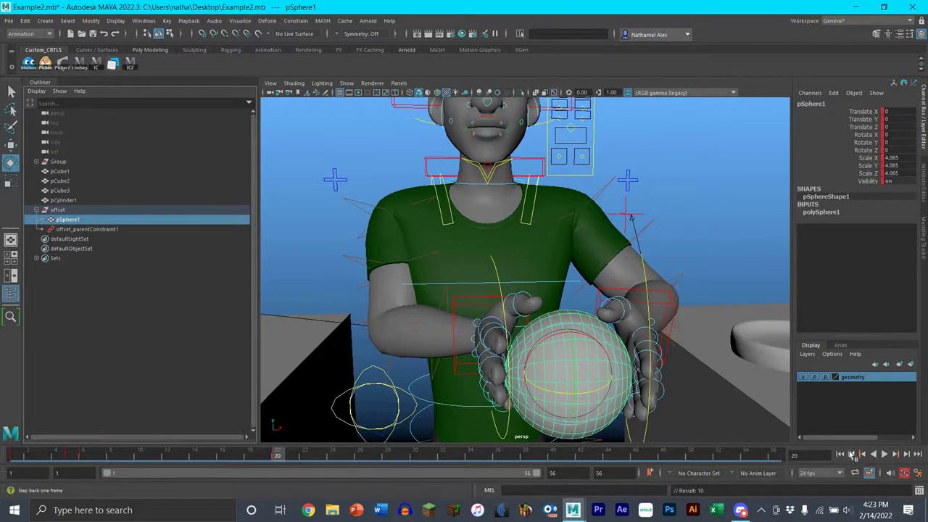
{"action": "left_click", "coordinate": [852, 454]}
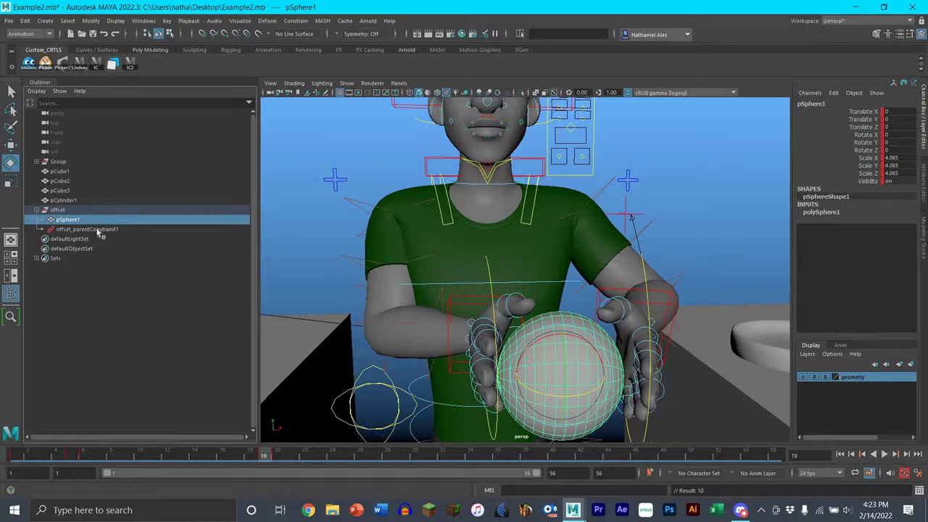
{"action": "key", "text": "Right"}
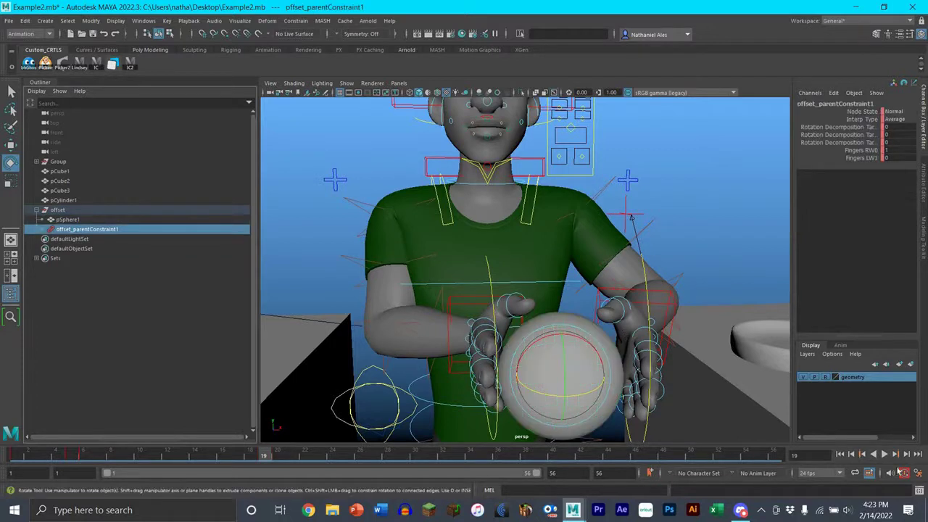
{"action": "key", "text": "s"}
{"action": "left_click", "coordinate": [918, 455]}
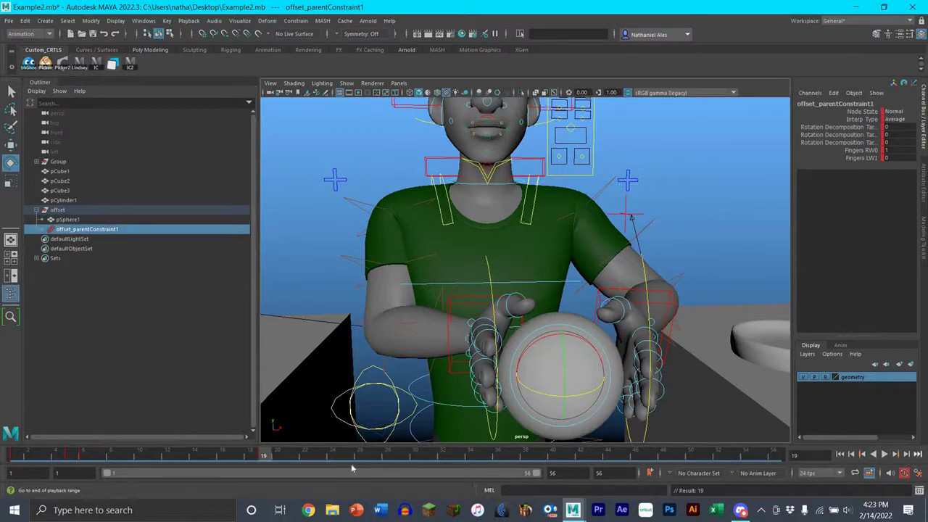
- At frame 20, set the parent constraint's Fingers RW0 weight to 0 and Fingers LW1 weight to 1
{"action": "left_click", "coordinate": [276, 456]}
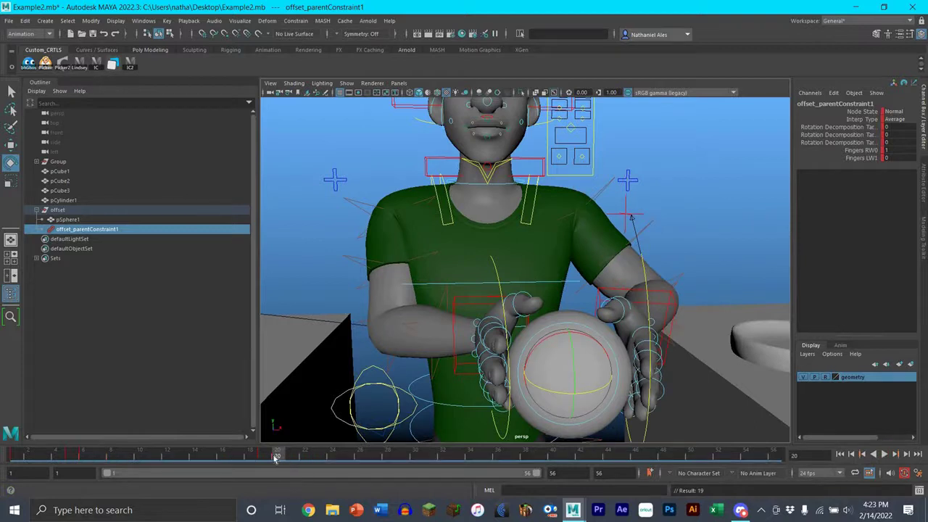
{"action": "left_click_drag", "start_coordinate": [269, 458], "coordinate": [276, 458]}
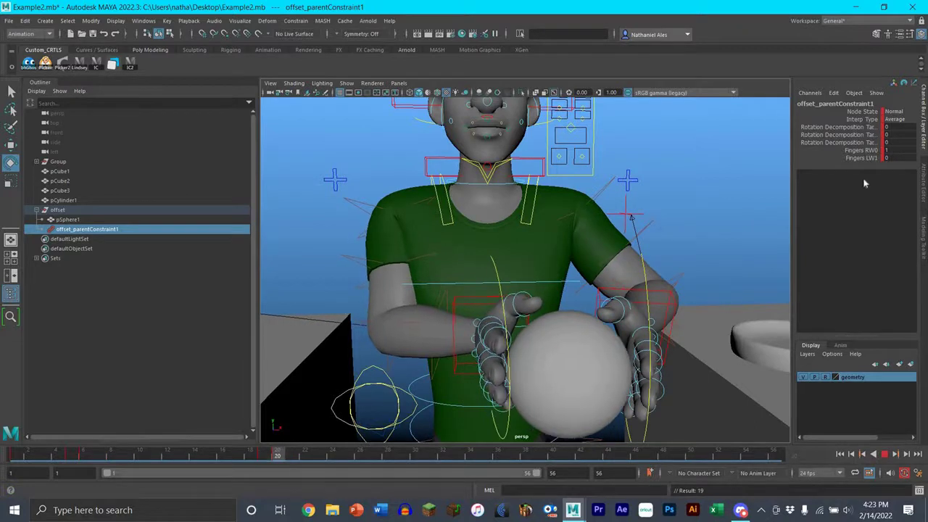
{"action": "key", "text": "alt+v"}
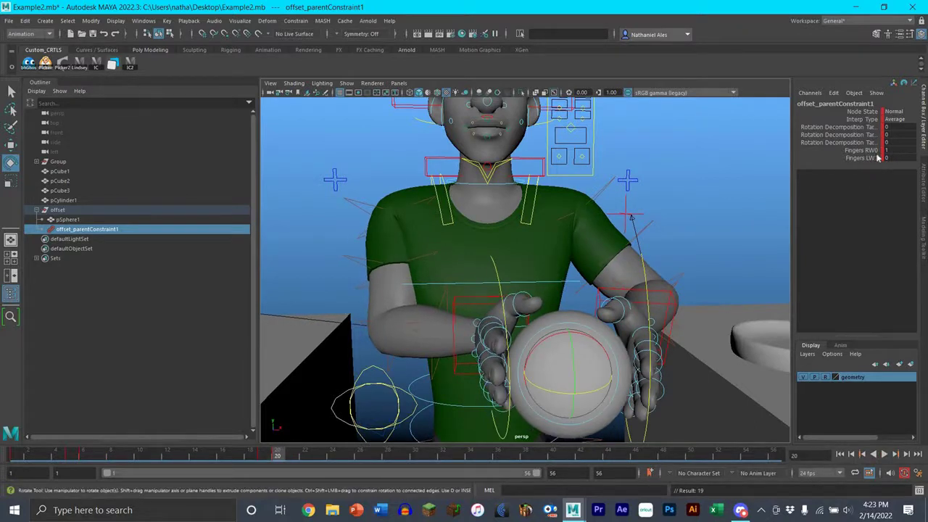
{"action": "double_click", "coordinate": [889, 150]}
{"action": "key", "text": "Tab"}
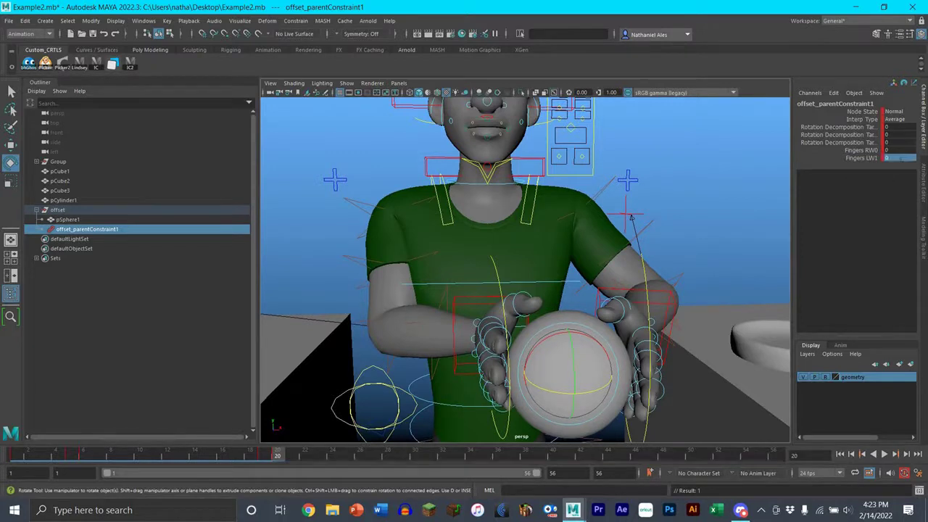
{"action": "type", "text": "0"}
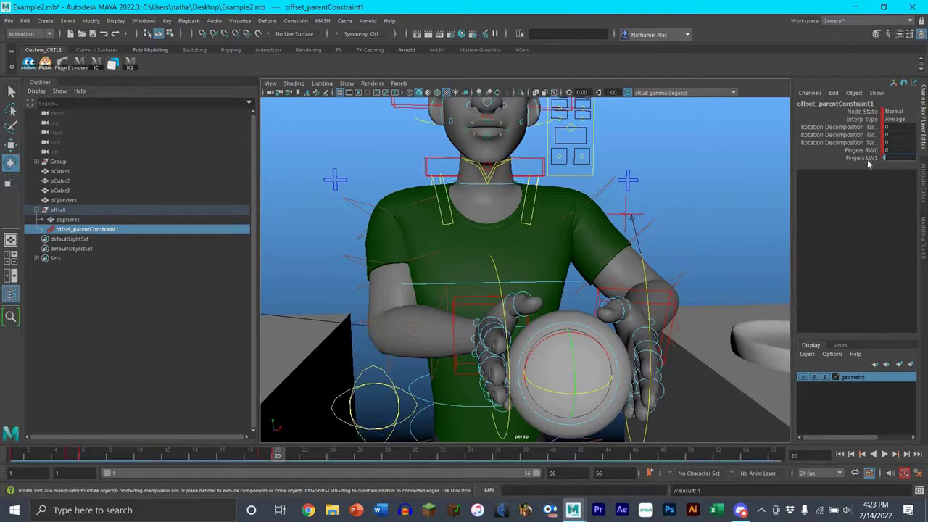
{"action": "key", "text": "Return"}
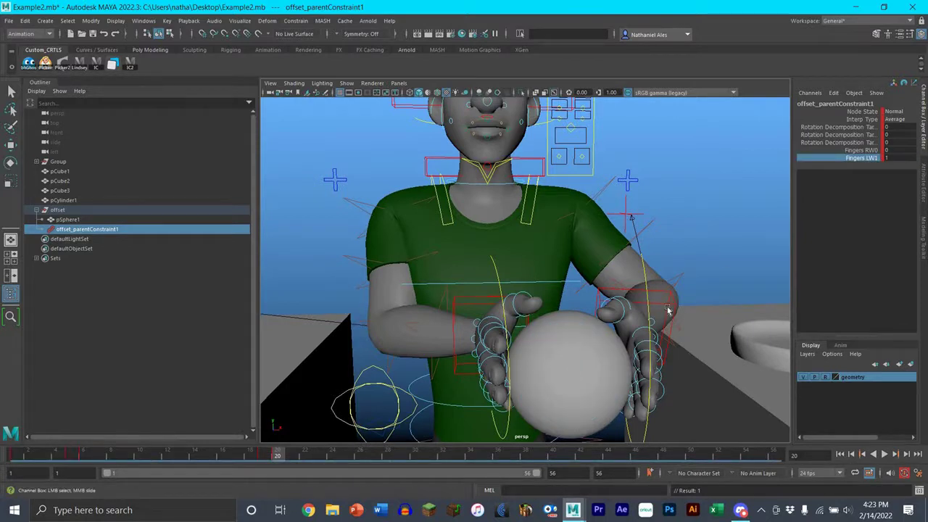
- Rotate the left arm's IK control at frame 20 to test whether the ball follows the left hand
{"action": "left_click", "coordinate": [668, 305]}
{"action": "key", "text": "e"}
{"action": "left_click_drag", "start_coordinate": [635, 352], "coordinate": [278, 456]}
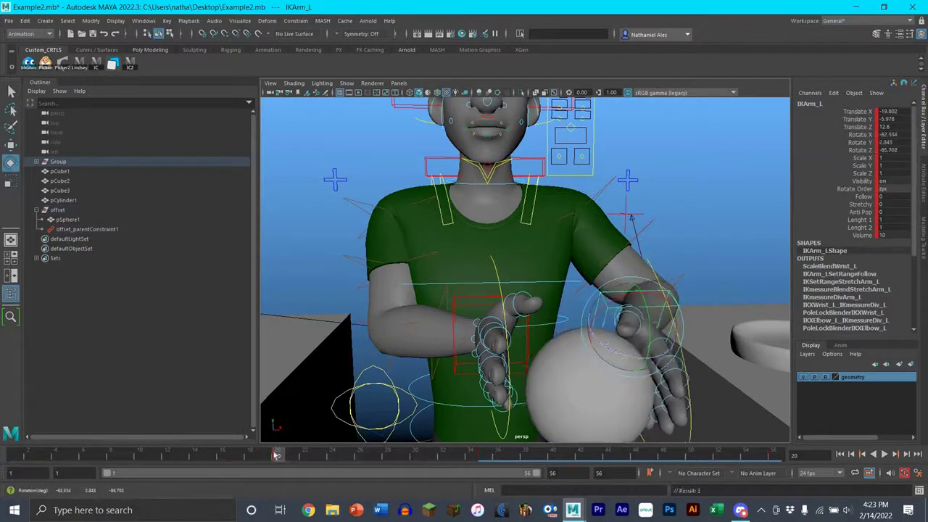
- Undo the left arm control's test rotation and play the animation to review the ball's pass between the hands
{"action": "key", "text": "ctrl+z"}
{"action": "key", "text": "alt+v"}
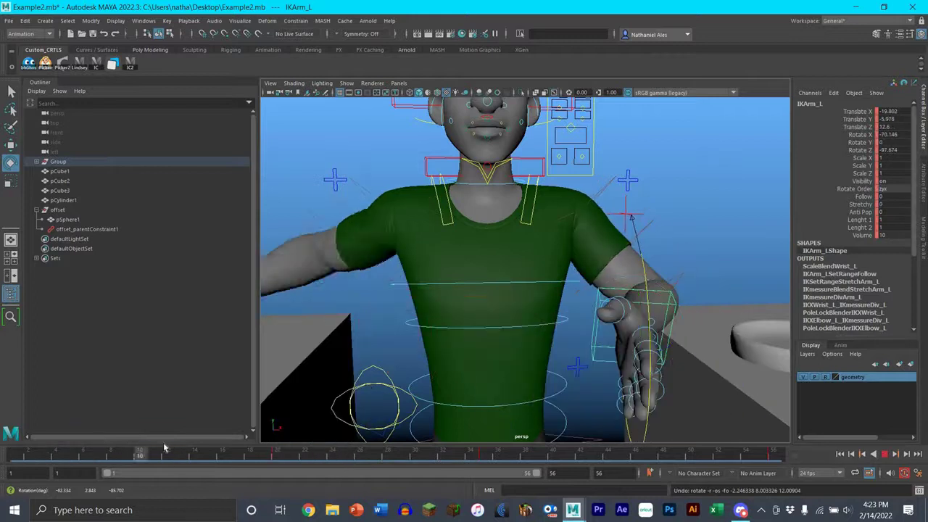
{"action": "key", "text": "alt+v"}
{"action": "scroll", "coordinate": [356, 360], "scroll_direction": "down", "scroll_amount": 10}
{"action": "key", "text": "f"}
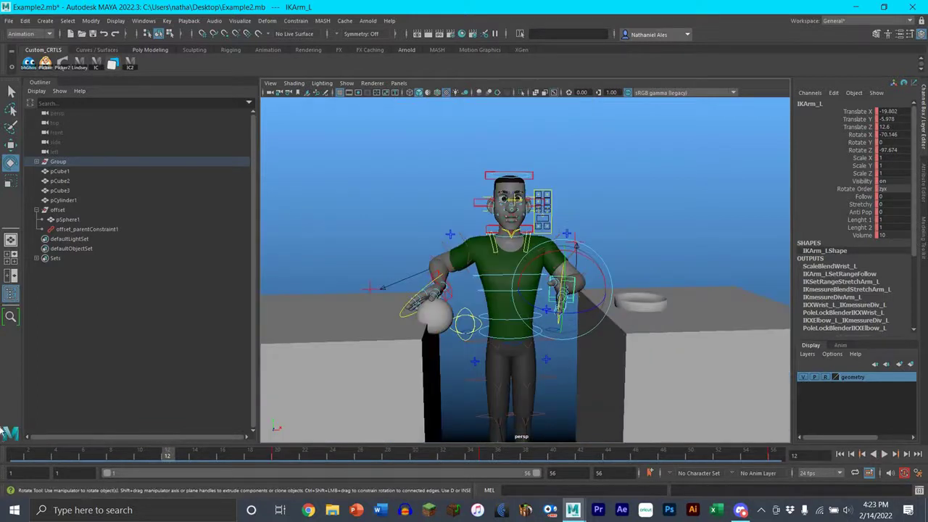
{"action": "key", "text": "alt+v"}
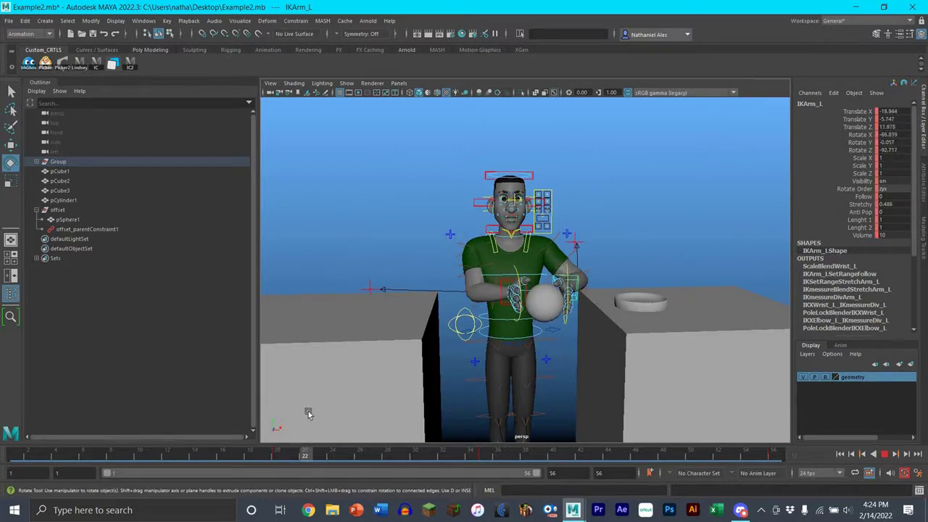
- Go to frame 35 and examine up close how the ball sits under the left hand above the dish
{"action": "left_click", "coordinate": [314, 451]}
{"action": "mouse_move", "coordinate": [394, 455]}
{"action": "left_mouse_down"}
{"action": "mouse_move", "coordinate": [472, 457]}
{"action": "mouse_move", "coordinate": [497, 472]}
{"action": "mouse_move", "coordinate": [485, 467]}
{"action": "left_mouse_up"}
{"action": "middle_click_drag", "start_coordinate": [617, 320], "coordinate": [517, 346], "text": "alt"}
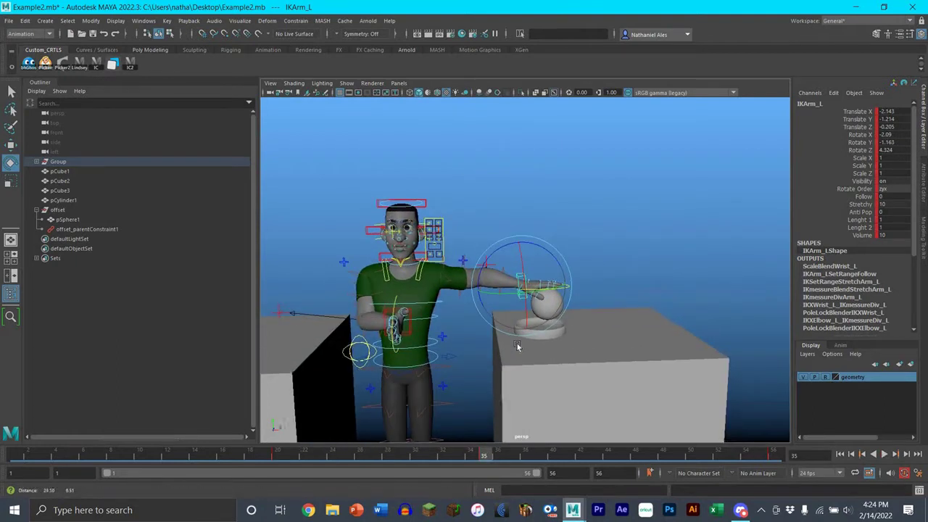
{"action": "scroll", "coordinate": [519, 348], "scroll_direction": "up", "scroll_amount": 8}
{"action": "left_click_drag", "start_coordinate": [511, 337], "coordinate": [556, 339], "text": "alt"}
{"action": "scroll", "coordinate": [511, 336], "scroll_direction": "down", "scroll_amount": 10}
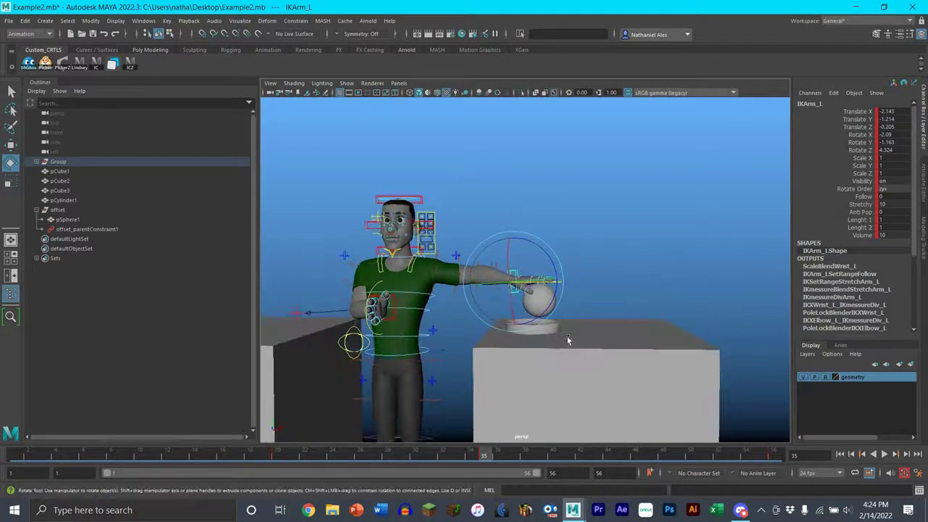
{"action": "scroll", "coordinate": [576, 345], "scroll_direction": "up", "scroll_amount": 5}
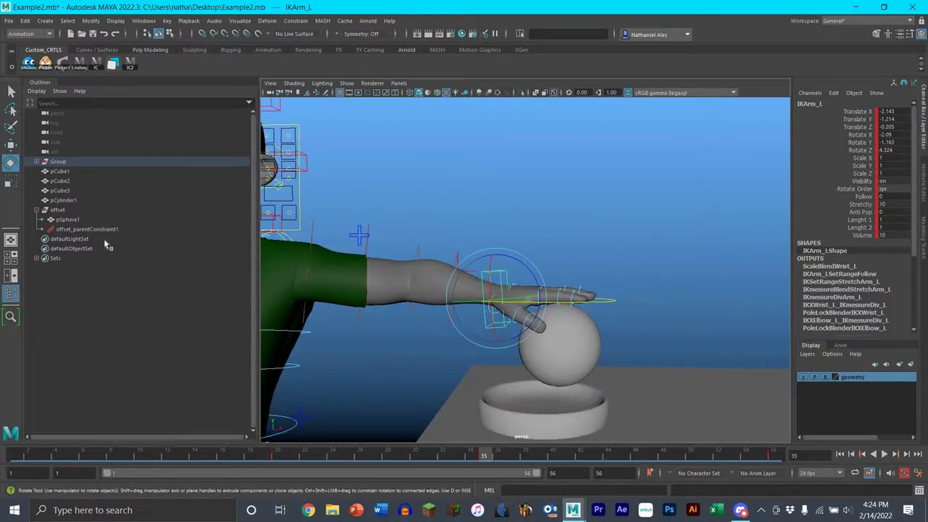
- Key the offset parent constraint and the sphere at frame 35
{"action": "left_click", "coordinate": [555, 422]}
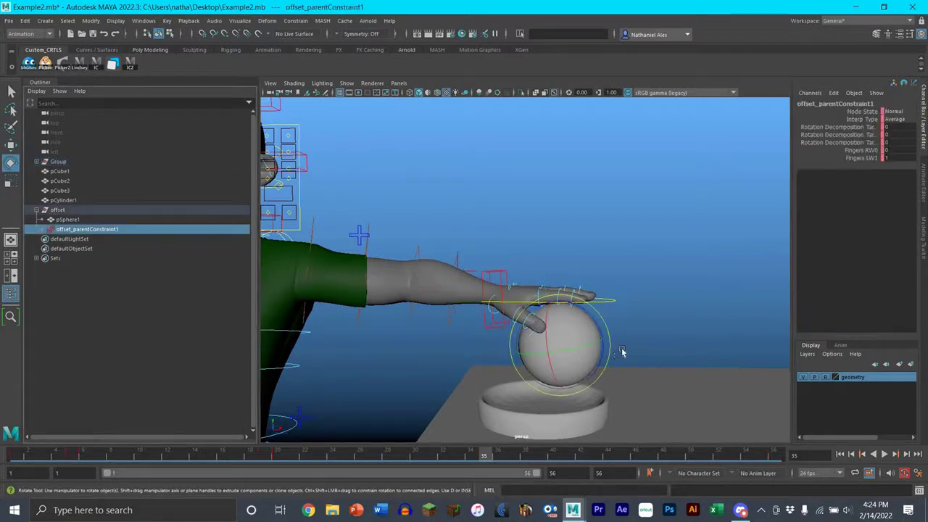
{"action": "left_click", "coordinate": [647, 337]}
{"action": "key", "text": "ctrl+z"}
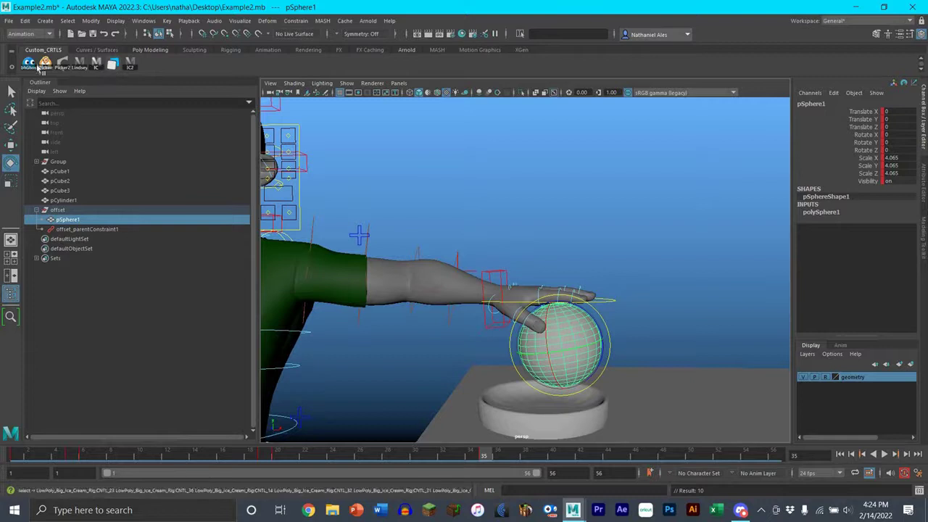
- Create a bhGhost outline of the sphere at frame 35 to mark its position under the left hand
{"action": "left_click", "coordinate": [585, 350]}
{"action": "key", "text": "ctrl+z"}
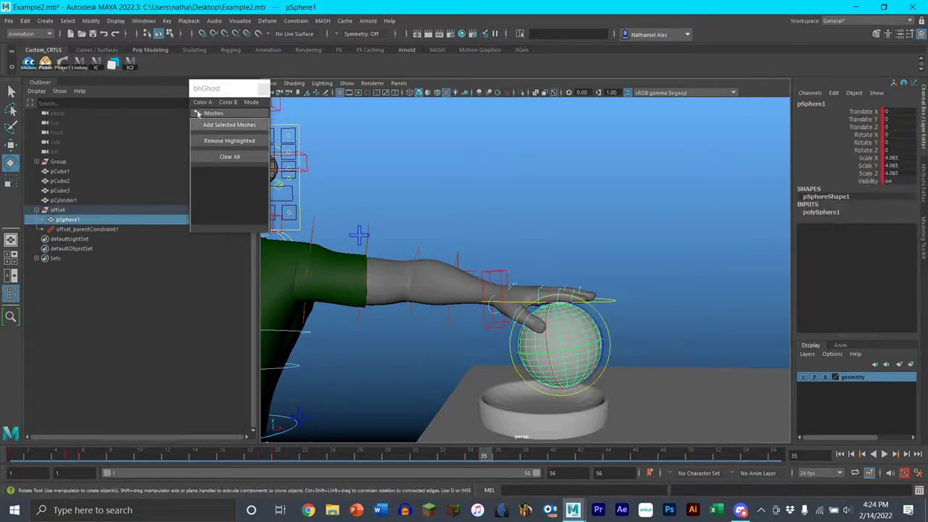
{"action": "left_click", "coordinate": [206, 127]}
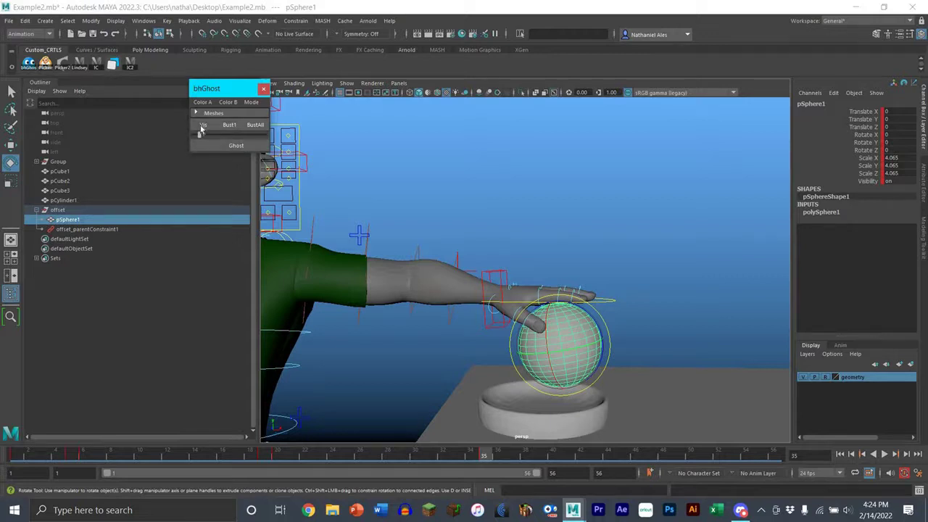
{"action": "left_click", "coordinate": [227, 147]}
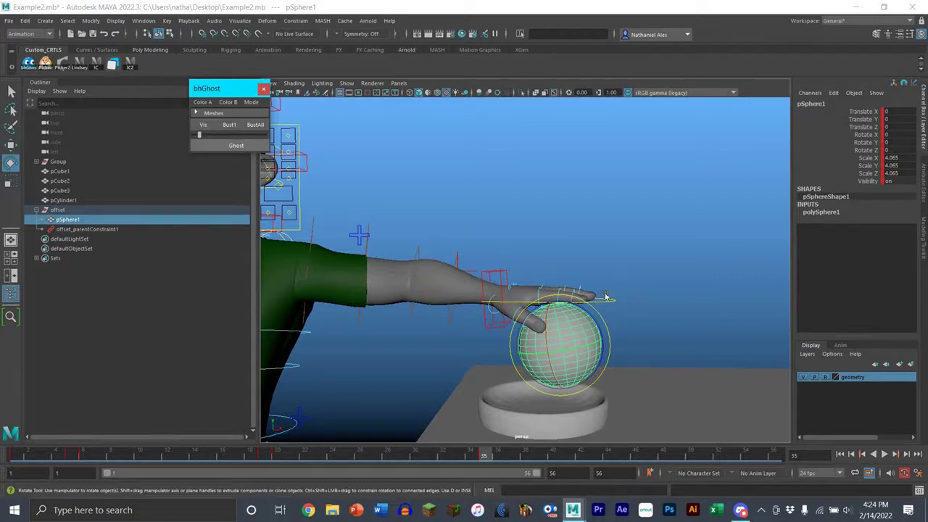
{"action": "left_click", "coordinate": [586, 338]}
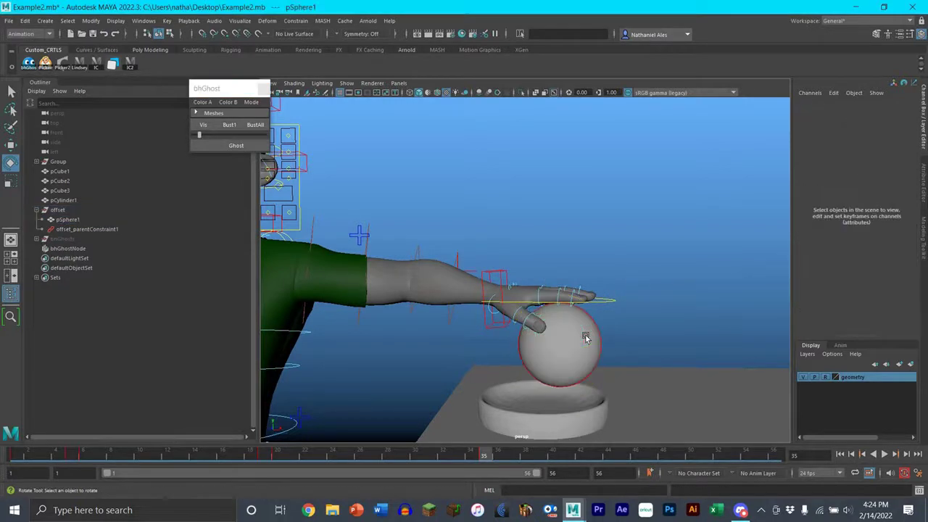
{"action": "key", "text": "ctrl+z"}
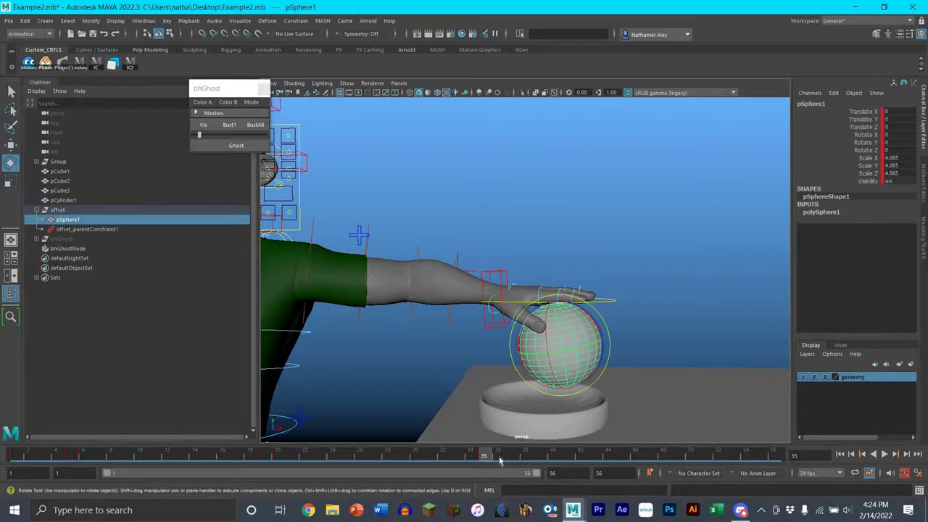
- At frame 36, key the sphere and the offset parent constraint, and set the constraint's Fingers LW1 weight to 0
{"action": "left_click", "coordinate": [499, 459]}
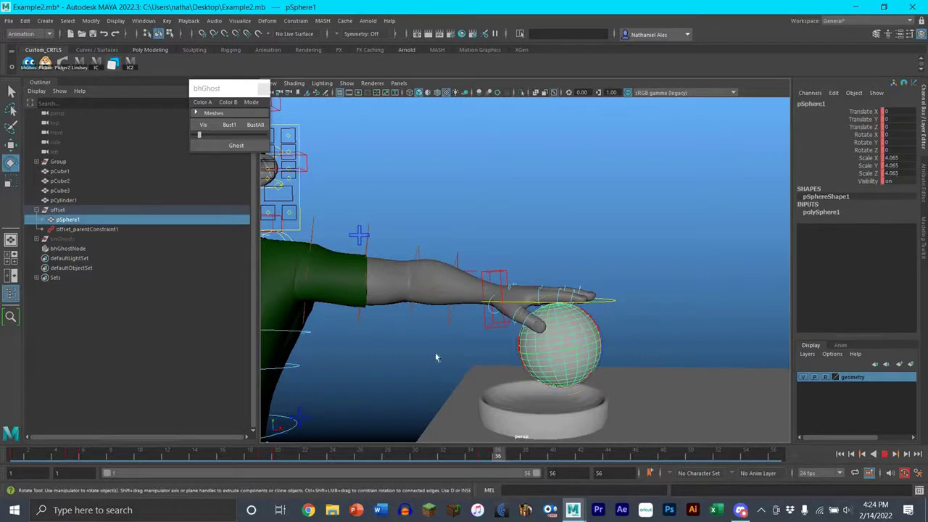
{"action": "left_click", "coordinate": [120, 230]}
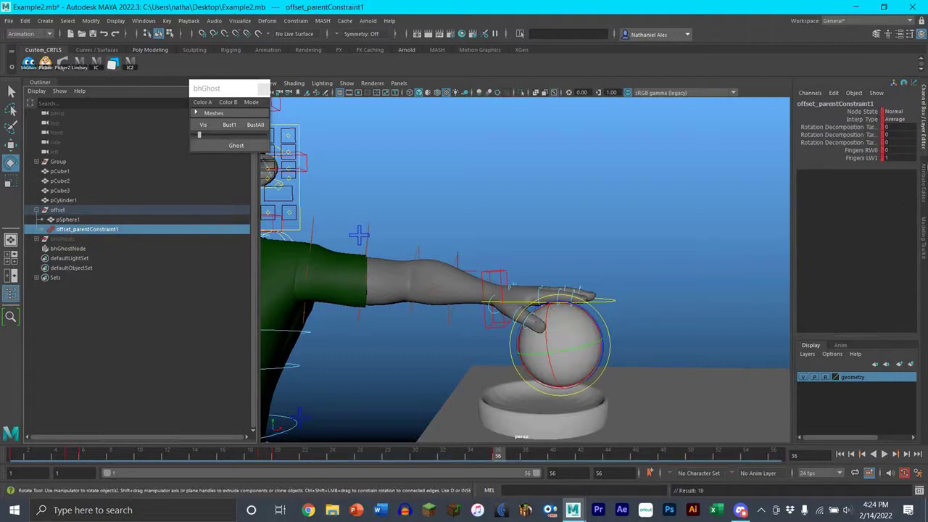
{"action": "left_click", "coordinate": [892, 158]}
{"action": "type", "text": "1"}
{"action": "key", "text": "Return"}
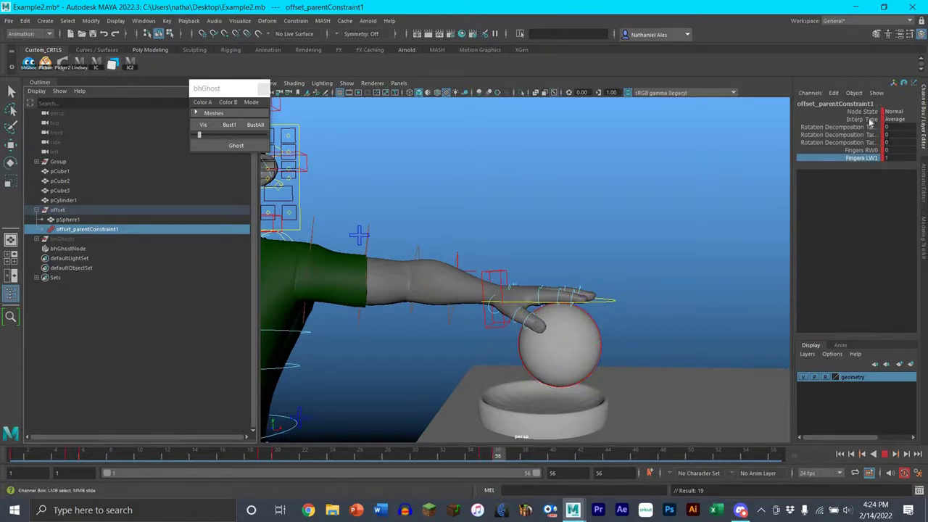
{"action": "double_click", "coordinate": [885, 157]}
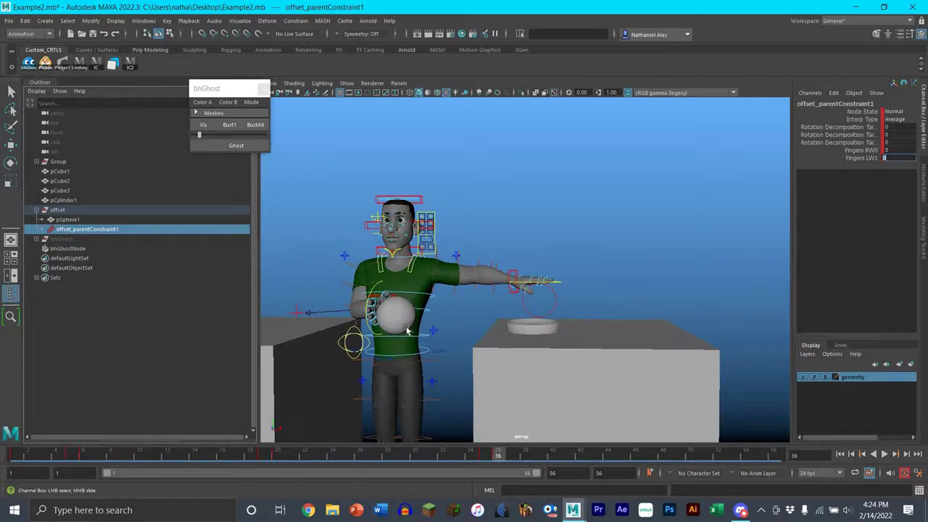
- Move the sphere at frame 36 onto its ghost outline under the left hand, at about Translate X 18.97 and Translate Y -28.691
{"action": "left_click", "coordinate": [397, 319]}
{"action": "key", "text": "e"}
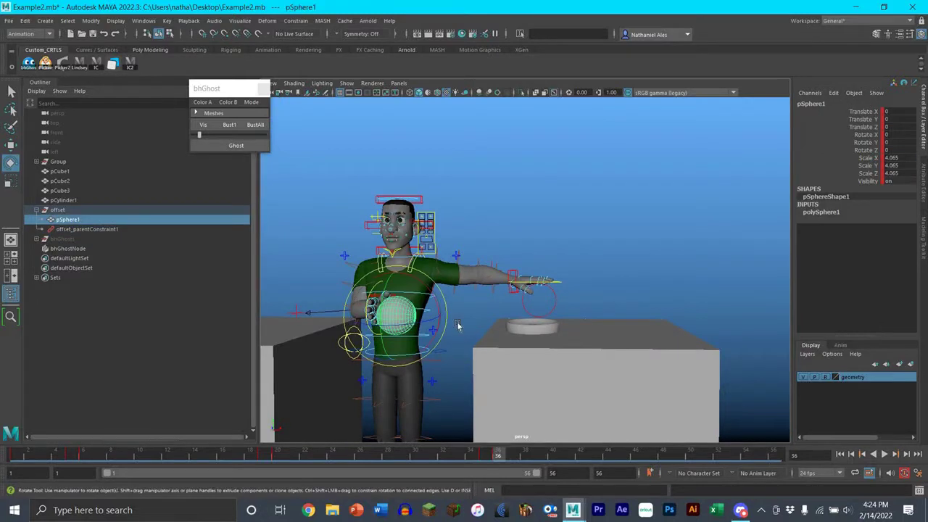
{"action": "key", "text": "w"}
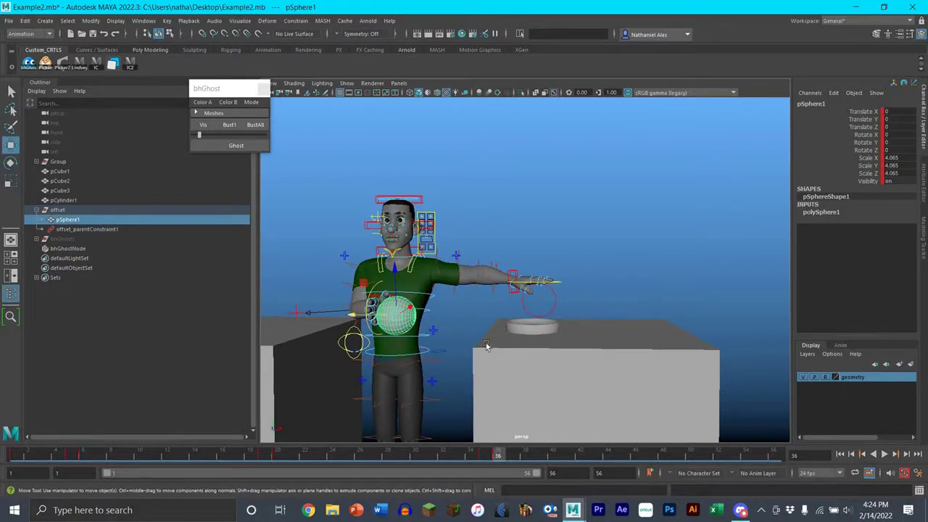
{"action": "left_click_drag", "start_coordinate": [357, 315], "coordinate": [484, 370]}
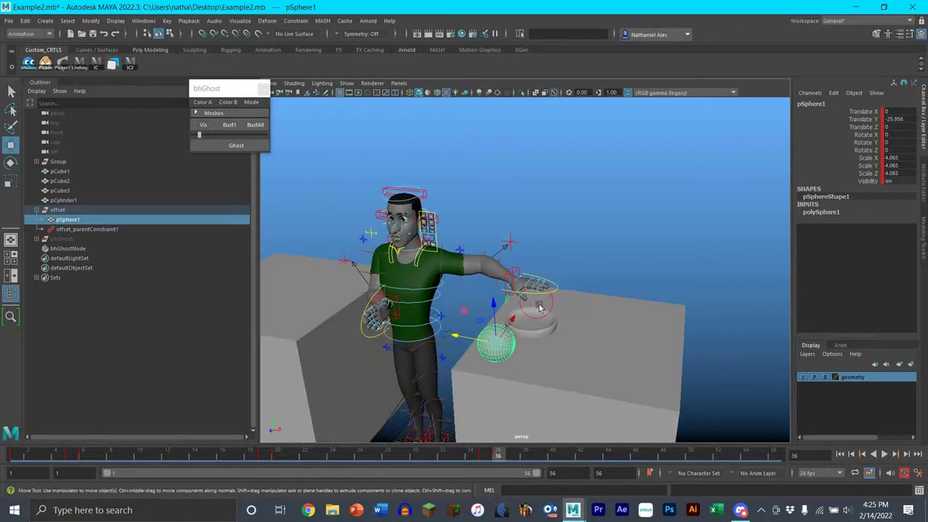
{"action": "middle_click_drag", "start_coordinate": [539, 306], "coordinate": [554, 277]}
{"action": "scroll", "coordinate": [552, 262], "scroll_direction": "up", "scroll_amount": 6}
{"action": "left_click_drag", "start_coordinate": [472, 256], "coordinate": [580, 292], "text": "alt"}
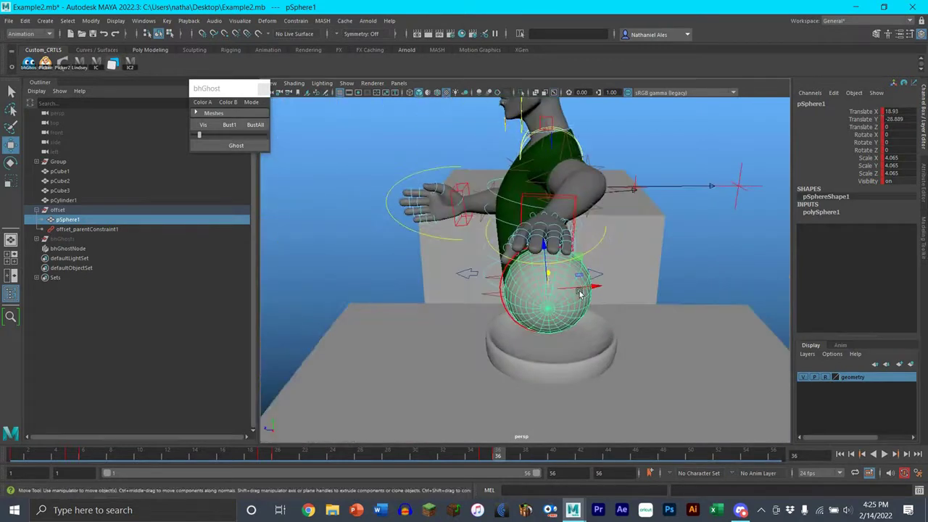
{"action": "middle_click_drag", "start_coordinate": [580, 293], "coordinate": [622, 294]}
{"action": "left_click_drag", "start_coordinate": [622, 293], "coordinate": [678, 253], "text": "alt"}
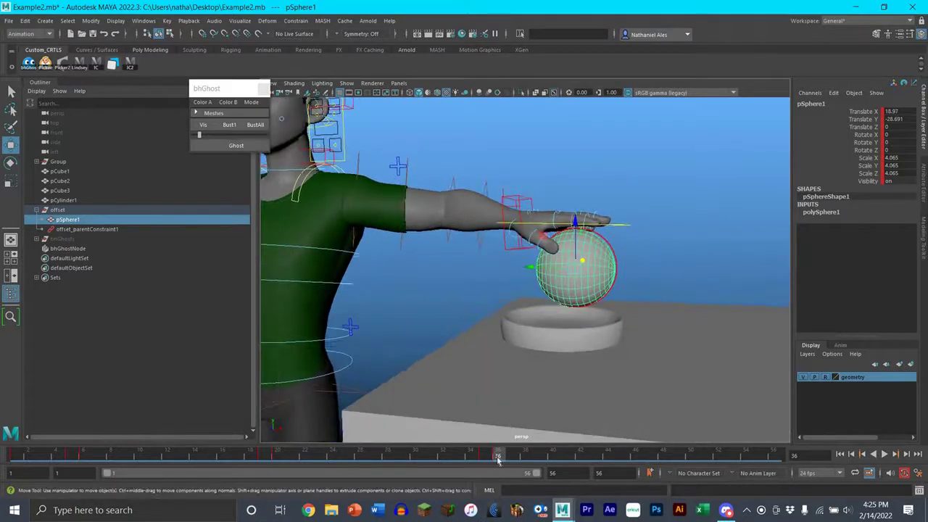
- Rotate the left arm's IK control at frame 37 to test that the ball is released, and undo the rotation
{"action": "key", "text": "alt+period"}
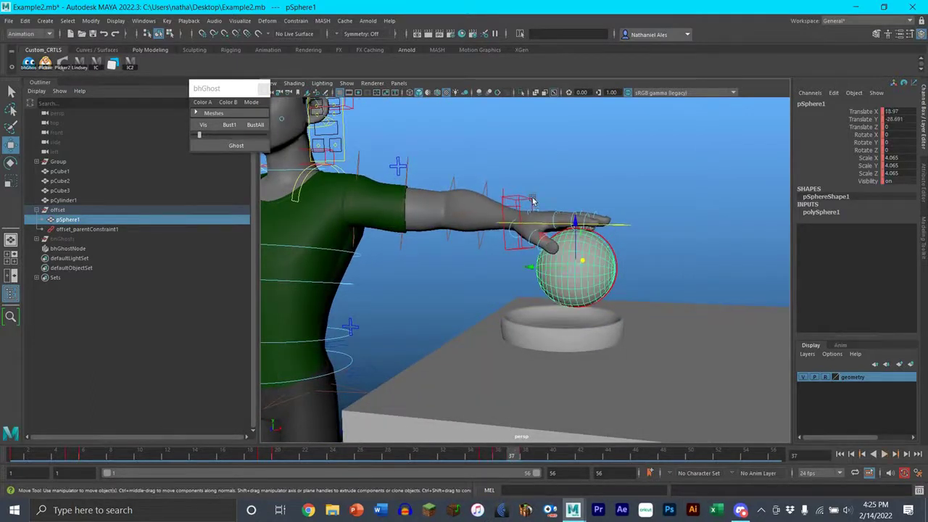
{"action": "left_click", "coordinate": [540, 217]}
{"action": "key", "text": "e"}
{"action": "left_click_drag", "start_coordinate": [551, 166], "coordinate": [544, 227]}
{"action": "key", "text": "ctrl+z"}
{"action": "key", "text": "ctrl+z"}
{"action": "key", "text": "ctrl+z"}
{"action": "key", "text": "ctrl+z"}
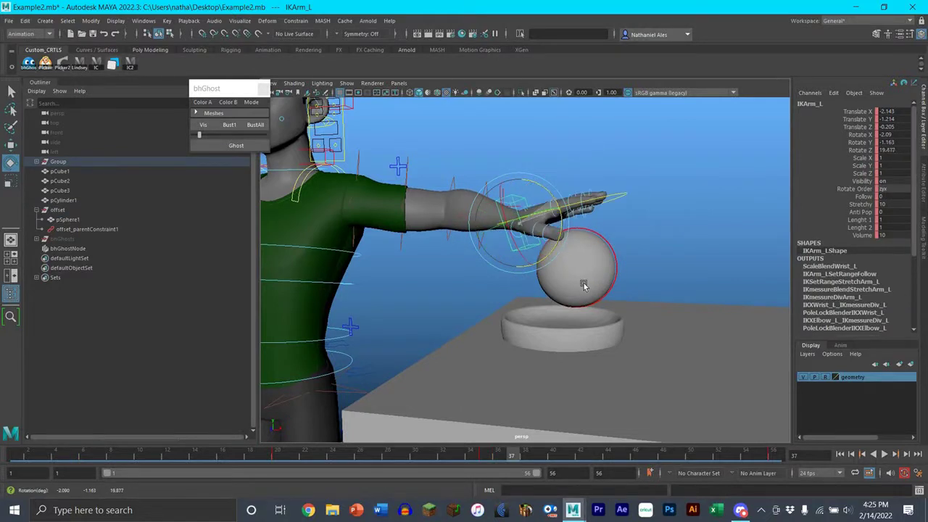
- Key the sphere at frame 56 and lower it into the dish to about Translate Z -4.126
{"action": "left_click", "coordinate": [576, 268]}
{"action": "key", "text": "period"}
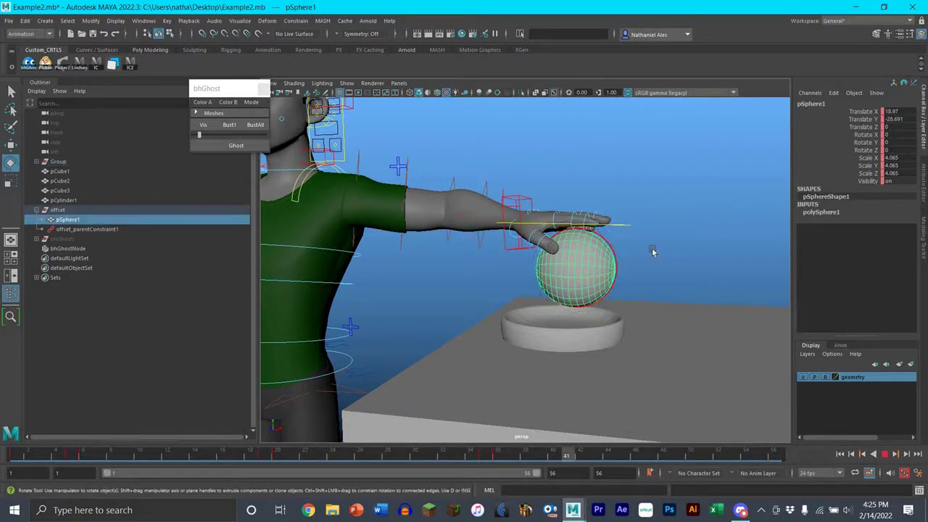
{"action": "key", "text": "w"}
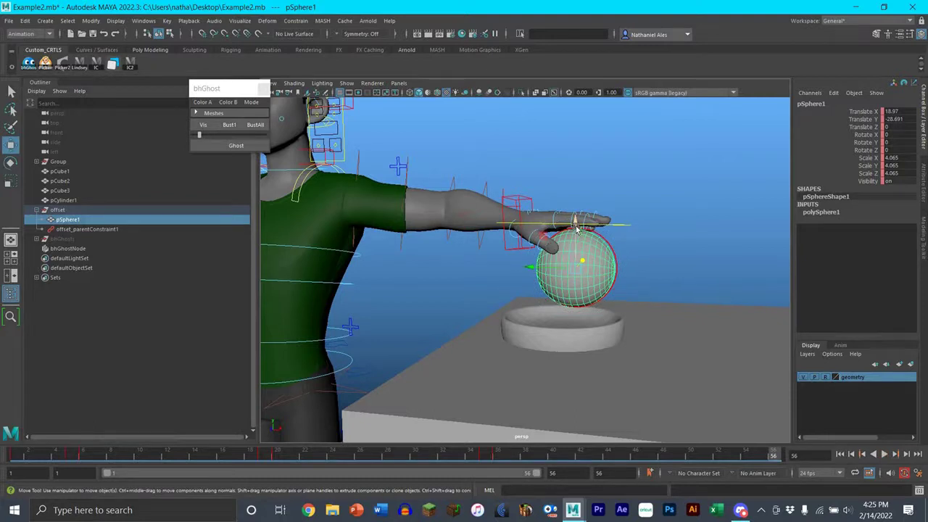
{"action": "key", "text": "s"}
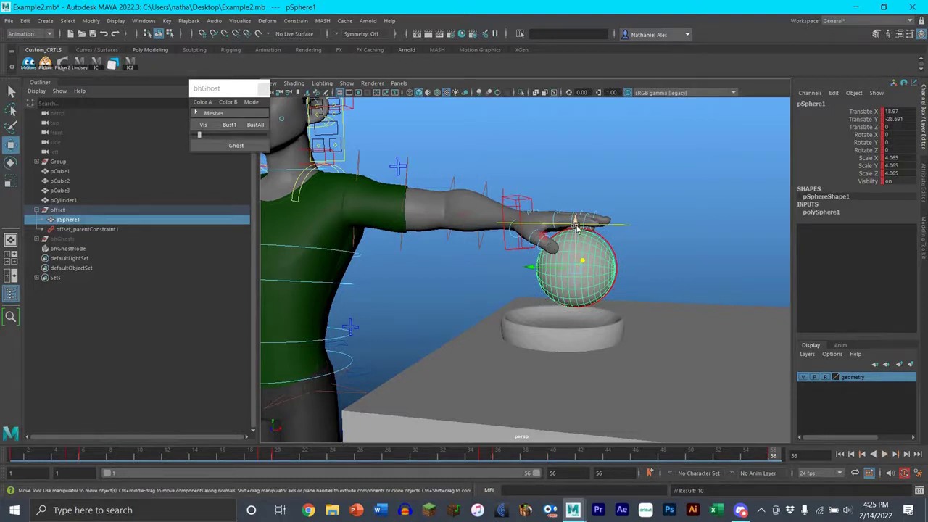
{"action": "left_click_drag", "start_coordinate": [583, 249], "coordinate": [552, 317]}
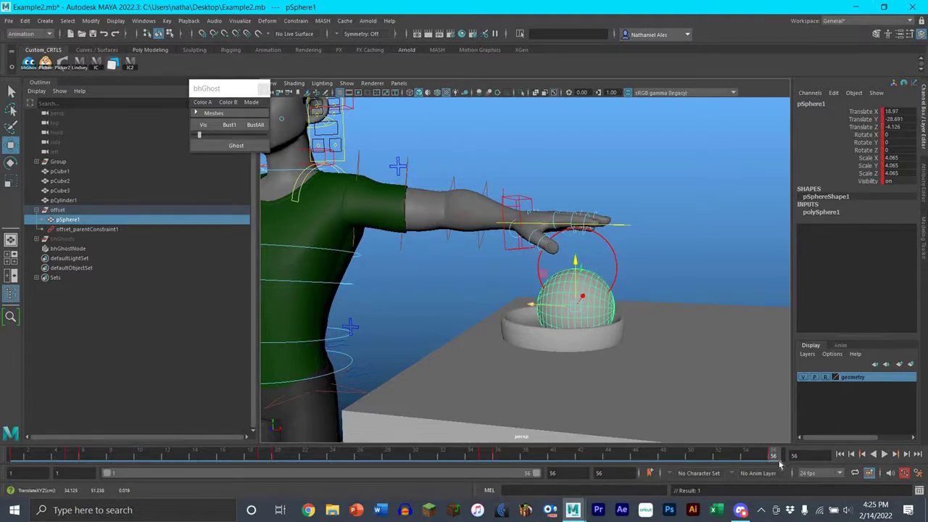
- Play the whole animation with the character and both tables in view to review the ball's pickup, pass and drop
{"action": "key", "text": "alt+v"}
{"action": "key", "text": "Escape"}
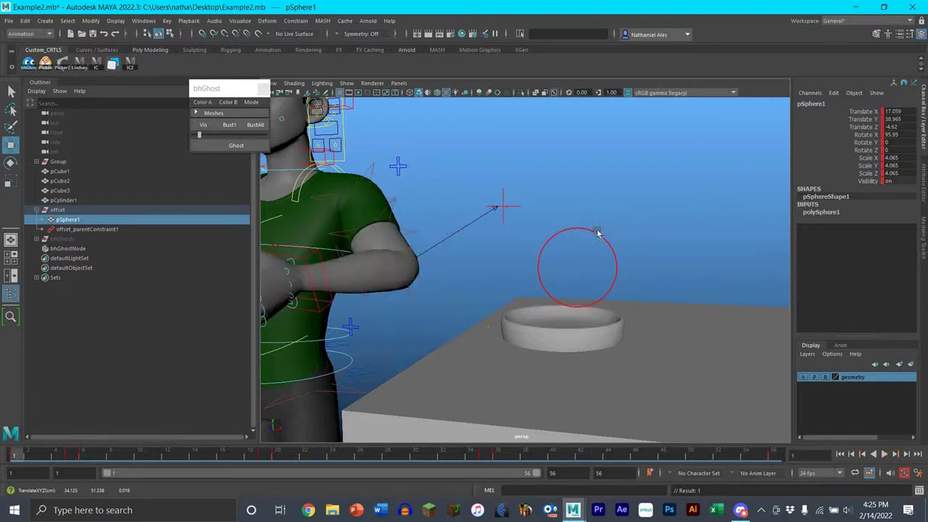
{"action": "middle_click_drag", "start_coordinate": [417, 297], "coordinate": [561, 292], "text": "alt"}
{"action": "scroll", "coordinate": [565, 296], "scroll_direction": "down", "scroll_amount": 10}
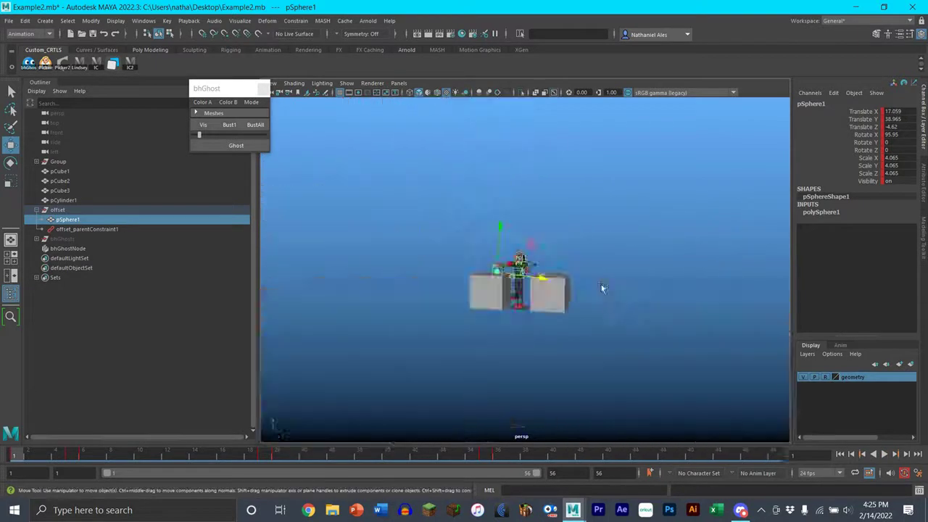
{"action": "scroll", "coordinate": [602, 288], "scroll_direction": "up", "scroll_amount": 7}
{"action": "middle_click_drag", "start_coordinate": [569, 255], "coordinate": [600, 247], "text": "alt"}
{"action": "scroll", "coordinate": [603, 245], "scroll_direction": "up", "scroll_amount": 6}
{"action": "key", "text": "["}
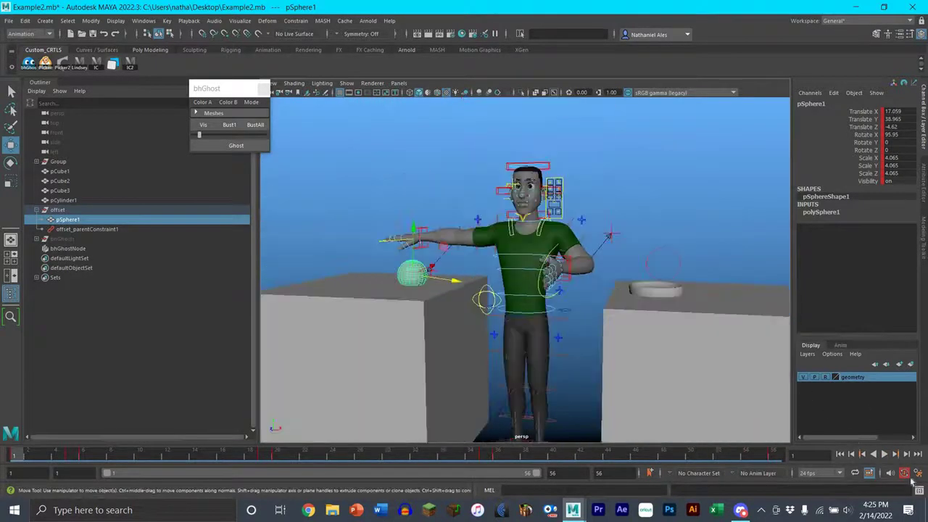
{"action": "left_click", "coordinate": [891, 454]}
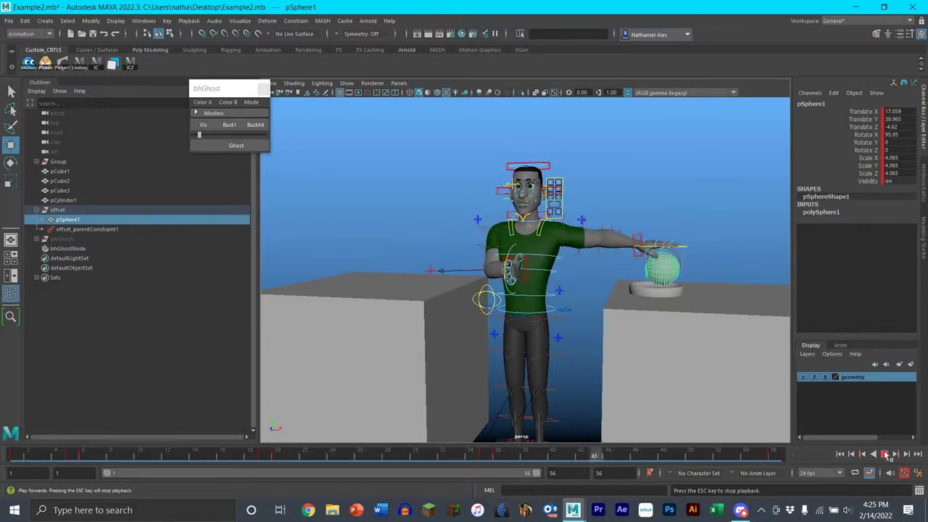
{"action": "left_click", "coordinate": [885, 454]}
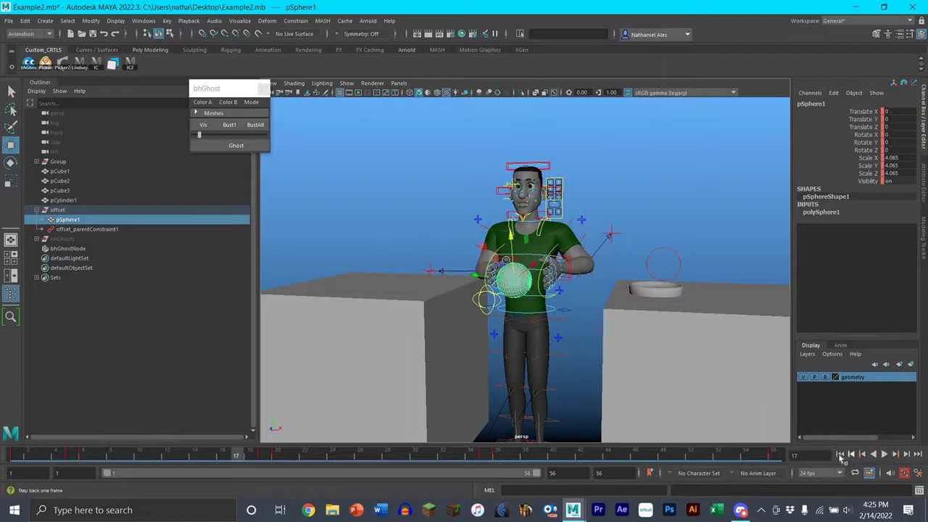
- Return to frame 1 and create a ghost of the sphere there
{"action": "left_click", "coordinate": [839, 455]}
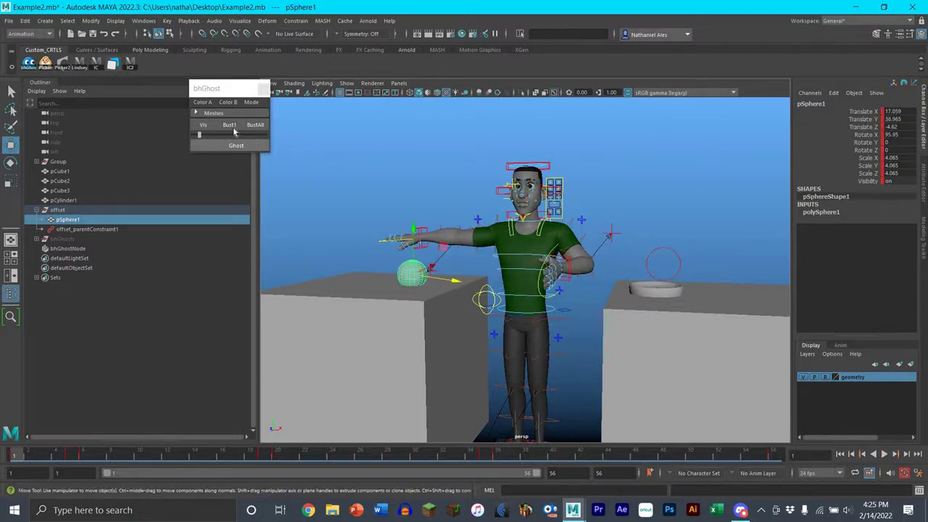
{"action": "left_click", "coordinate": [237, 145]}
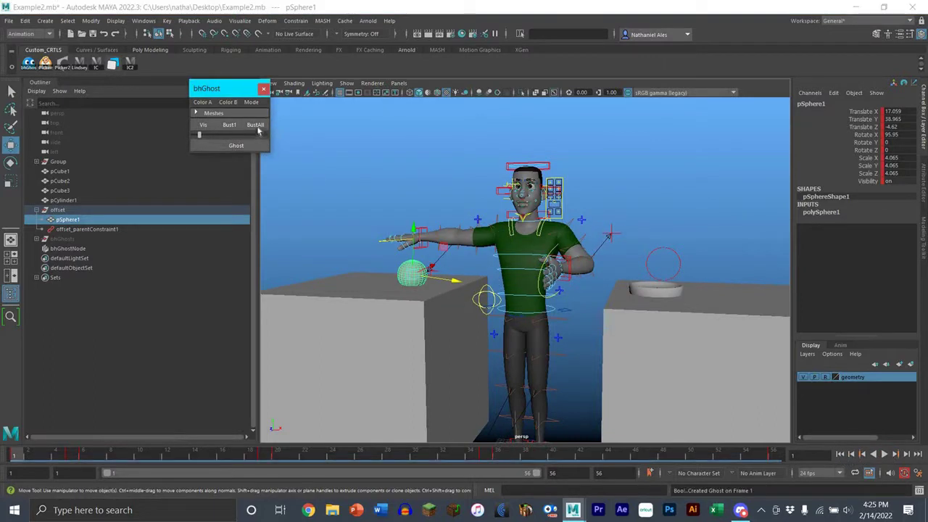
- Remove all ghosts from the scene and close the bhGhost tool
{"action": "left_click", "coordinate": [258, 127]}
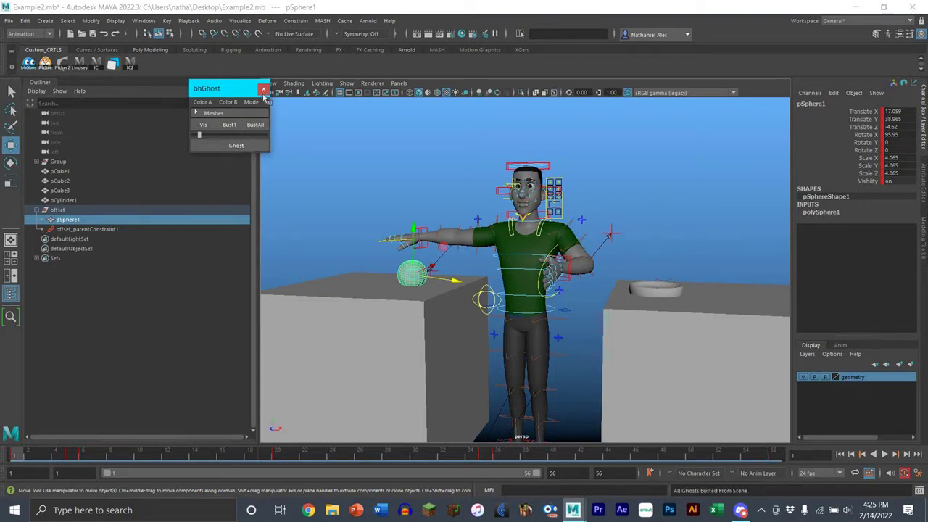
{"action": "left_click", "coordinate": [356, 188]}
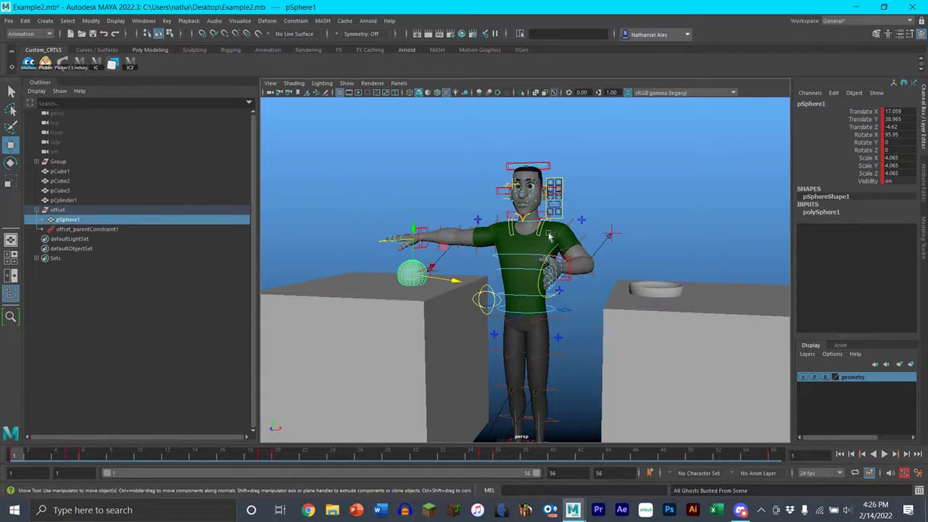
- Try moving the right arm's IK control at frame 1, undo the move and clear the selection
{"action": "left_click", "coordinate": [426, 229]}
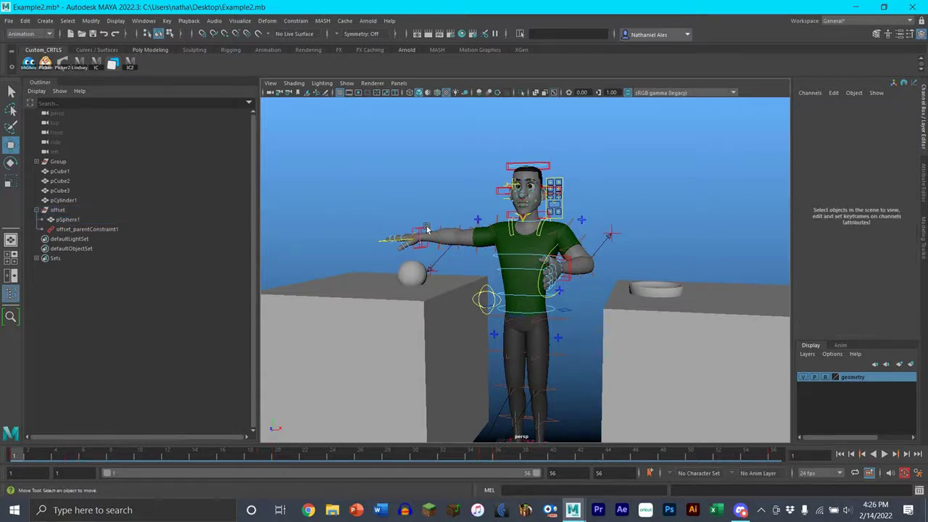
{"action": "left_click", "coordinate": [422, 242]}
{"action": "left_click_drag", "start_coordinate": [421, 240], "coordinate": [428, 236]}
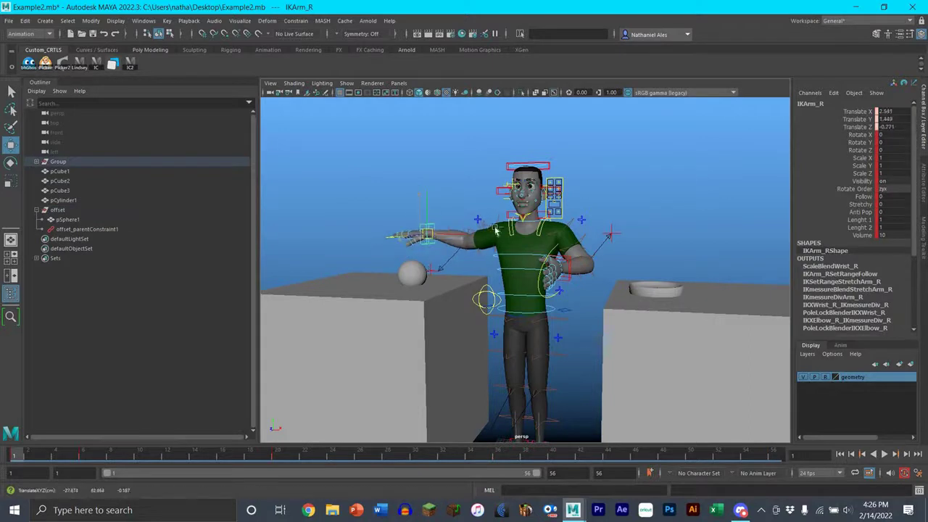
{"action": "key", "text": "ctrl+z"}
{"action": "left_click", "coordinate": [609, 205]}
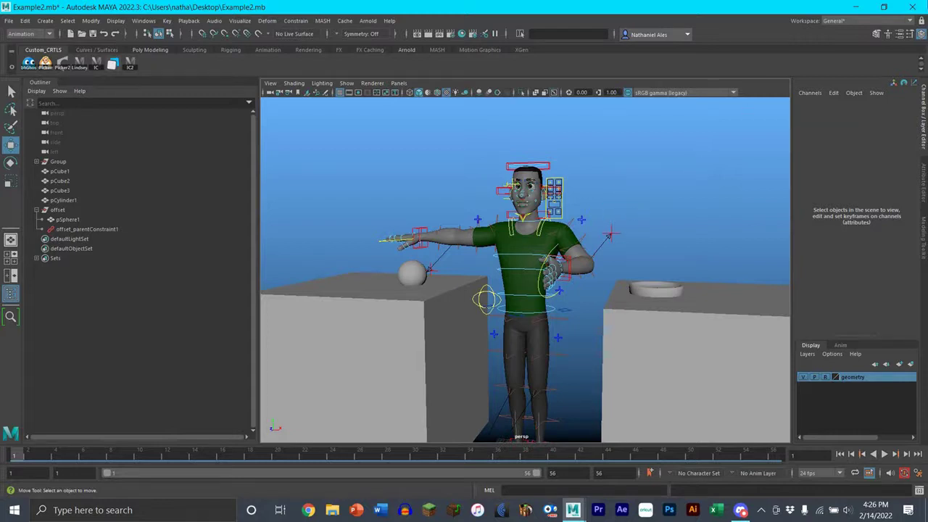
- Close the Example2.mb scene without saving changes and switch to the open Example1.mb scene
{"action": "left_click", "coordinate": [912, 6]}
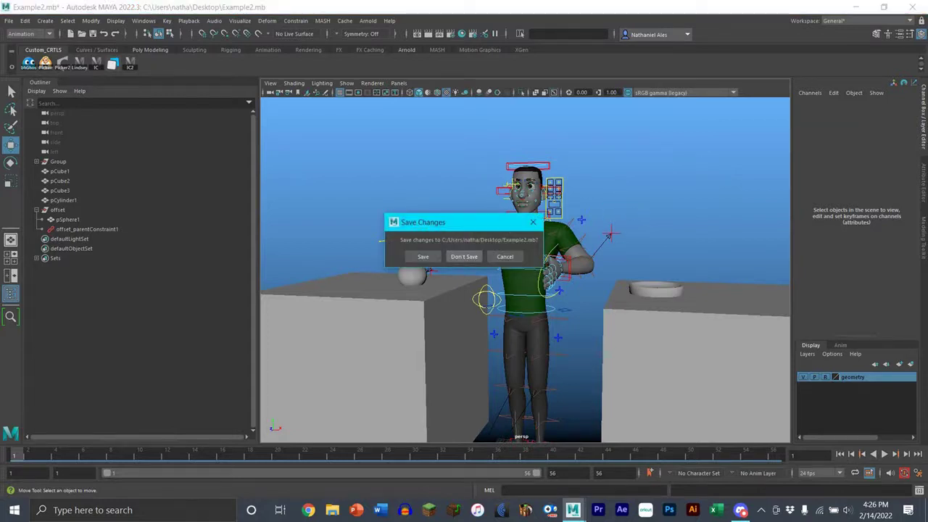
{"action": "left_click", "coordinate": [464, 256]}
{"action": "mouse_move", "coordinate": [573, 510]}
{"action": "left_click", "coordinate": [439, 460]}
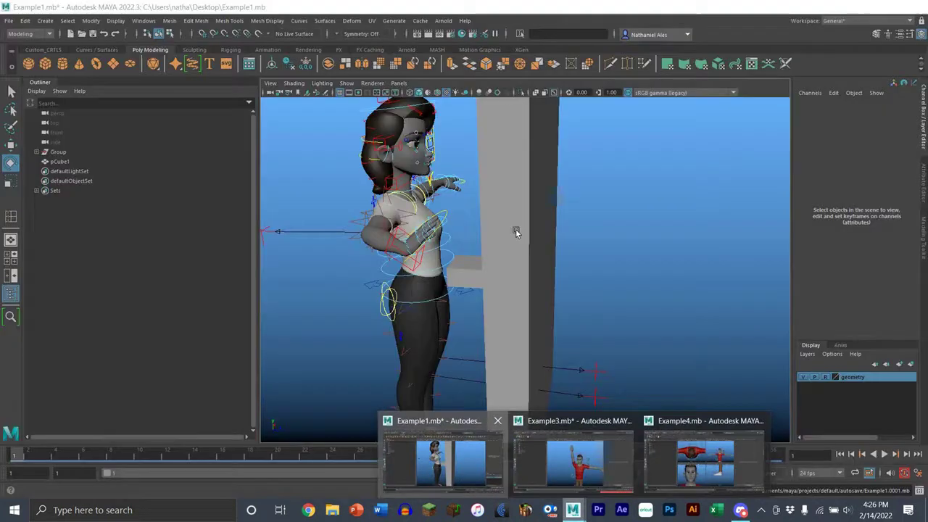
- Select the door and test swinging it around its Y axis, undoing the test rotations
{"action": "left_click", "coordinate": [543, 279]}
{"action": "scroll", "coordinate": [621, 331], "scroll_direction": "down", "scroll_amount": 10}
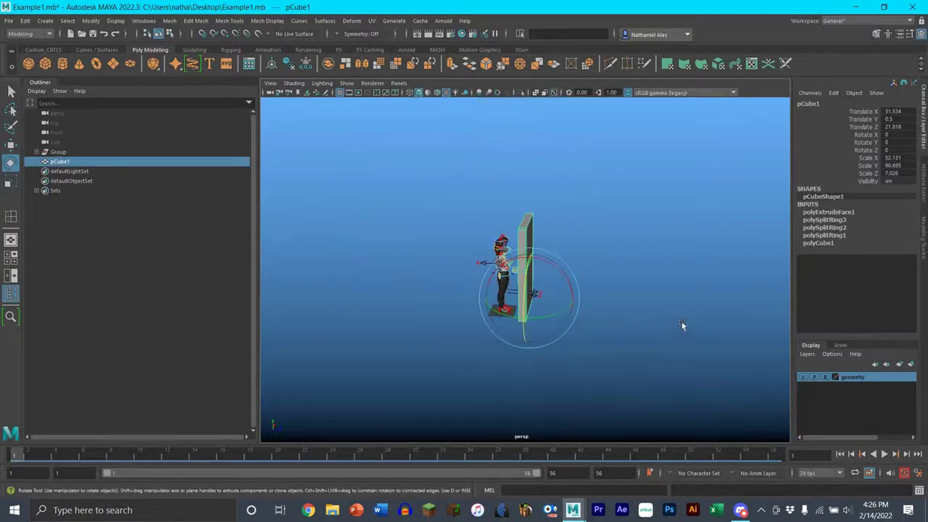
{"action": "left_click_drag", "start_coordinate": [682, 325], "coordinate": [699, 255], "text": "alt"}
{"action": "scroll", "coordinate": [696, 254], "scroll_direction": "up", "scroll_amount": 10}
{"action": "left_click_drag", "start_coordinate": [612, 246], "coordinate": [485, 359], "text": "alt"}
{"action": "key", "text": "ctrl+z"}
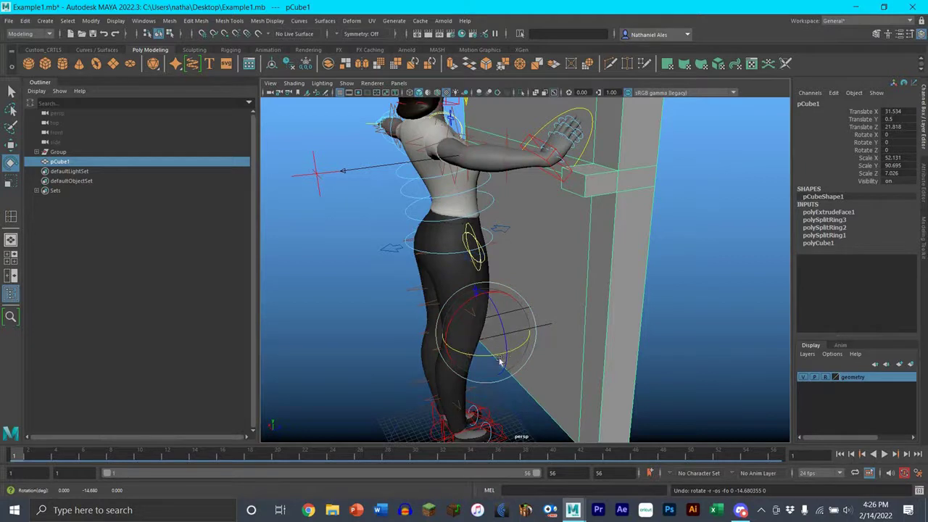
{"action": "left_click_drag", "start_coordinate": [497, 355], "coordinate": [616, 241]}
{"action": "key", "text": "ctrl+z"}
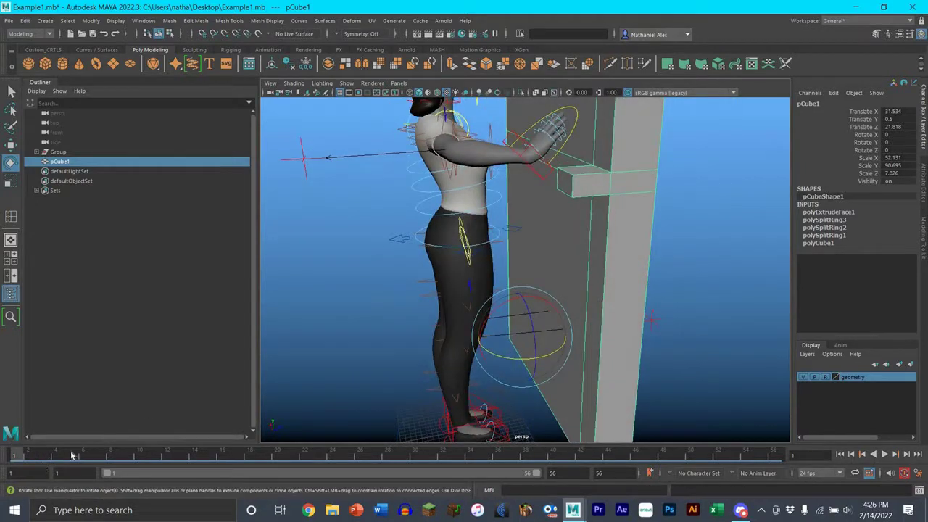
- Play and scrub the animation to frame 10, where the character's right hand meets the door handle
{"action": "key", "text": "alt+v"}
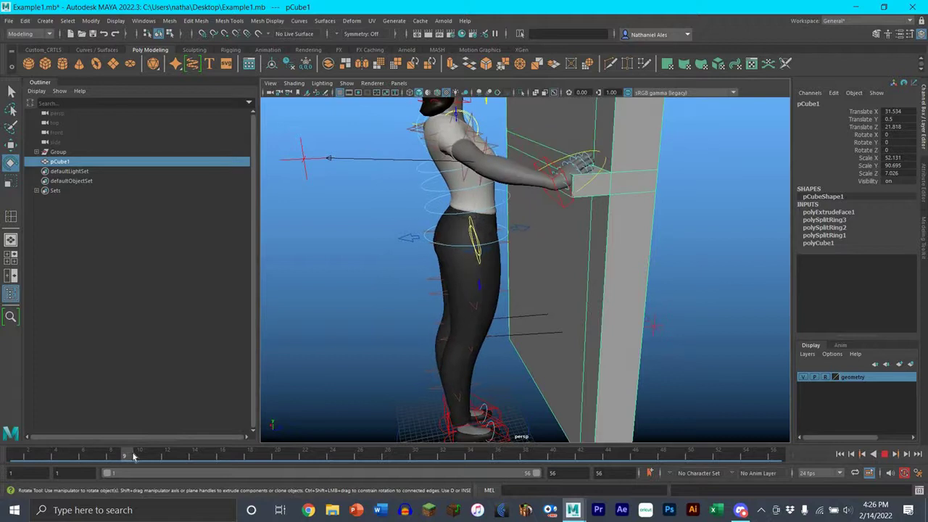
{"action": "left_click_drag", "start_coordinate": [125, 458], "coordinate": [110, 455]}
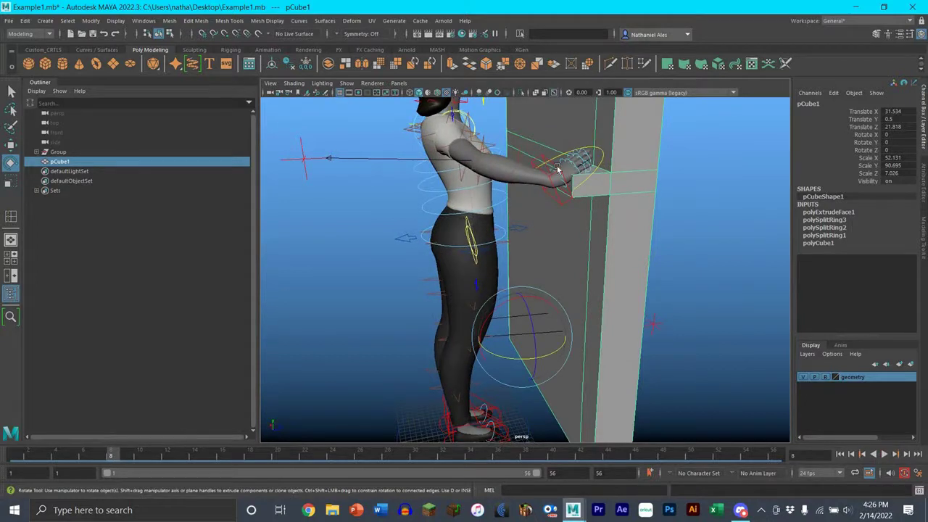
{"action": "key", "text": "ctrl+z"}
{"action": "left_click", "coordinate": [136, 458]}
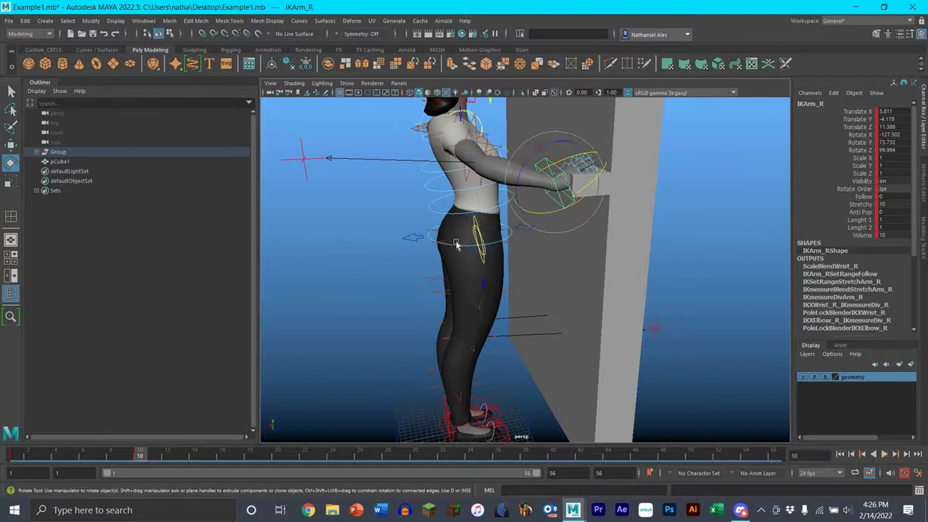
{"action": "left_click_drag", "start_coordinate": [538, 219], "coordinate": [607, 200], "text": "alt"}
{"action": "scroll", "coordinate": [606, 199], "scroll_direction": "up", "scroll_amount": 5}
{"action": "scroll", "coordinate": [608, 200], "scroll_direction": "down", "scroll_amount": 6}
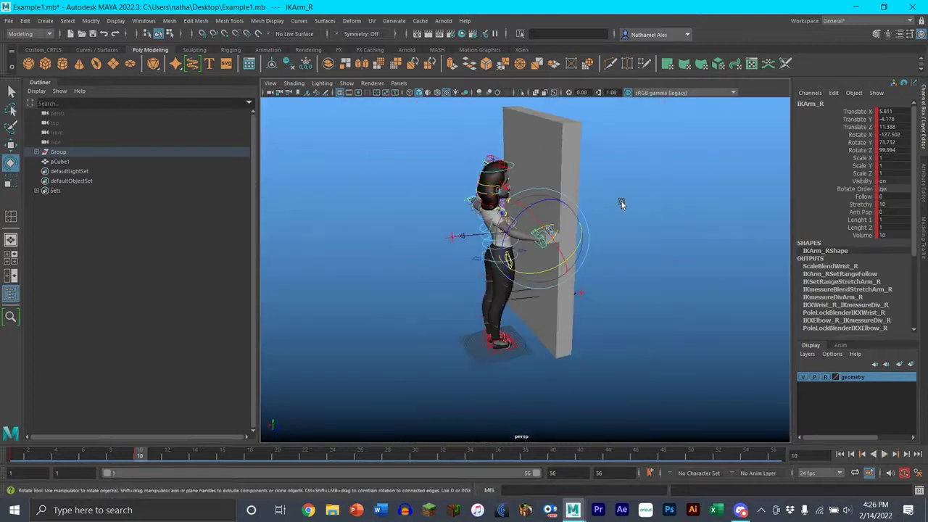
{"action": "scroll", "coordinate": [635, 228], "scroll_direction": "up", "scroll_amount": 3}
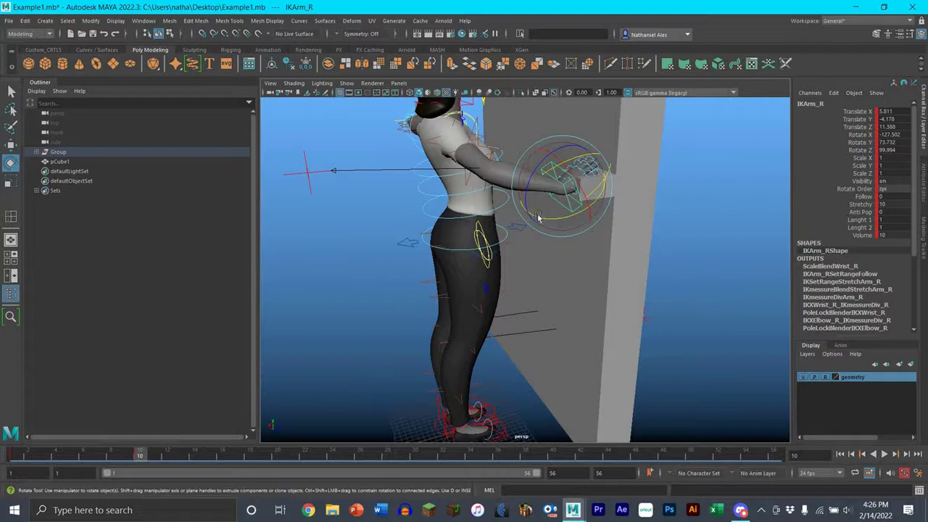
- Inspect the door, the right hand's IK control and the character's rig group by selecting each of them
{"action": "left_click", "coordinate": [624, 294]}
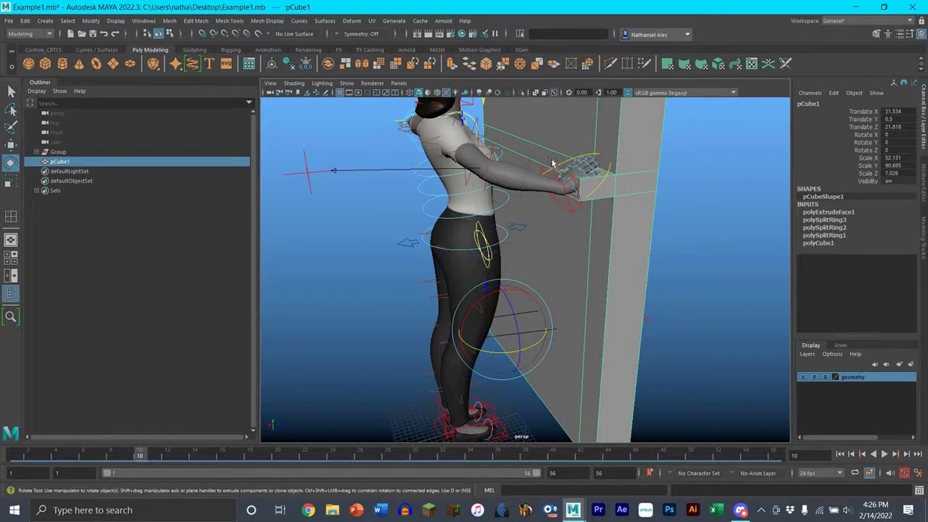
{"action": "left_click", "coordinate": [596, 170]}
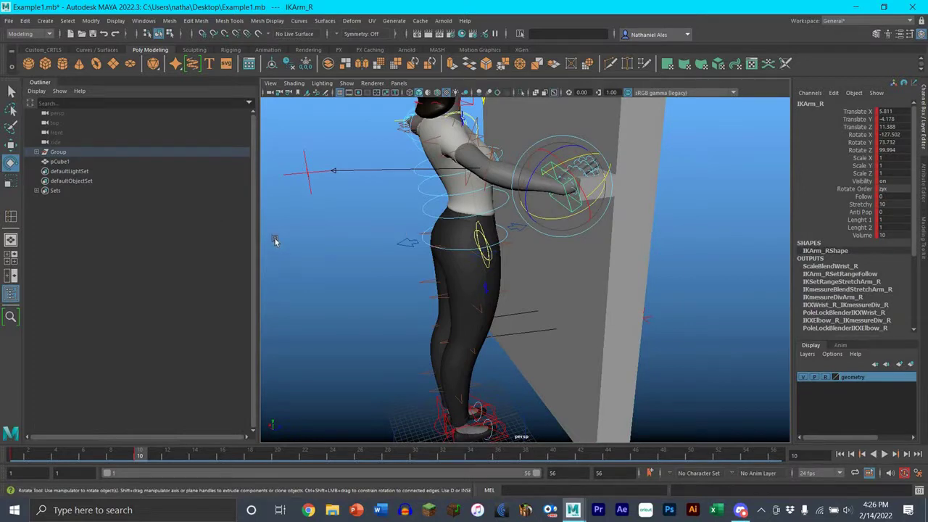
{"action": "left_click", "coordinate": [74, 155]}
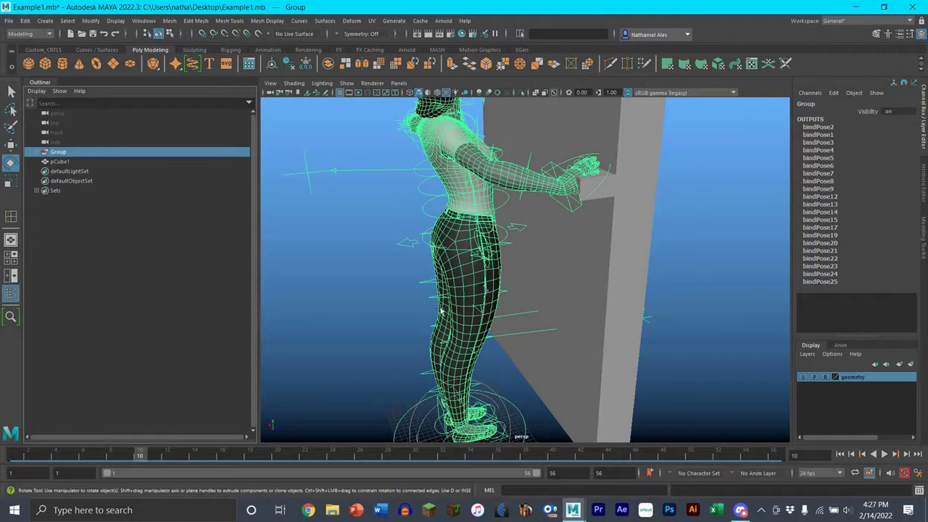
{"action": "left_click", "coordinate": [569, 174]}
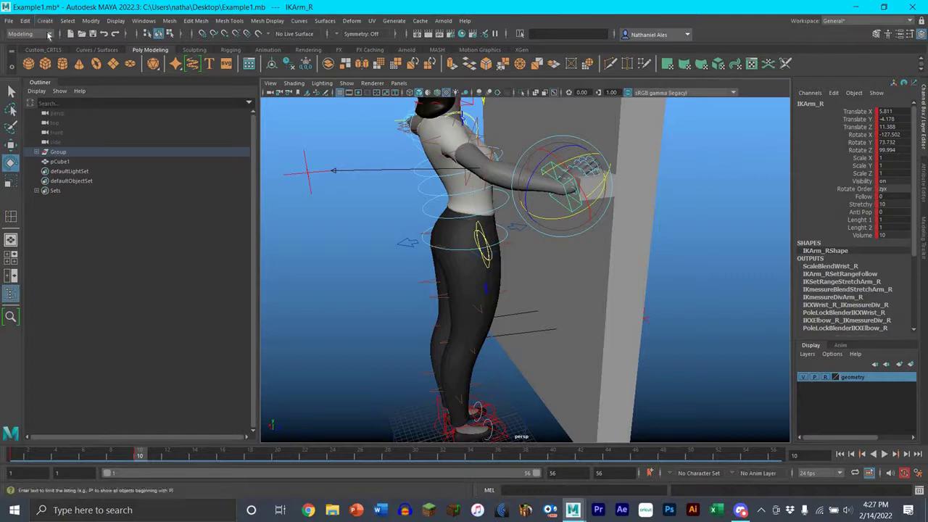
- Create a locator, put it in its own group and name the group offset
{"action": "left_click", "coordinate": [46, 21]}
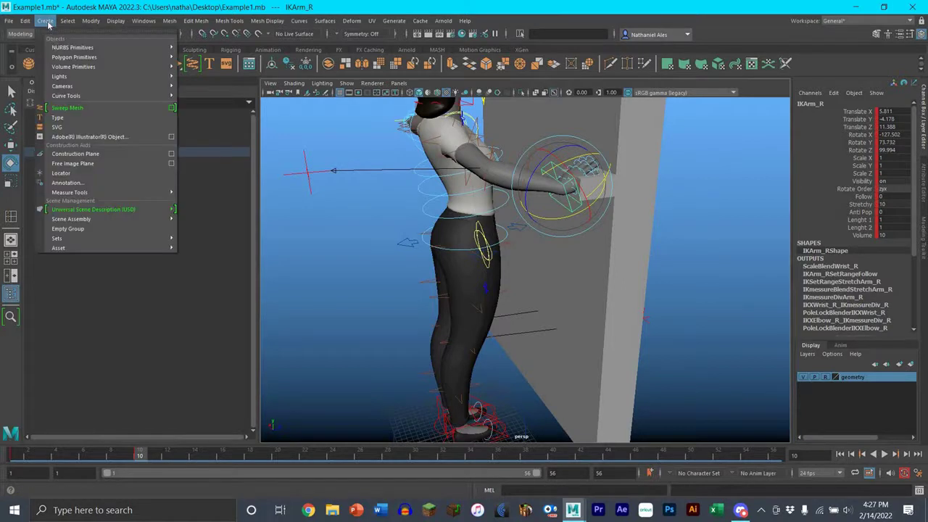
{"action": "left_click", "coordinate": [113, 174]}
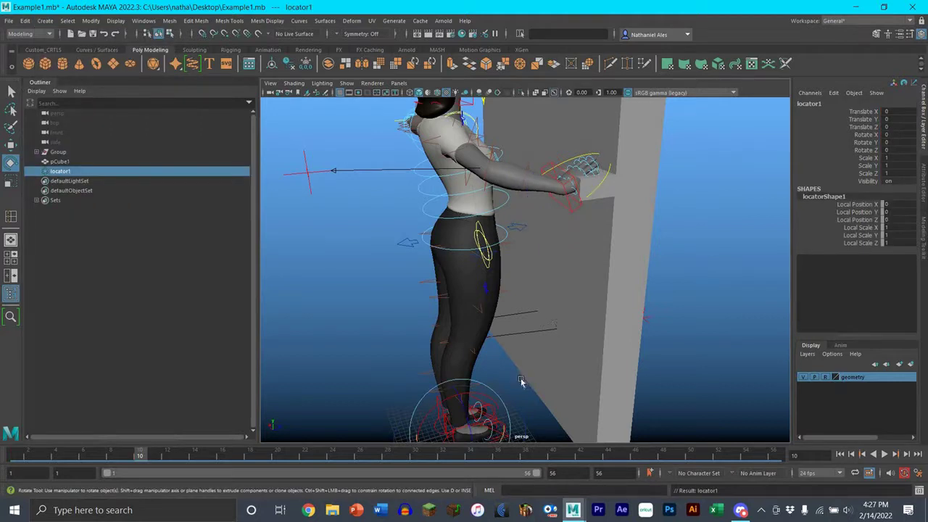
{"action": "key", "text": "w"}
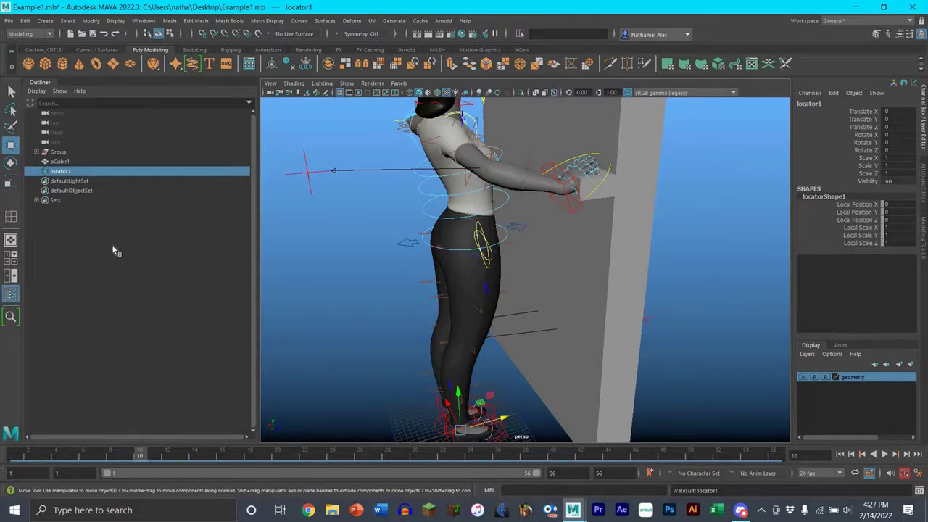
{"action": "key", "text": "ctrl+g"}
{"action": "double_click", "coordinate": [61, 171]}
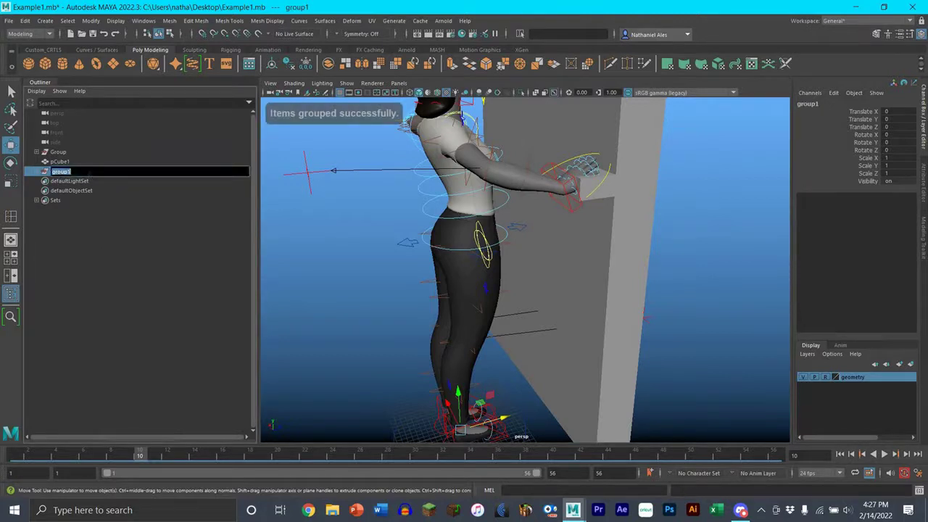
{"action": "type", "text": "offset"}
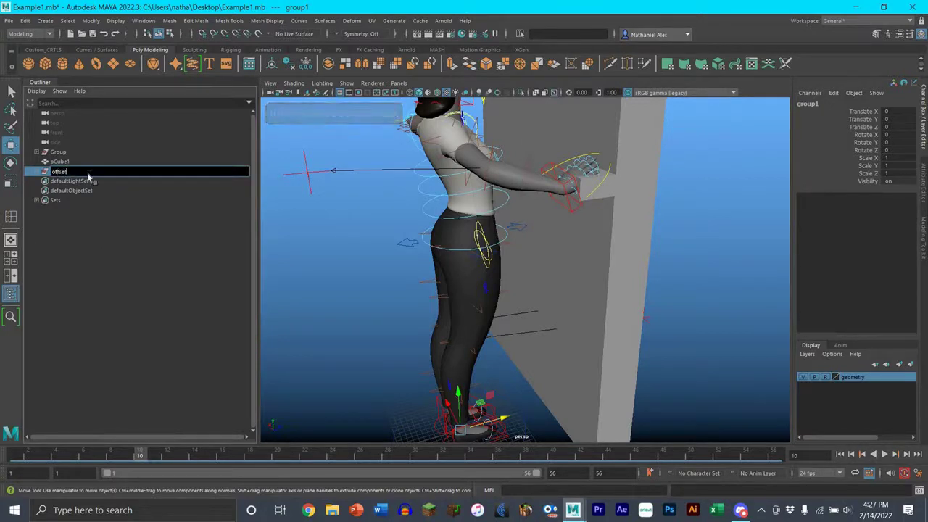
{"action": "key", "text": "Return"}
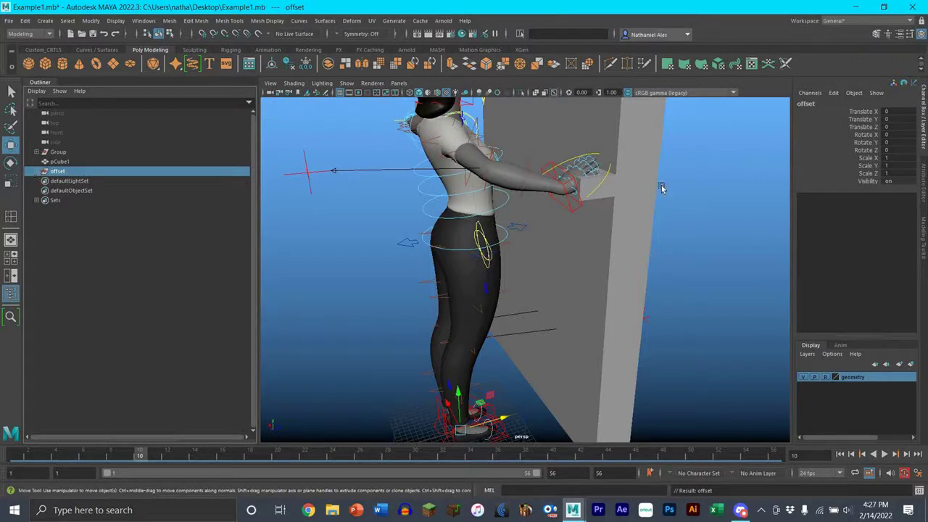
- Rename the locator inside the offset group as R_Hand_LOC and collapse the group
{"action": "left_click", "coordinate": [565, 201]}
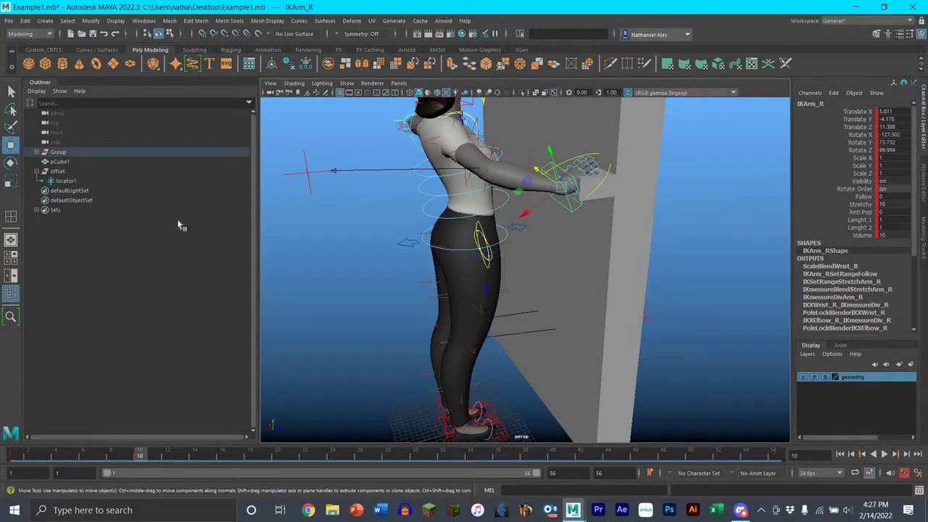
{"action": "double_click", "coordinate": [151, 180]}
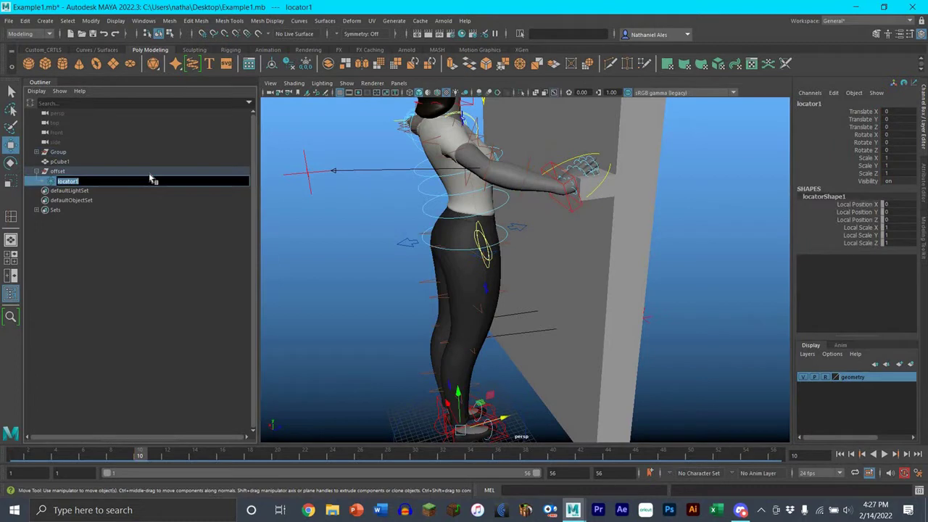
{"action": "type", "text": "R_Hand_LOC"}
{"action": "key", "text": "Return"}
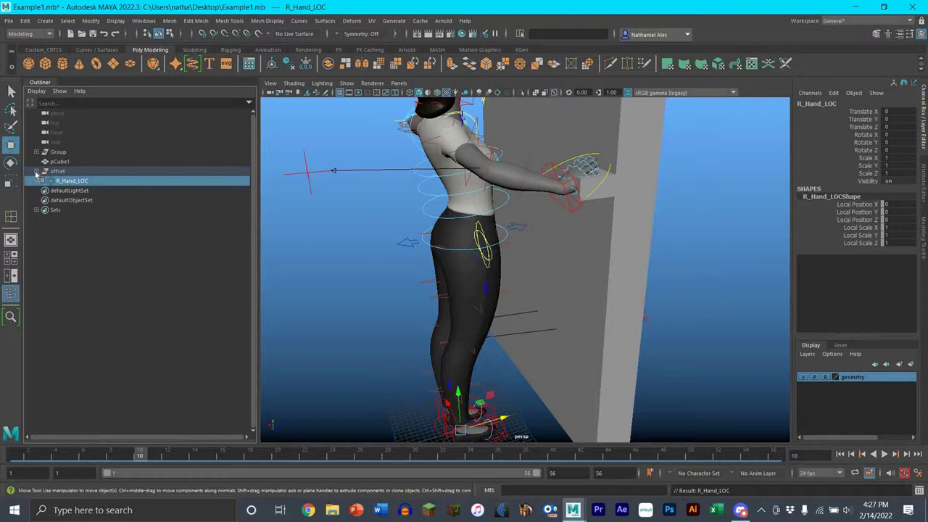
{"action": "middle_click_drag", "start_coordinate": [61, 178], "coordinate": [65, 176]}
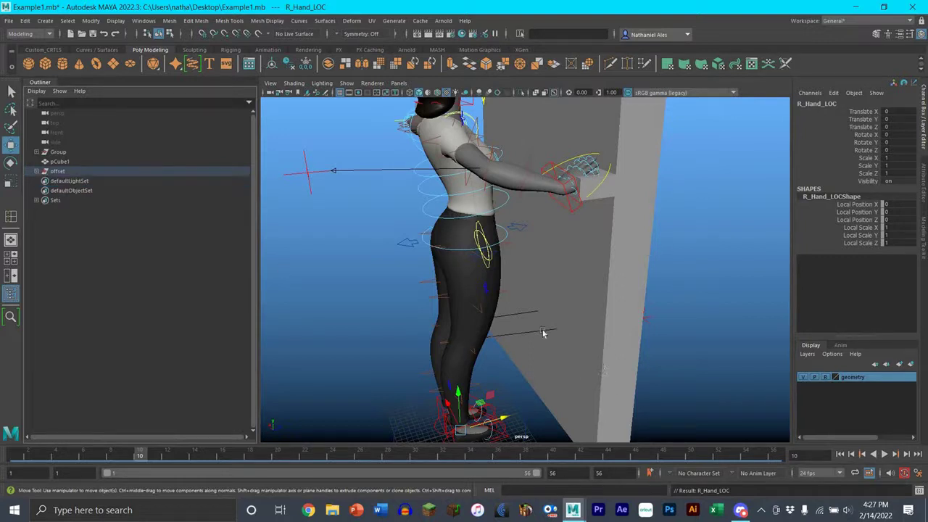
- Match all transforms of the offset group to the right arm's IK control at frame 10
{"action": "key", "text": "Up"}
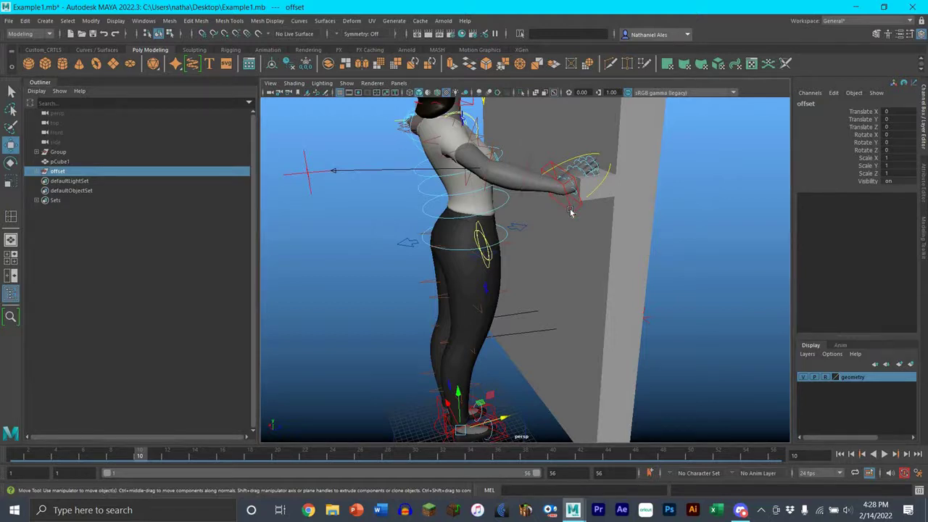
{"action": "left_click", "coordinate": [554, 192]}
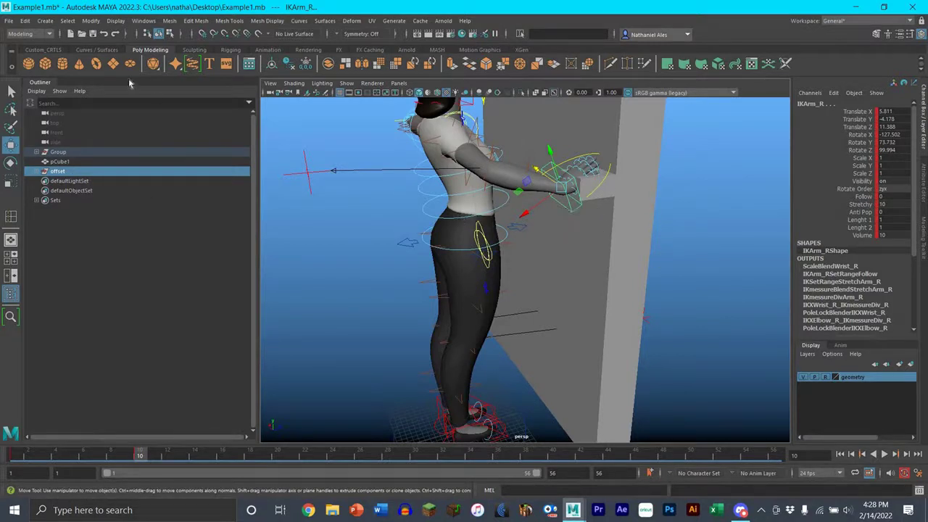
{"action": "left_click", "coordinate": [92, 21]}
{"action": "mouse_move", "coordinate": [167, 76]}
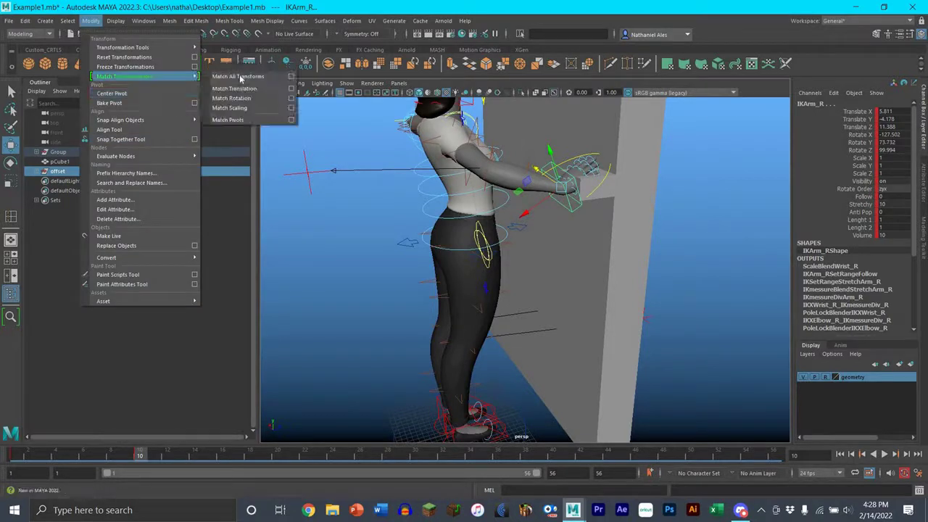
{"action": "left_click", "coordinate": [505, 220]}
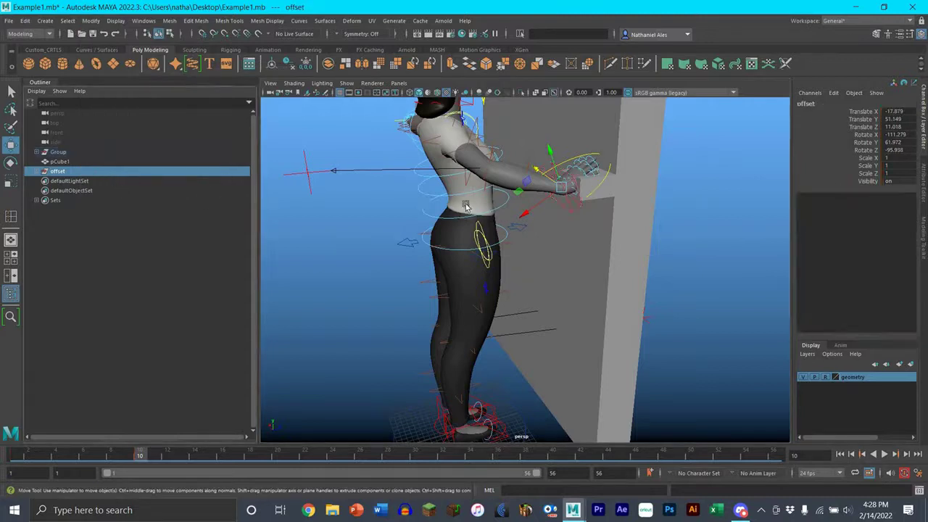
{"action": "left_click_drag", "start_coordinate": [464, 207], "coordinate": [413, 209], "text": "alt"}
{"action": "scroll", "coordinate": [525, 217], "scroll_direction": "up", "scroll_amount": 5}
{"action": "middle_click_drag", "start_coordinate": [547, 174], "coordinate": [533, 210], "text": "alt"}
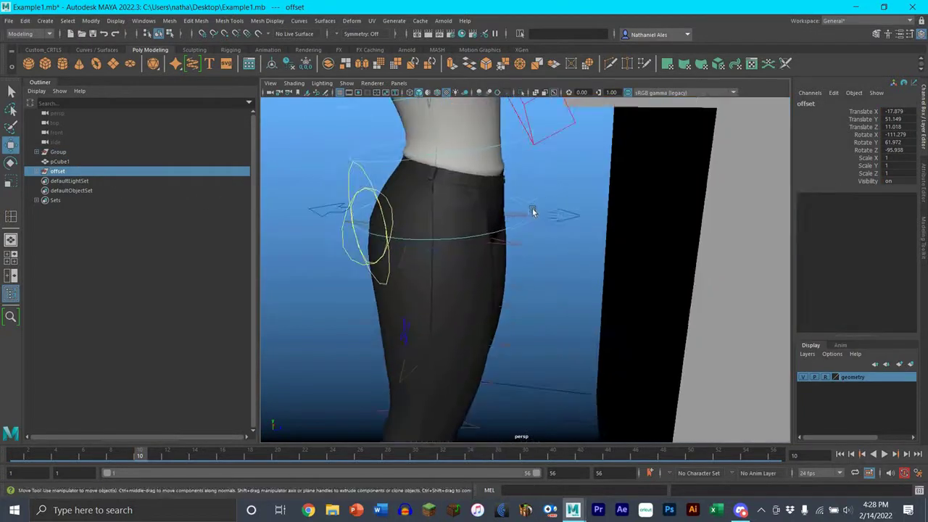
{"action": "left_click_drag", "start_coordinate": [507, 210], "coordinate": [566, 207], "text": "alt"}
{"action": "scroll", "coordinate": [559, 226], "scroll_direction": "down", "scroll_amount": 5}
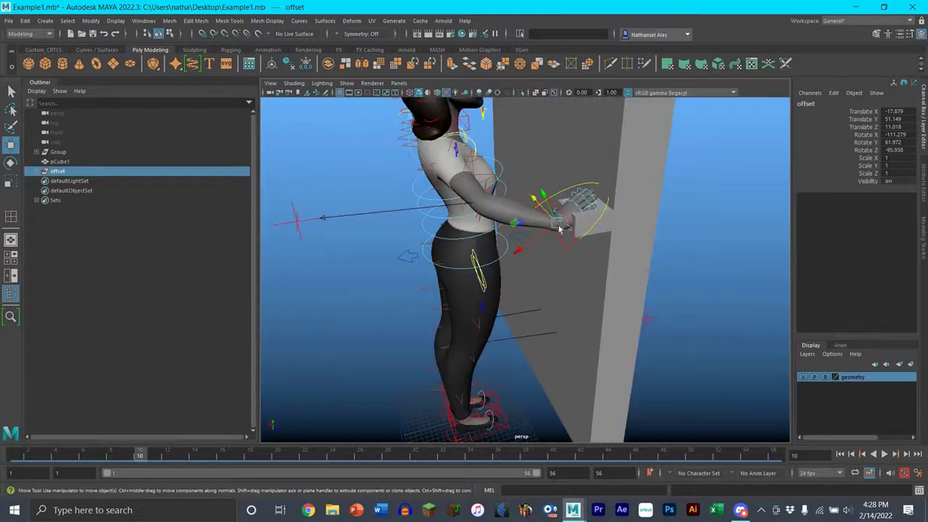
- Inspect the offset group's placement at the right wrist against the arm's IK control, and expand the group to show R_Hand_LOC
{"action": "scroll", "coordinate": [559, 229], "scroll_direction": "up", "scroll_amount": 5}
{"action": "middle_click_drag", "start_coordinate": [561, 228], "coordinate": [560, 236], "text": "alt"}
{"action": "mouse_move", "coordinate": [561, 236]}
{"action": "left_mouse_down", "text": "alt"}
{"action": "mouse_move", "coordinate": [552, 269]}
{"action": "mouse_move", "coordinate": [584, 256]}
{"action": "mouse_move", "coordinate": [565, 253]}
{"action": "left_mouse_up", "text": "alt"}
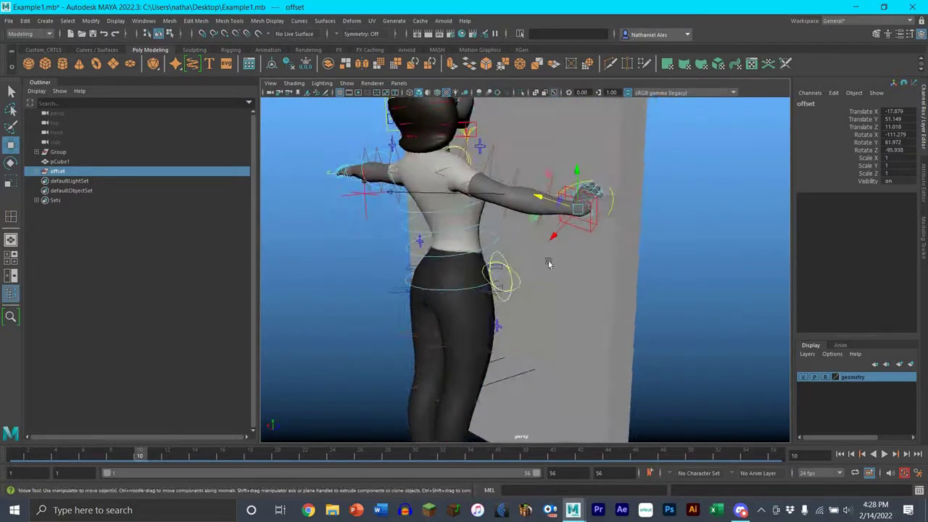
{"action": "scroll", "coordinate": [486, 347], "scroll_direction": "up", "scroll_amount": 5}
{"action": "middle_click_drag", "start_coordinate": [614, 211], "coordinate": [529, 325], "text": "alt"}
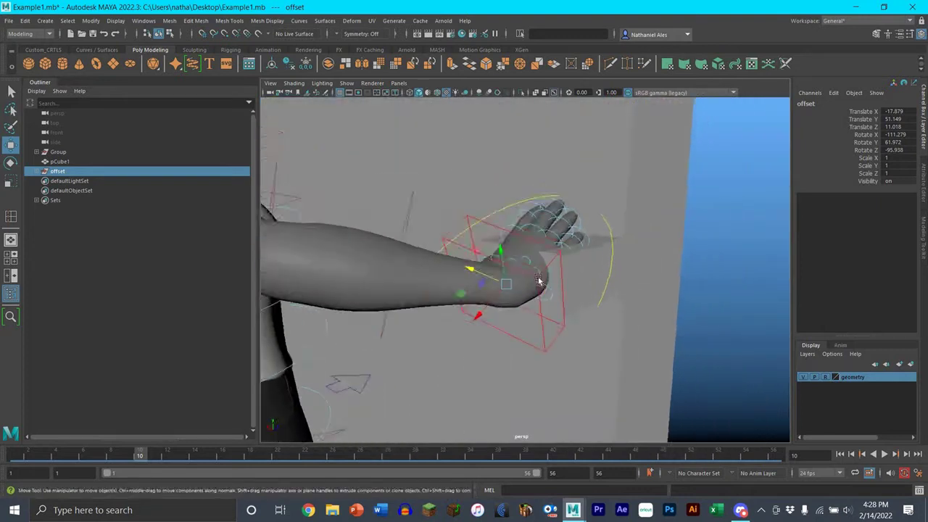
{"action": "left_click", "coordinate": [537, 334]}
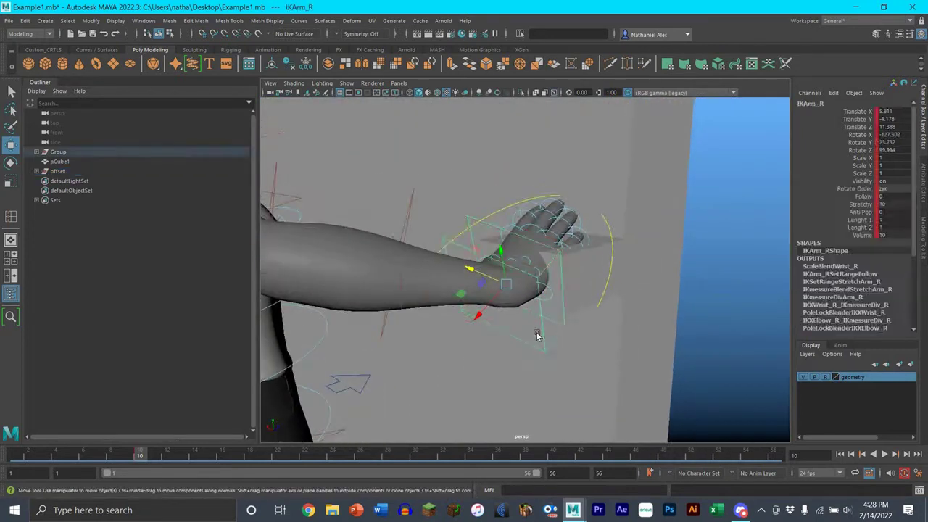
{"action": "left_click", "coordinate": [58, 172]}
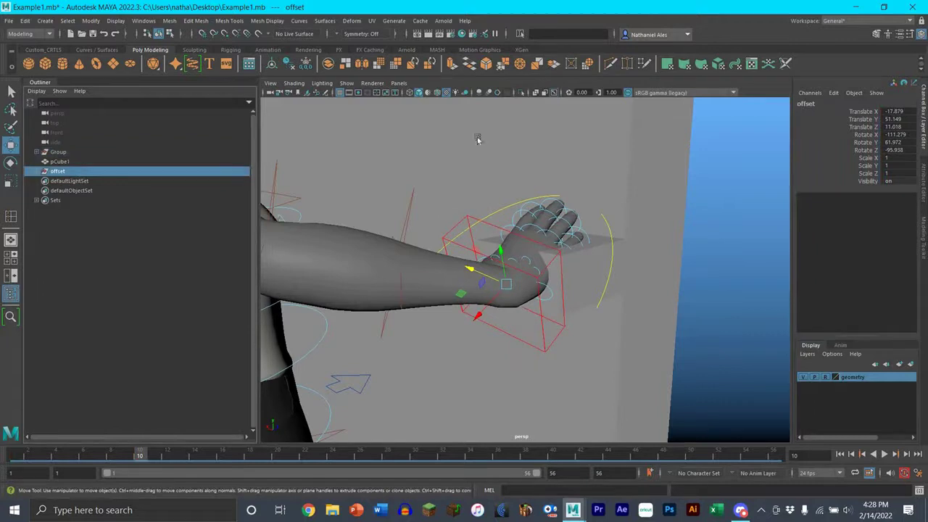
{"action": "left_click", "coordinate": [36, 172]}
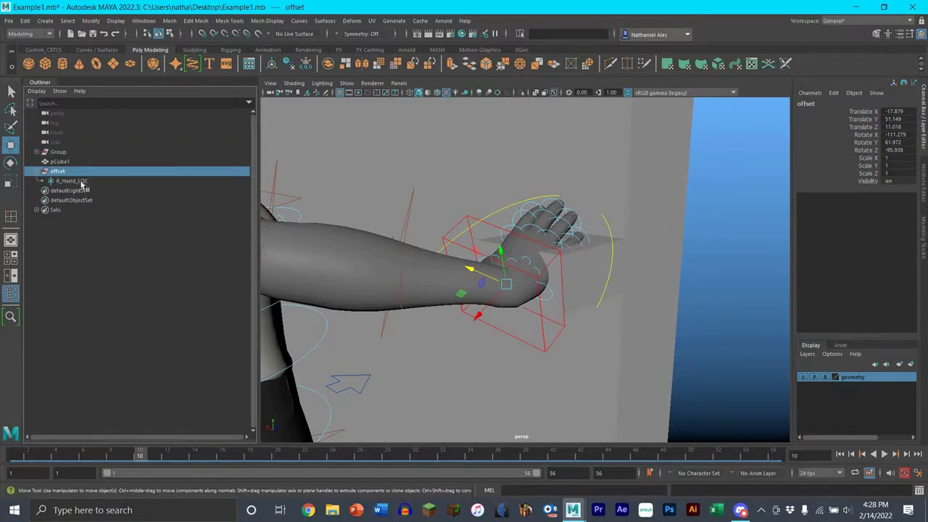
- Try moving R_Hand_LOC and then the right arm's IK control to compare how each affects the hand
{"action": "left_click", "coordinate": [506, 287]}
{"action": "middle_click_drag", "start_coordinate": [540, 301], "coordinate": [551, 321]}
{"action": "key", "text": "ctrl+z"}
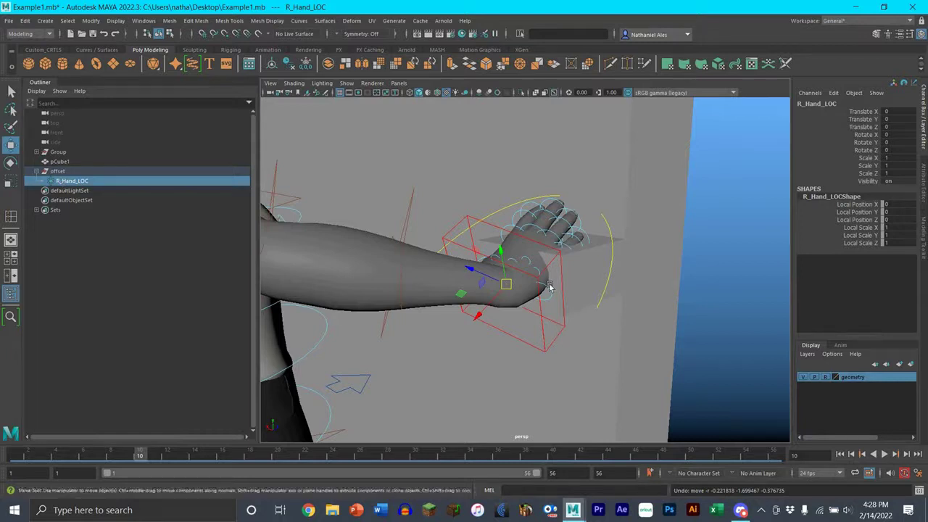
{"action": "left_click", "coordinate": [505, 283]}
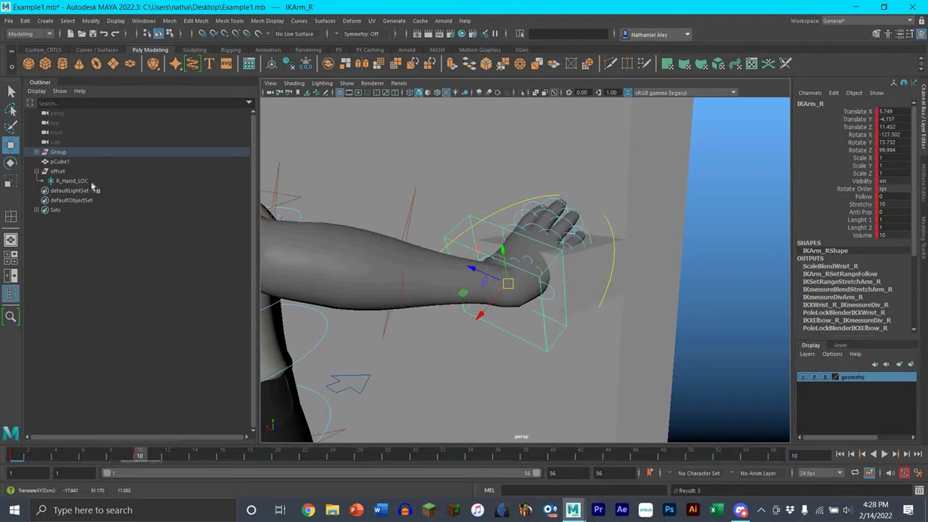
- Parent-constrain the right arm's IK control to R_Hand_LOC with Maintain offset, all translate and rotate axes and weight 1
{"action": "left_click", "coordinate": [517, 286]}
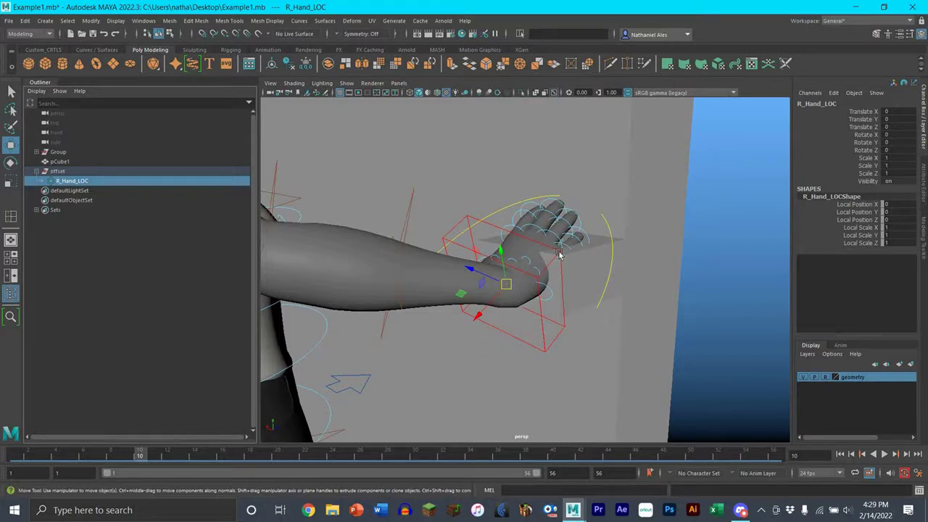
{"action": "left_click", "coordinate": [563, 290], "text": "shift"}
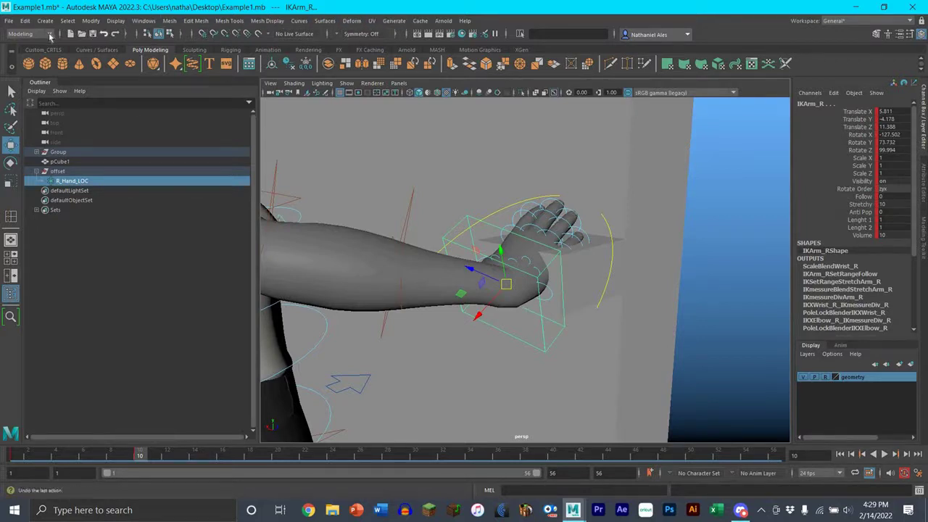
{"action": "left_click", "coordinate": [29, 33]}
{"action": "left_click", "coordinate": [29, 60]}
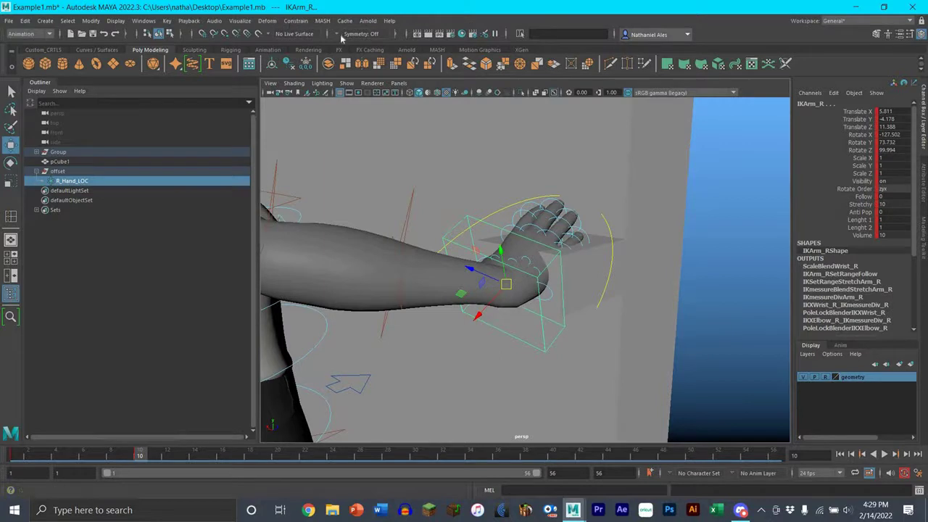
{"action": "left_click", "coordinate": [296, 20]}
{"action": "left_click", "coordinate": [390, 47]}
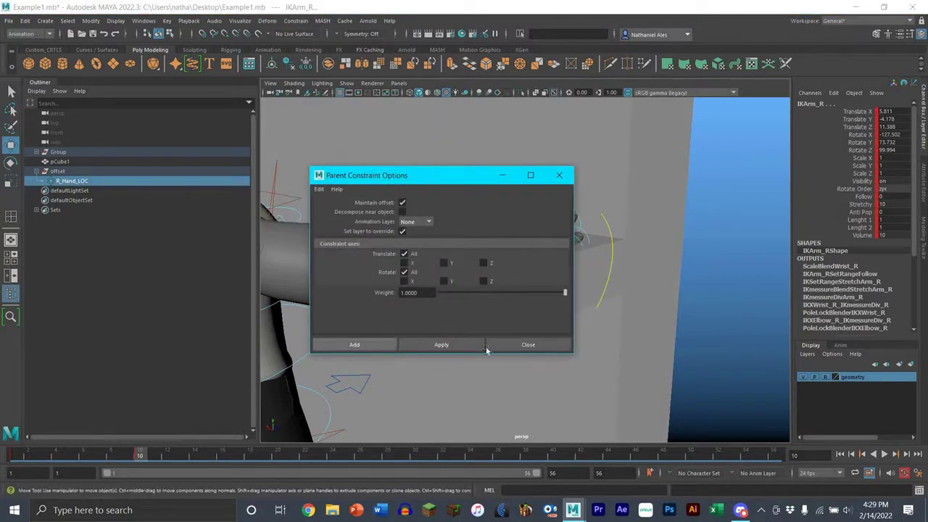
{"action": "left_click", "coordinate": [359, 345]}
- Test the parent constraint by moving R_Hand_LOC freely with the right hand, and undo each move
{"action": "left_click", "coordinate": [86, 182]}
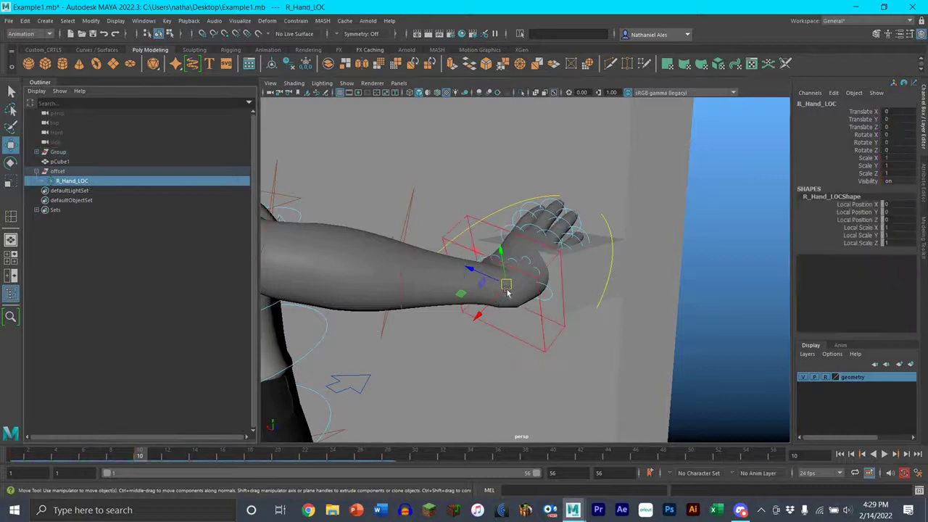
{"action": "left_click_drag", "start_coordinate": [506, 285], "coordinate": [519, 248]}
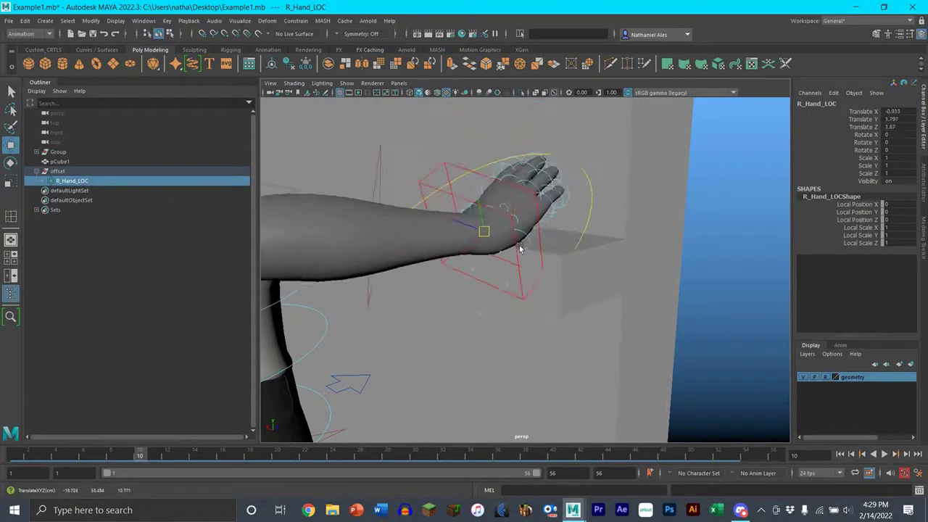
{"action": "key", "text": "ctrl+z"}
{"action": "key", "text": "ctrl+z"}
{"action": "key", "text": "ctrl+z"}
{"action": "key", "text": "ctrl+z"}
{"action": "key", "text": "ctrl+z"}
{"action": "key", "text": "ctrl+z"}
{"action": "key", "text": "ctrl+z"}
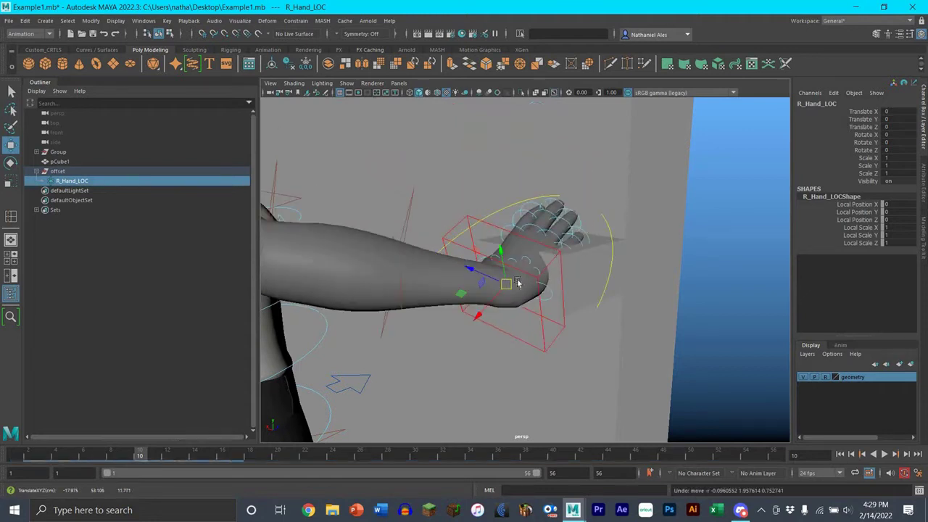
{"action": "left_click", "coordinate": [517, 283]}
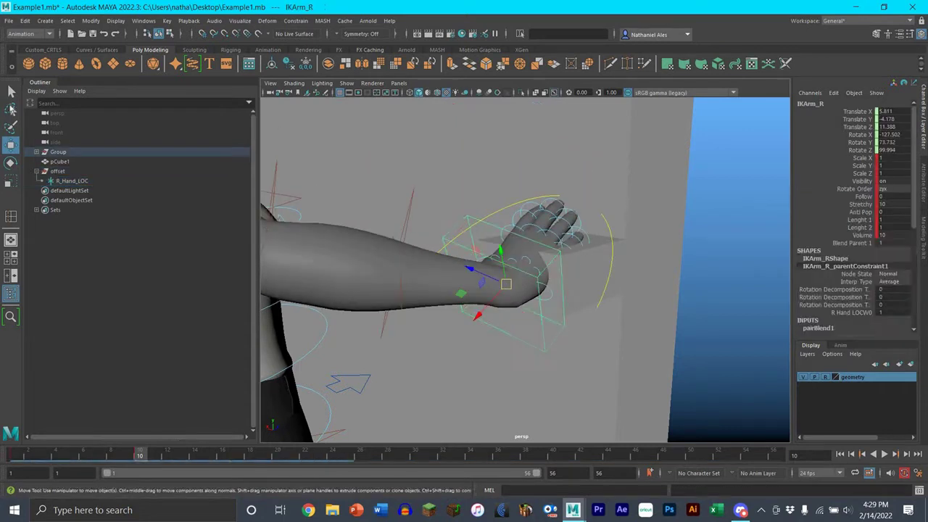
{"action": "left_click", "coordinate": [511, 287]}
{"action": "left_click_drag", "start_coordinate": [498, 241], "coordinate": [556, 273]}
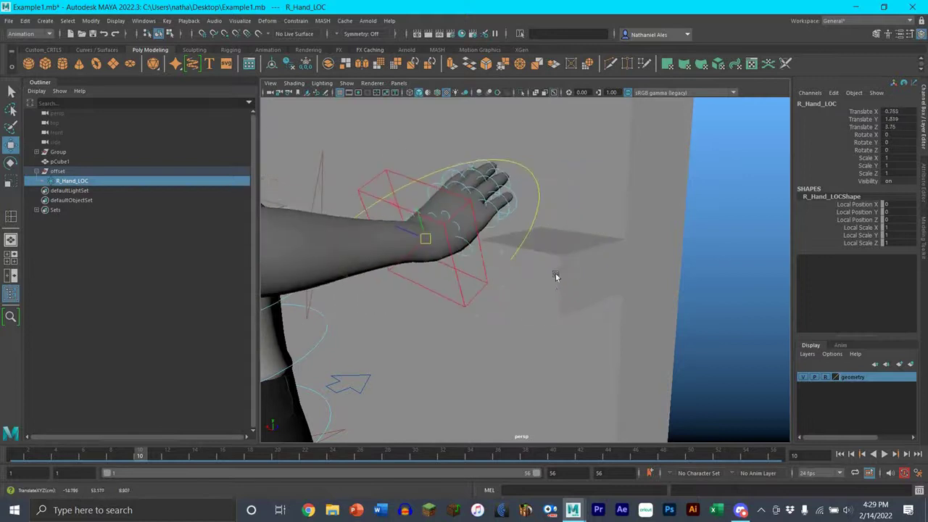
{"action": "key", "text": "ctrl+z"}
{"action": "key", "text": "ctrl+z"}
- Delete all keys of the right arm's IK control from frame 1 to 56 and return to frame 1
{"action": "key", "text": "alt+v"}
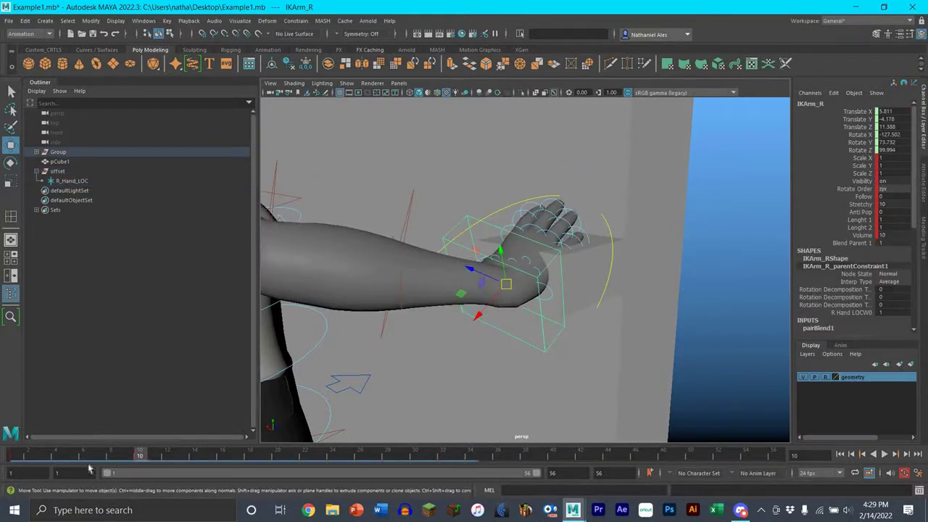
{"action": "key", "text": "alt+v"}
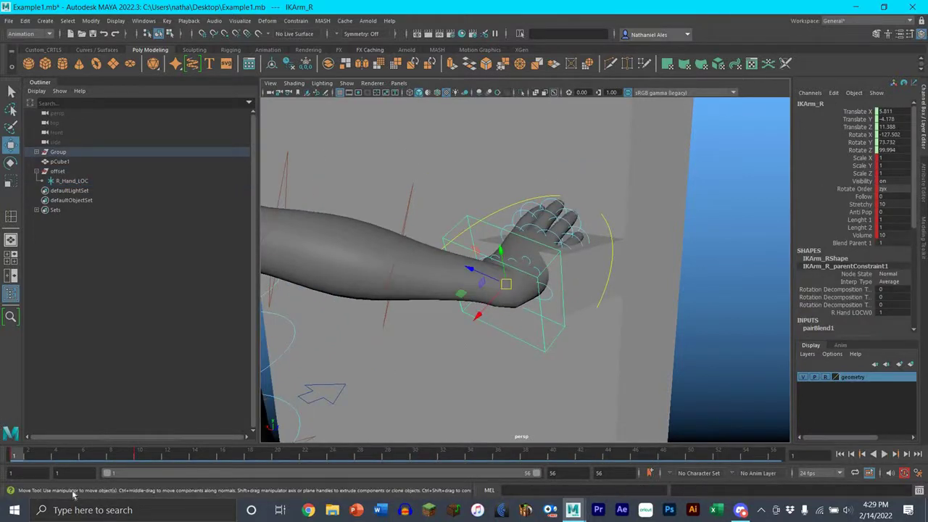
{"action": "left_click_drag", "start_coordinate": [16, 455], "coordinate": [776, 454], "text": "shift"}
{"action": "right_click", "coordinate": [150, 454]}
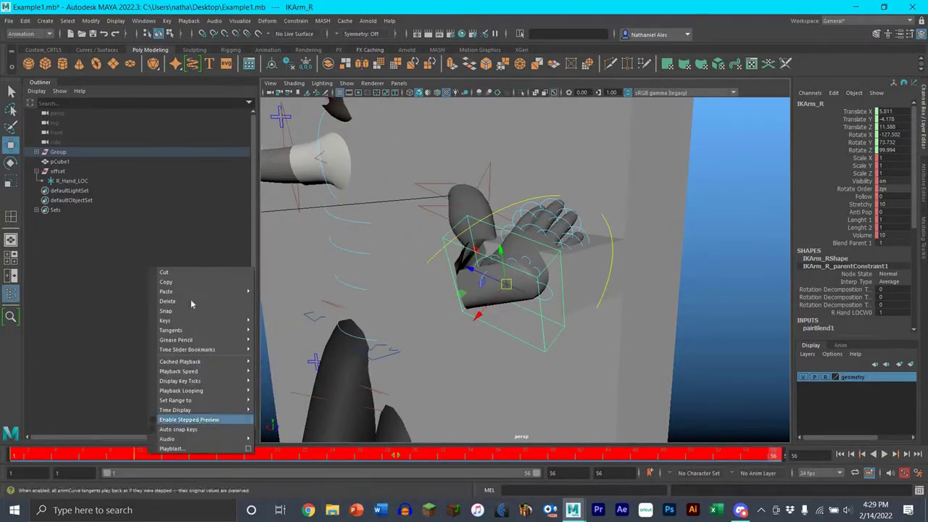
{"action": "left_click", "coordinate": [196, 302]}
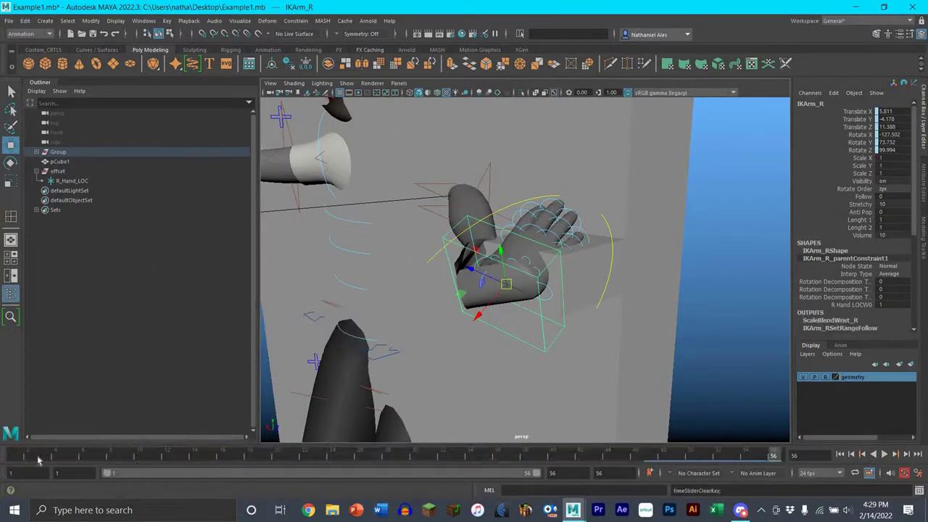
{"action": "left_click", "coordinate": [15, 456]}
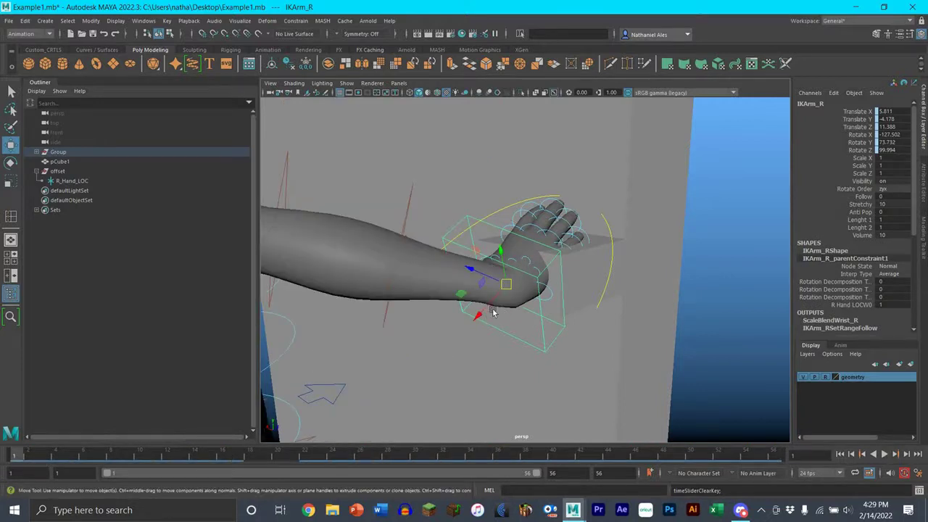
- Move R_Hand_LOC to about 0.221, 1.984, 2.491 at frame 1 so the hand is off the door handle, and key it
{"action": "left_click_drag", "start_coordinate": [493, 312], "coordinate": [417, 232], "text": "alt"}
{"action": "left_click", "coordinate": [468, 272]}
{"action": "left_click_drag", "start_coordinate": [406, 237], "coordinate": [468, 258], "text": "alt"}
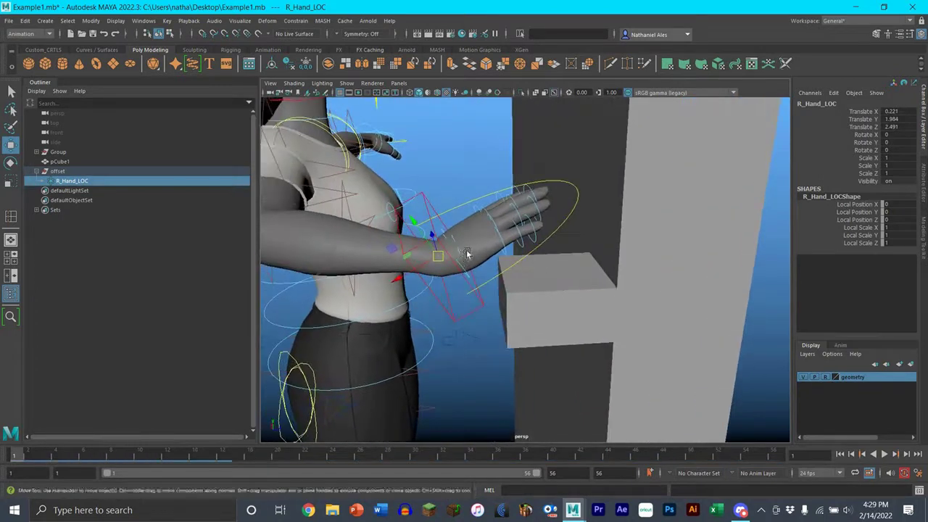
{"action": "left_click_drag", "start_coordinate": [400, 280], "coordinate": [435, 286], "text": "alt"}
- Bring R_Hand_LOC onto the door handle at frame 9, with Translate Y about 0.063 and Translate Z about 1.21
{"action": "key", "text": "alt+v"}
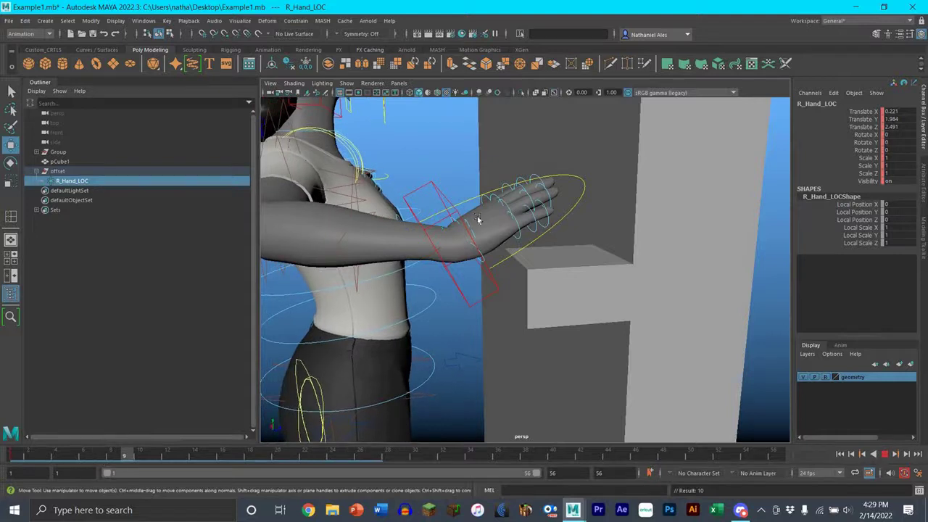
{"action": "key", "text": "alt+v"}
{"action": "left_click_drag", "start_coordinate": [435, 208], "coordinate": [496, 220]}
{"action": "left_click_drag", "start_coordinate": [541, 318], "coordinate": [491, 326], "text": "alt"}
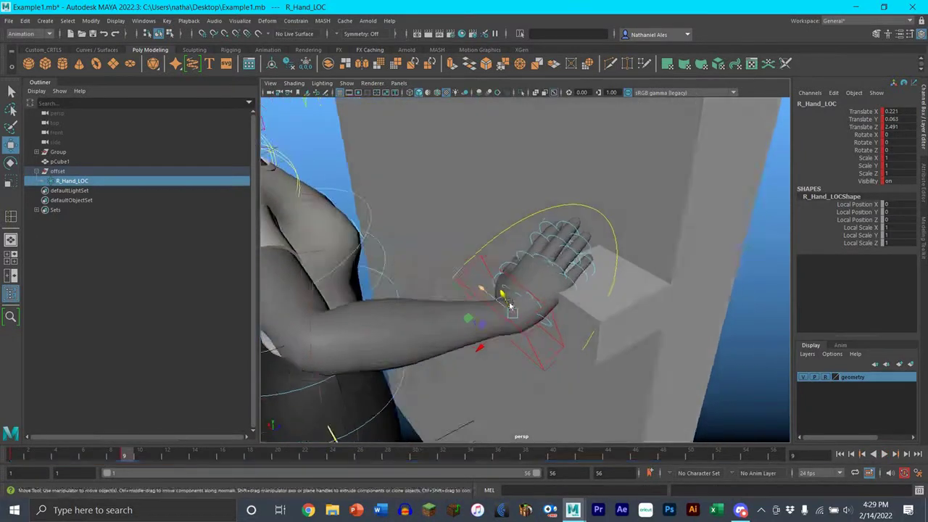
{"action": "left_click_drag", "start_coordinate": [489, 291], "coordinate": [469, 356]}
{"action": "scroll", "coordinate": [494, 319], "scroll_direction": "down", "scroll_amount": 5}
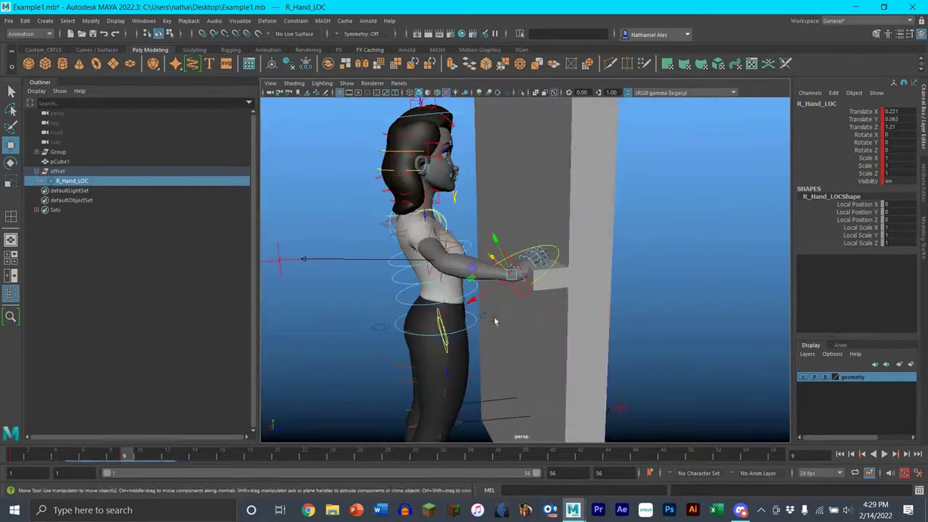
- Check the body and hand at frame 20 by selecting the root and the right arm's IK control, and return to frame 1
{"action": "left_click", "coordinate": [492, 318]}
{"action": "left_click", "coordinate": [280, 458]}
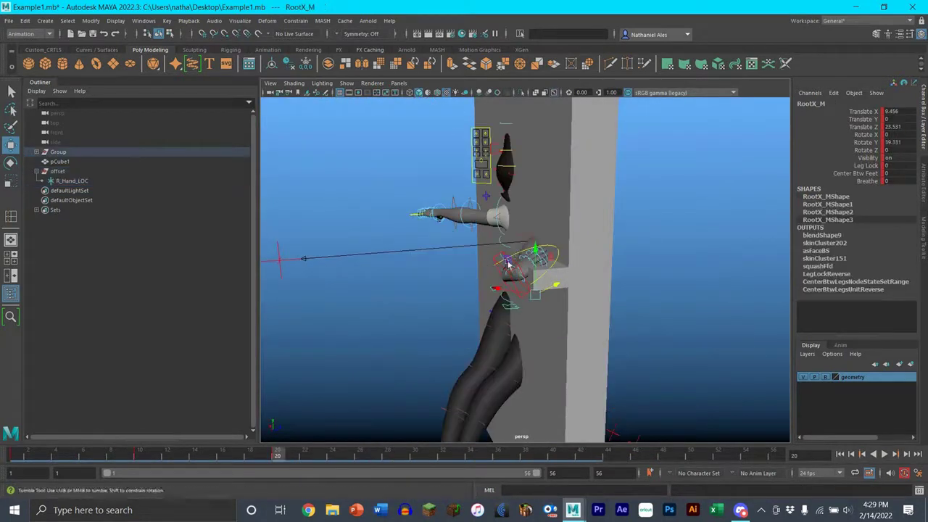
{"action": "left_click_drag", "start_coordinate": [510, 265], "coordinate": [498, 282], "text": "alt"}
{"action": "left_click", "coordinate": [495, 283]}
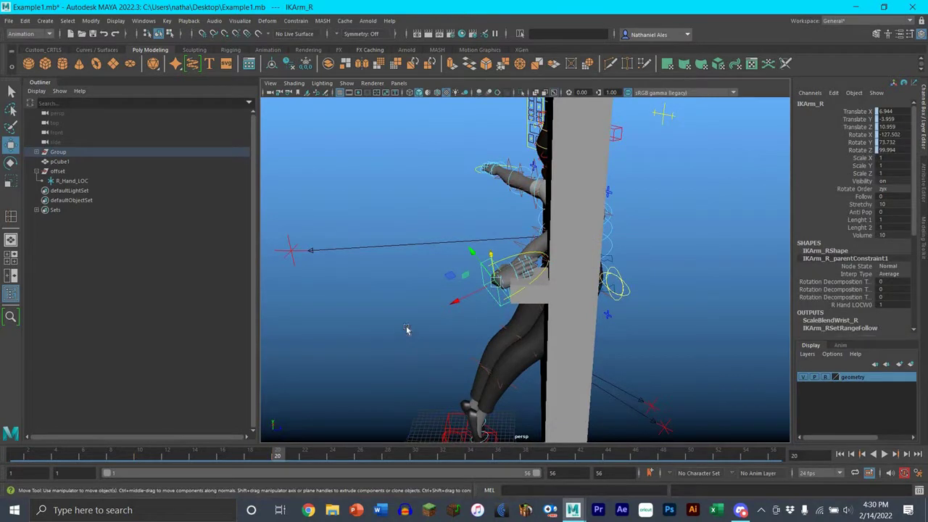
{"action": "mouse_move", "coordinate": [8, 415]}
{"action": "left_mouse_down"}
{"action": "mouse_move", "coordinate": [112, 430]}
{"action": "mouse_move", "coordinate": [2, 425]}
{"action": "left_mouse_up"}
{"action": "left_click_drag", "start_coordinate": [462, 293], "coordinate": [131, 190], "text": "alt"}
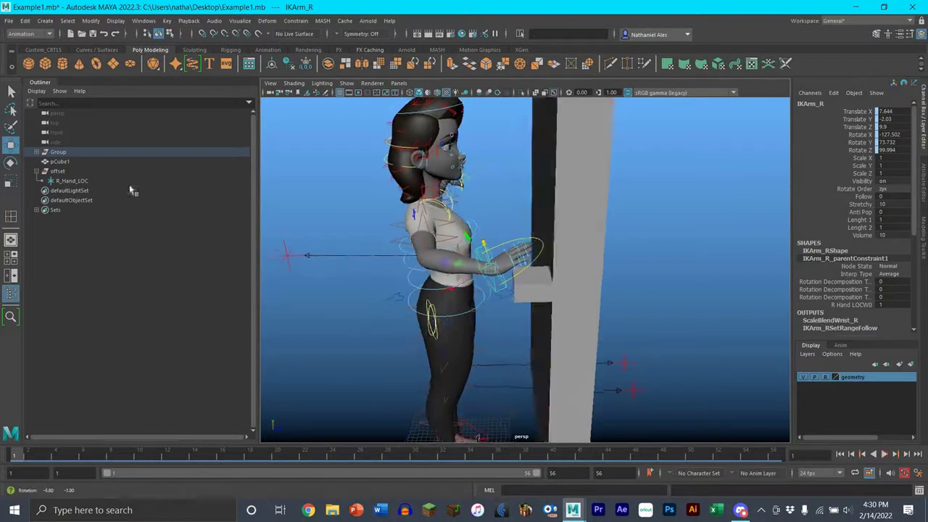
- Select the offset group and play back the hand's reach to the door handle up to about frame 10
{"action": "left_click", "coordinate": [58, 171]}
{"action": "left_click_drag", "start_coordinate": [500, 280], "coordinate": [535, 265], "text": "alt"}
{"action": "key", "text": "alt+v"}
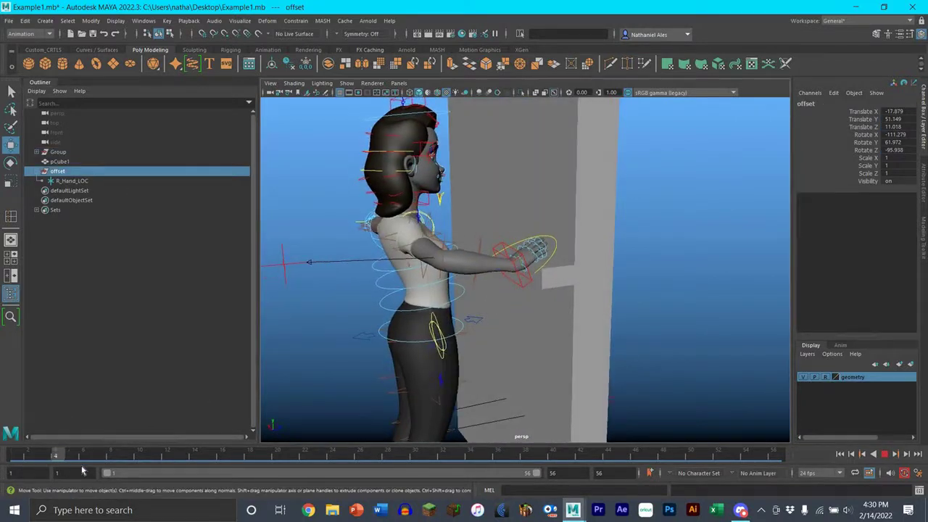
{"action": "key", "text": "alt+v"}
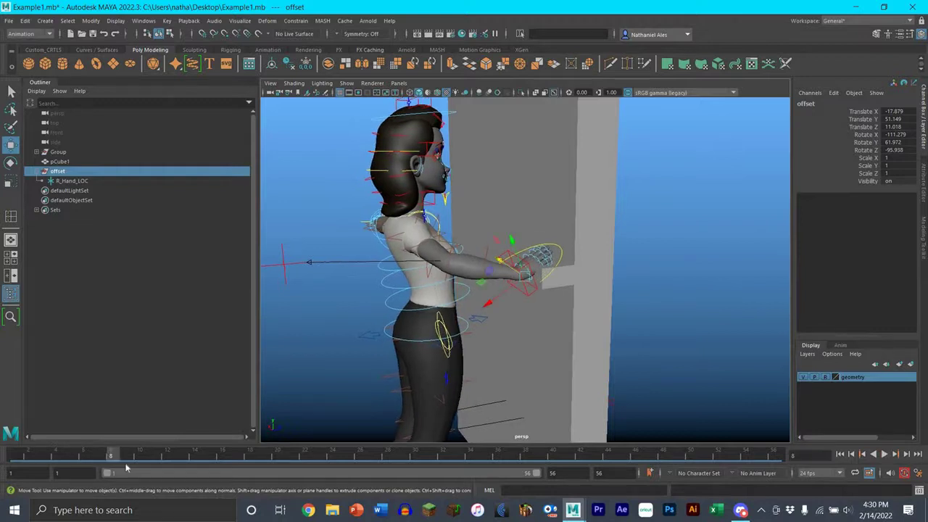
{"action": "left_click_drag", "start_coordinate": [133, 462], "coordinate": [133, 459]}
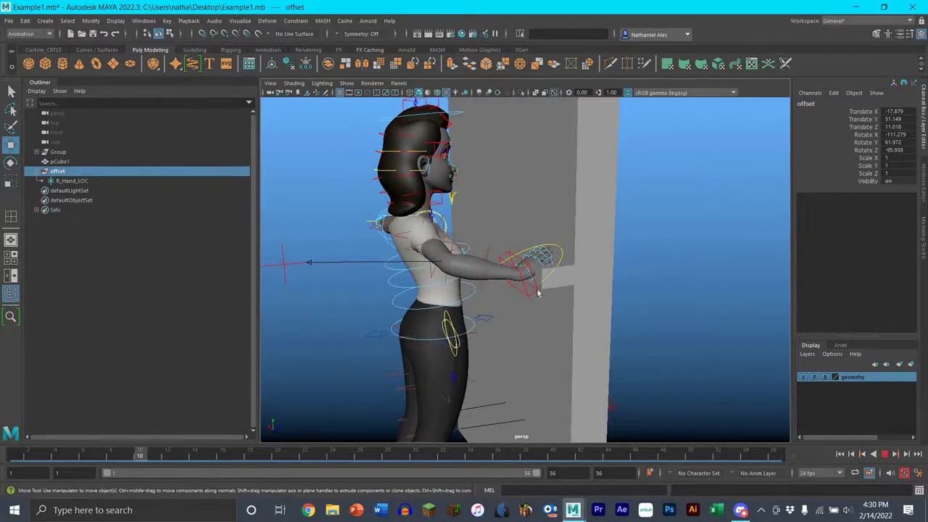
- Examine R_Hand_LOC, its parent offset group and the door at frame 9 by selecting each in turn
{"action": "left_click", "coordinate": [72, 180]}
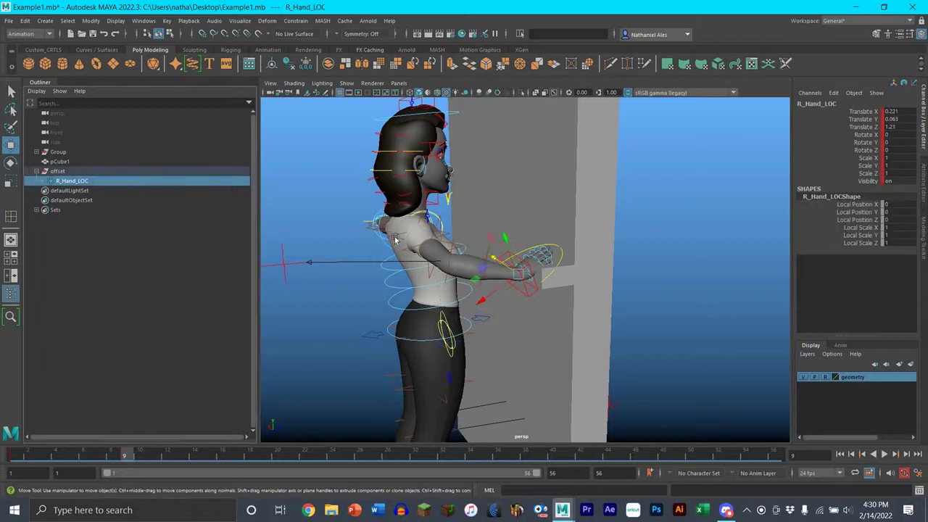
{"action": "key", "text": "Up"}
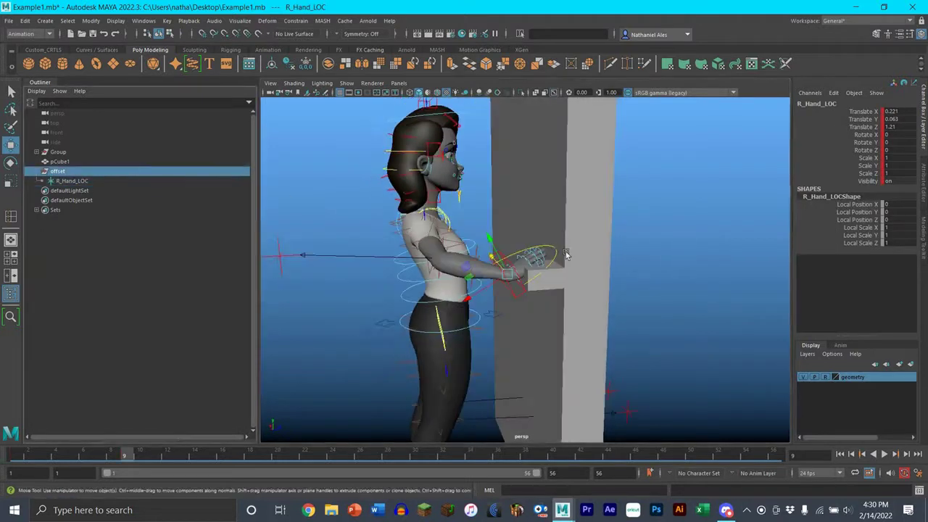
{"action": "left_click_drag", "start_coordinate": [594, 253], "coordinate": [587, 271], "text": "alt"}
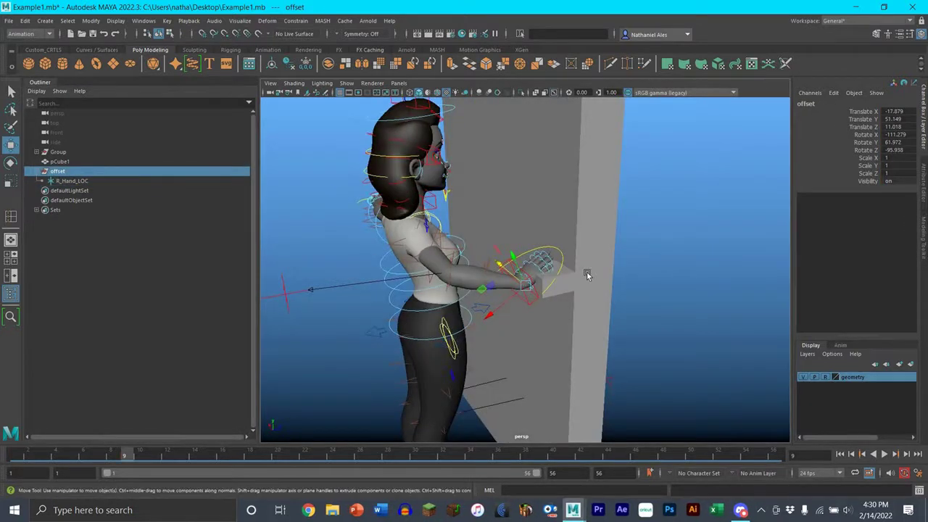
{"action": "left_click", "coordinate": [533, 305]}
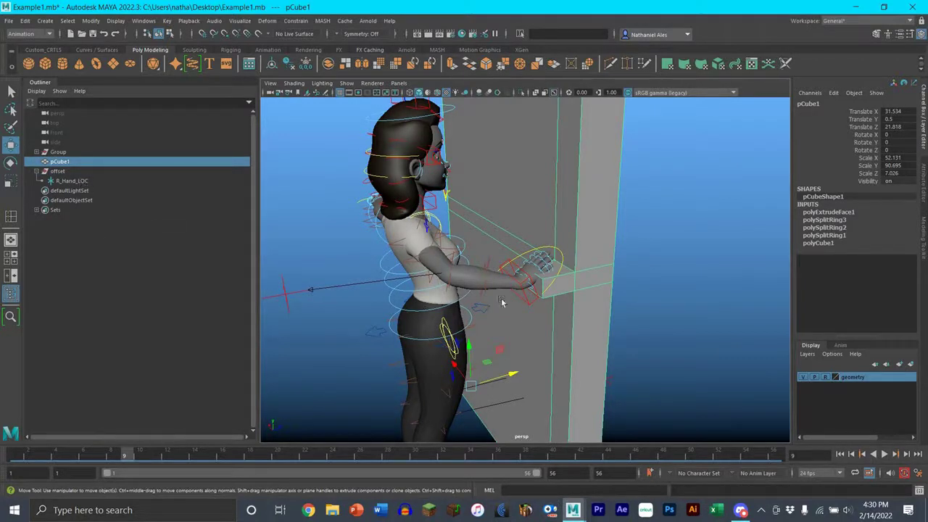
- Parent-constrain the offset group to the door pCube1 with Maintain offset on, all translate and rotate axes and weight 1
{"action": "left_click", "coordinate": [479, 276]}
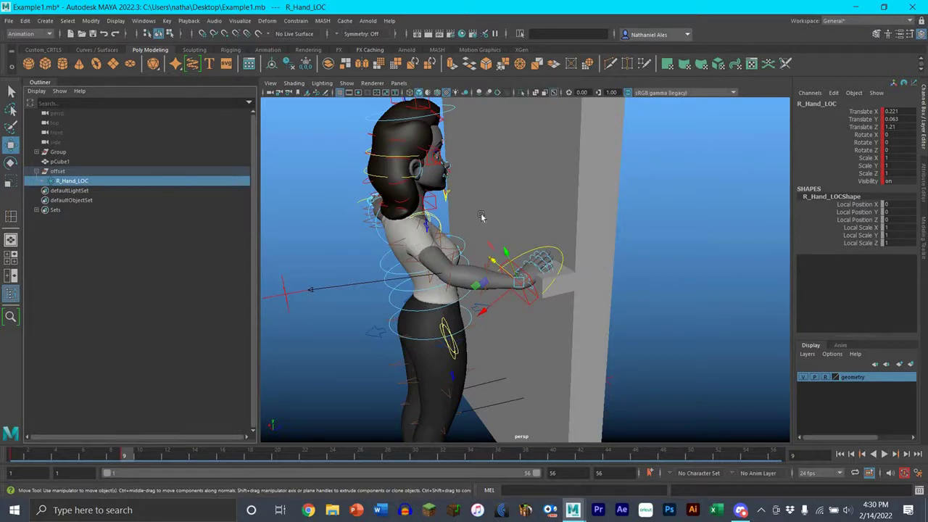
{"action": "left_click", "coordinate": [580, 194]}
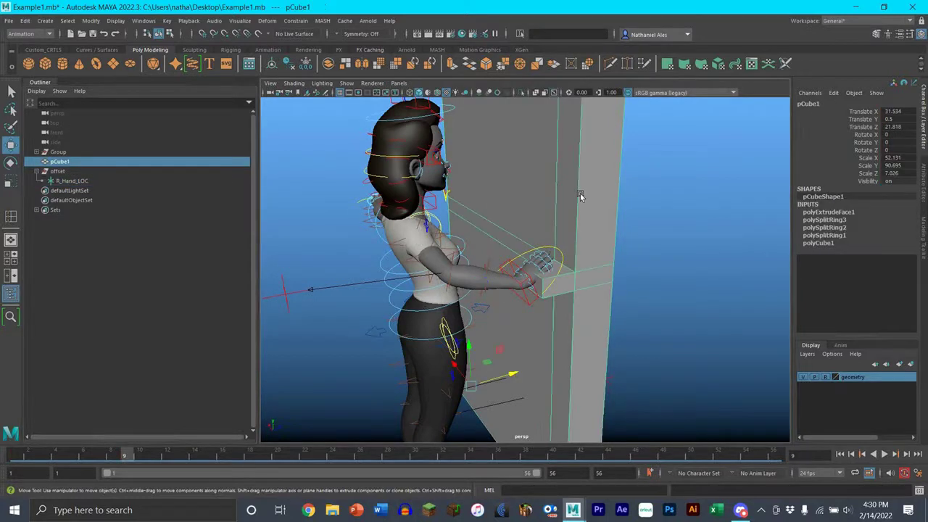
{"action": "left_click", "coordinate": [58, 171], "text": "ctrl"}
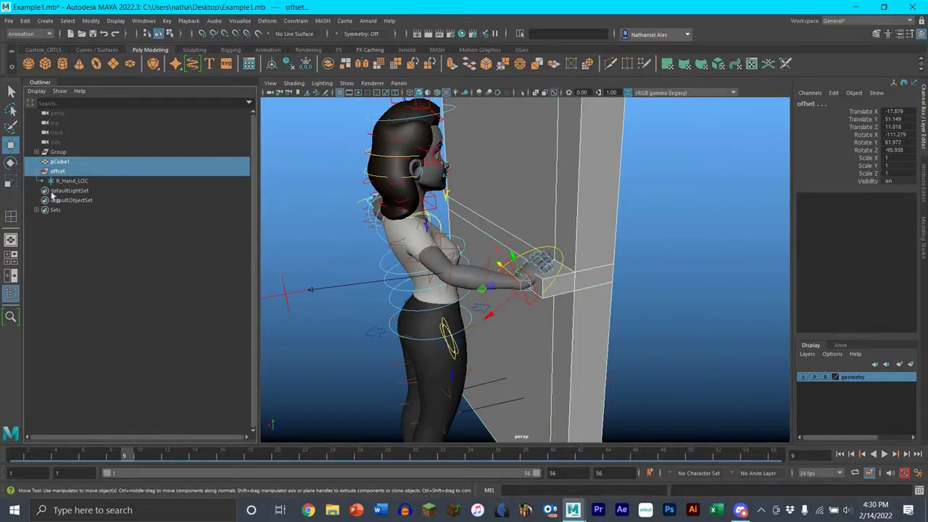
{"action": "left_click", "coordinate": [295, 20]}
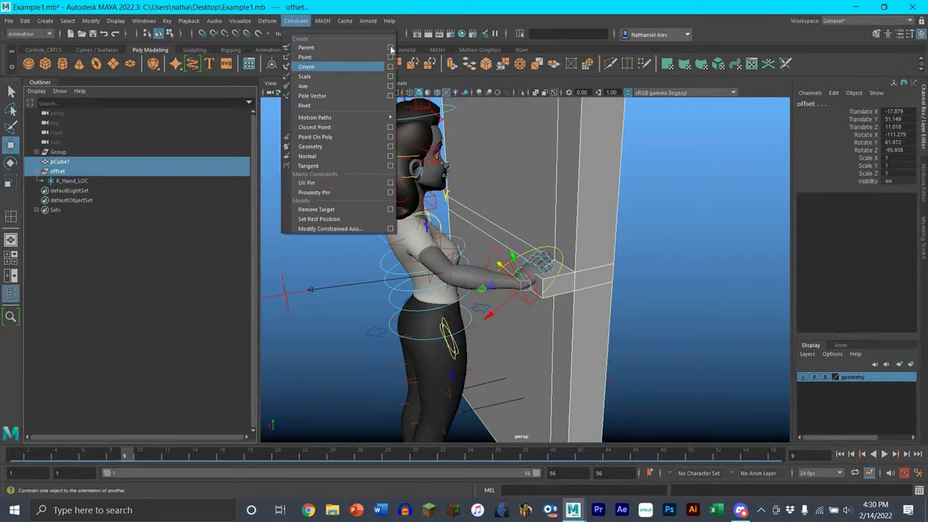
{"action": "left_click", "coordinate": [390, 47]}
{"action": "left_click", "coordinate": [355, 344]}
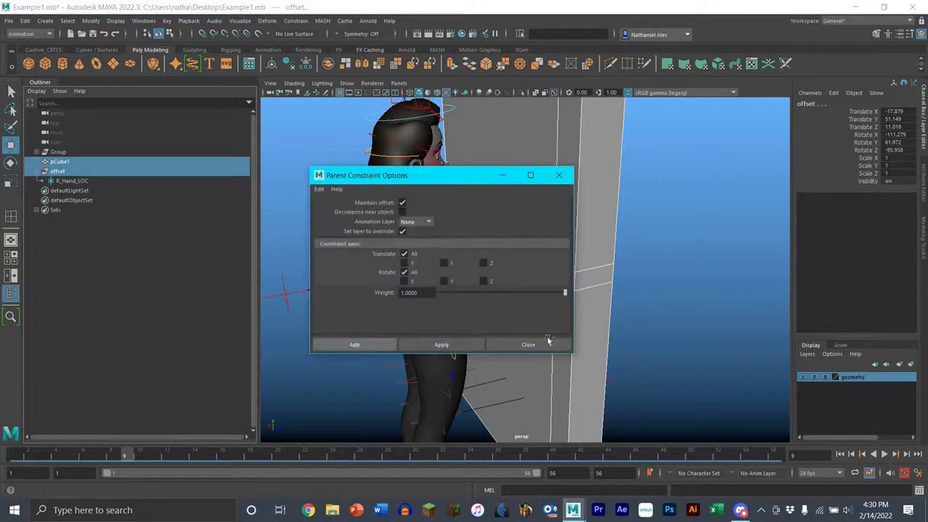
- Try rotating the door to about 39.5° in Y at frame 9 to test the constraint, and undo the rotation
{"action": "left_click", "coordinate": [482, 380]}
{"action": "key", "text": "e"}
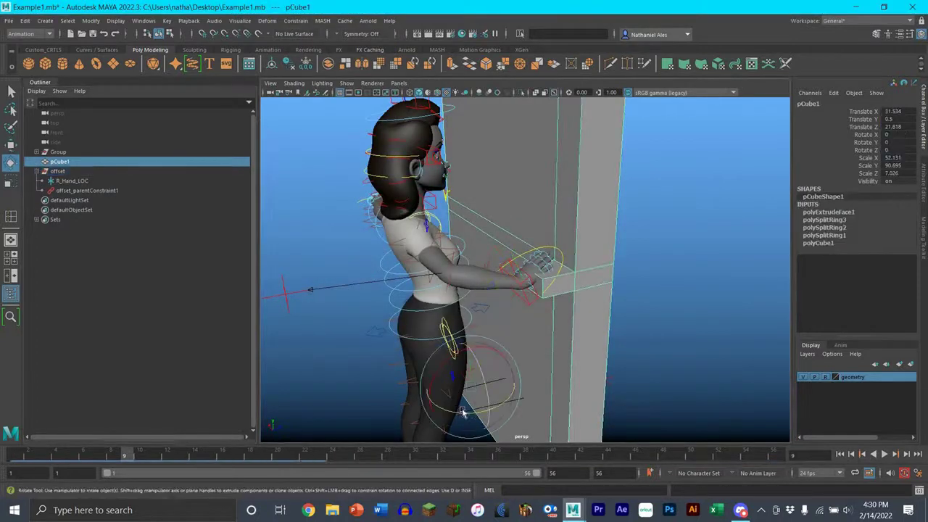
{"action": "left_click_drag", "start_coordinate": [462, 411], "coordinate": [484, 393]}
{"action": "key", "text": "ctrl+z"}
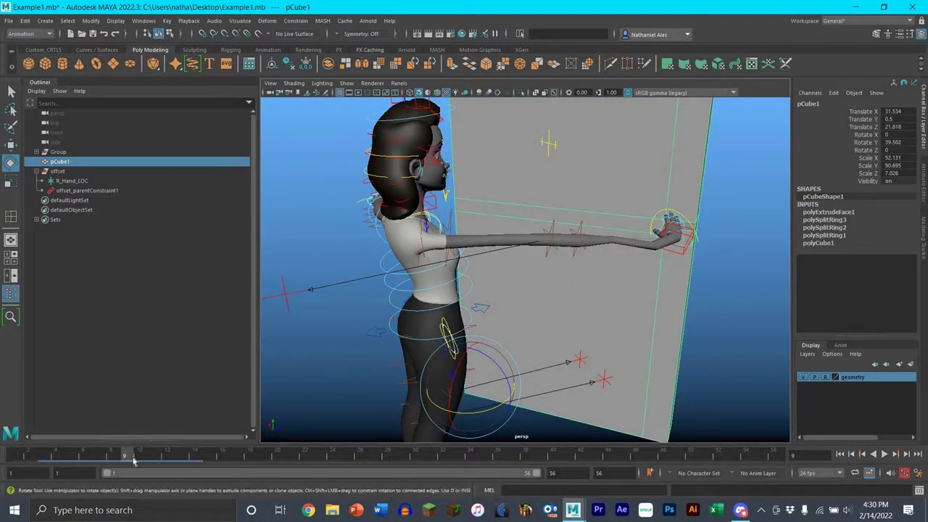
- At frame 20, rotate the door open to a Rotate Y of about 61.8
{"action": "left_click_drag", "start_coordinate": [129, 463], "coordinate": [277, 458]}
{"action": "left_click_drag", "start_coordinate": [475, 414], "coordinate": [576, 296]}
{"action": "scroll", "coordinate": [611, 312], "scroll_direction": "up", "scroll_amount": 5}
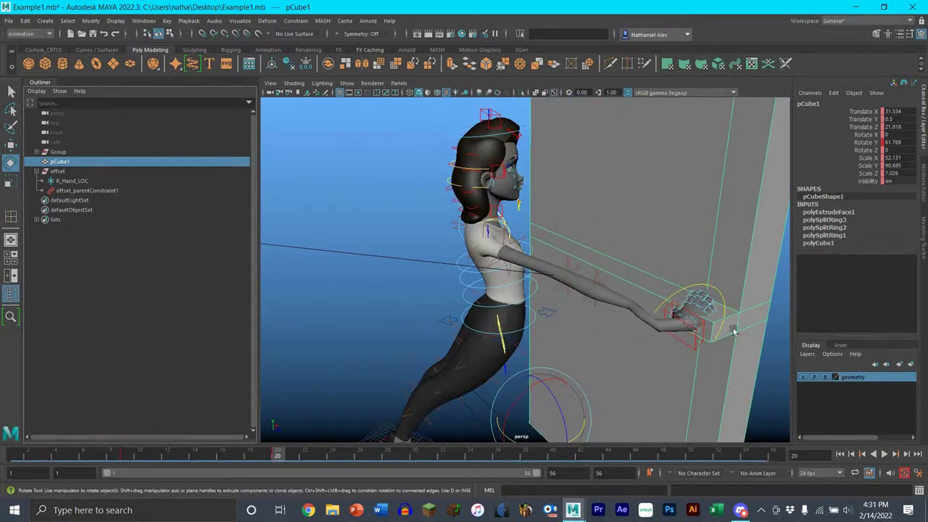
- Examine the offset group's parent constraint and its P Cube 1W0 weight around frames 19 and 20
{"action": "left_click", "coordinate": [91, 189]}
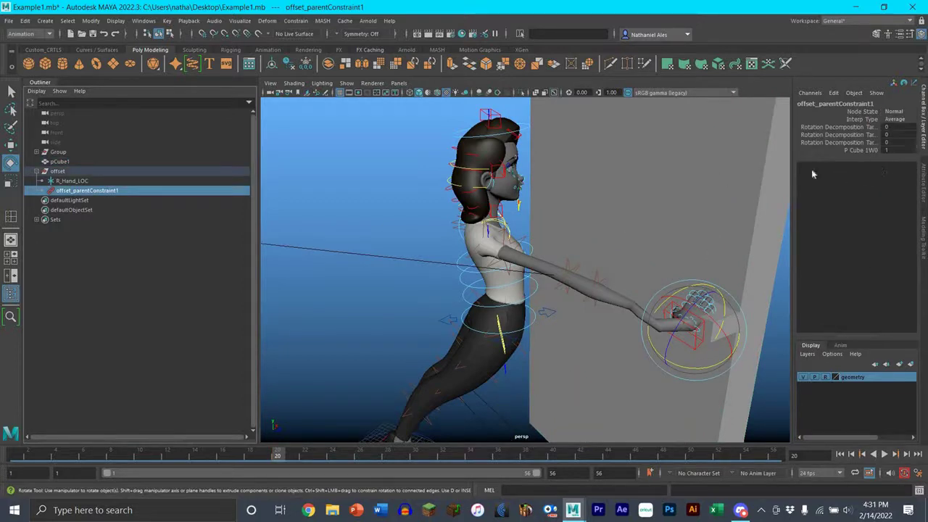
{"action": "left_click", "coordinate": [859, 151]}
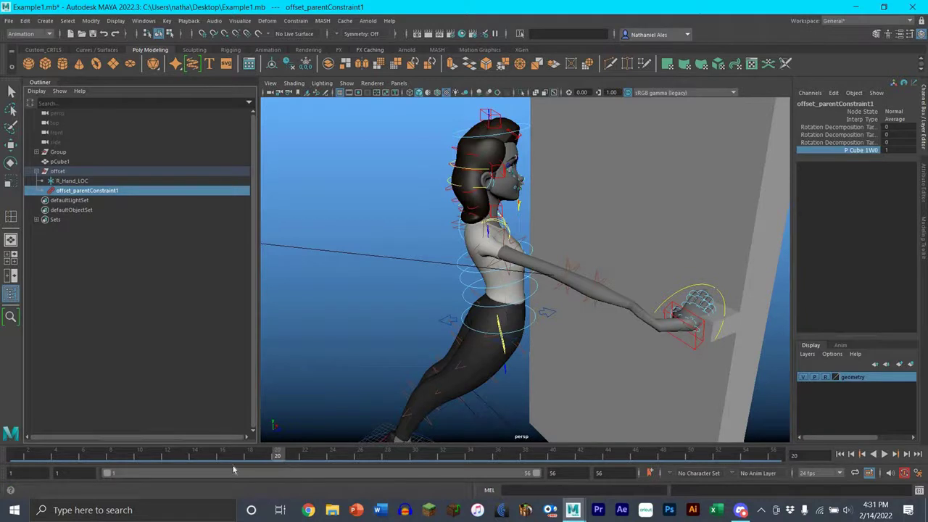
{"action": "left_click_drag", "start_coordinate": [234, 468], "coordinate": [260, 469]}
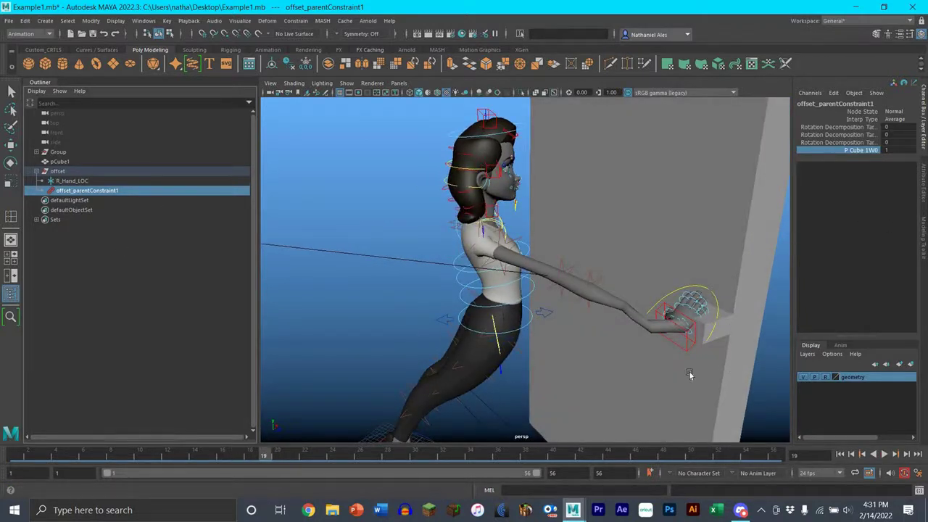
{"action": "key", "text": "Up"}
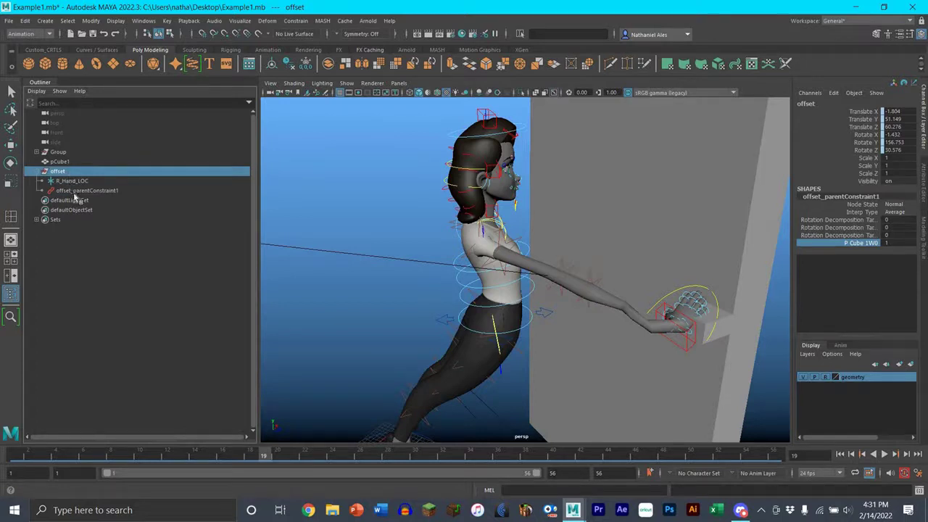
{"action": "left_click", "coordinate": [74, 193]}
{"action": "left_click", "coordinate": [720, 233]}
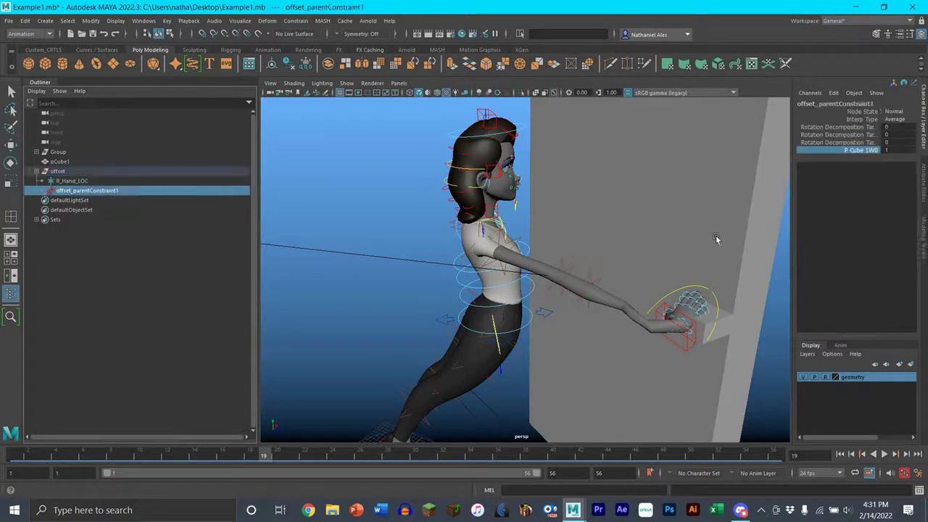
{"action": "left_click", "coordinate": [66, 191]}
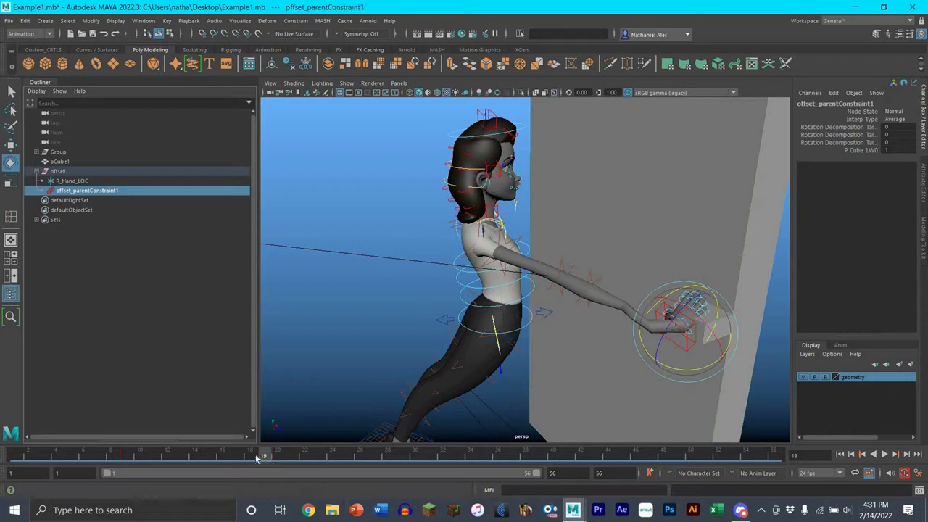
- Play back the door opening, return to frame 1 and inspect the right hand beside the handle up close
{"action": "key", "text": "alt+v"}
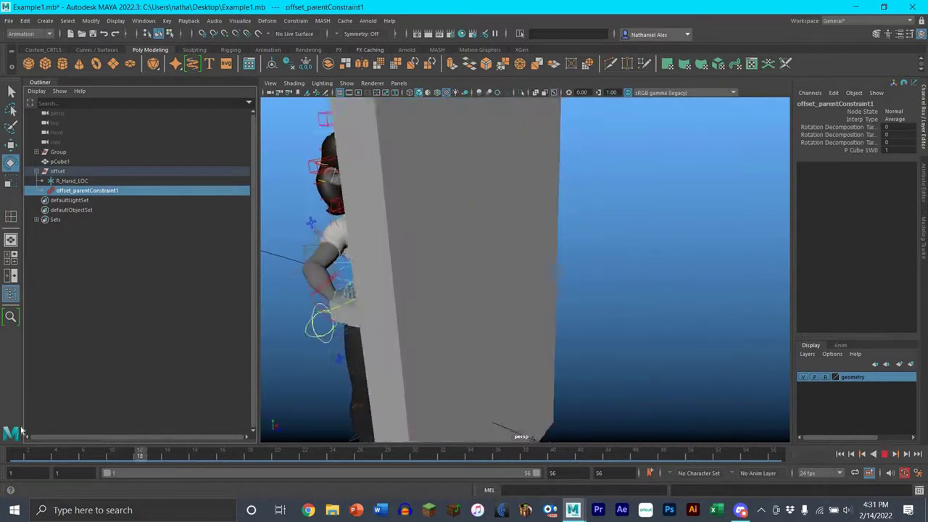
{"action": "key", "text": "alt+v"}
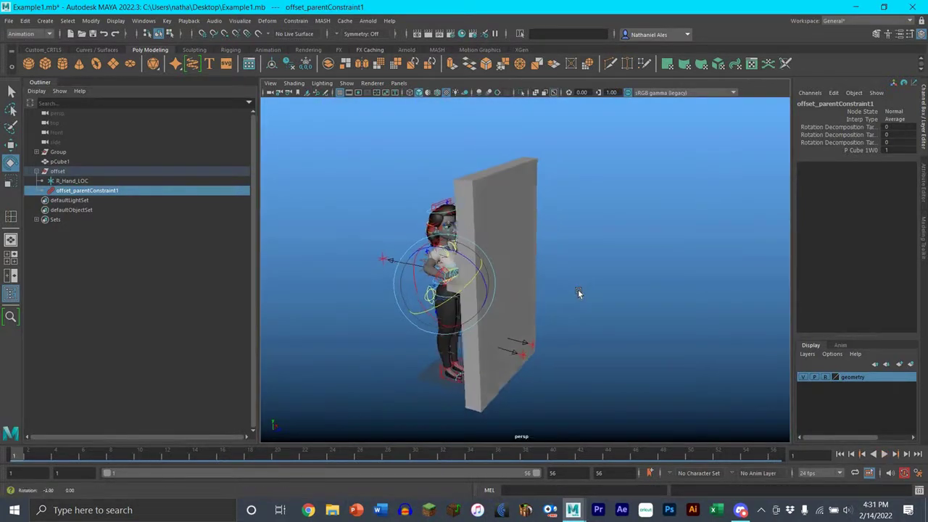
{"action": "right_click_drag", "start_coordinate": [578, 291], "coordinate": [722, 289], "text": "alt"}
{"action": "middle_click_drag", "start_coordinate": [500, 288], "coordinate": [530, 307], "text": "alt"}
{"action": "left_click_drag", "start_coordinate": [548, 307], "coordinate": [371, 312], "text": "alt"}
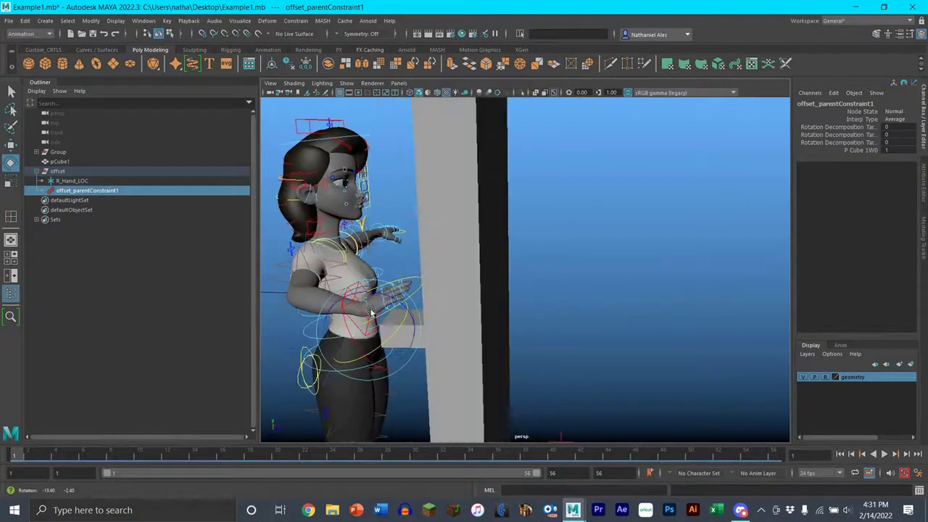
- Check the right arm's IK control and the door at frame 1 by selecting each, and clear the selection
{"action": "left_click", "coordinate": [544, 318]}
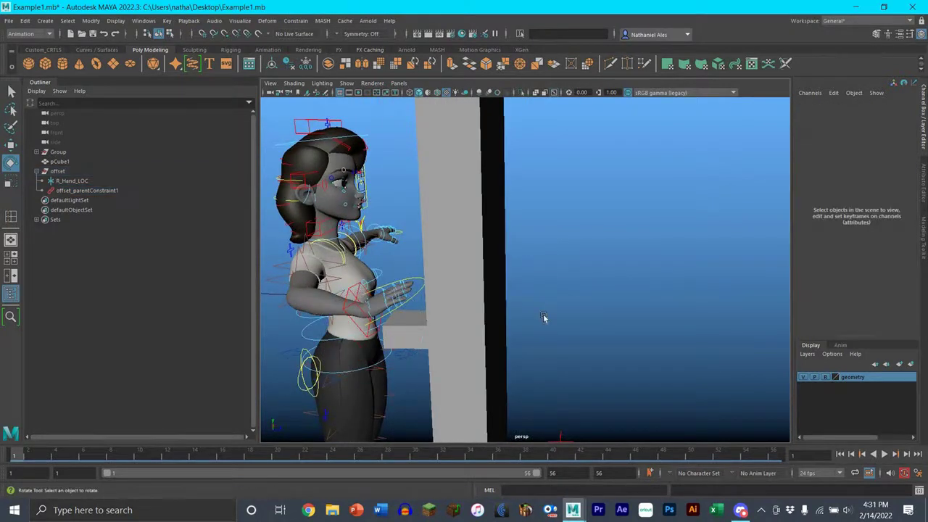
{"action": "left_click", "coordinate": [501, 326]}
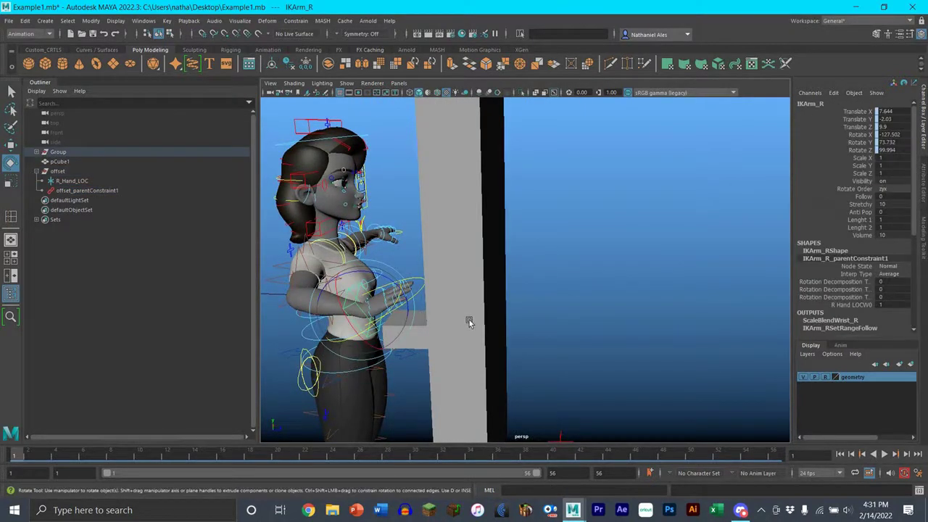
{"action": "left_click", "coordinate": [469, 322]}
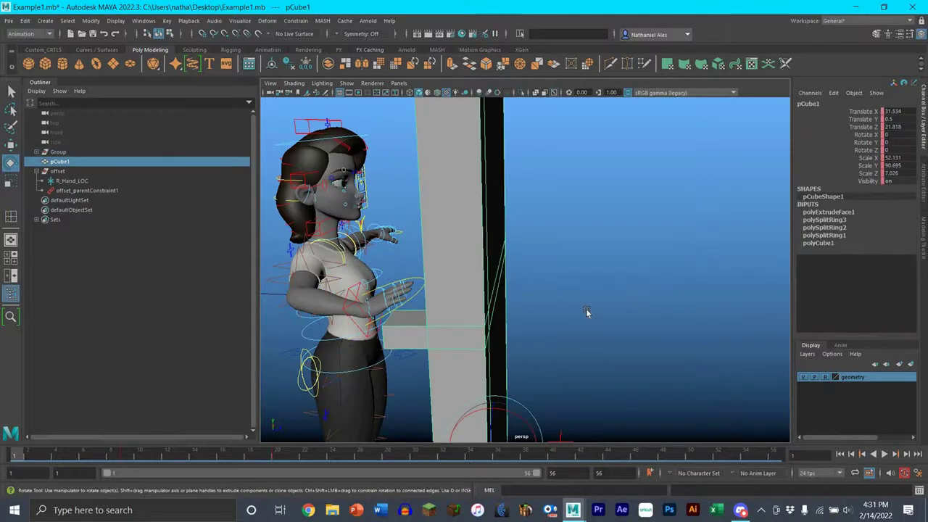
{"action": "left_click", "coordinate": [362, 290]}
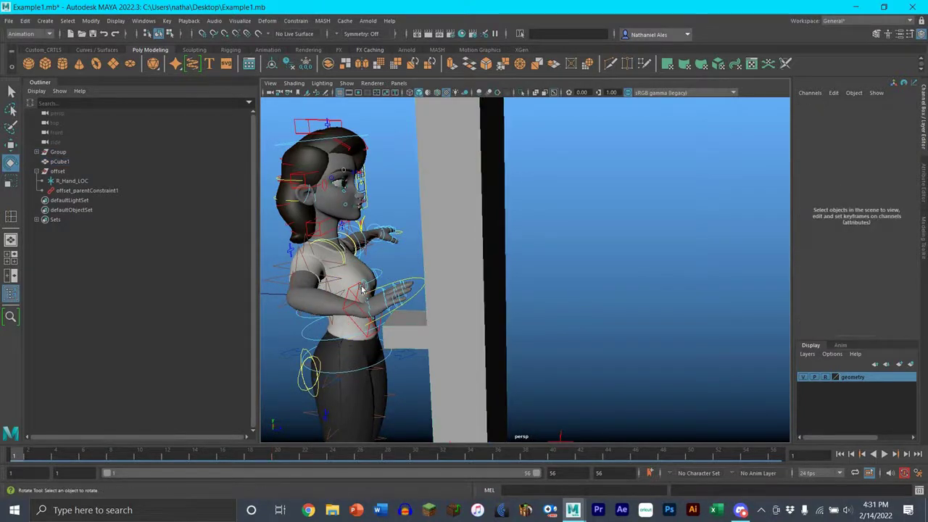
{"action": "left_click", "coordinate": [363, 289]}
{"action": "left_click", "coordinate": [540, 263]}
- Close Example1.mb without saving its changes and switch to the Example3.mb scene
{"action": "left_click", "coordinate": [915, 7]}
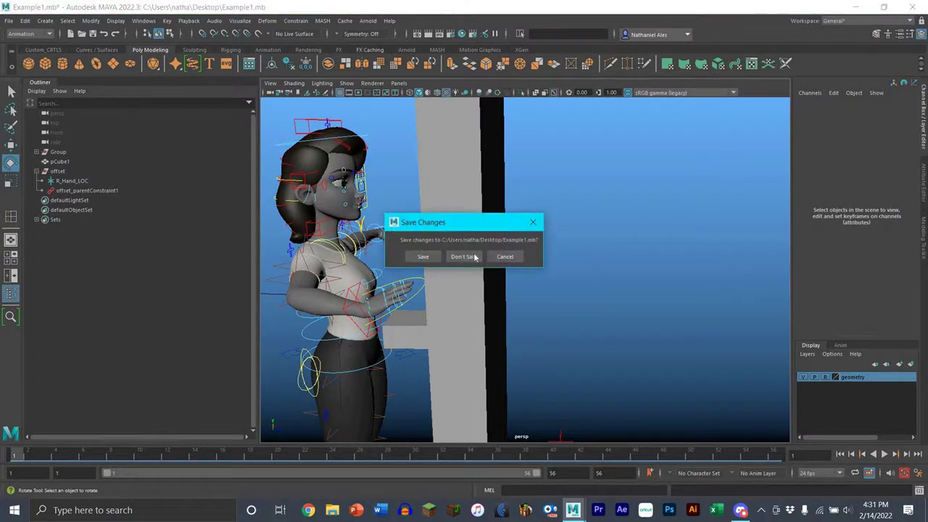
{"action": "left_click", "coordinate": [475, 256]}
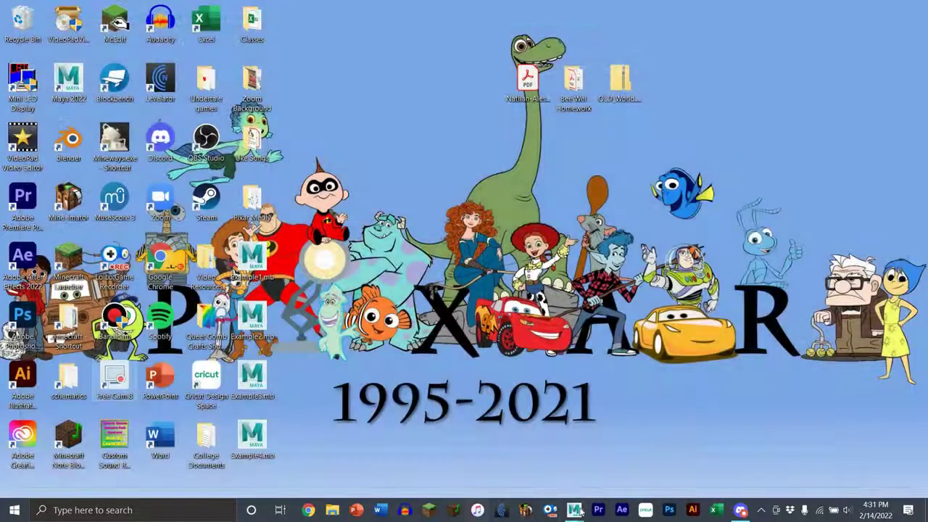
{"action": "mouse_move", "coordinate": [578, 511]}
{"action": "left_click", "coordinate": [645, 454]}
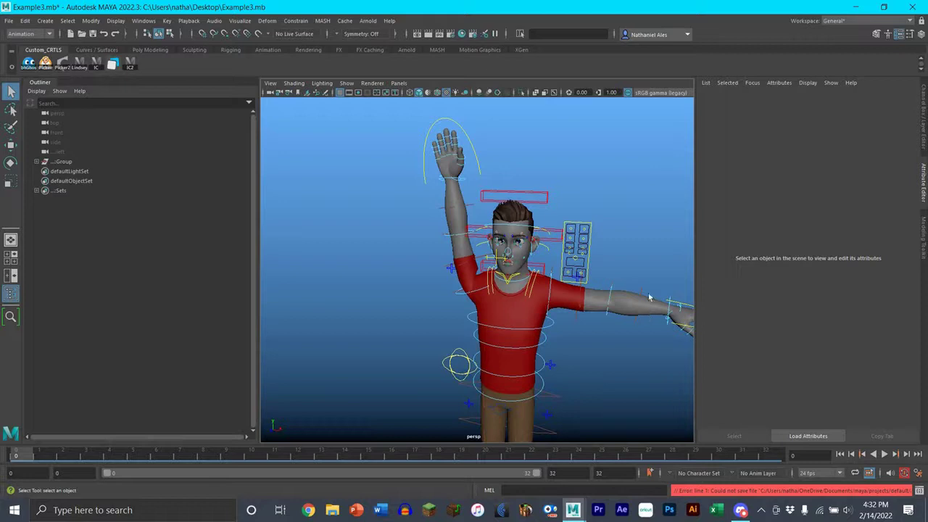
- Frame the character's upper body in Example3 and play back the arm-waving animation, stopping at frame 22
{"action": "left_click_drag", "start_coordinate": [584, 192], "coordinate": [628, 191], "text": "alt"}
{"action": "scroll", "coordinate": [540, 223], "scroll_direction": "up", "scroll_amount": 5}
{"action": "middle_click_drag", "start_coordinate": [533, 226], "coordinate": [551, 225], "text": "alt"}
{"action": "key", "text": "f"}
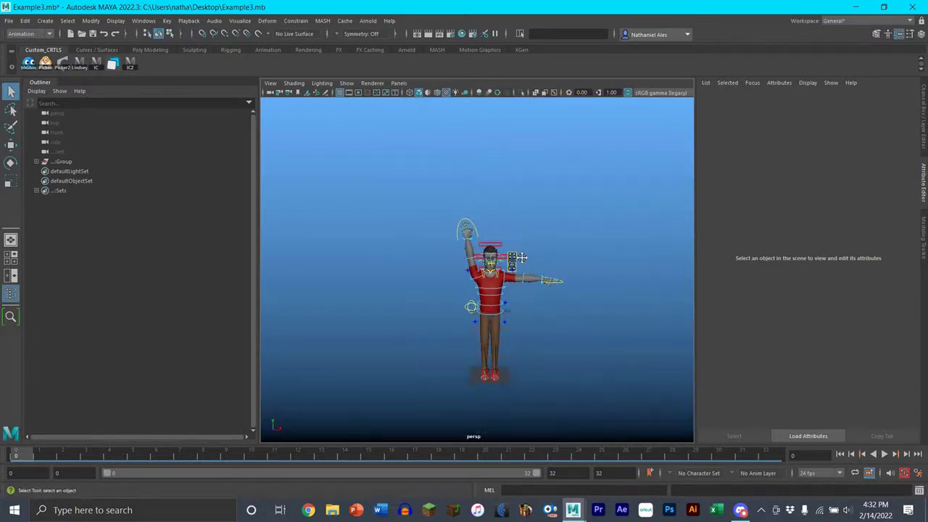
{"action": "scroll", "coordinate": [519, 258], "scroll_direction": "up", "scroll_amount": 4}
{"action": "left_click", "coordinate": [887, 457]}
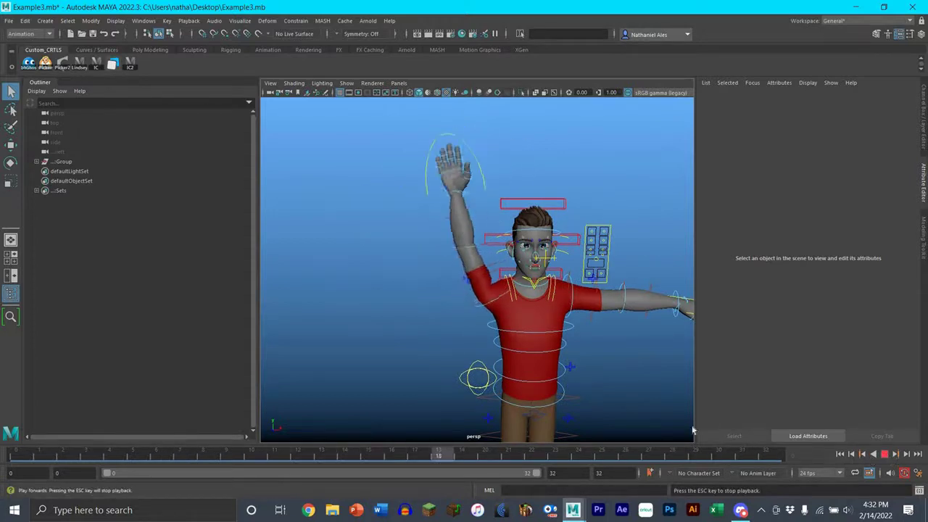
{"action": "left_click", "coordinate": [707, 460]}
{"action": "key", "text": "alt+v"}
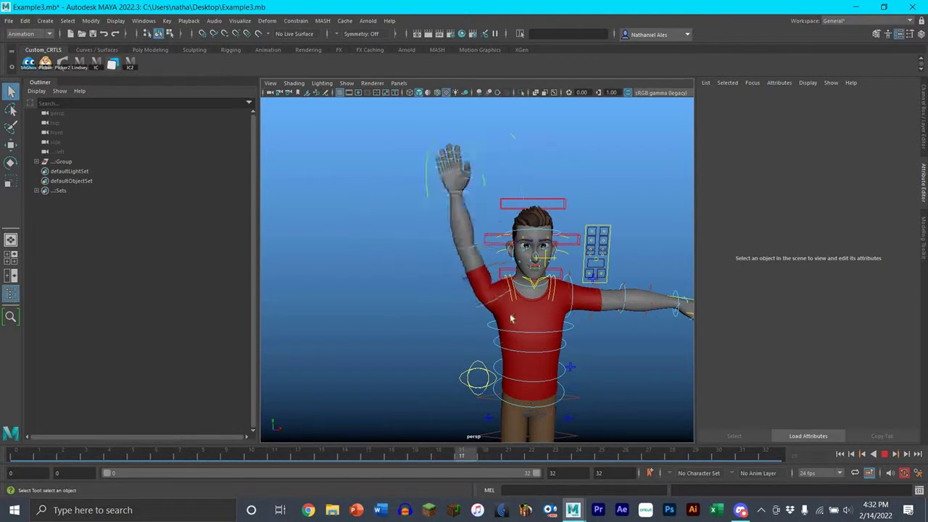
{"action": "key", "text": "Escape"}
- Check the keys of the raised arm by selecting the right FK shoulder and FK elbow controls
{"action": "left_click", "coordinate": [453, 252]}
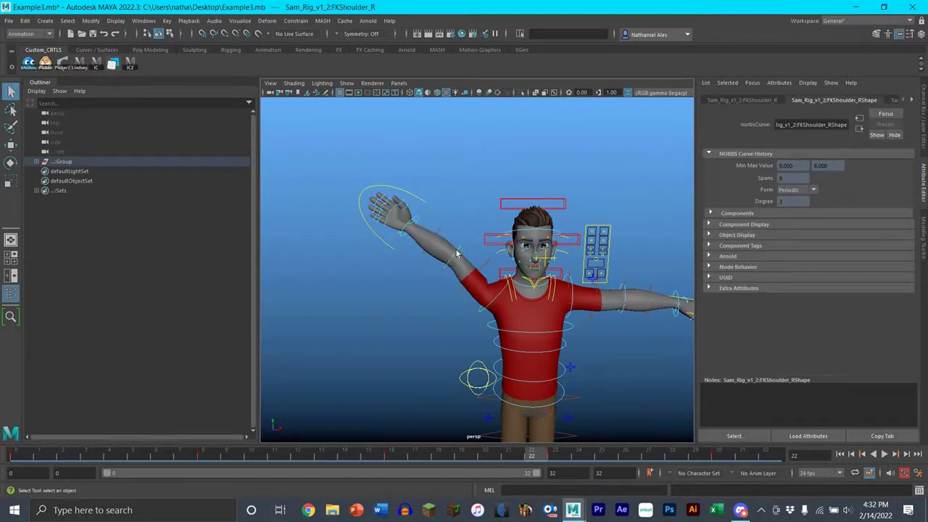
{"action": "left_click", "coordinate": [457, 254]}
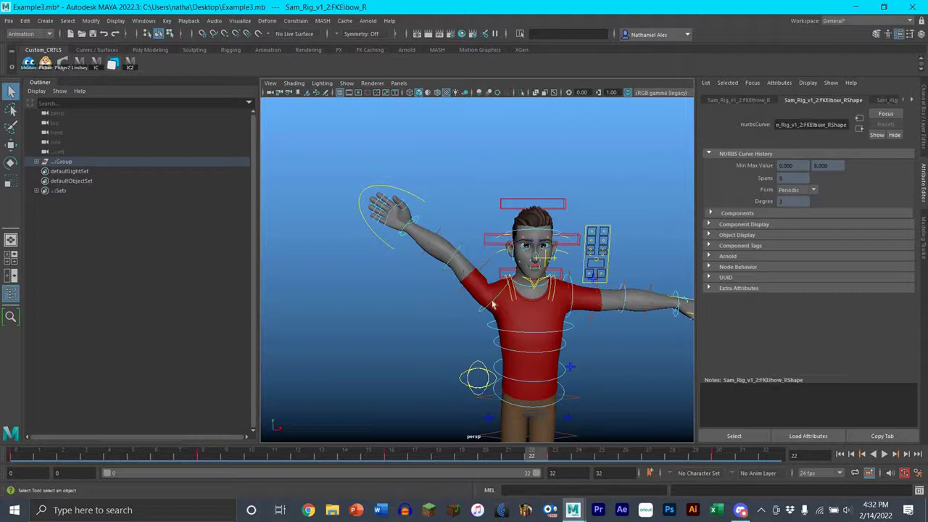
{"action": "left_click", "coordinate": [451, 248]}
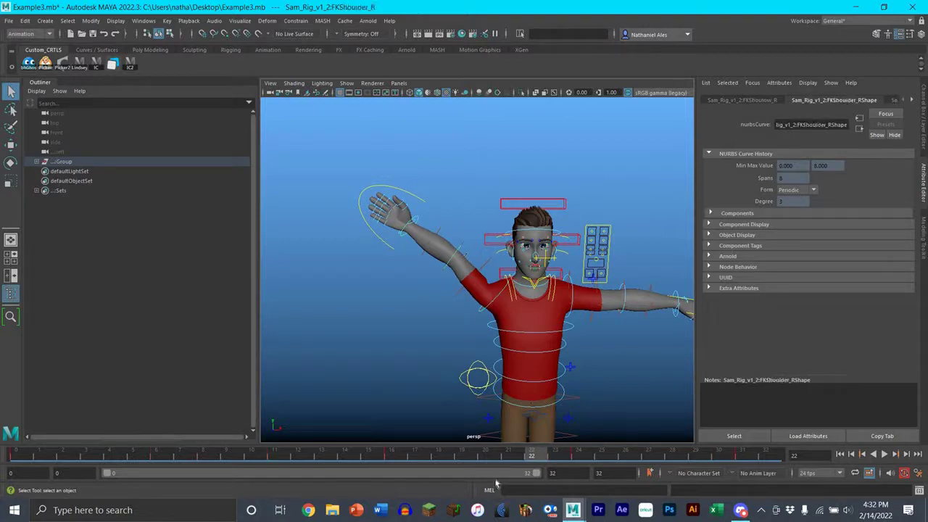
- Return to frame 0, replay the wave with the right FK shoulder control selected, and clear the selection
{"action": "left_click_drag", "start_coordinate": [184, 489], "coordinate": [15, 484]}
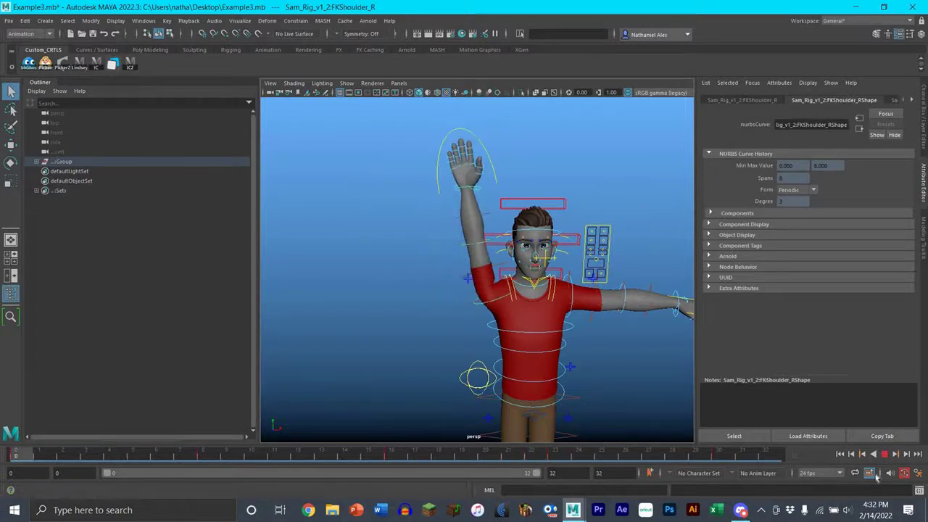
{"action": "left_click", "coordinate": [885, 455]}
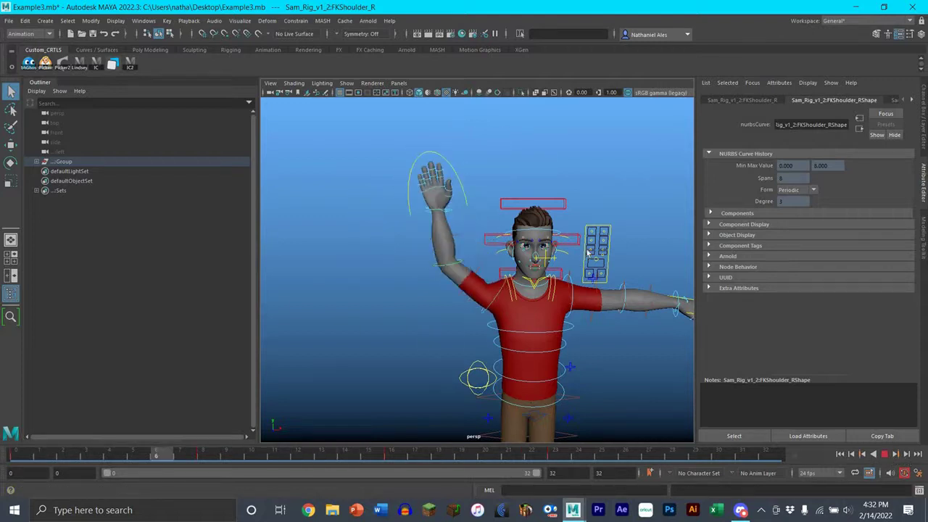
{"action": "key", "text": "Escape"}
{"action": "left_click", "coordinate": [623, 186]}
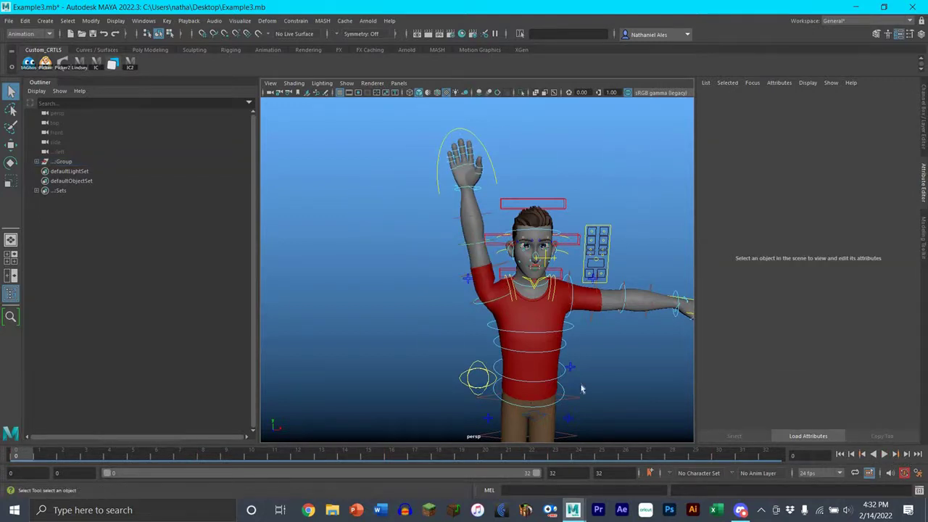
- Look at the Example4.mb scene and switch back to Example3.mb
{"action": "left_click", "coordinate": [581, 506]}
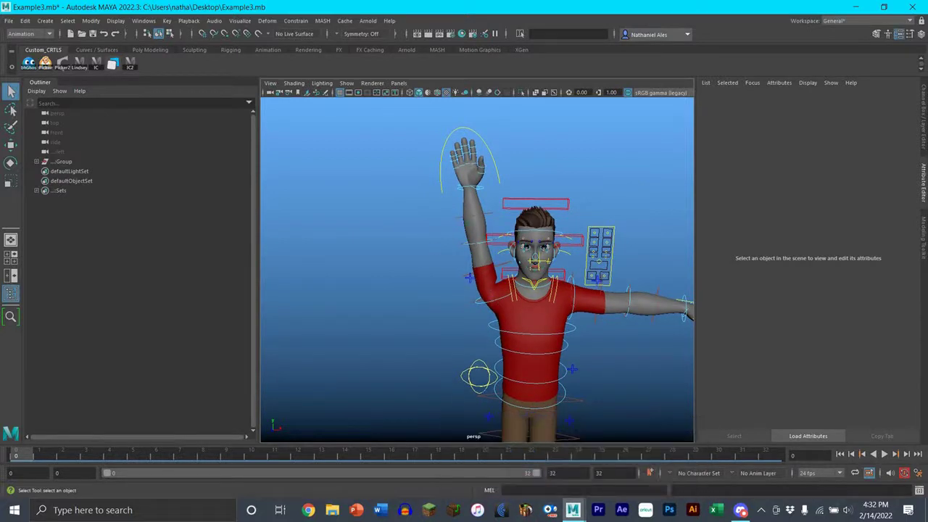
{"action": "left_click", "coordinate": [573, 510]}
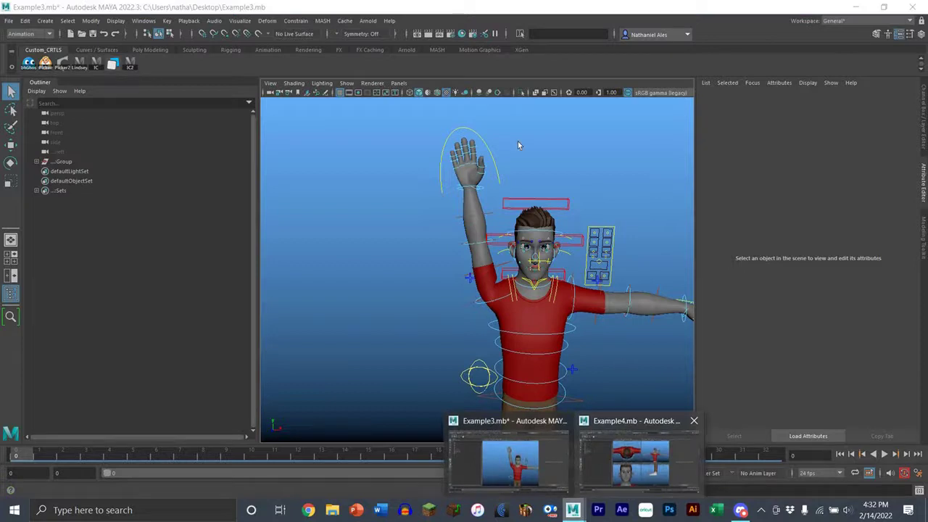
{"action": "key", "text": "alt+Tab"}
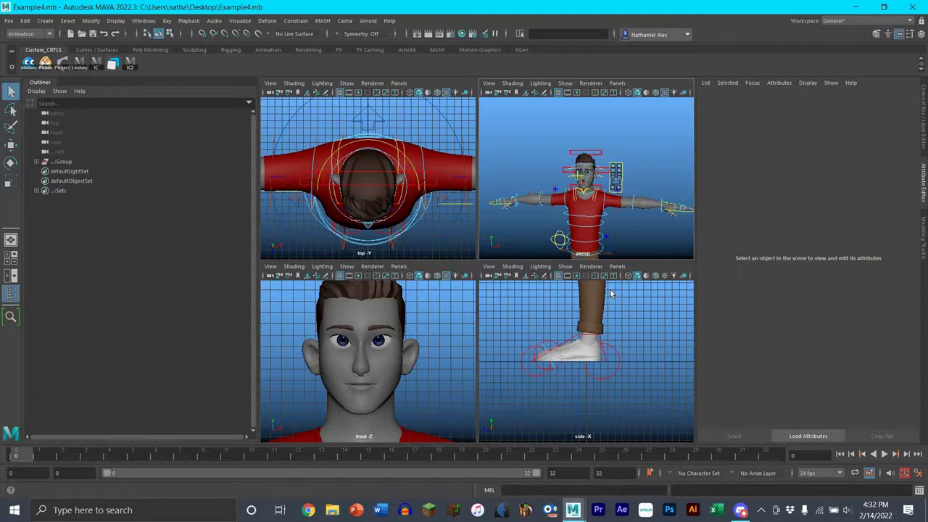
{"action": "left_click", "coordinate": [573, 511]}
{"action": "left_click", "coordinate": [507, 456]}
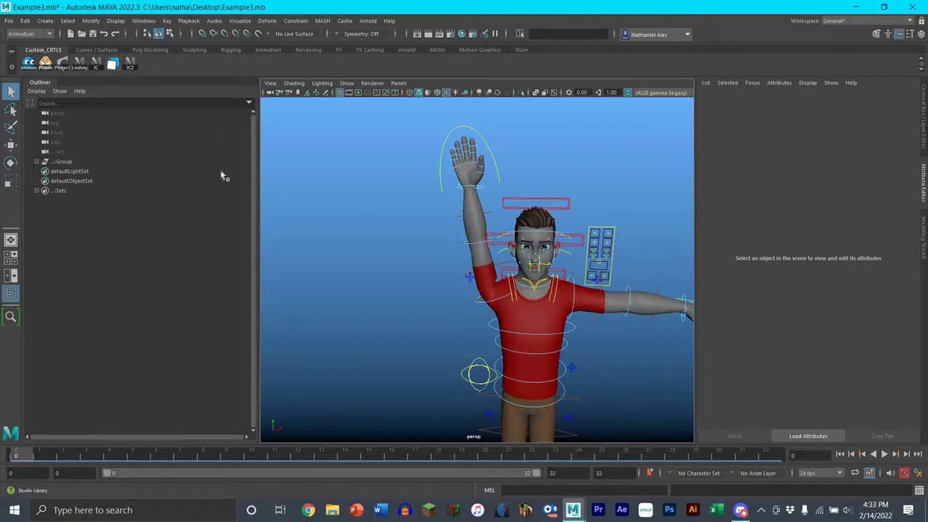
- Open Studio Library and check its root folder location without changing the path
{"action": "left_click", "coordinate": [113, 65]}
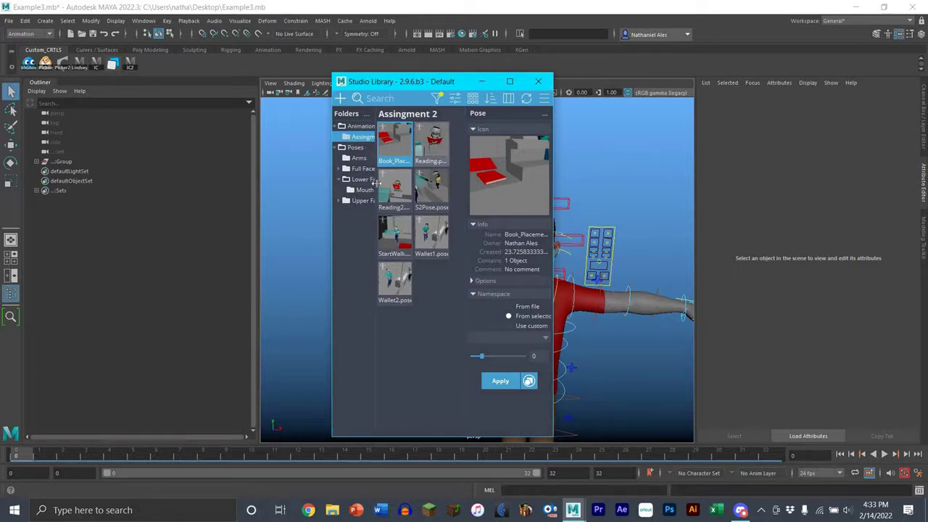
{"action": "left_click", "coordinate": [367, 114]}
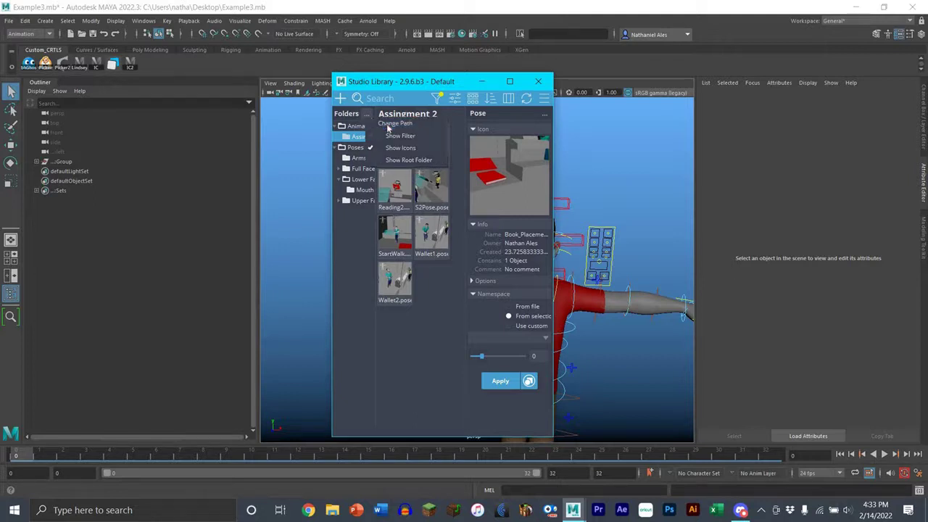
{"action": "left_click", "coordinate": [661, 282]}
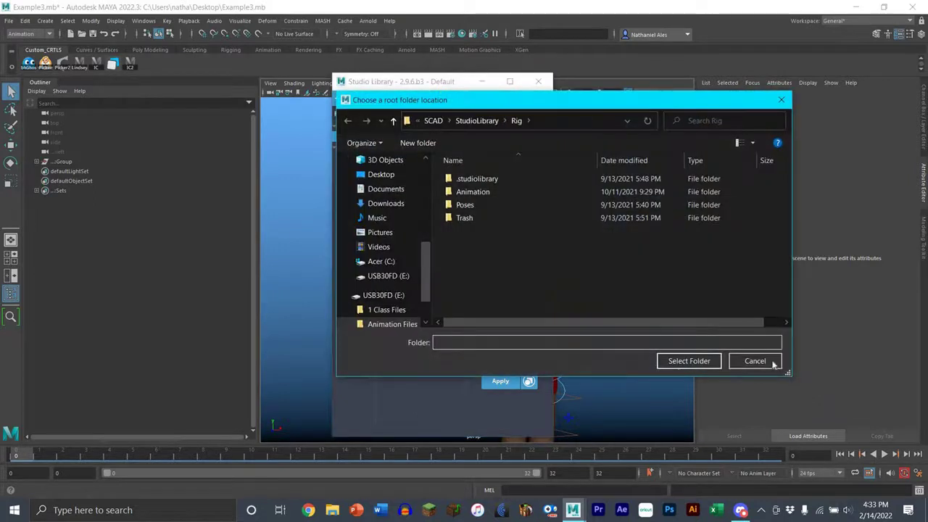
{"action": "left_click", "coordinate": [768, 361]}
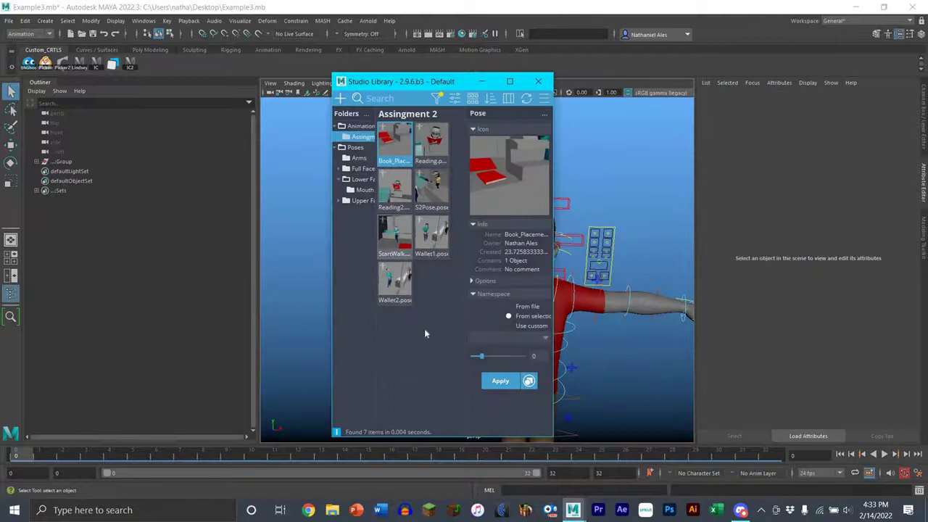
- Place the Studio Library window clear of the character and select the right FK elbow and FK shoulder controls together
{"action": "left_click", "coordinate": [377, 166]}
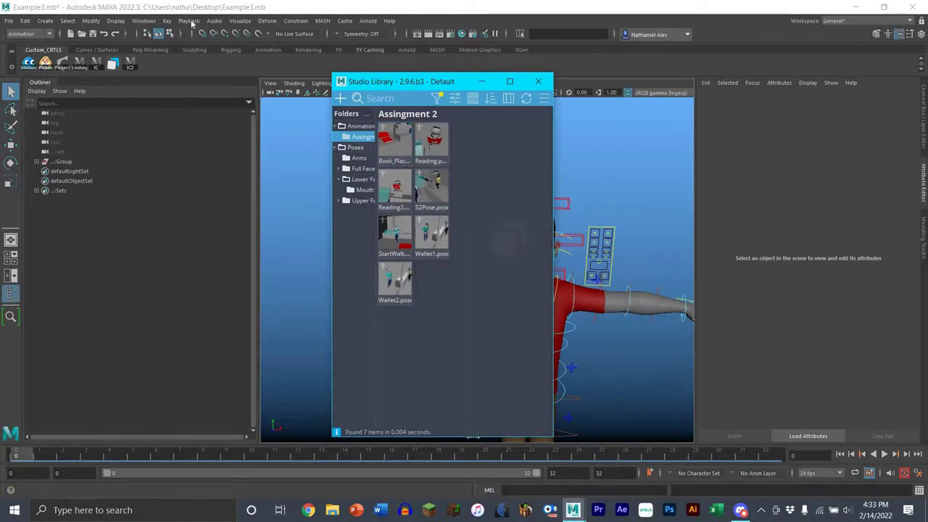
{"action": "left_click_drag", "start_coordinate": [393, 86], "coordinate": [156, 44]}
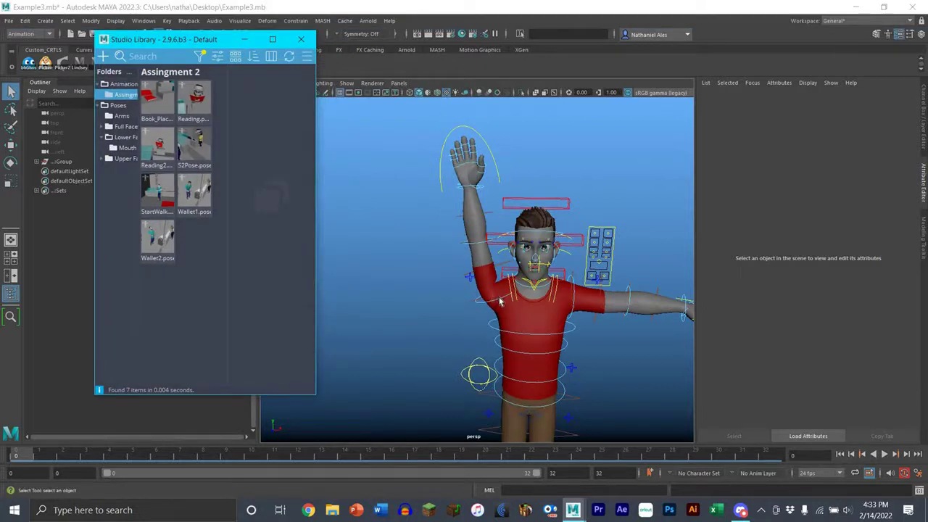
{"action": "left_click", "coordinate": [501, 258]}
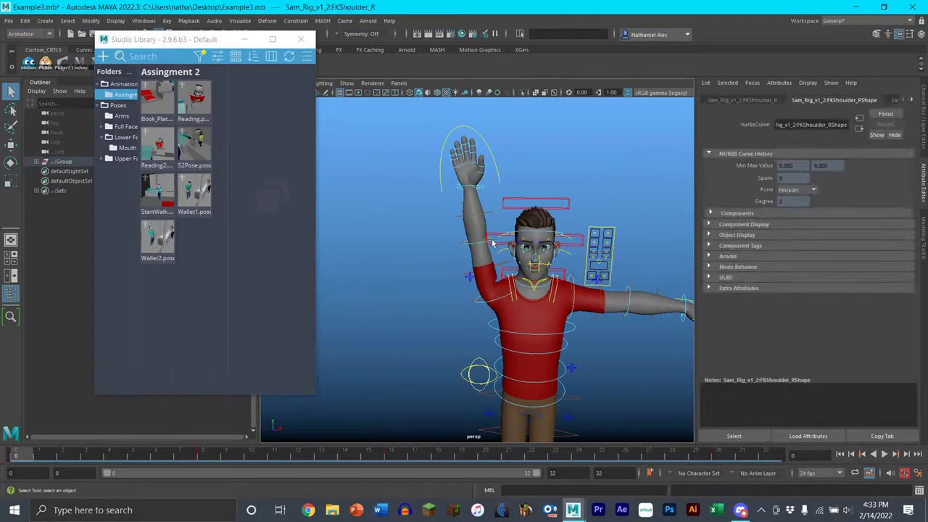
{"action": "left_click", "coordinate": [488, 306]}
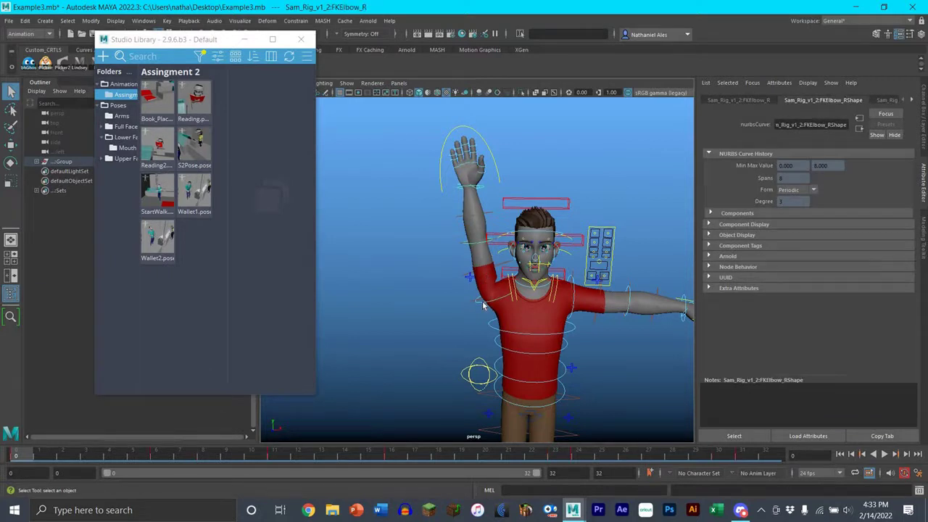
{"action": "left_click", "coordinate": [464, 270]}
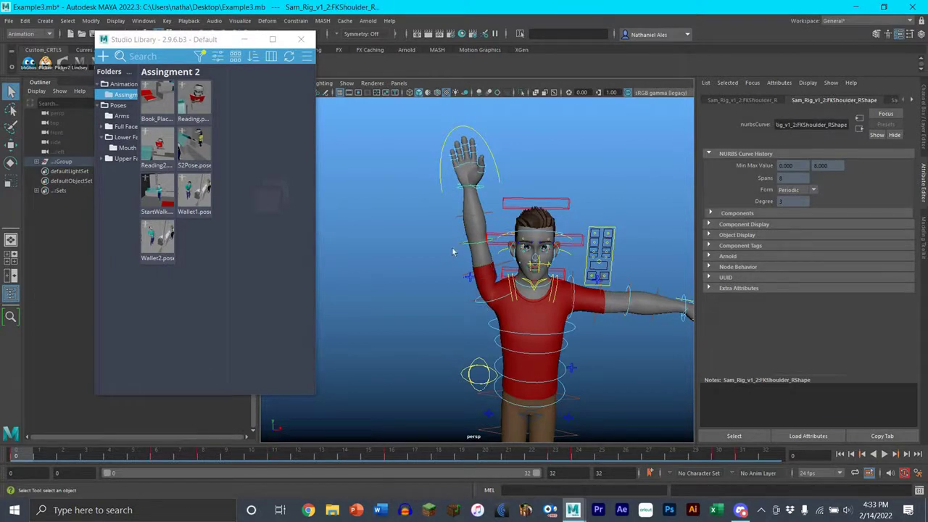
{"action": "left_click", "coordinate": [492, 244]}
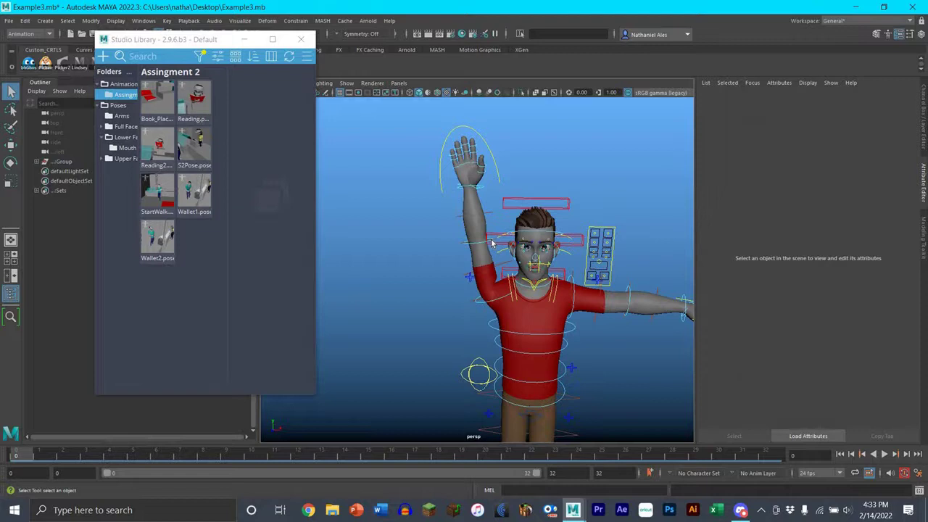
{"action": "left_click", "coordinate": [490, 280]}
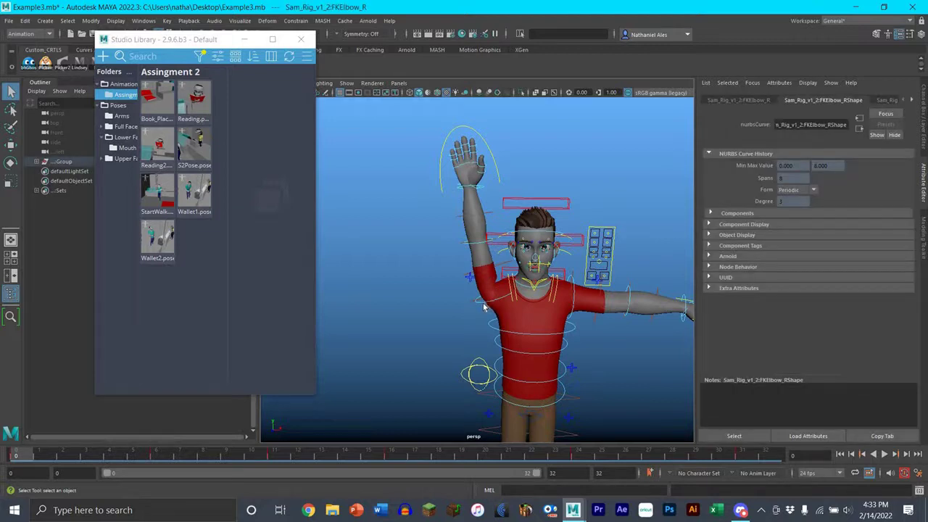
{"action": "left_click", "coordinate": [483, 305]}
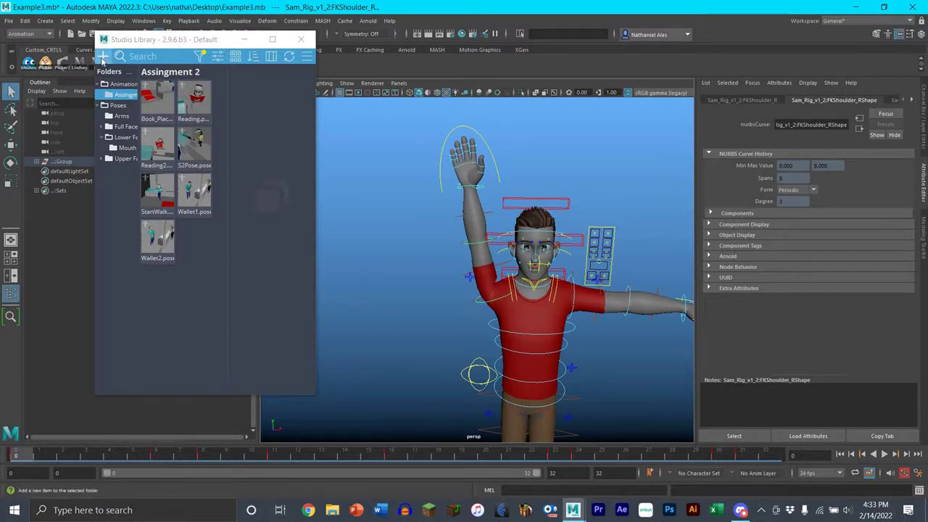
- Set up a new animation item named Example_ANIM for frames 0 to 31 and capture its thumbnail sequence
{"action": "left_click", "coordinate": [102, 58]}
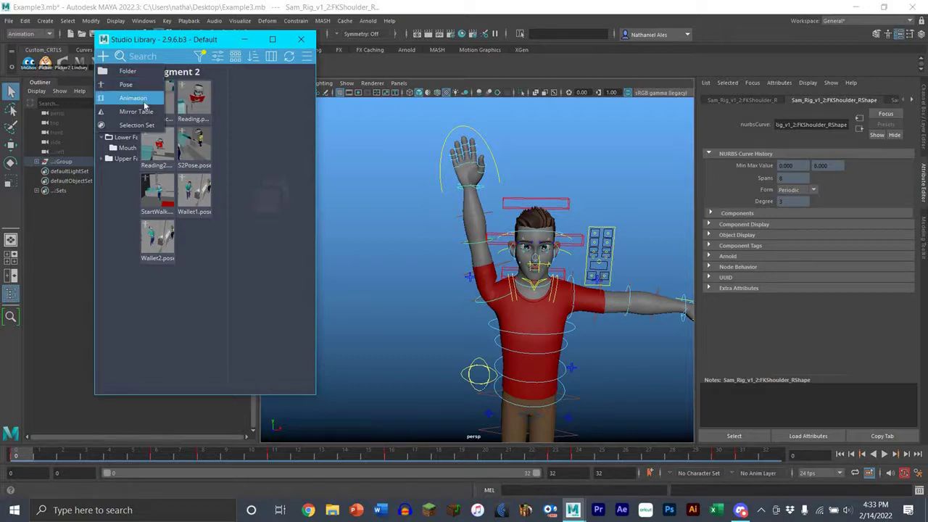
{"action": "left_click", "coordinate": [144, 100]}
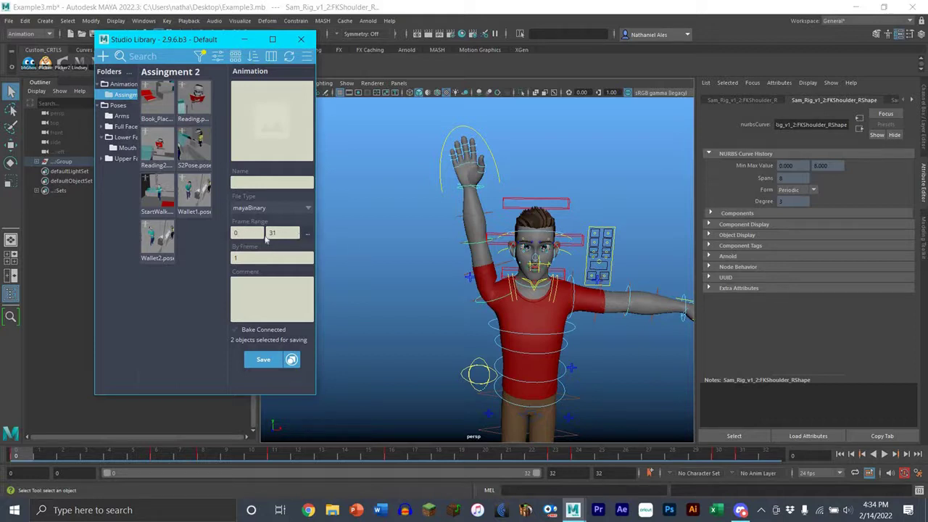
{"action": "key", "text": "Return"}
{"action": "type", "text": "3"}
{"action": "key", "text": "ctrl+a"}
{"action": "type", "text": "31"}
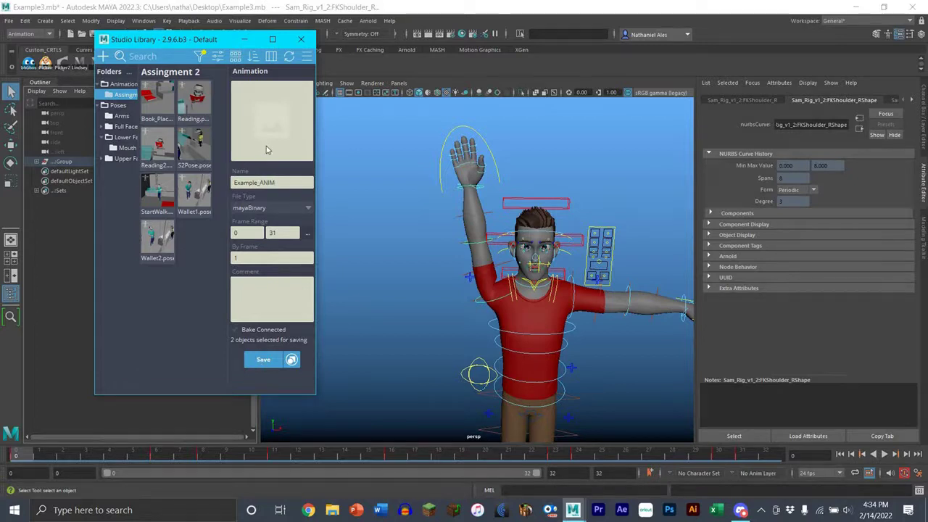
{"action": "left_click", "coordinate": [266, 149]}
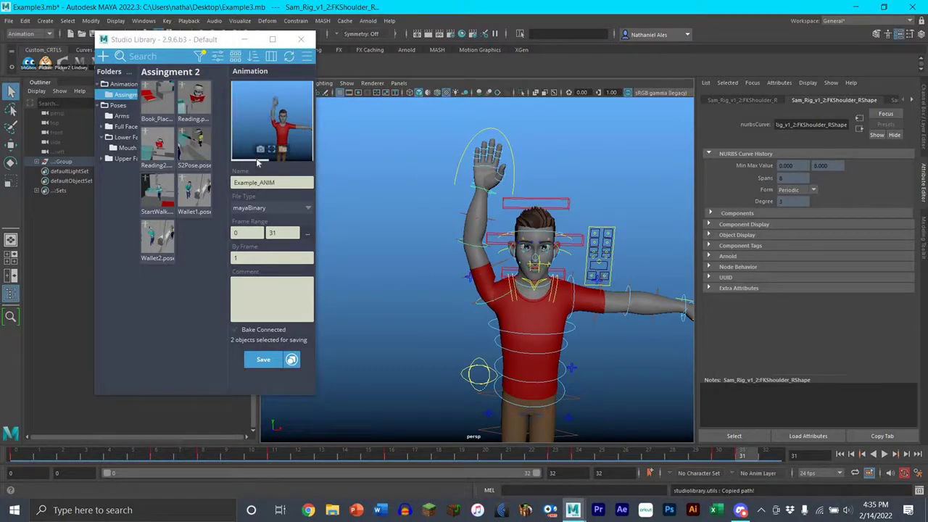
- Try to save the Example_ANIM animation item to the Assingment 2 folder and dismiss the error dialogs
{"action": "left_click", "coordinate": [263, 360]}
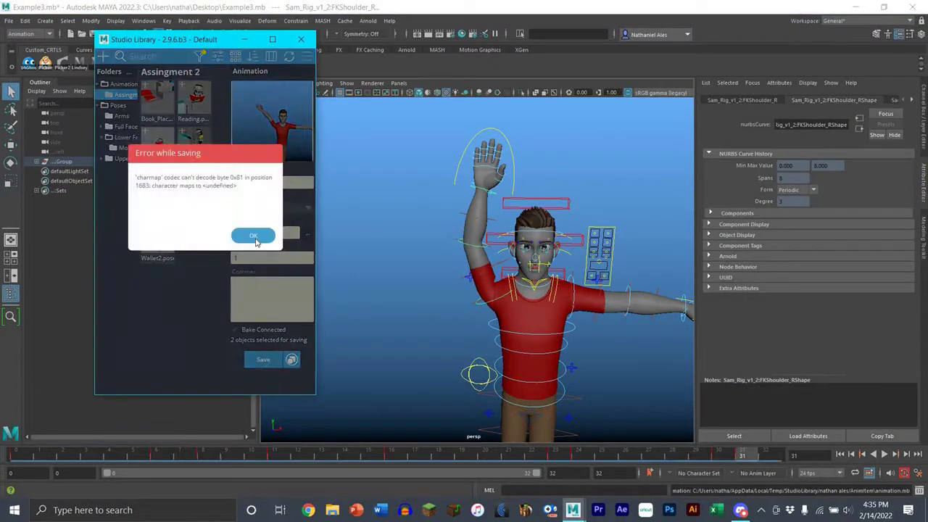
{"action": "left_click", "coordinate": [253, 235]}
{"action": "left_click", "coordinate": [255, 238]}
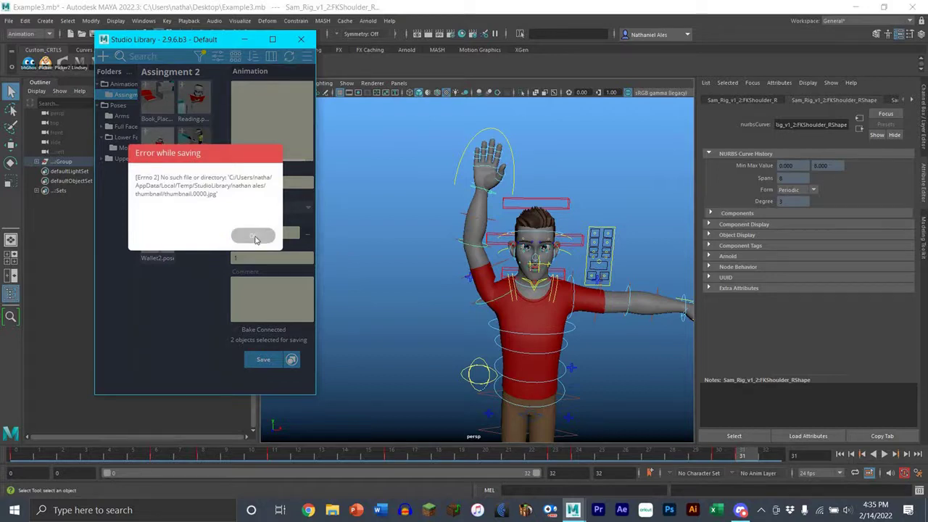
{"action": "left_click", "coordinate": [257, 243]}
{"action": "left_click", "coordinate": [254, 236]}
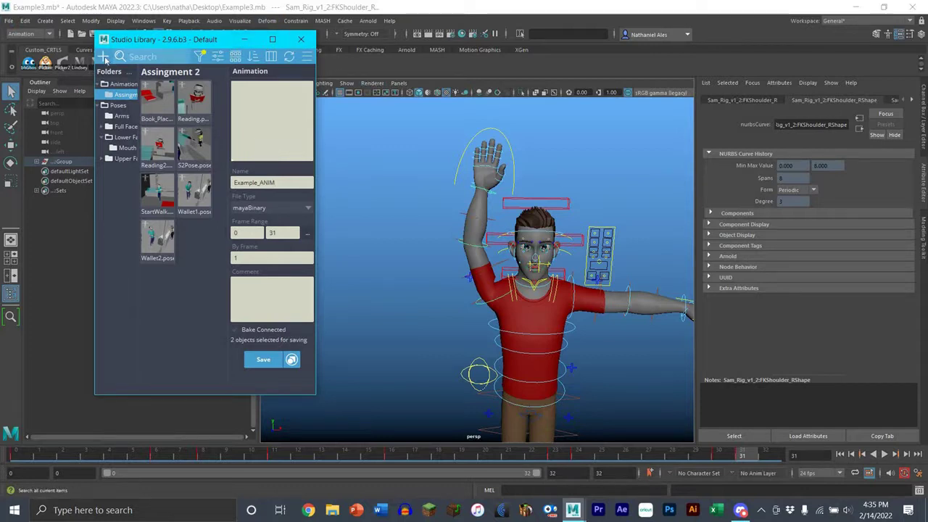
- Save the two selected arm controls as a pose named Posewhatever in the Assingment 2 folder, with a captured thumbnail
{"action": "left_click", "coordinate": [103, 55]}
{"action": "left_click", "coordinate": [126, 86]}
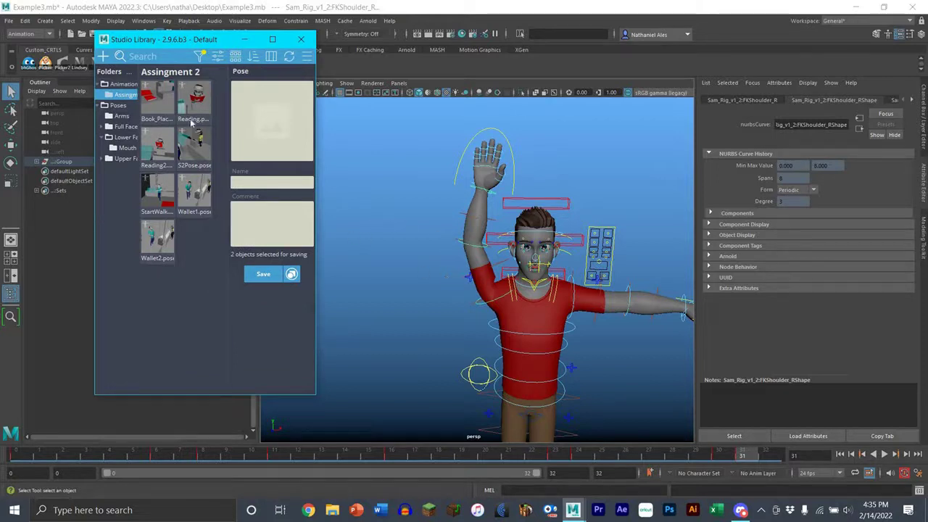
{"action": "left_click", "coordinate": [105, 58]}
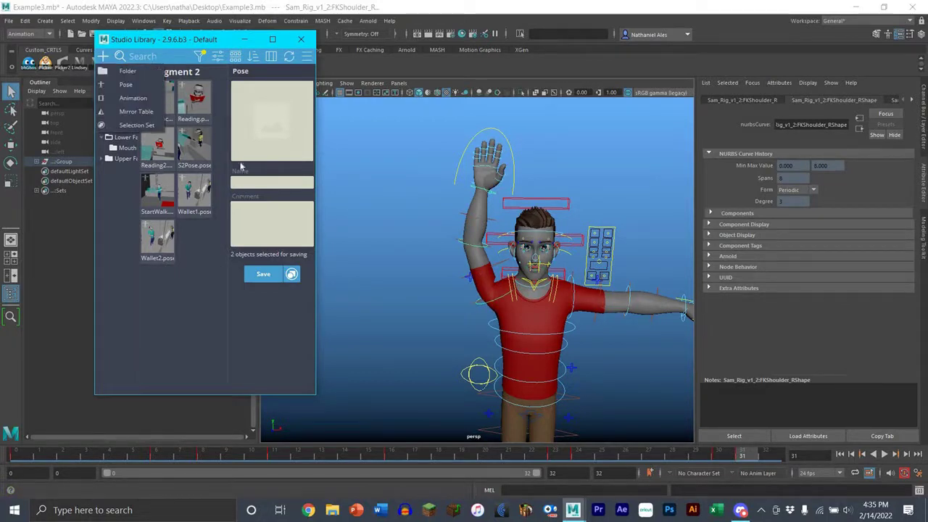
{"action": "left_click", "coordinate": [243, 161]}
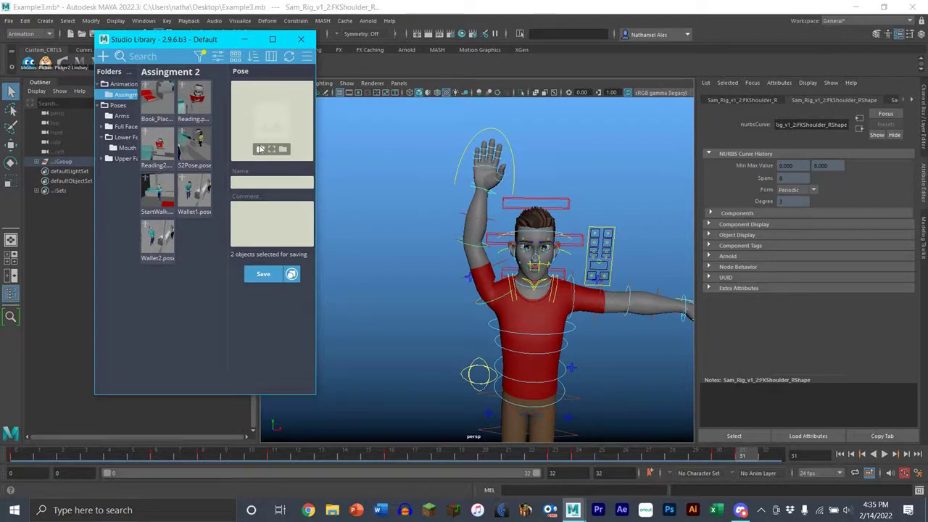
{"action": "left_click", "coordinate": [260, 148]}
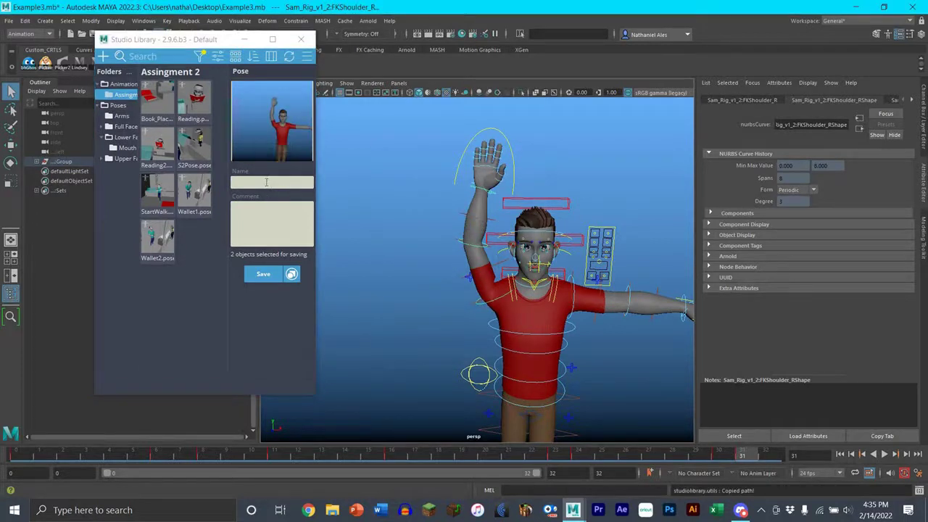
{"action": "left_click", "coordinate": [266, 182]}
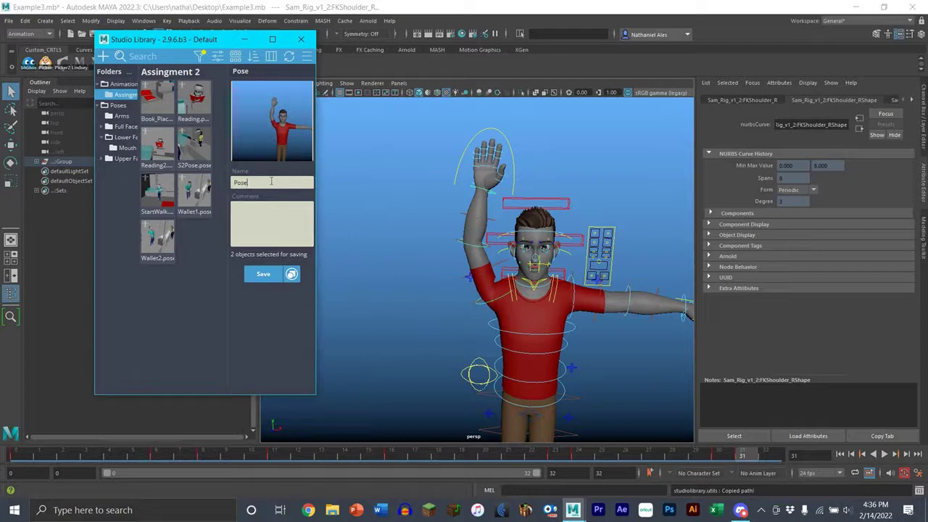
{"action": "type", "text": "tever"}
{"action": "left_click", "coordinate": [264, 275]}
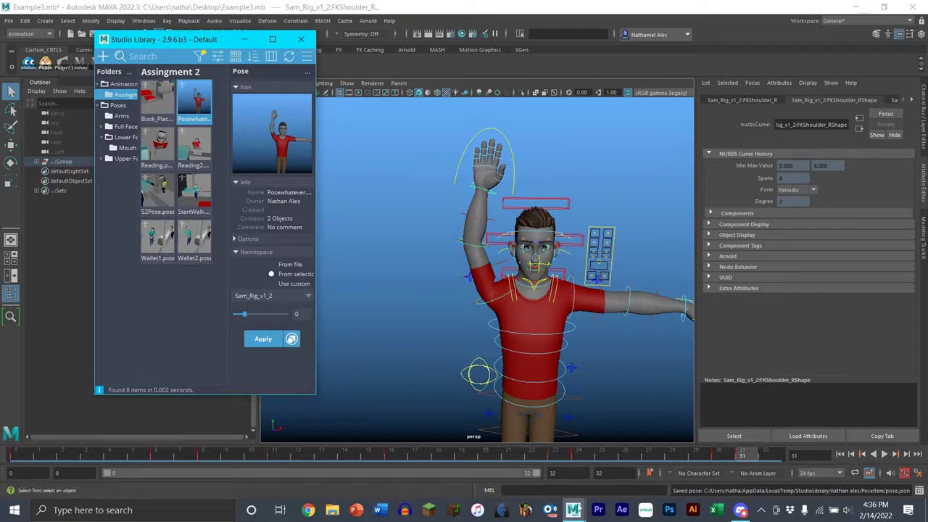
- Switch to the Example4.mb scene and maximize the perspective view
{"action": "mouse_move", "coordinate": [572, 510]}
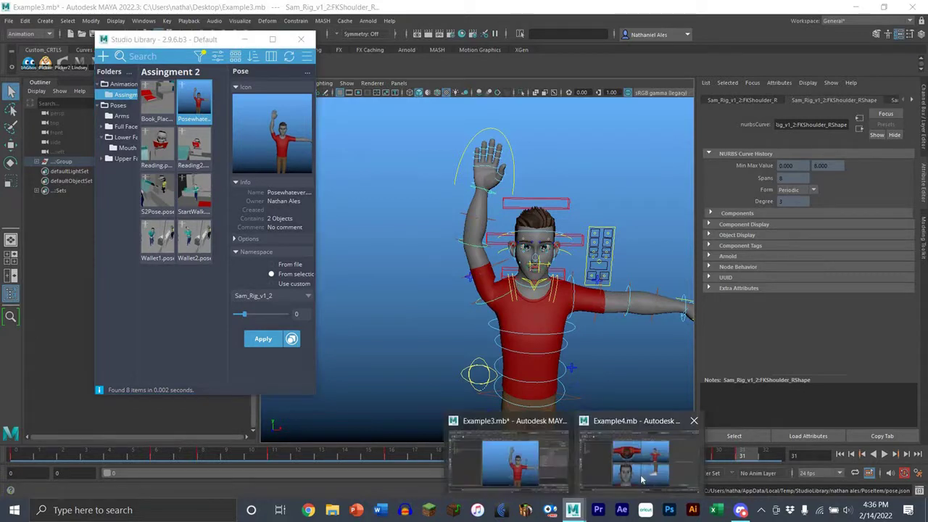
{"action": "left_click", "coordinate": [641, 475]}
{"action": "key", "text": "space"}
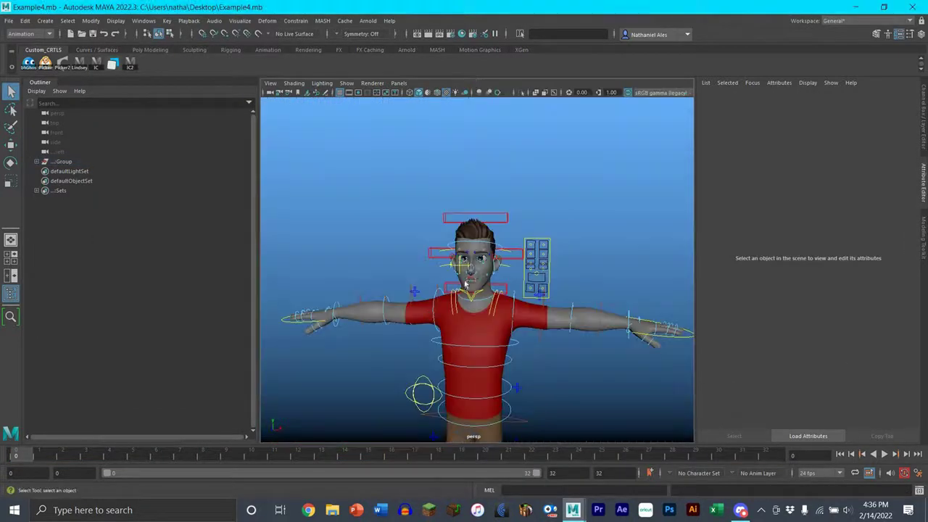
- Open Studio Library, choose the Posewhatever pose in the Assingment 2 folder, and move the library window clear of the character
{"action": "left_click", "coordinate": [114, 63]}
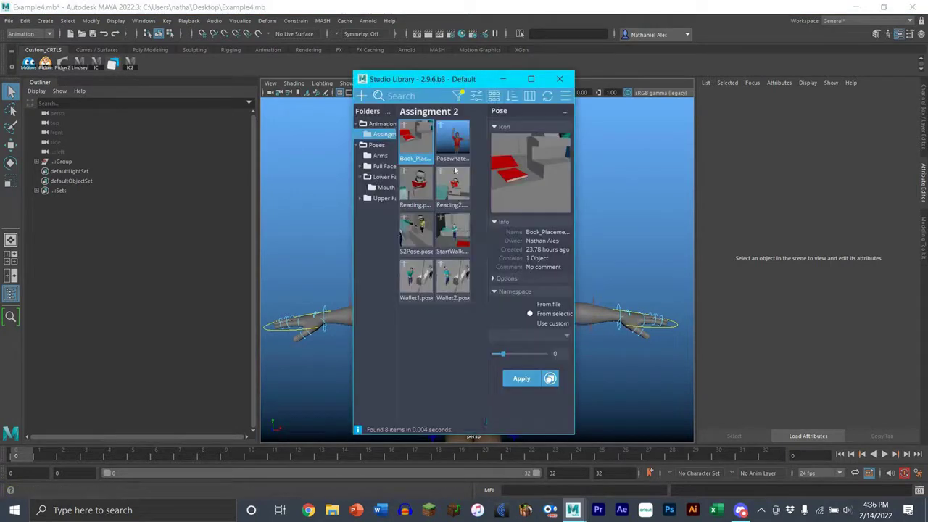
{"action": "left_click", "coordinate": [454, 150]}
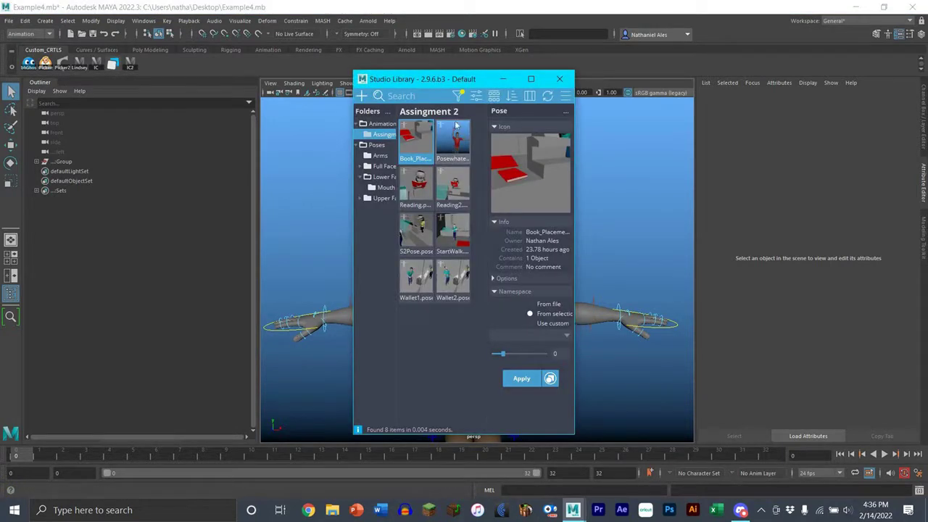
{"action": "left_click_drag", "start_coordinate": [435, 78], "coordinate": [199, 42]}
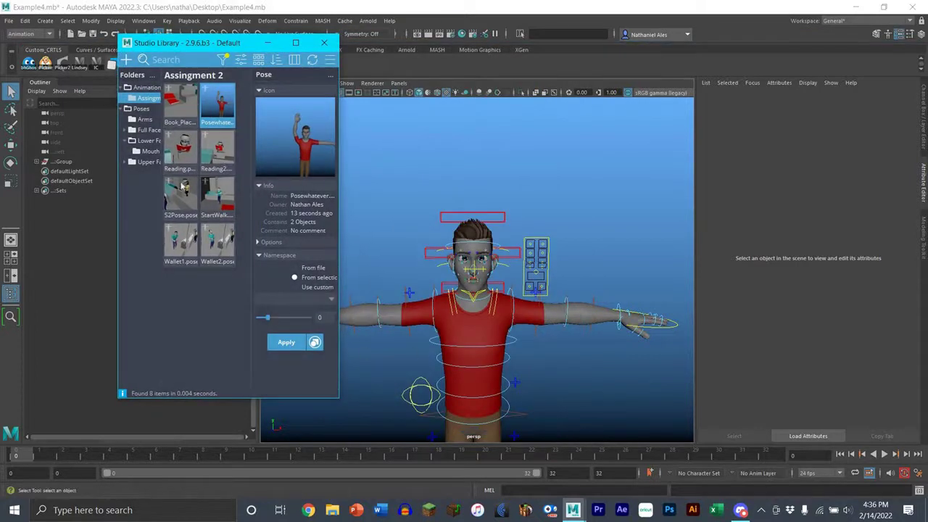
- Select the character's right elbow control and chest control one at a time, clearing the selection after each
{"action": "left_click", "coordinate": [377, 312]}
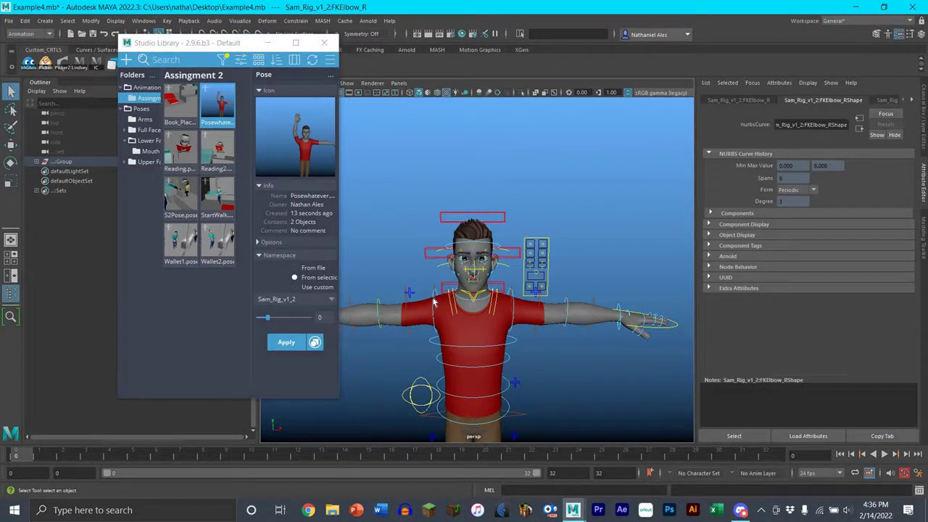
{"action": "left_click", "coordinate": [415, 265]}
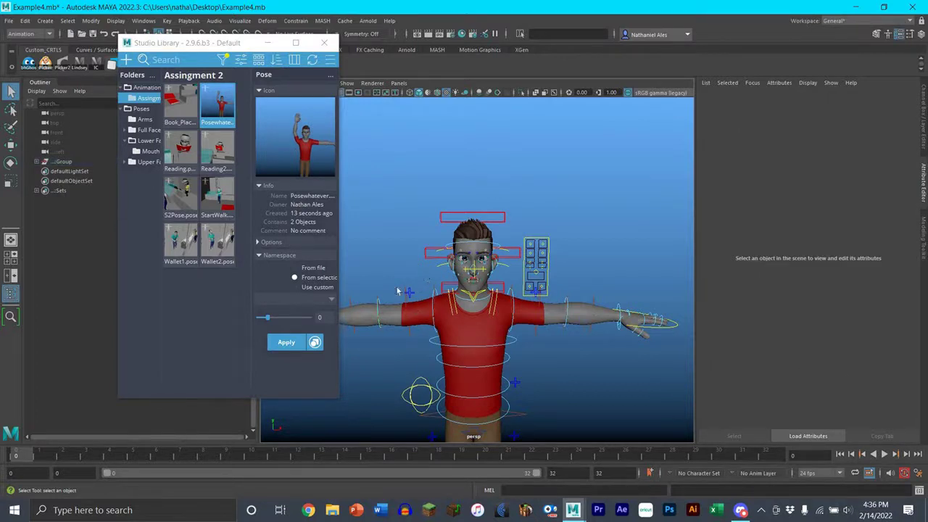
{"action": "left_click", "coordinate": [467, 359]}
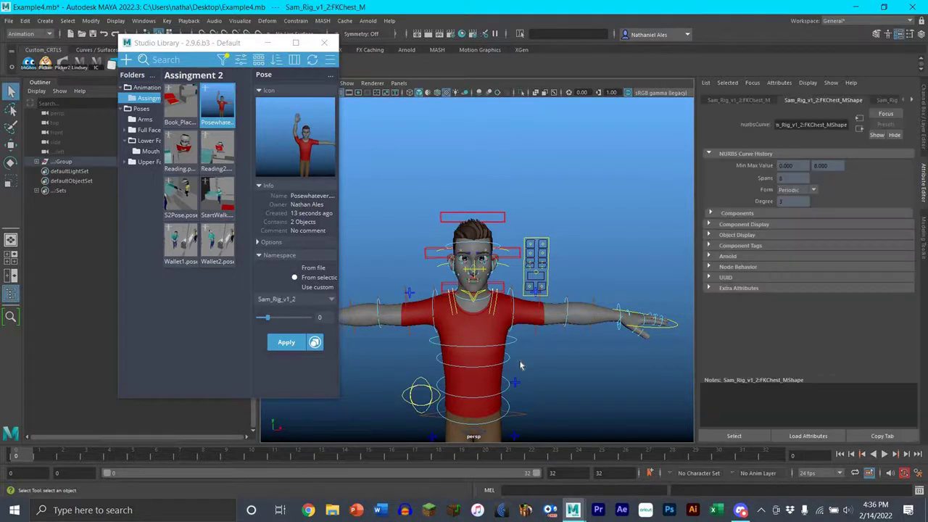
{"action": "left_click", "coordinate": [449, 364]}
{"action": "left_click", "coordinate": [388, 358]}
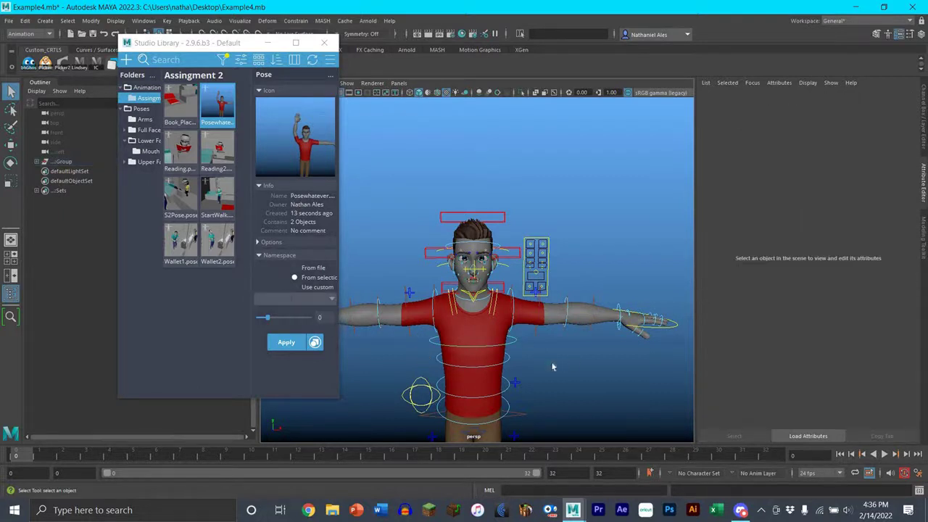
- Using the chest control for the rig namespace, select the controls stored in the Posewhatever pose and apply the pose to the character
{"action": "left_click", "coordinate": [437, 346]}
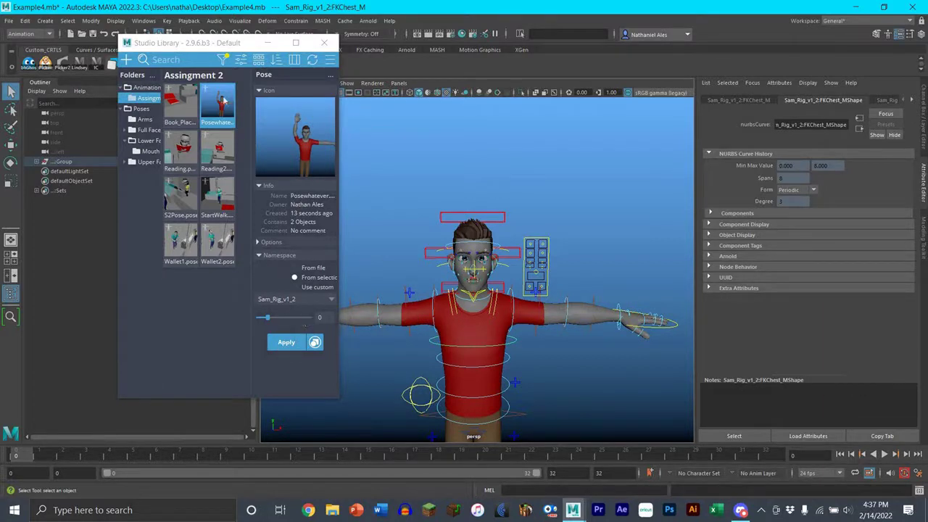
{"action": "left_click", "coordinate": [221, 101]}
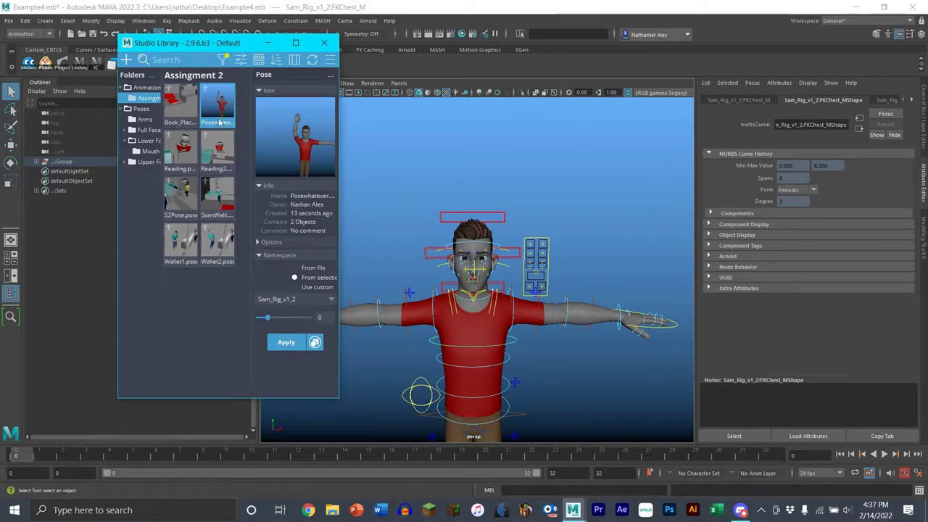
{"action": "right_click", "coordinate": [219, 122]}
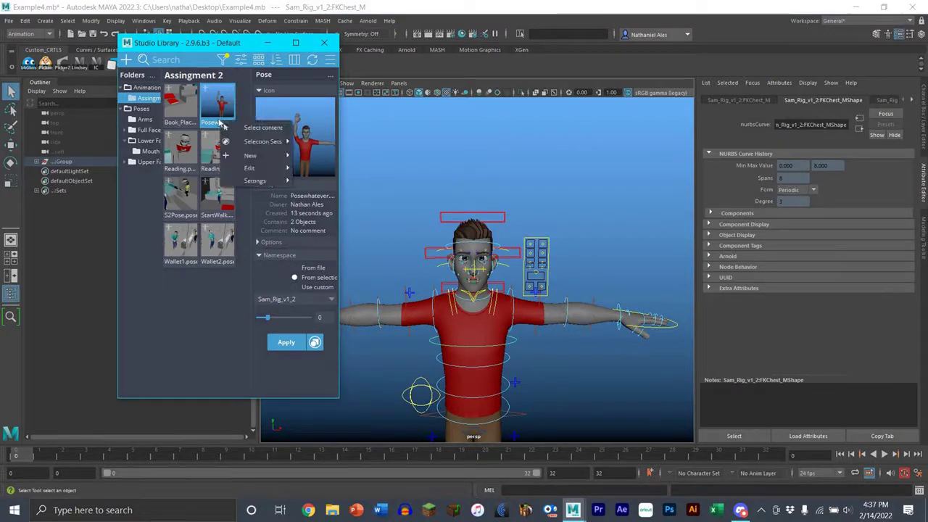
{"action": "left_click", "coordinate": [260, 127]}
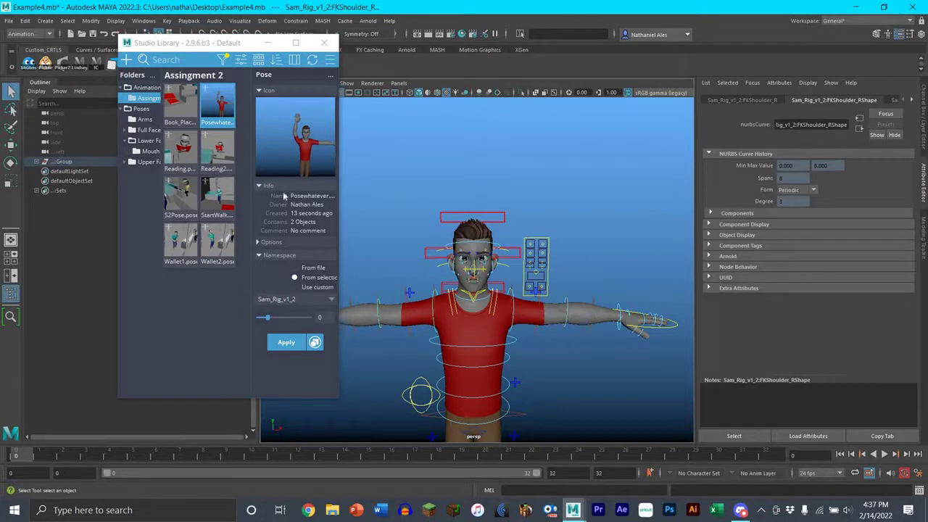
{"action": "left_click", "coordinate": [286, 344]}
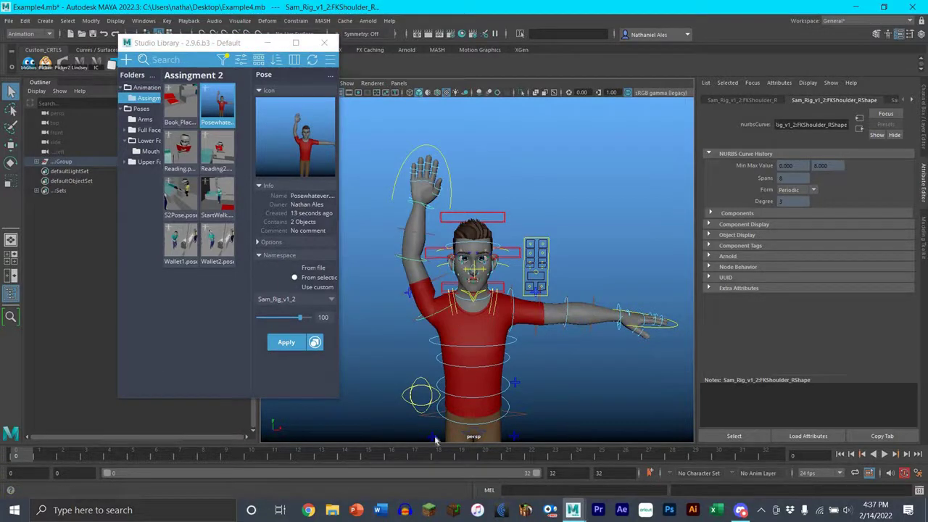
- Compare the Example3 and Example4 window previews, return to Example4, and reposition the Studio Library window
{"action": "key", "text": "alt+v"}
{"action": "key", "text": "alt+v"}
{"action": "mouse_move", "coordinate": [573, 510]}
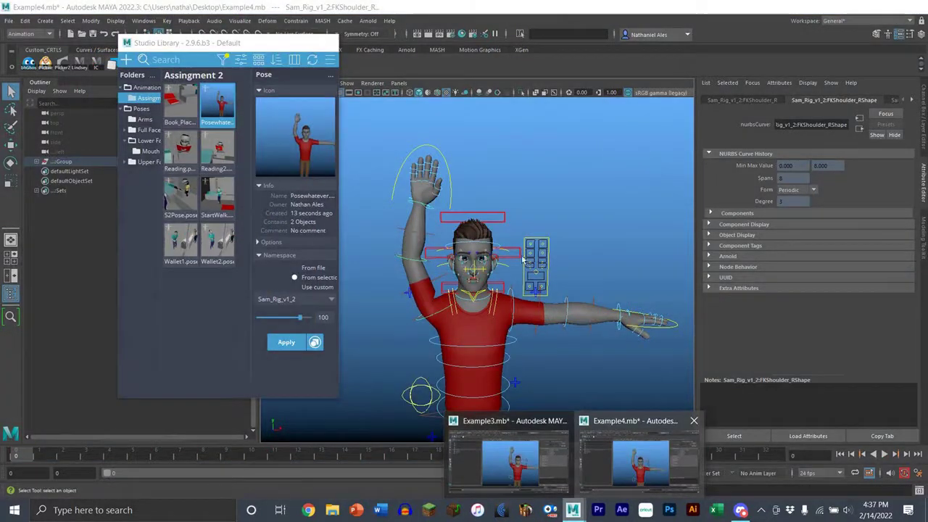
{"action": "left_click", "coordinate": [613, 450]}
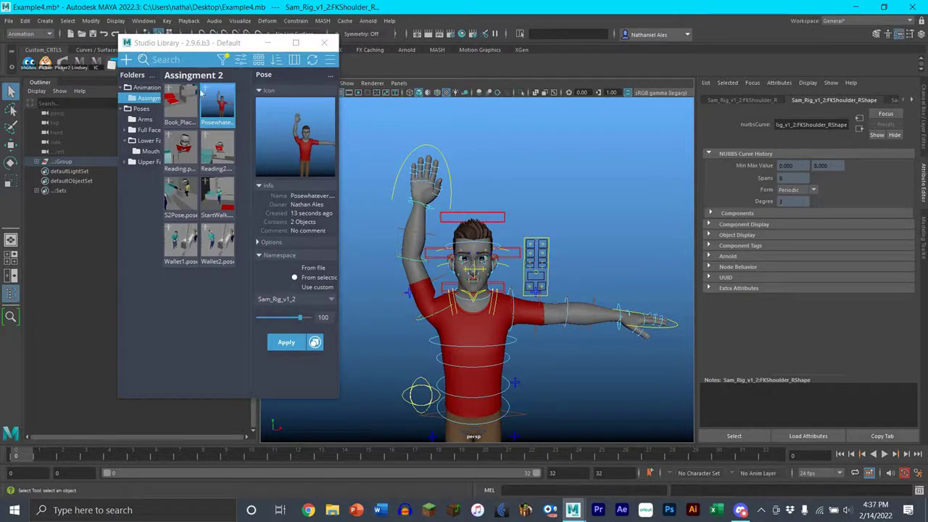
{"action": "left_click_drag", "start_coordinate": [194, 45], "coordinate": [232, 88]}
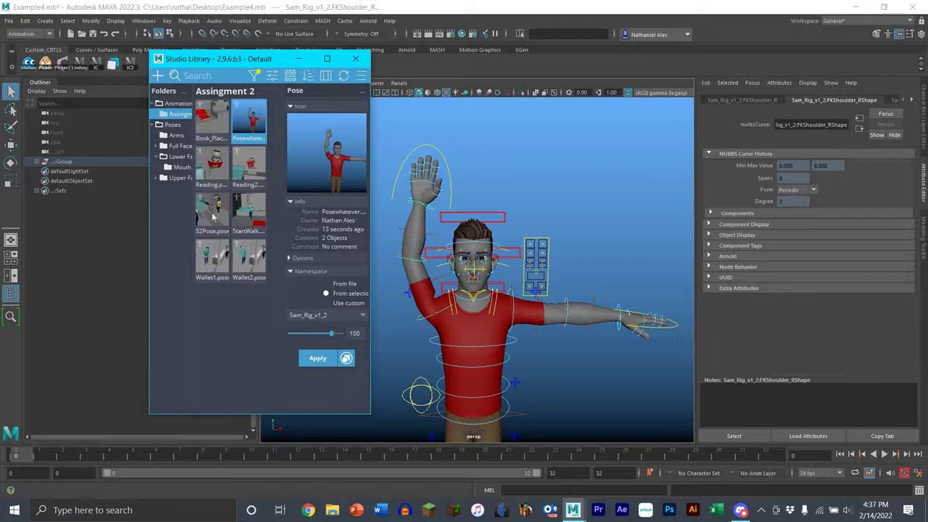